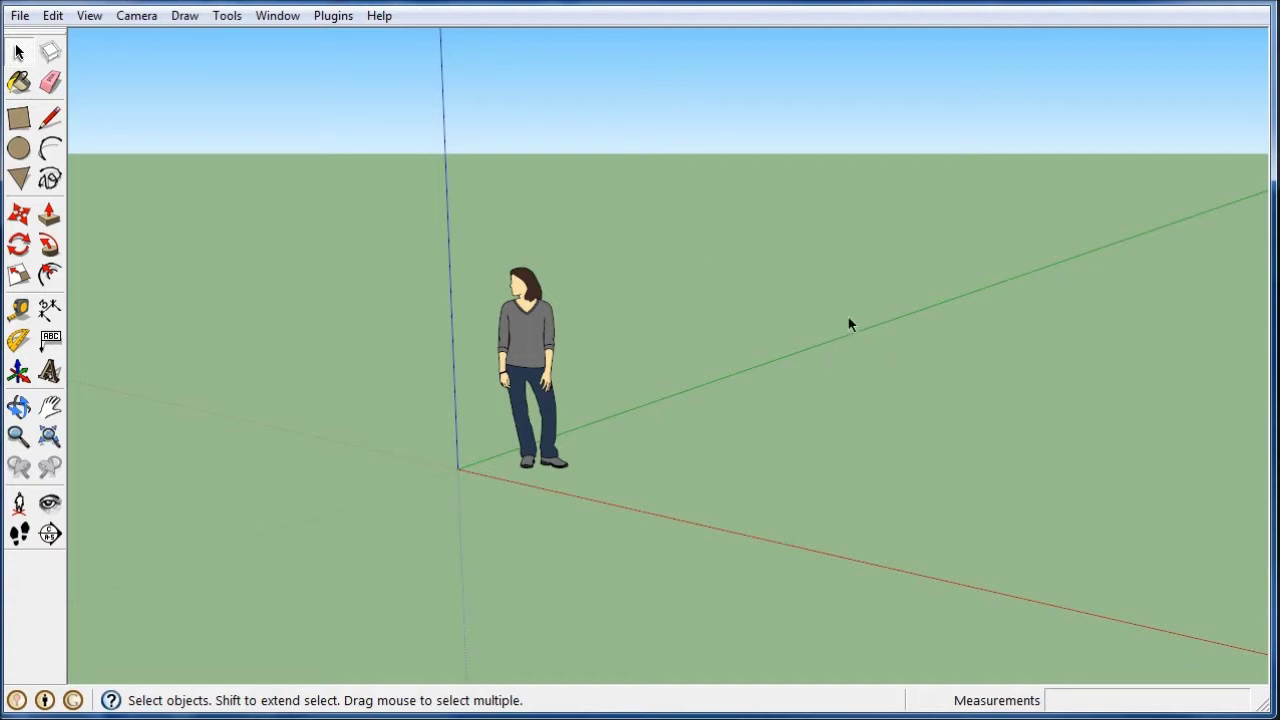
- Import BuildingFront photomatch.jpg as a new matched photo
left_click(19, 16)
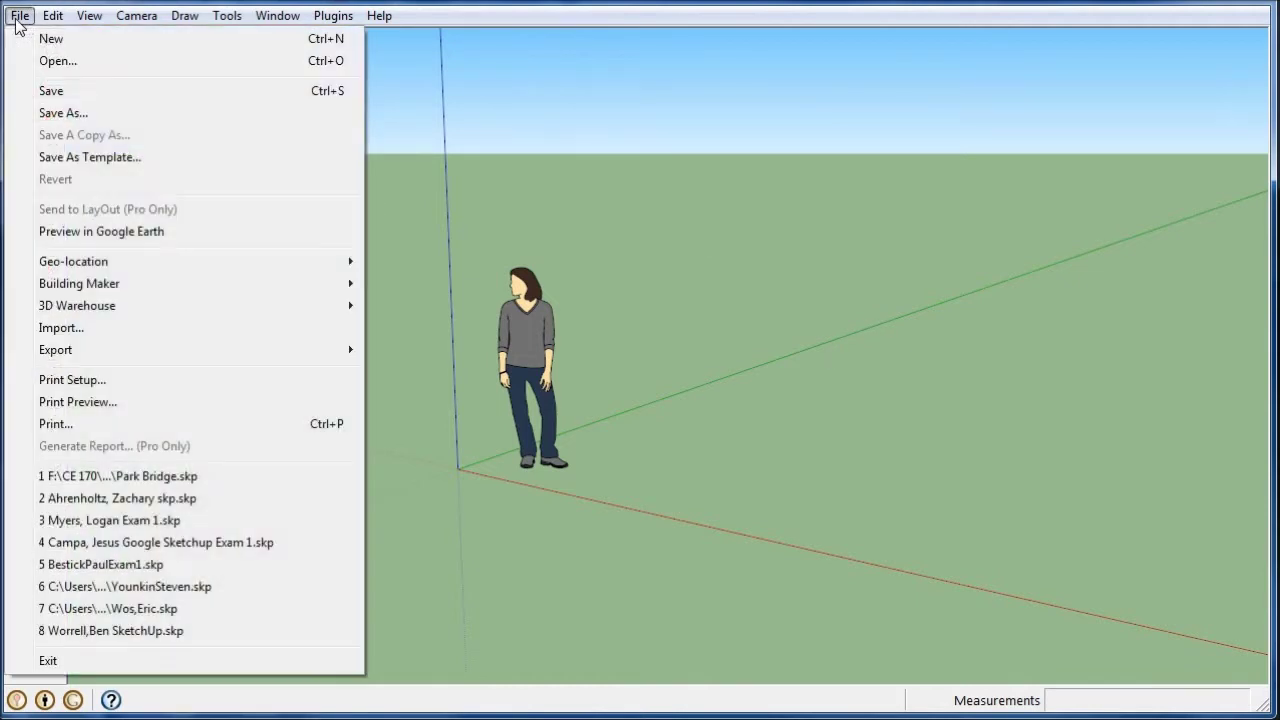
left_click(100, 328)
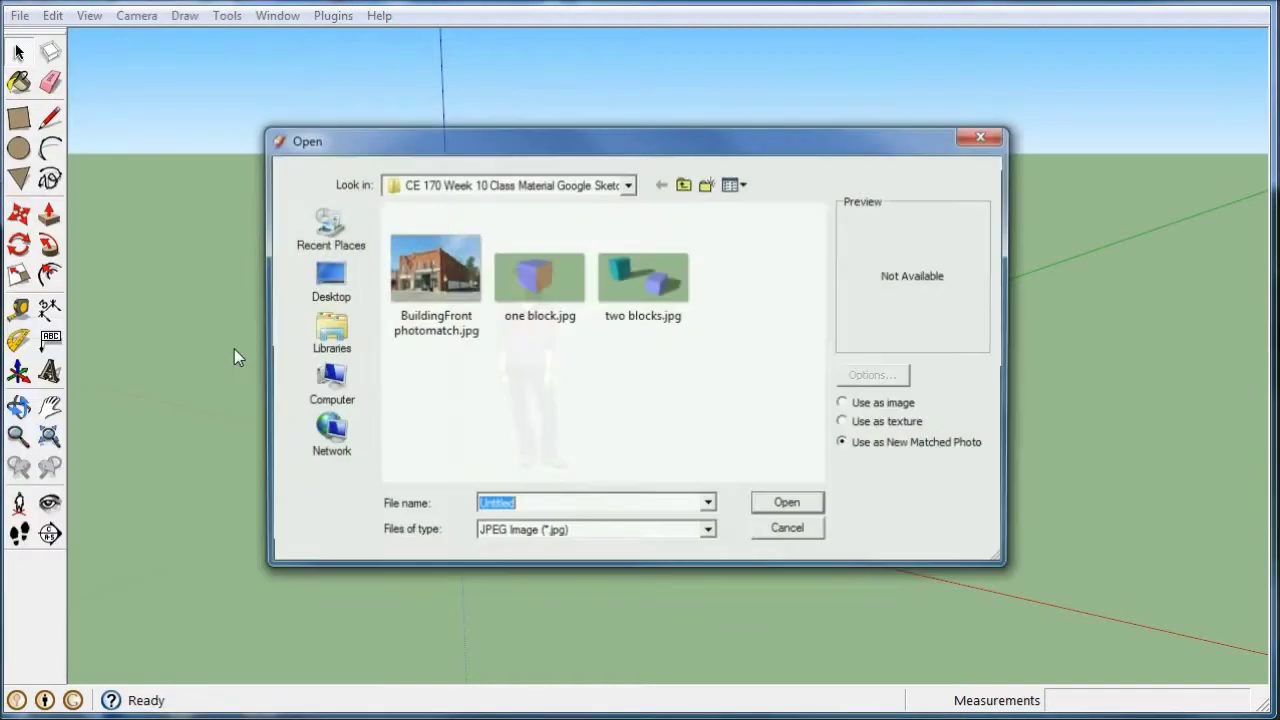
left_click(415, 285)
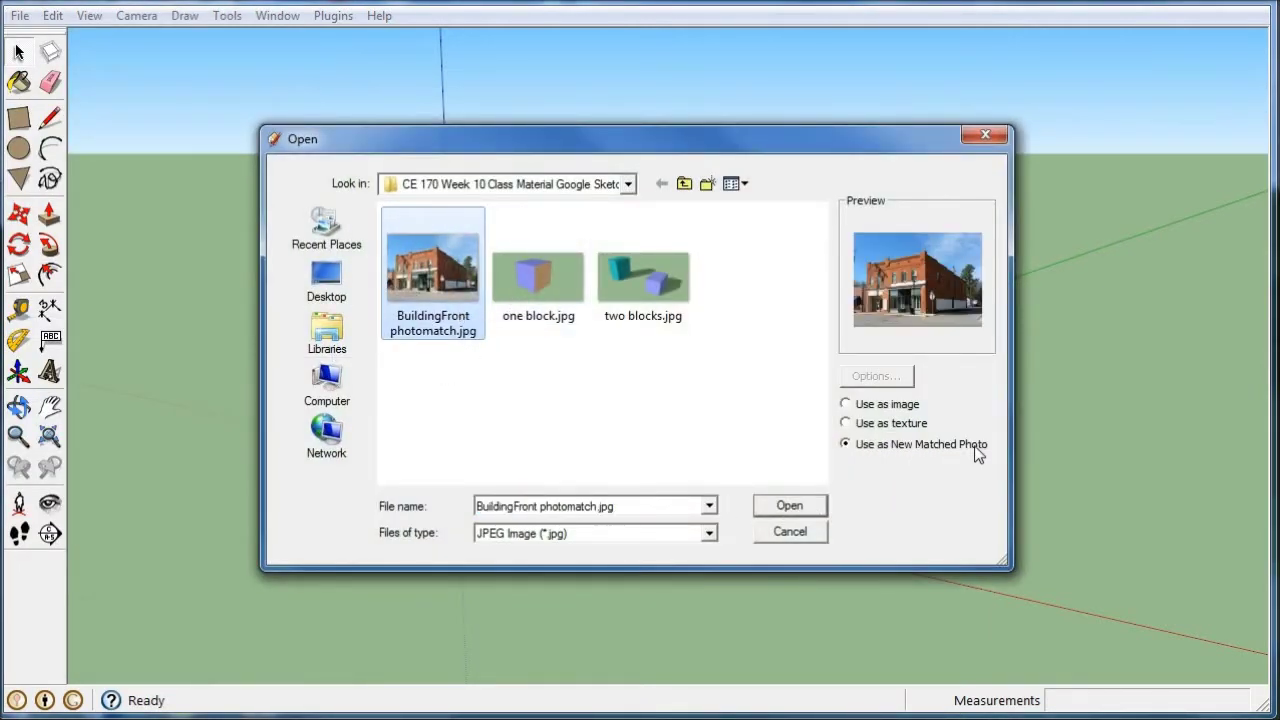
left_click(816, 508)
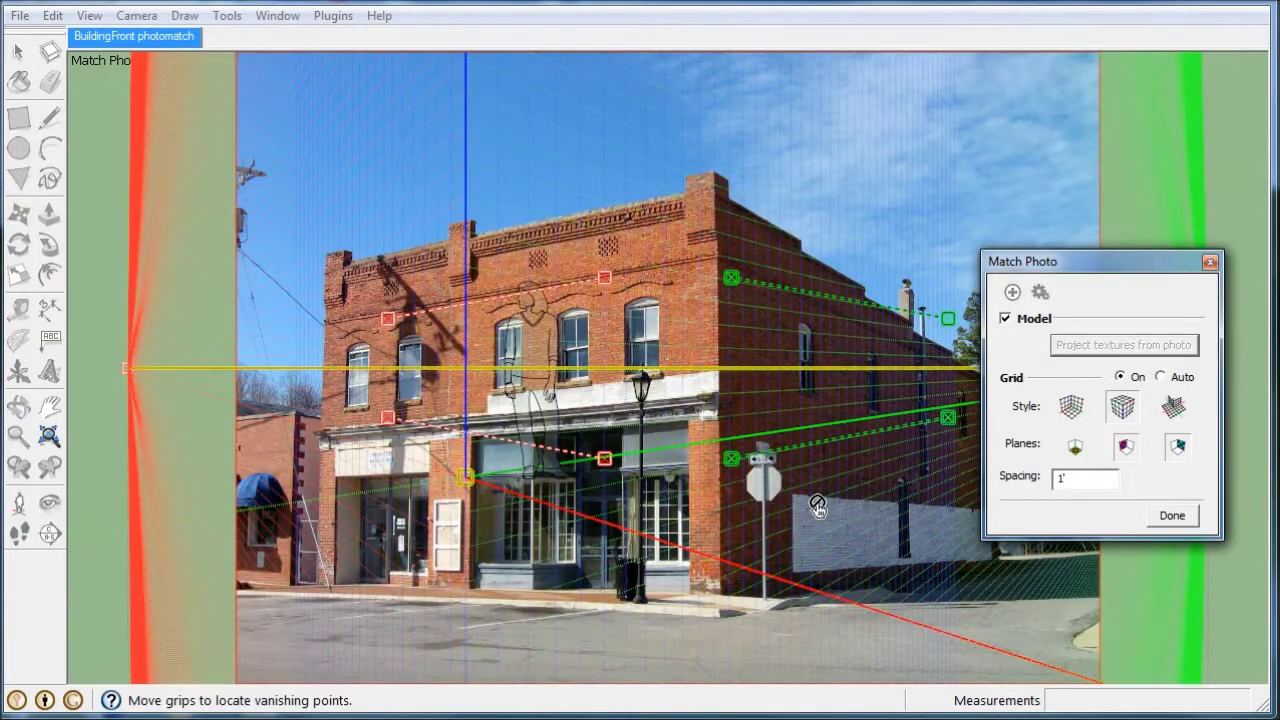
- Close and reopen the BuildingFront matched photo via Camera > Edit Matched Photo, entering grid spacing 5
left_click_drag(1118, 272, 1108, 162)
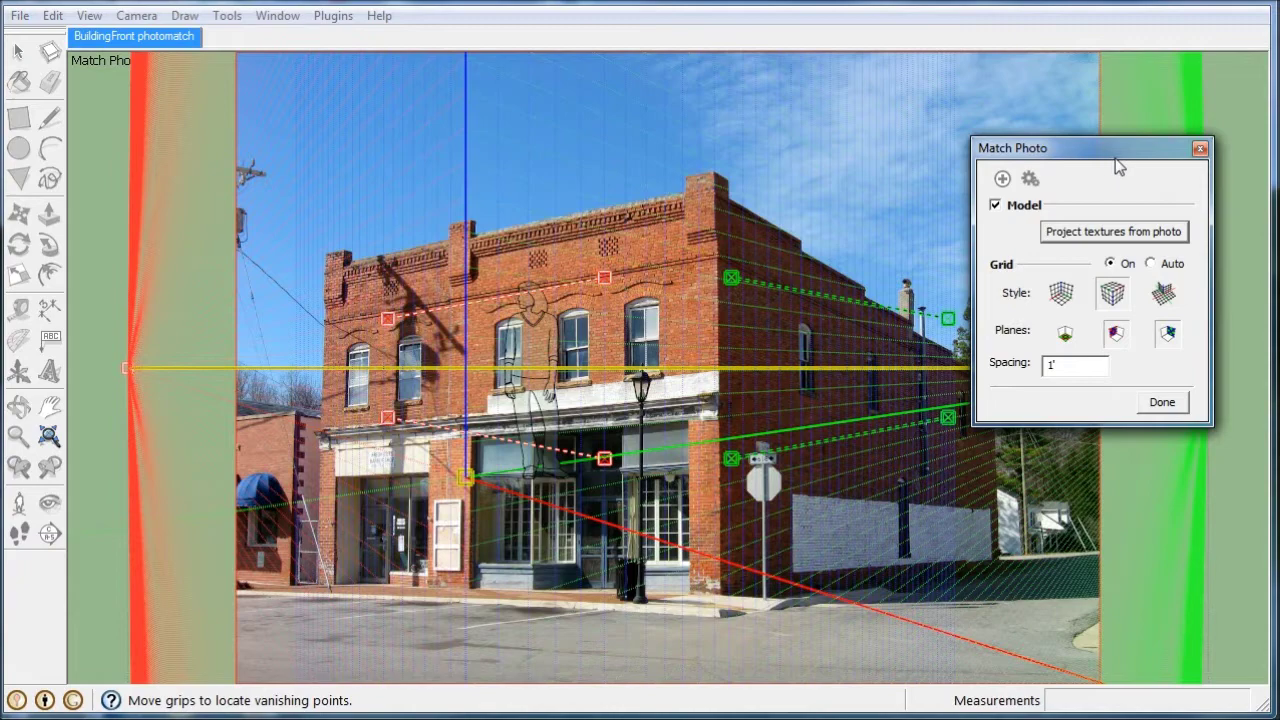
left_click(1200, 150)
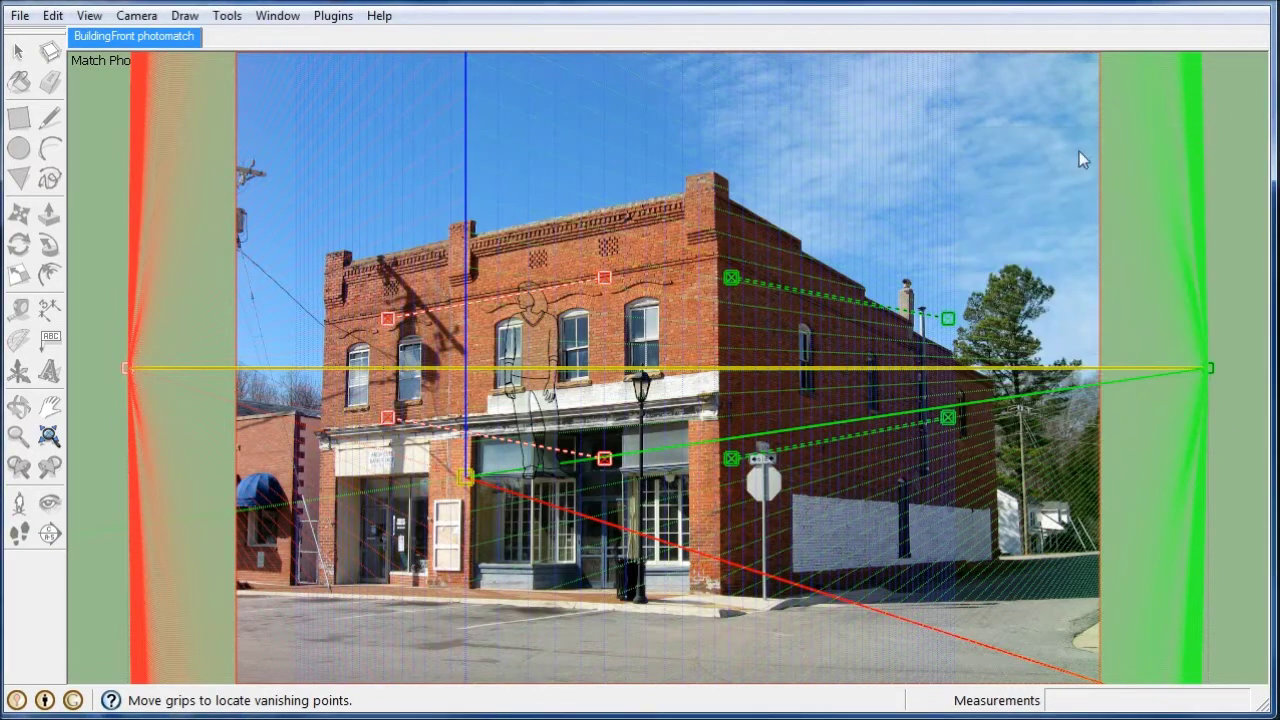
left_click(137, 16)
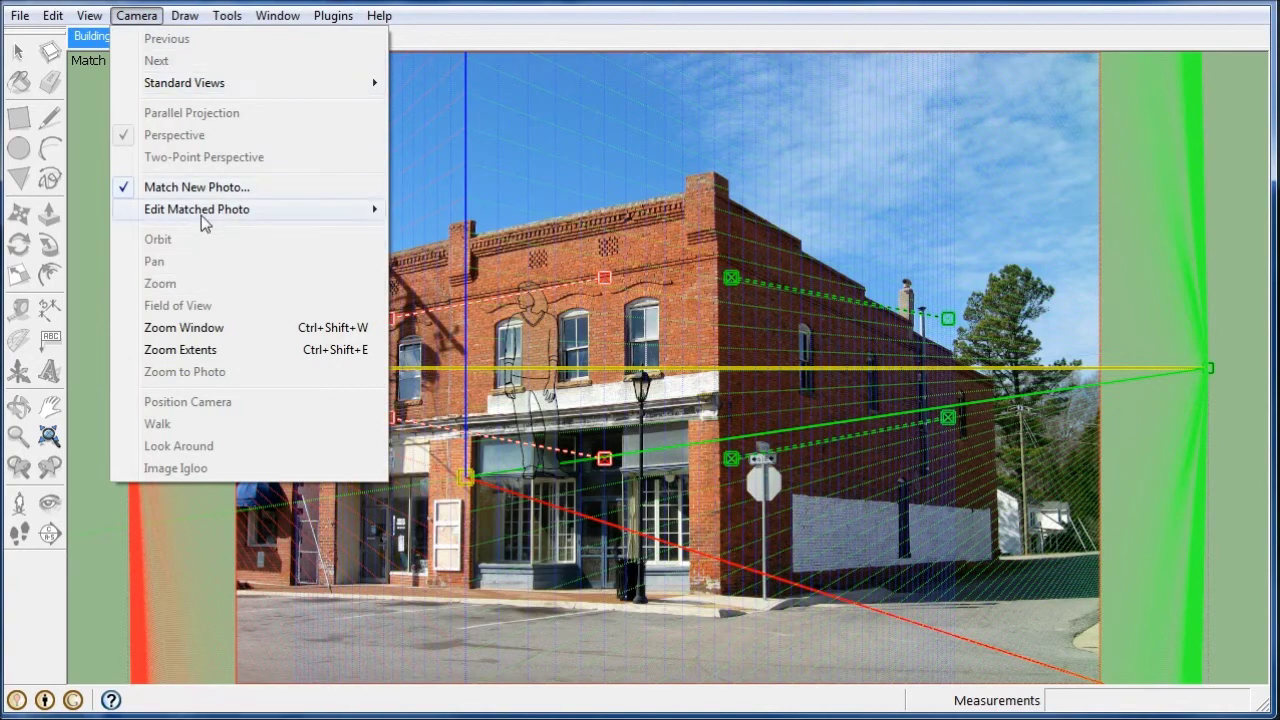
mouse_move(197, 209)
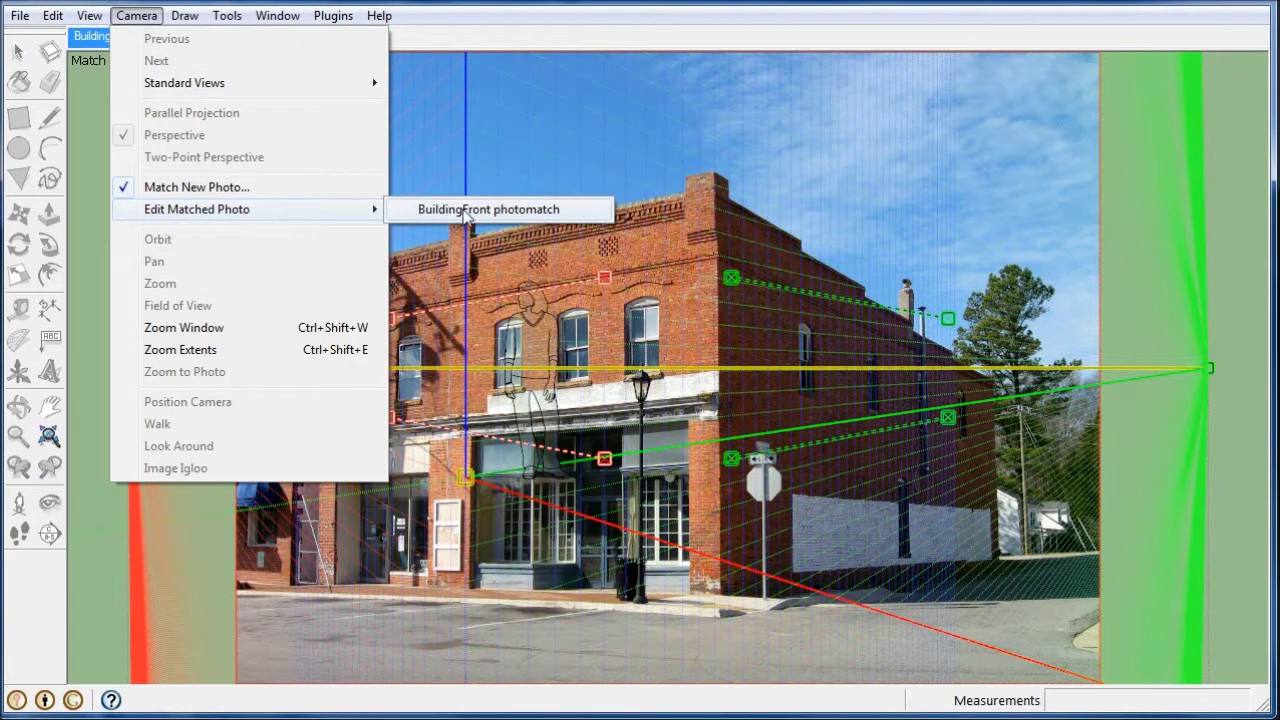
left_click(465, 211)
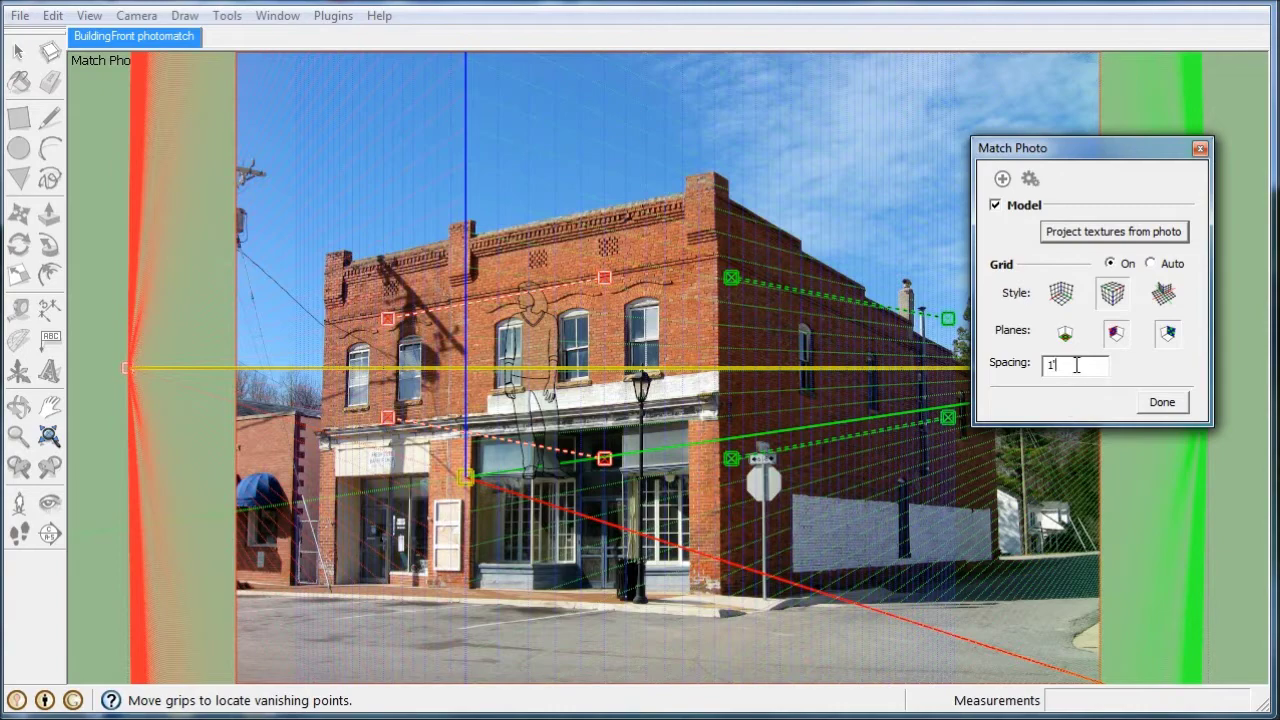
type("5")
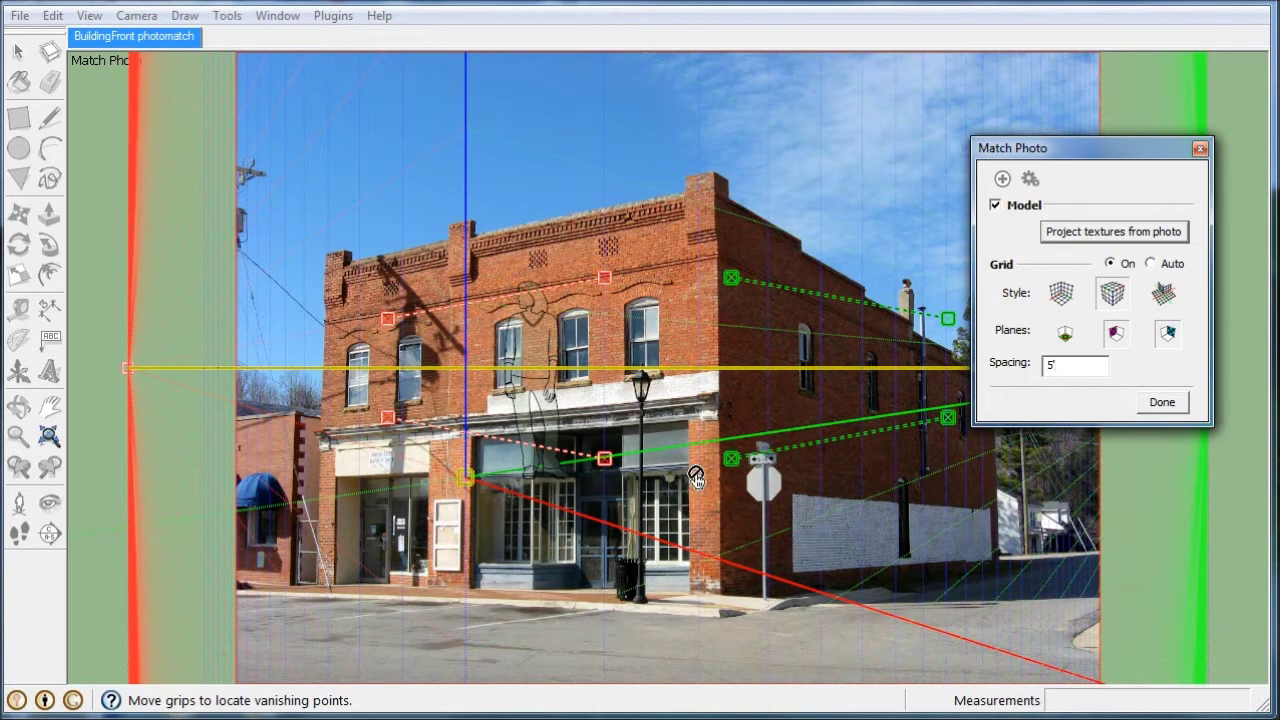
- Confirm the 5-foot grid spacing and move the Match Photo settings out of the way
key("Return")
scroll(590, 350, "down", 1)
scroll(590, 350, "down", 1)
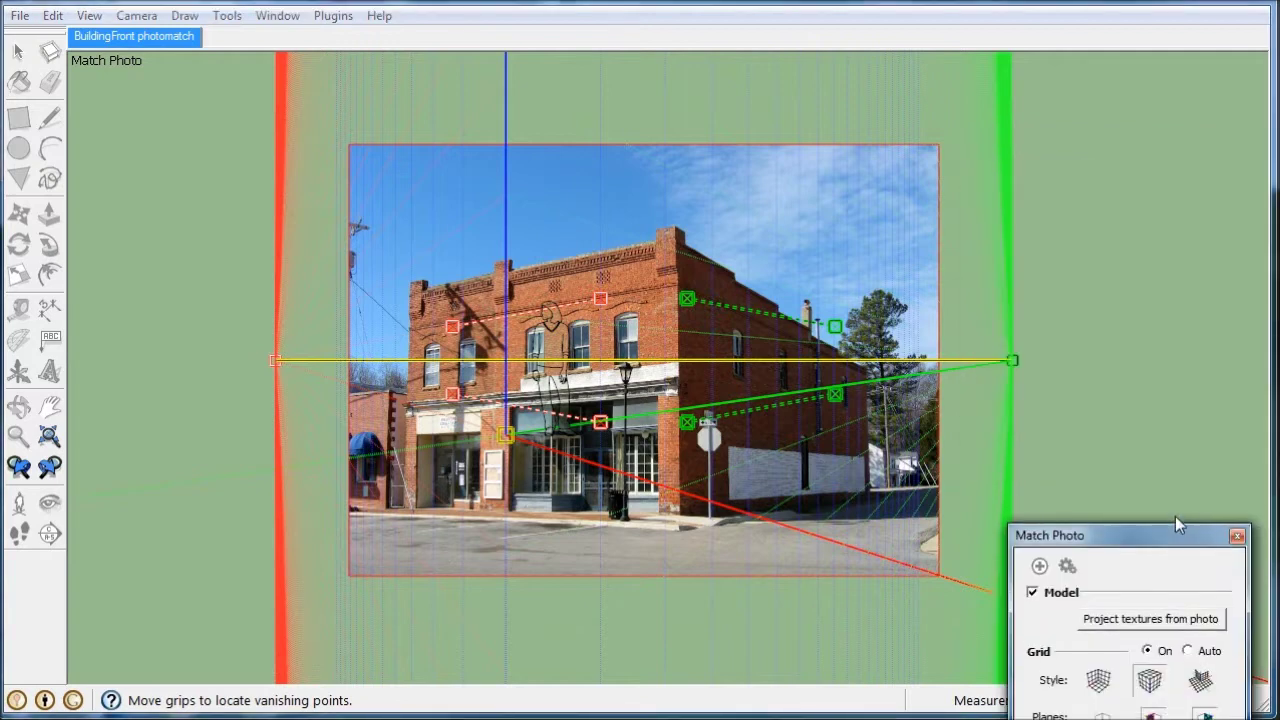
mouse_move(1138, 152)
left_mouse_down()
mouse_move(1176, 520)
mouse_move(1136, 186)
left_mouse_up()
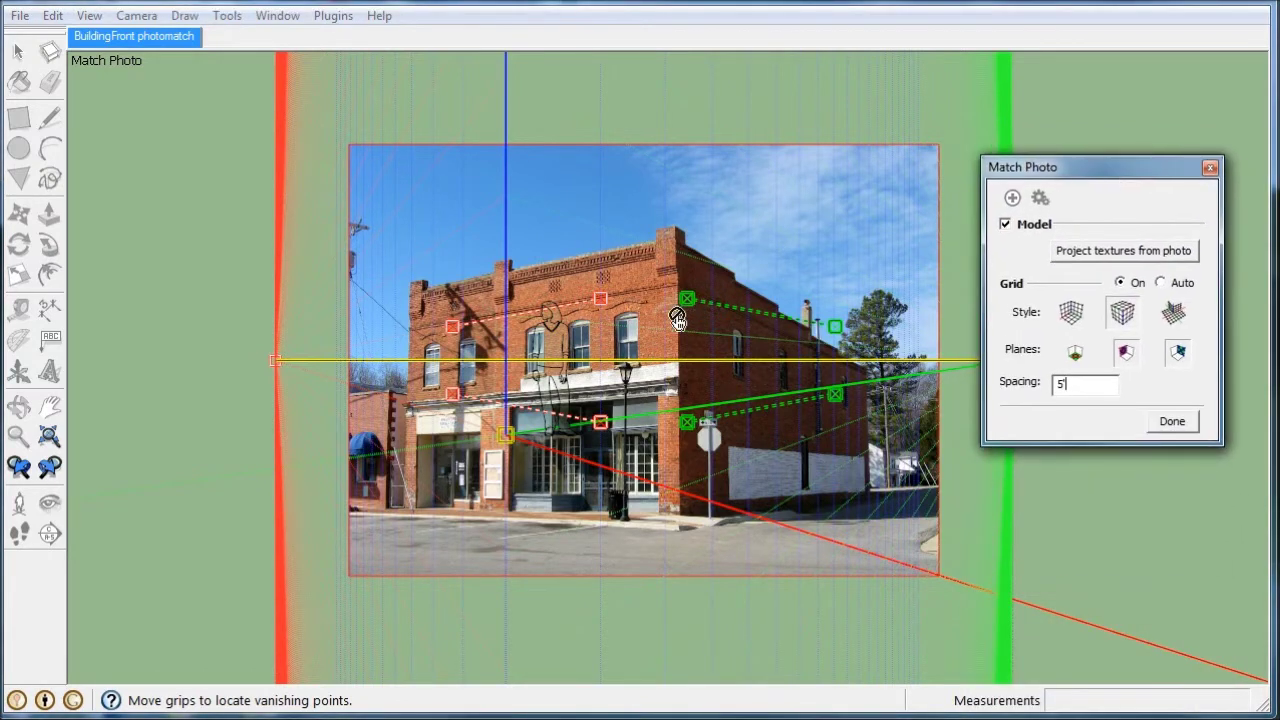
scroll(831, 383, "up", 3)
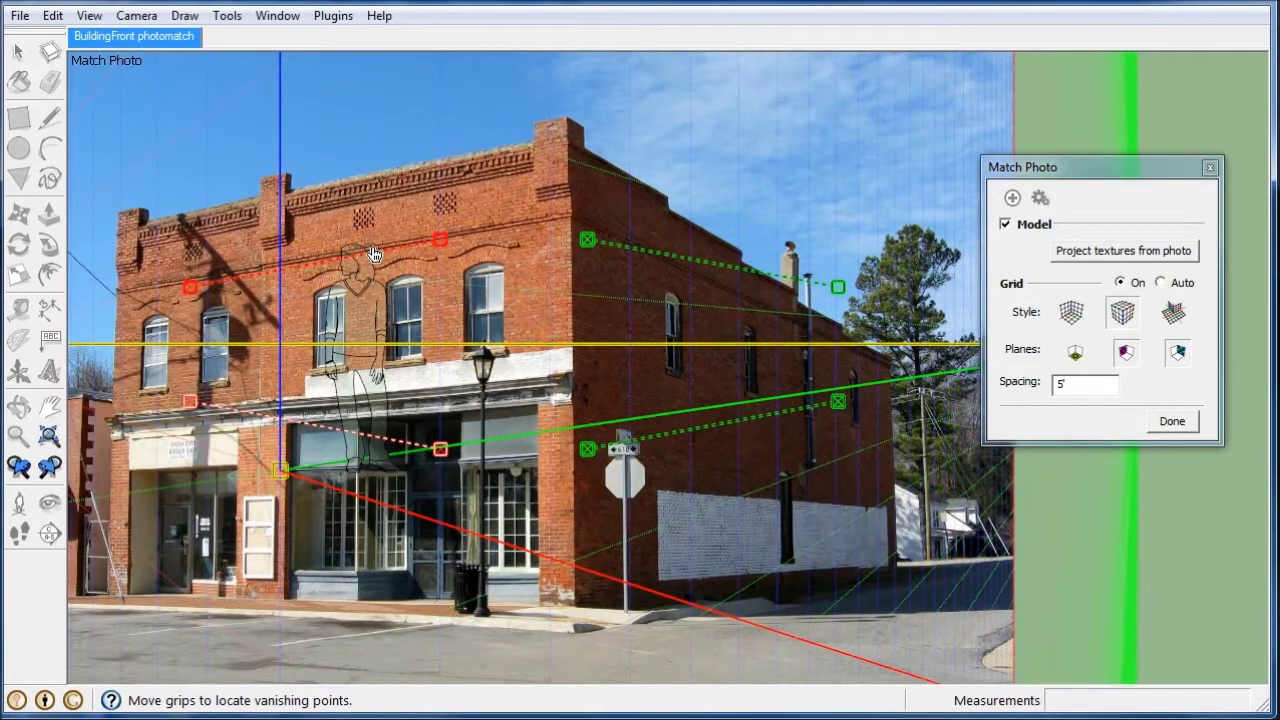
- Align the upper red vanishing line along the façade's brick cornice
mouse_move(373, 255)
left_mouse_down()
mouse_move(395, 285)
mouse_move(325, 310)
left_mouse_up()
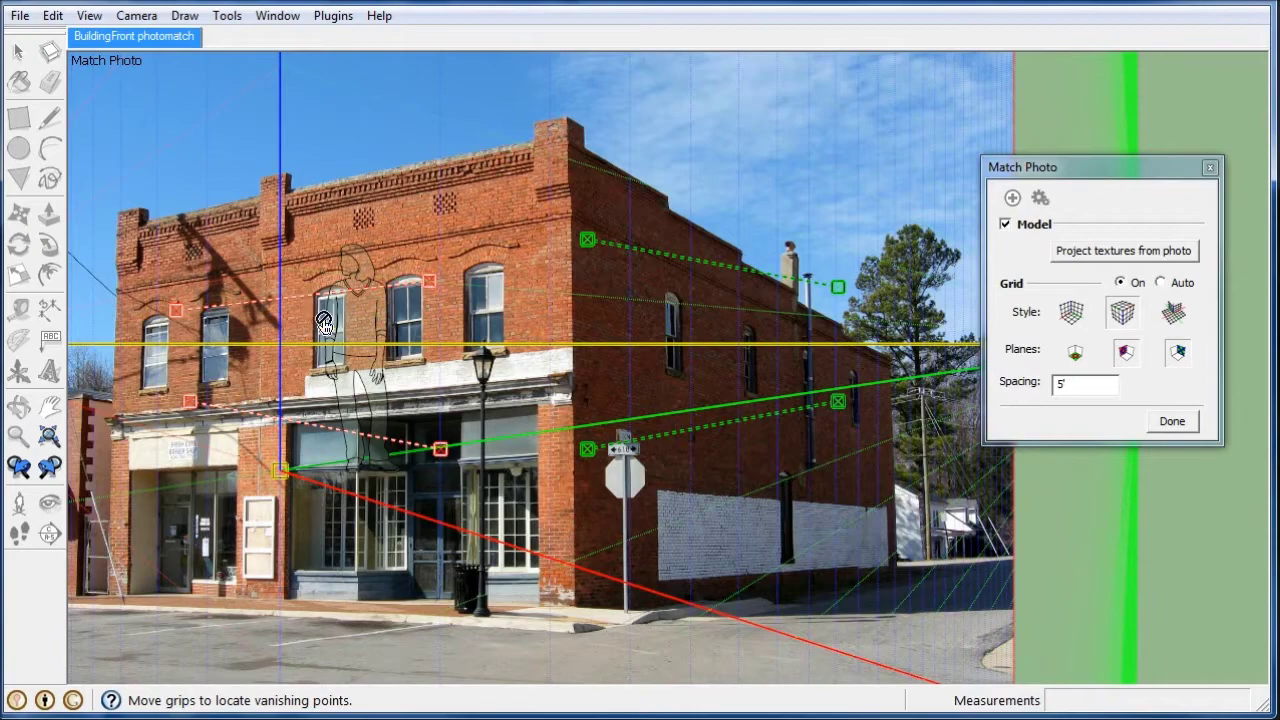
left_click_drag(325, 322, 175, 318)
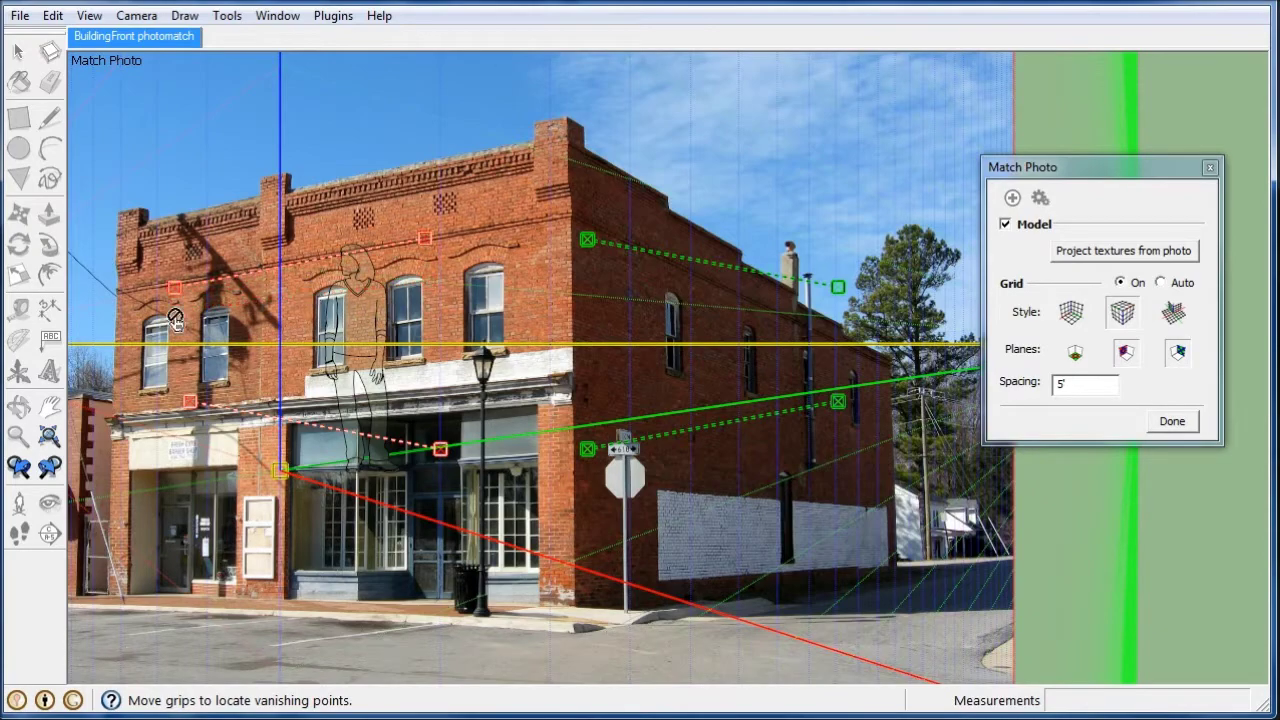
scroll(175, 318, "up", 2)
scroll(190, 292, "up", 3)
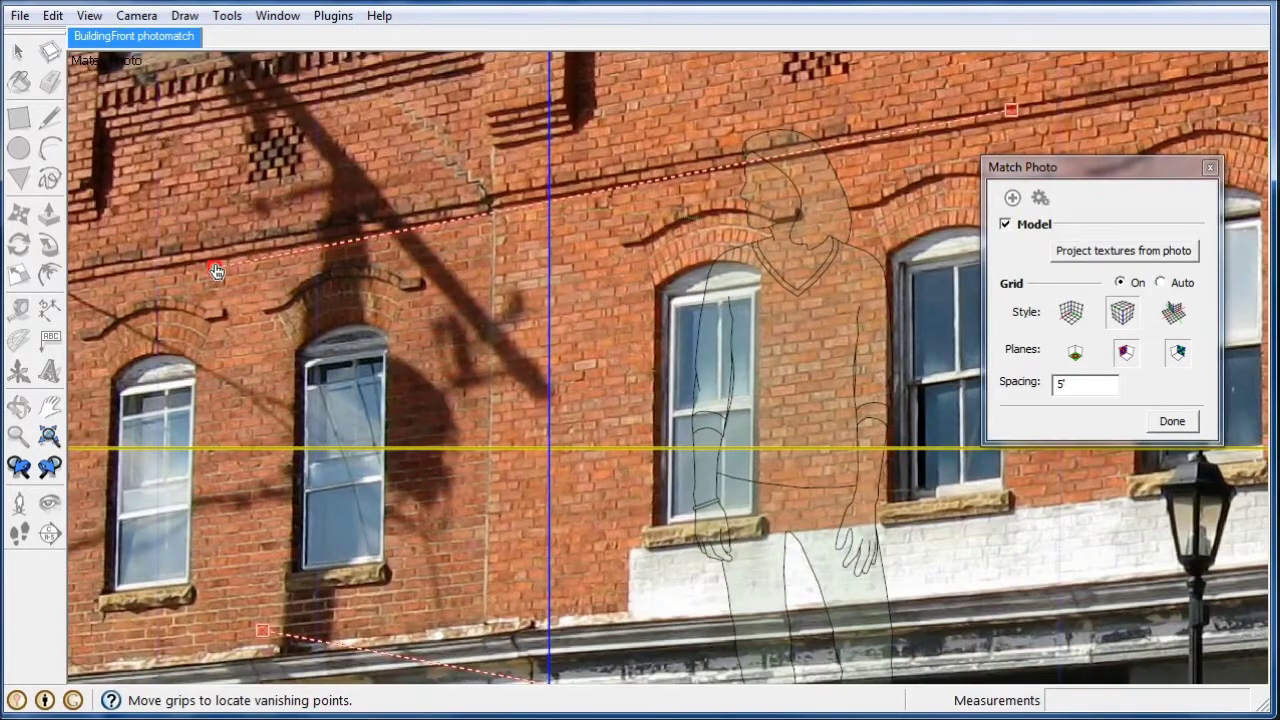
left_click_drag(216, 271, 187, 268)
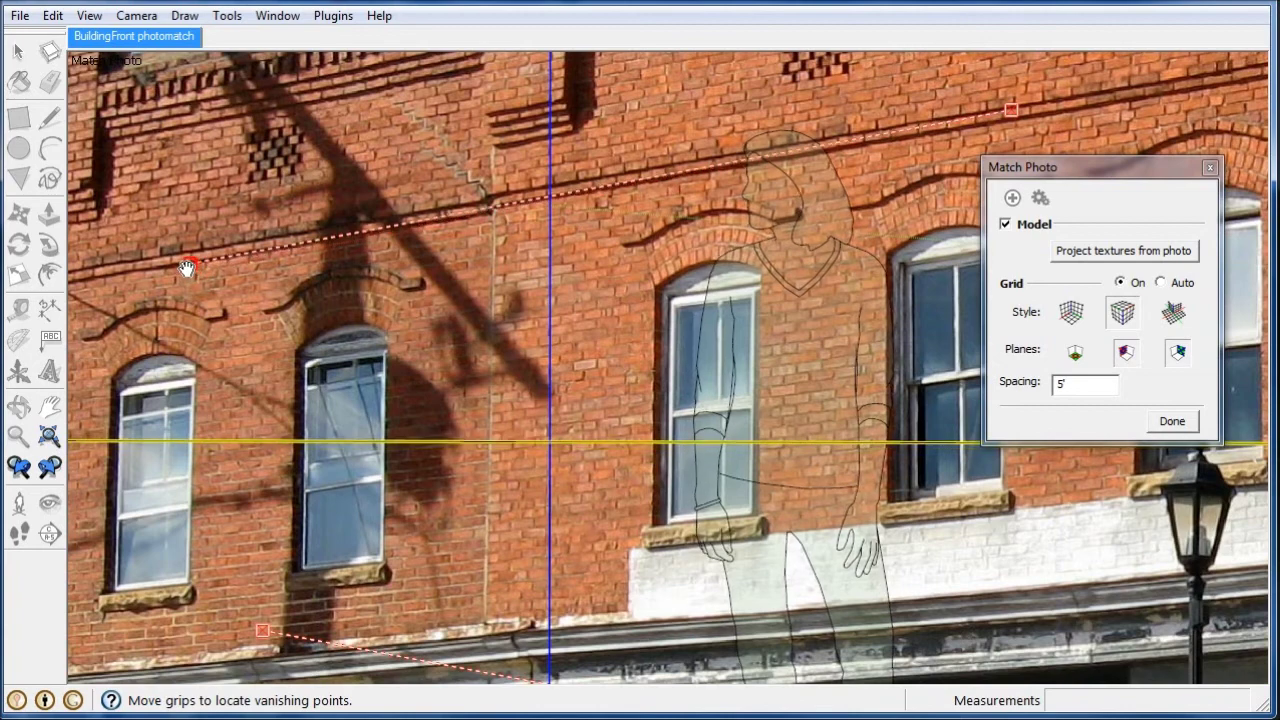
scroll(131, 338, "down", 5)
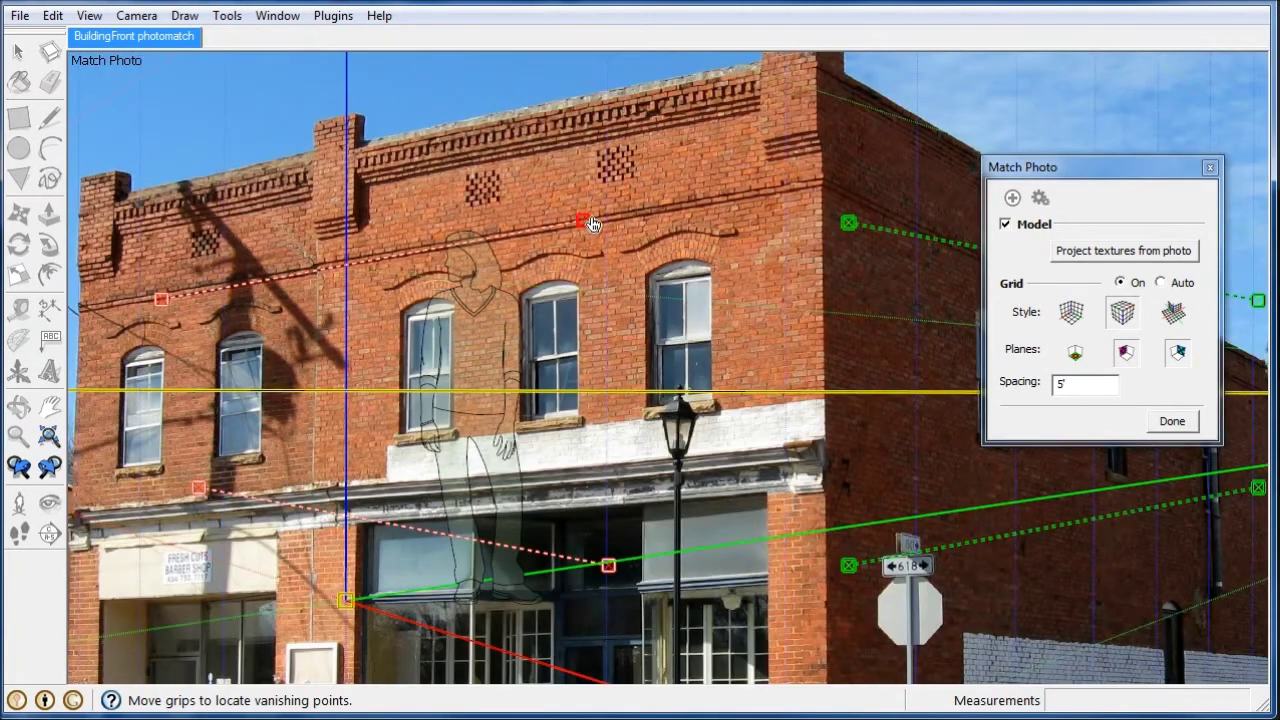
left_click_drag(591, 223, 746, 203)
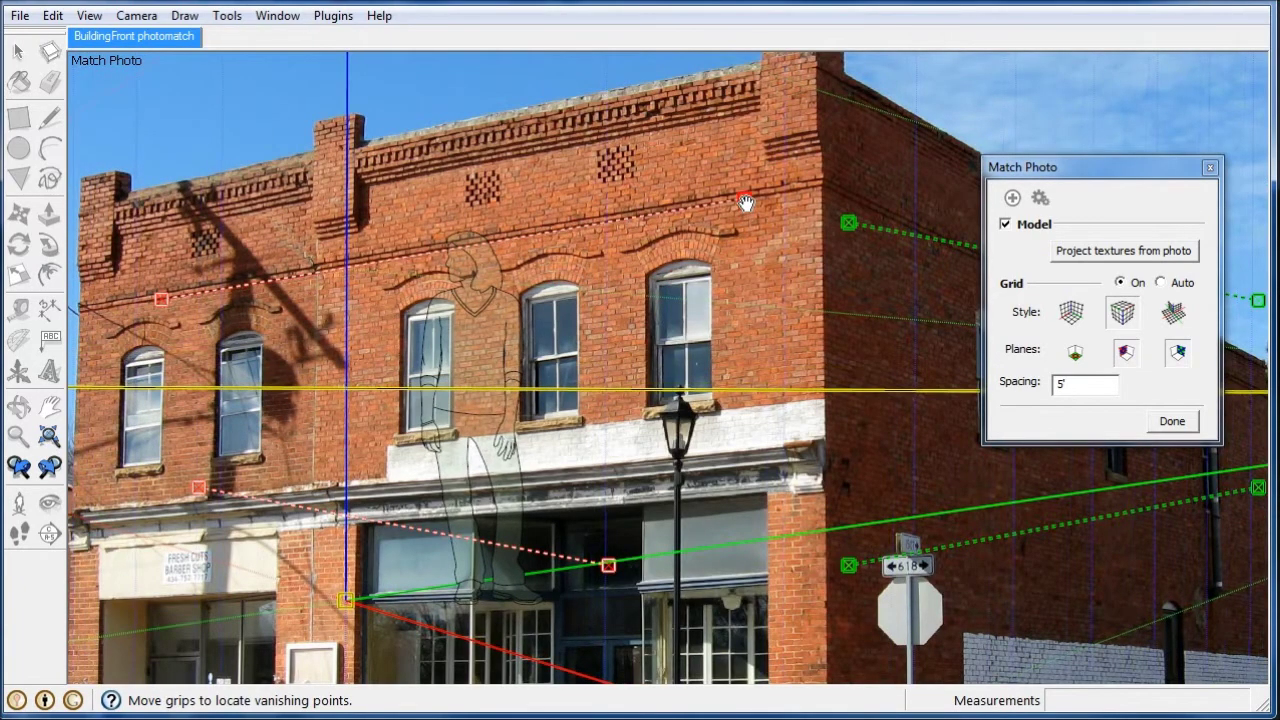
- Align the lower red vanishing line along the curb and sidewalk edge
scroll(740, 200, "down", 2)
scroll(720, 175, "down", 2)
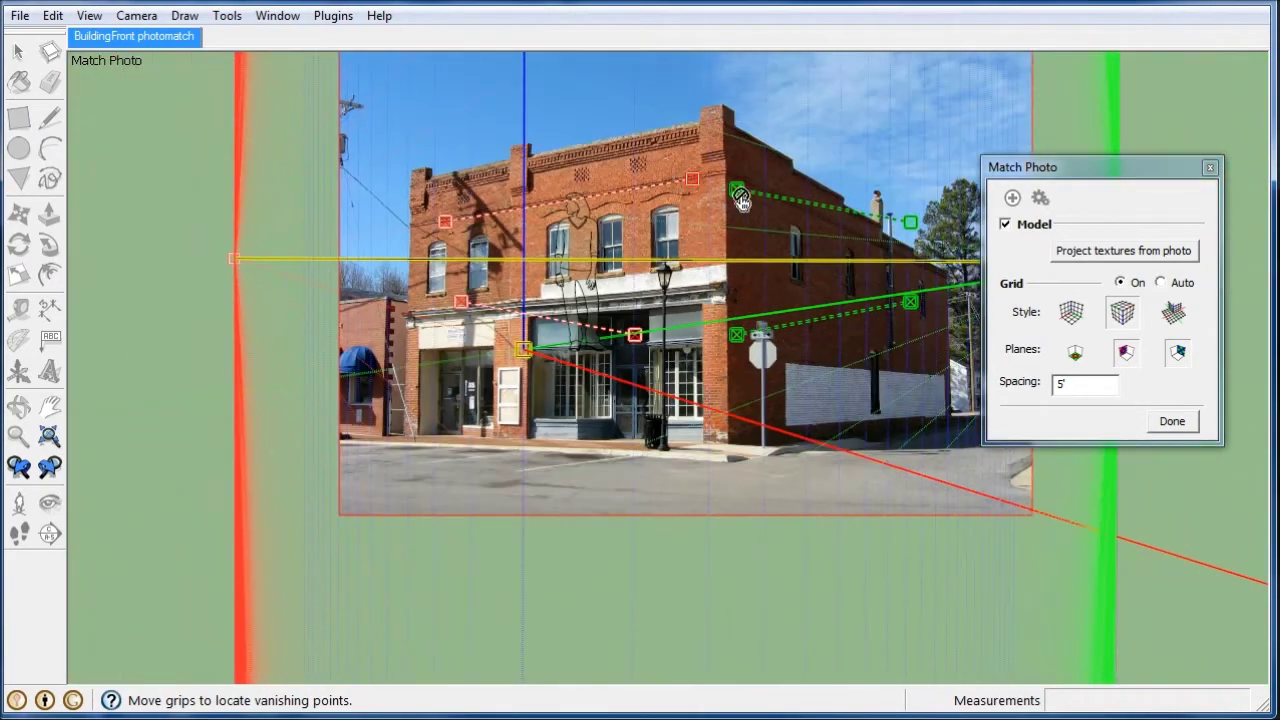
scroll(560, 338, "up", 3)
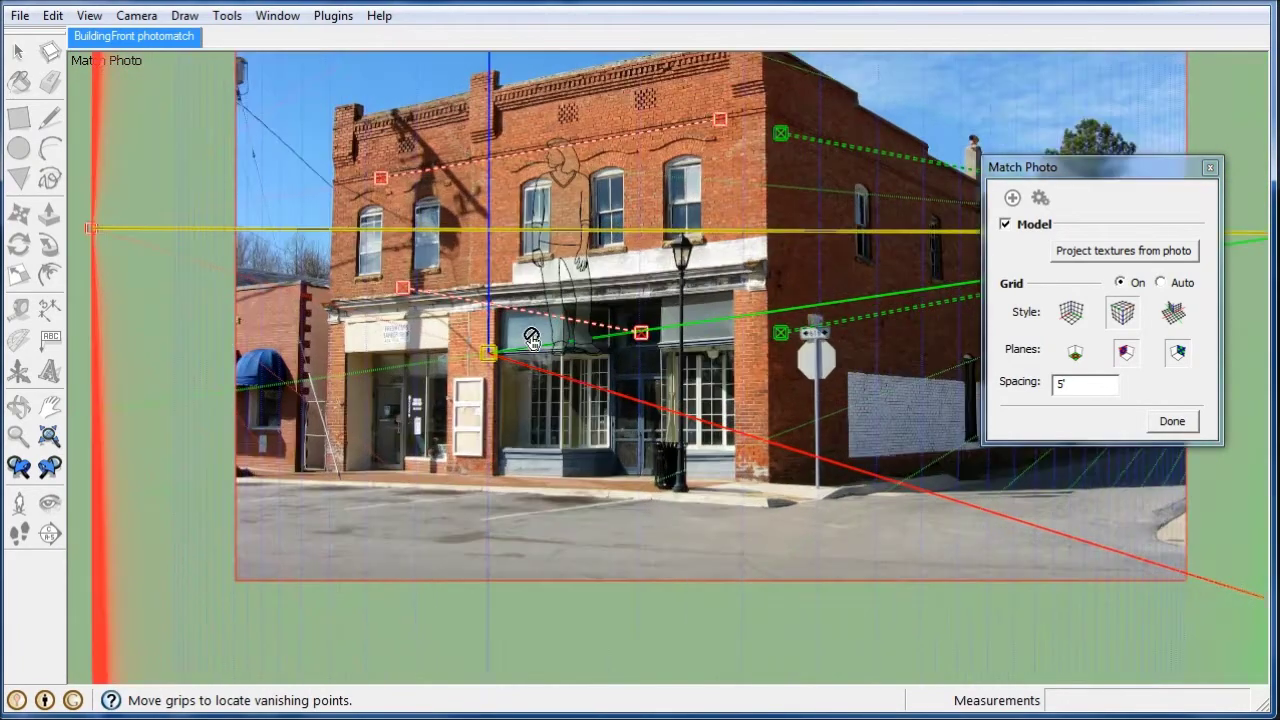
mouse_move(520, 307)
left_mouse_down()
mouse_move(368, 398)
mouse_move(264, 514)
left_mouse_up()
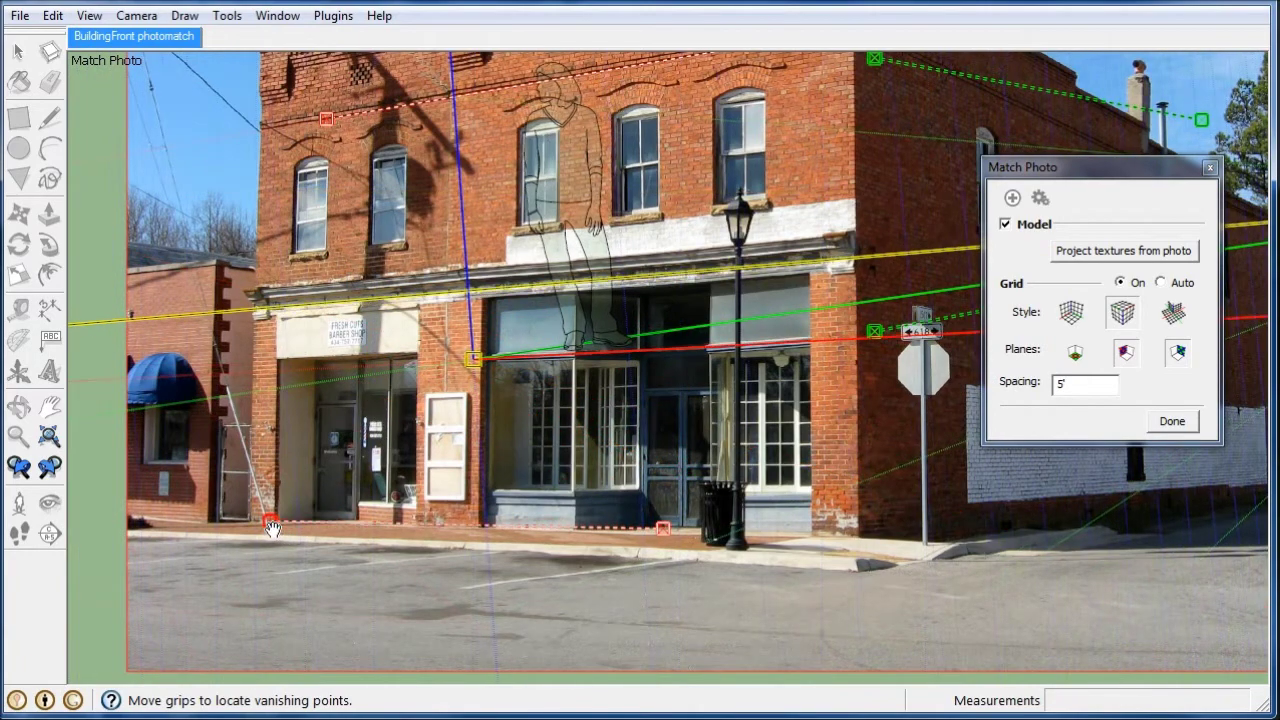
scroll(264, 514, "up", 2)
scroll(268, 514, "up", 2)
scroll(275, 508, "up", 2)
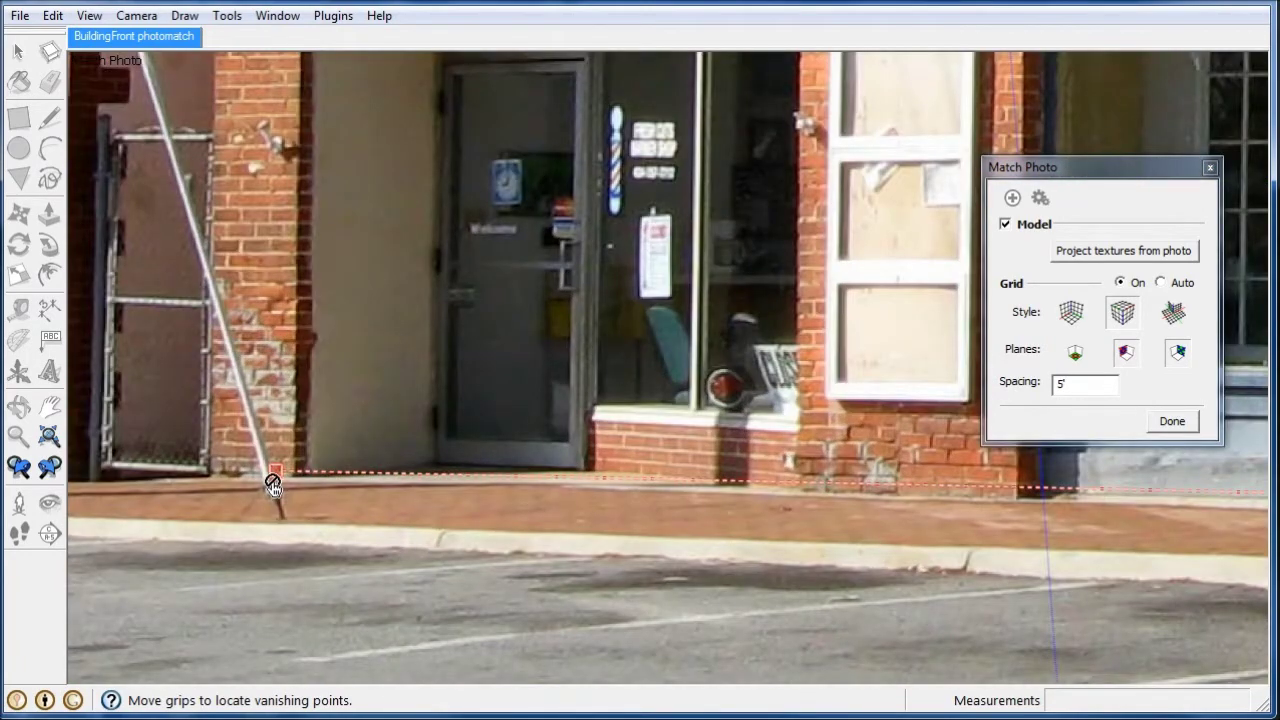
left_click_drag(278, 481, 294, 483)
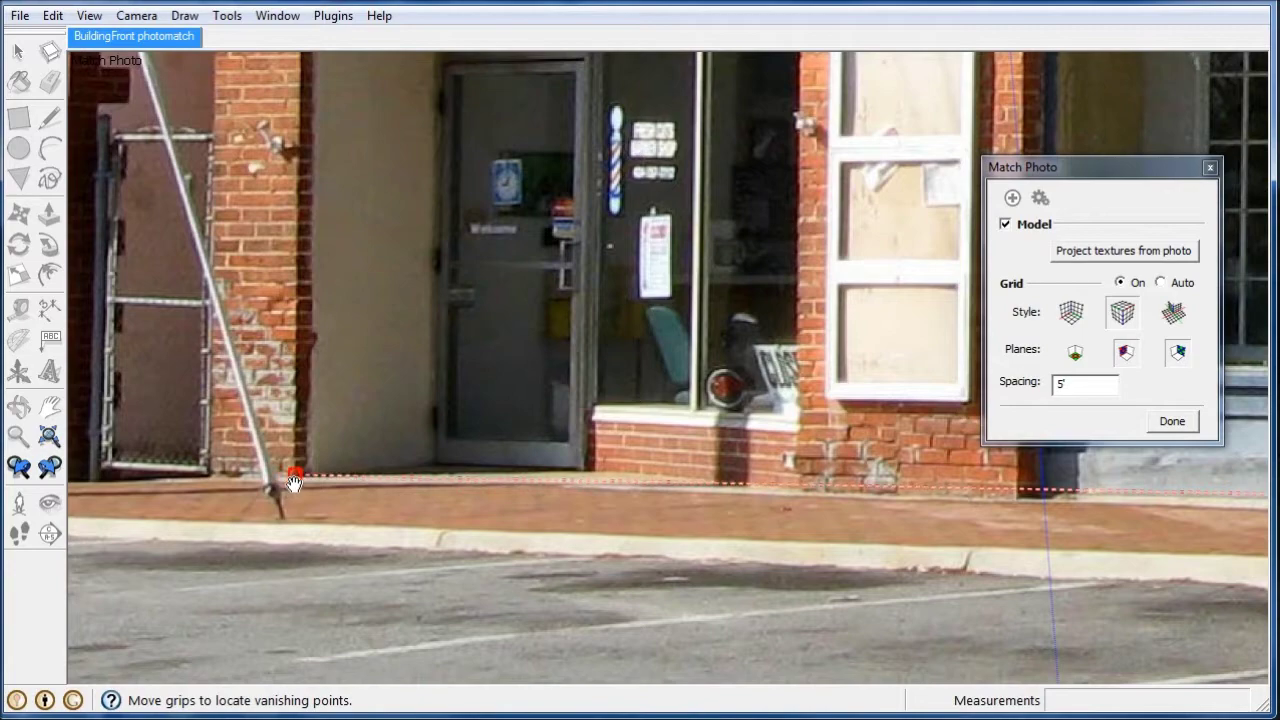
scroll(249, 485, "down", 2)
scroll(259, 494, "down", 2)
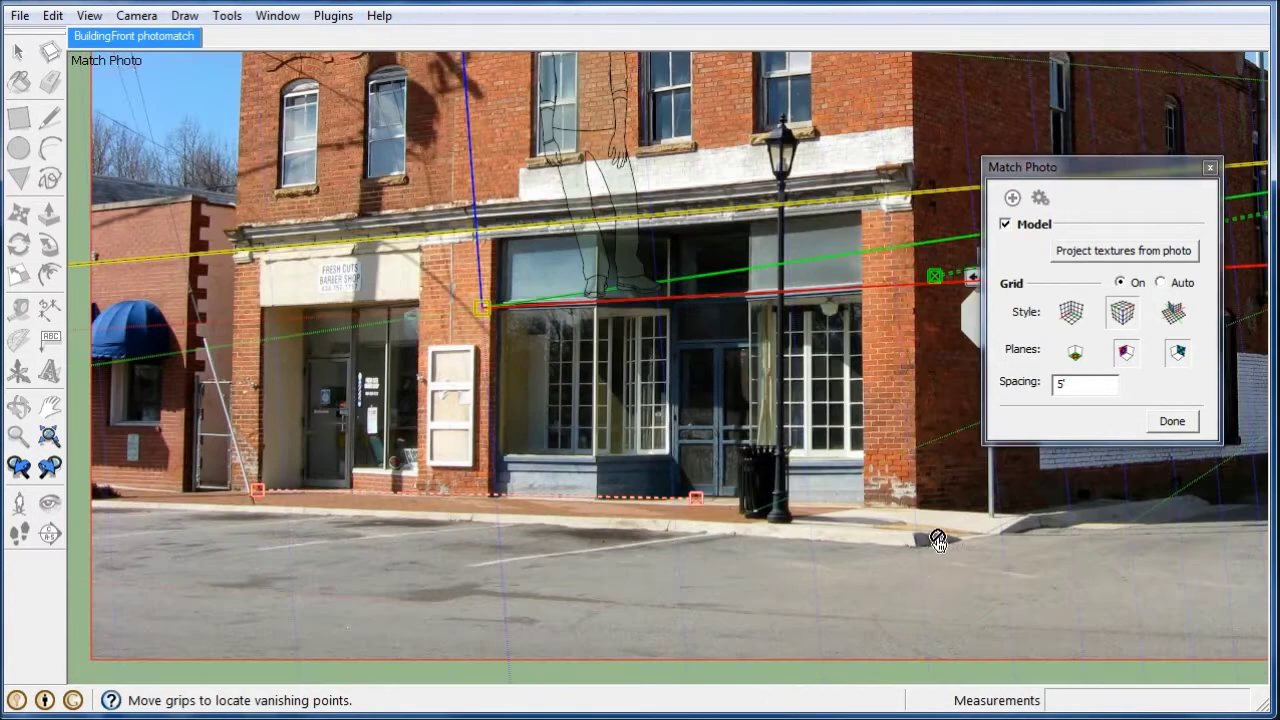
scroll(937, 541, "up", 2)
left_click_drag(478, 483, 793, 499)
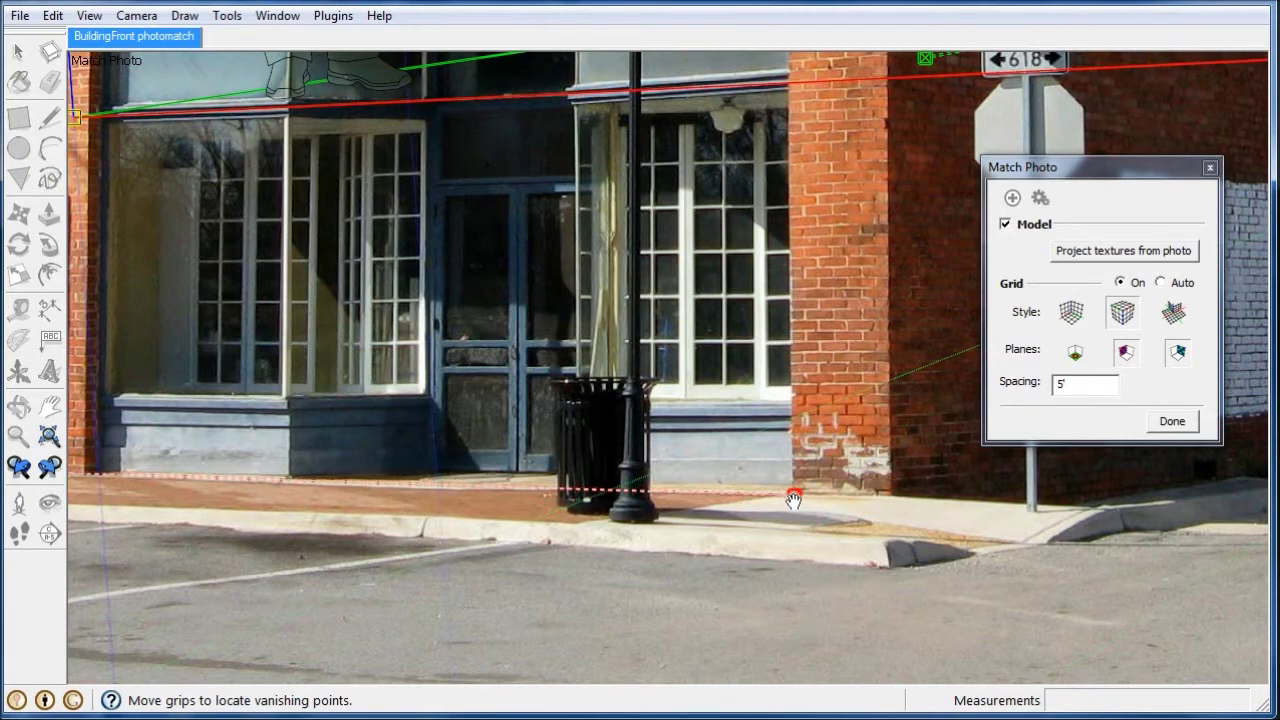
- Align the upper green vanishing line with the side wall's roofline
scroll(523, 583, "down", 3)
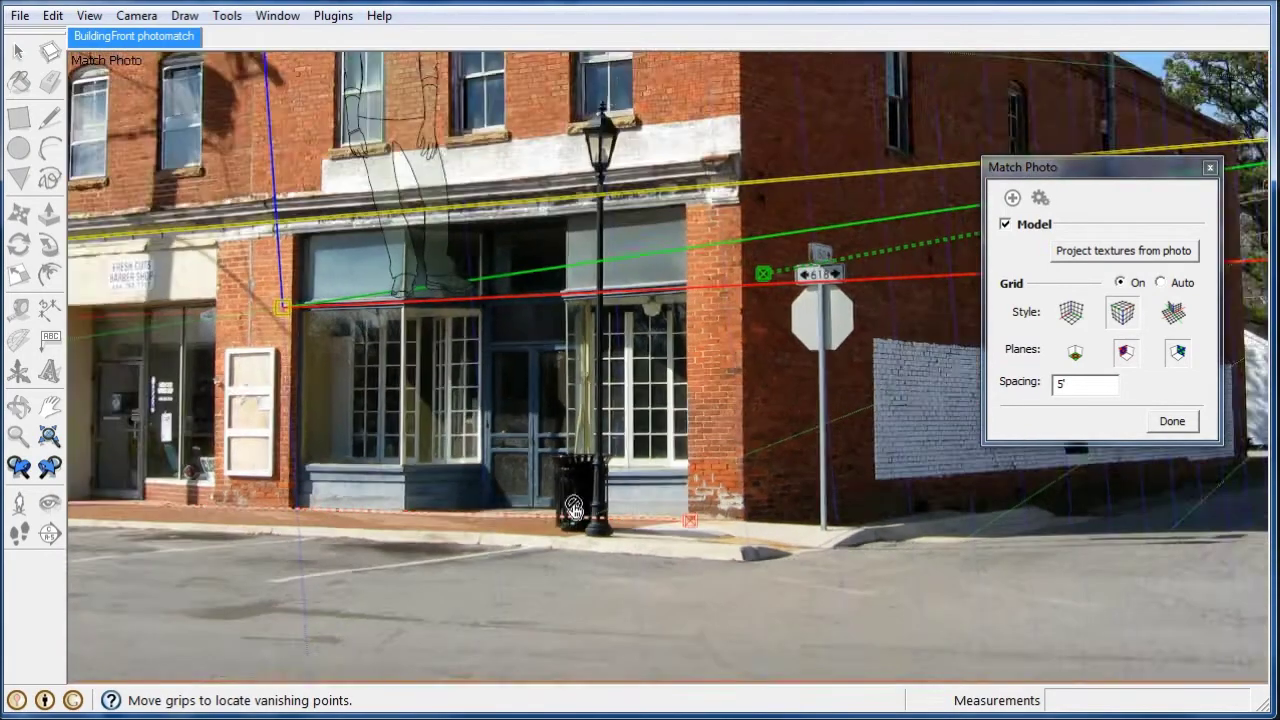
scroll(601, 478, "down", 2)
scroll(601, 478, "down", 2)
scroll(668, 470, "down", 2)
scroll(668, 470, "down", 2)
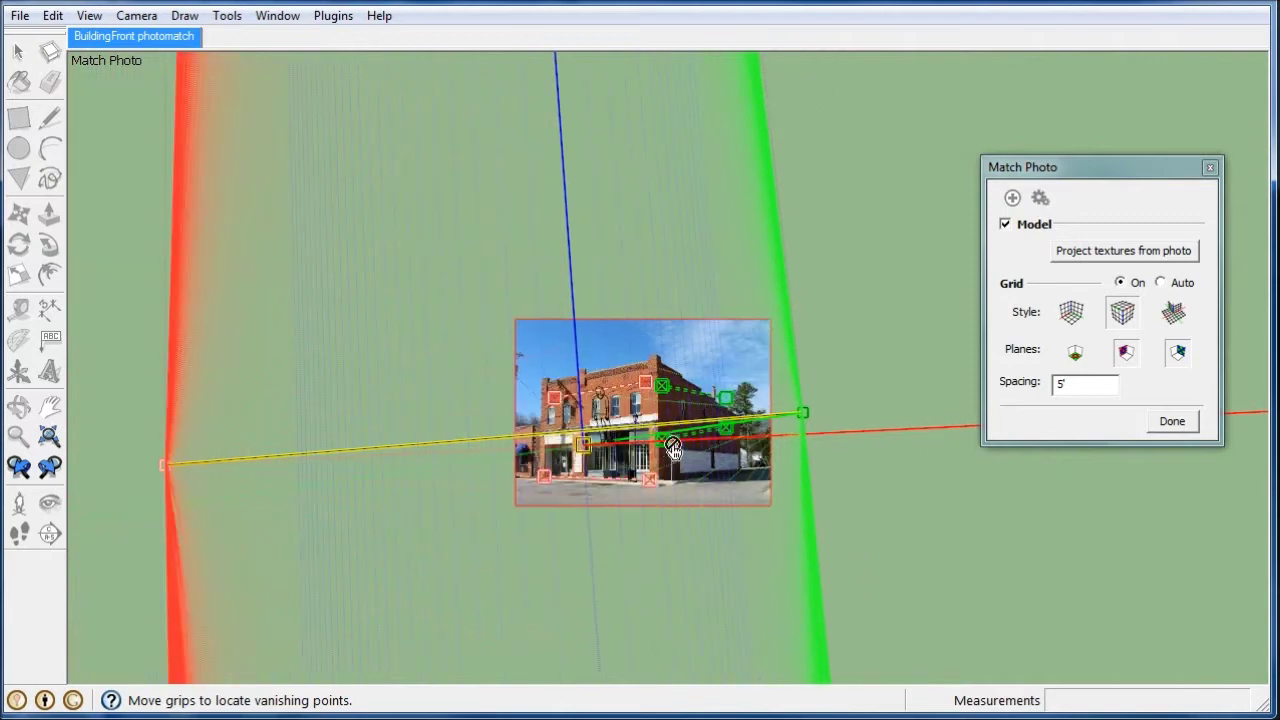
scroll(760, 400, "up", 2)
scroll(720, 430, "up", 2)
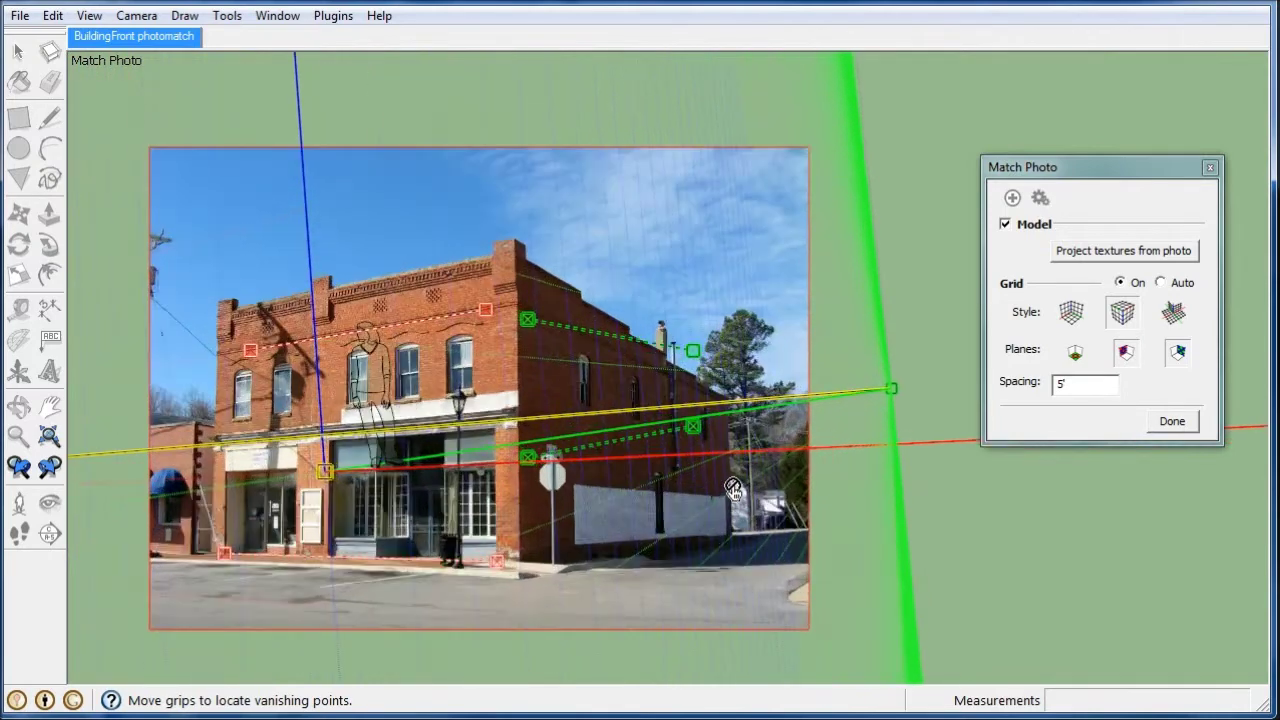
scroll(703, 440, "up", 2)
scroll(703, 440, "up", 2)
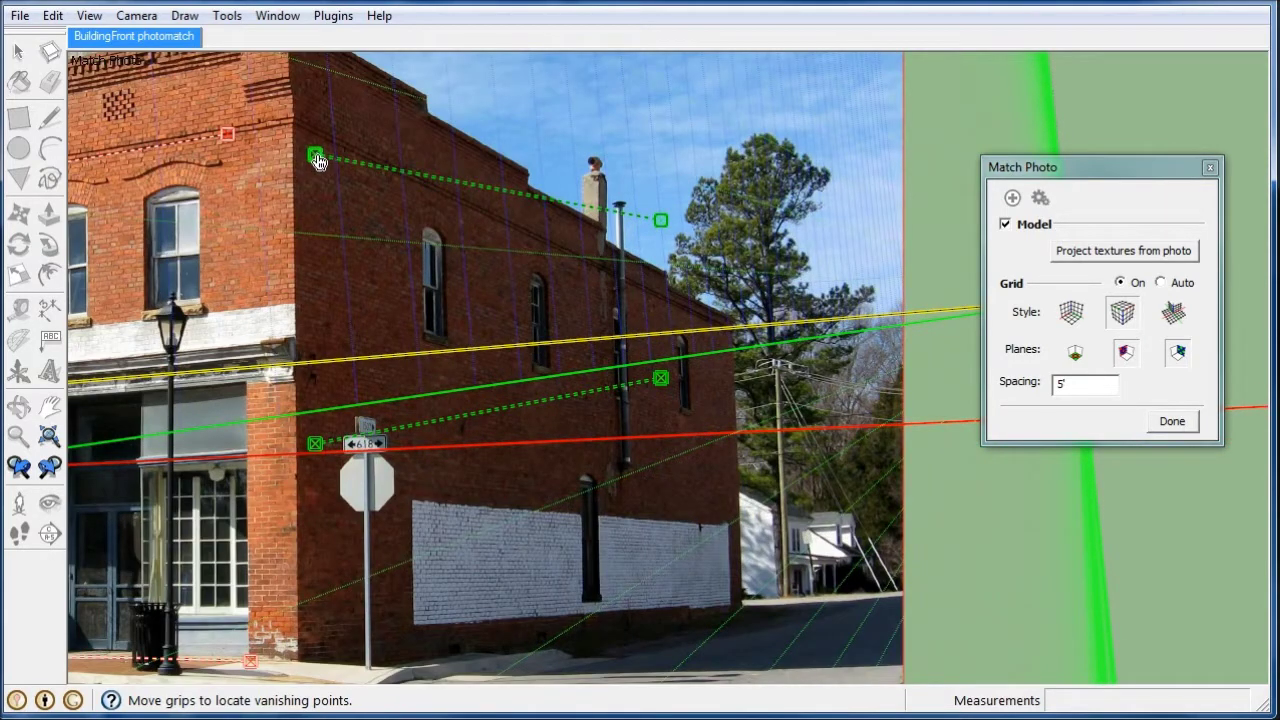
left_click_drag(317, 162, 361, 166)
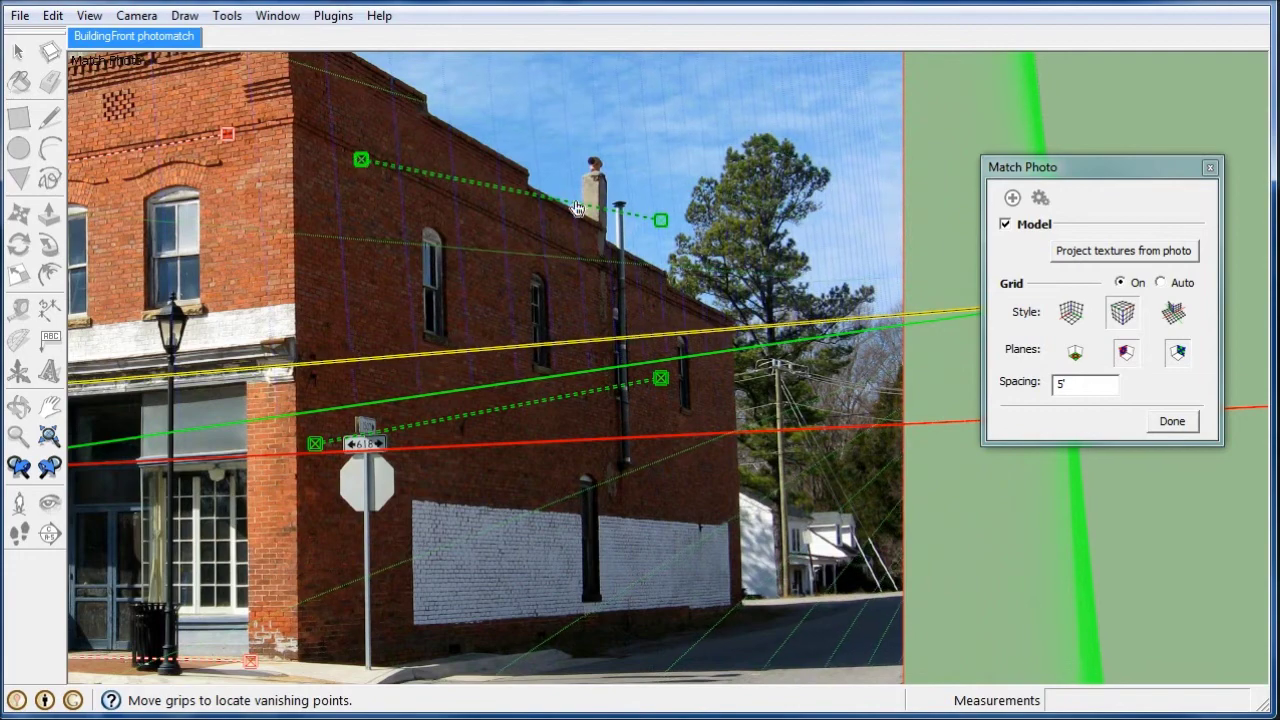
left_click_drag(660, 219, 690, 312)
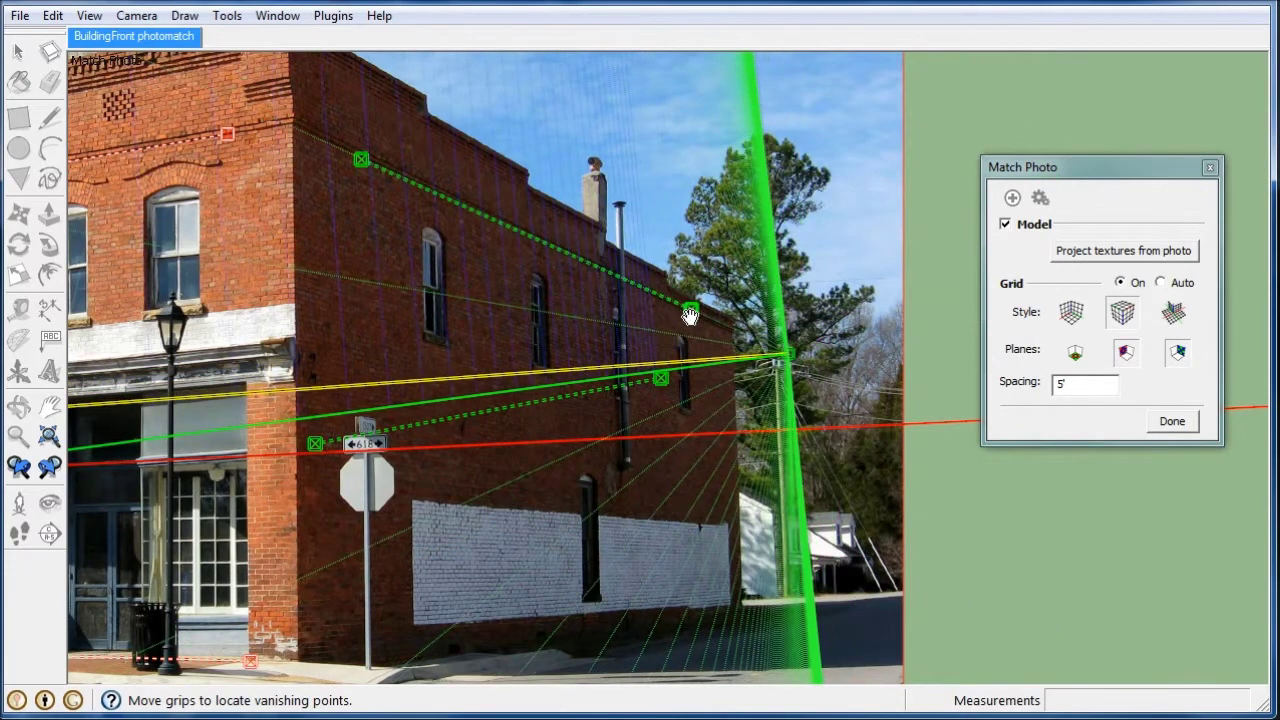
- Align the lower green vanishing line with the base of the white painted wall
scroll(500, 629, "up", 1)
scroll(537, 594, "up", 2)
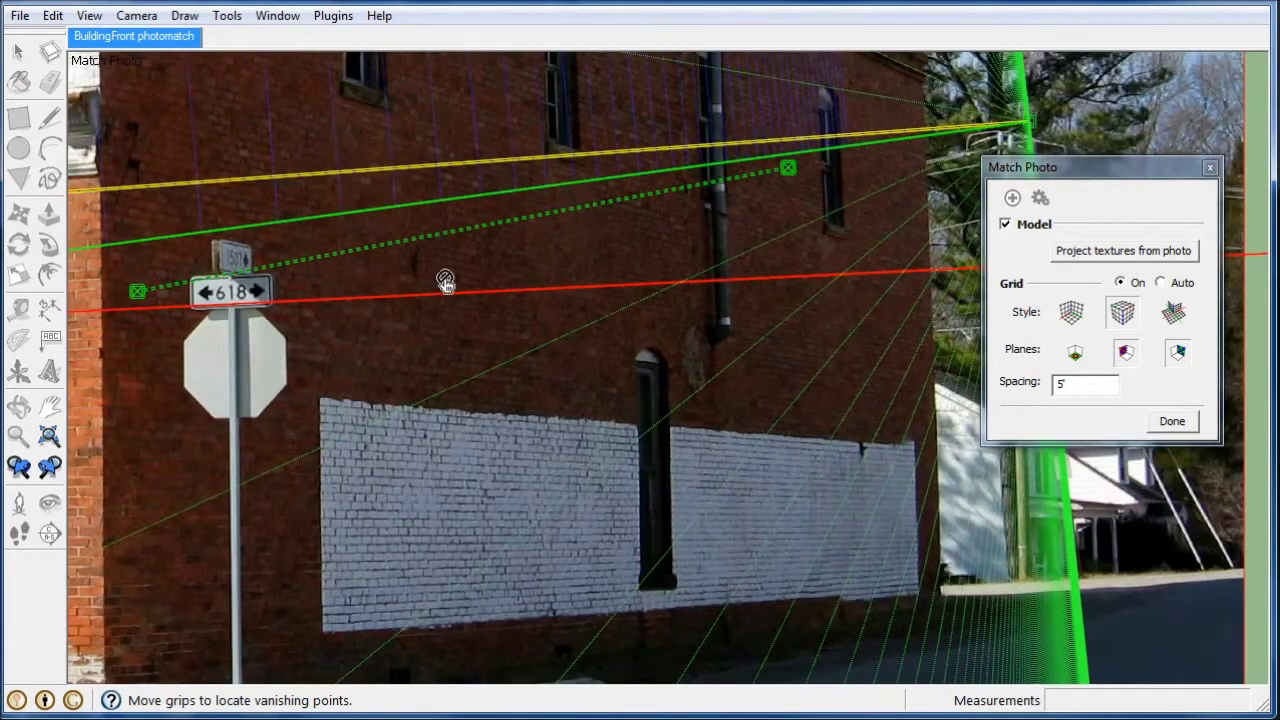
left_click_drag(457, 233, 587, 443)
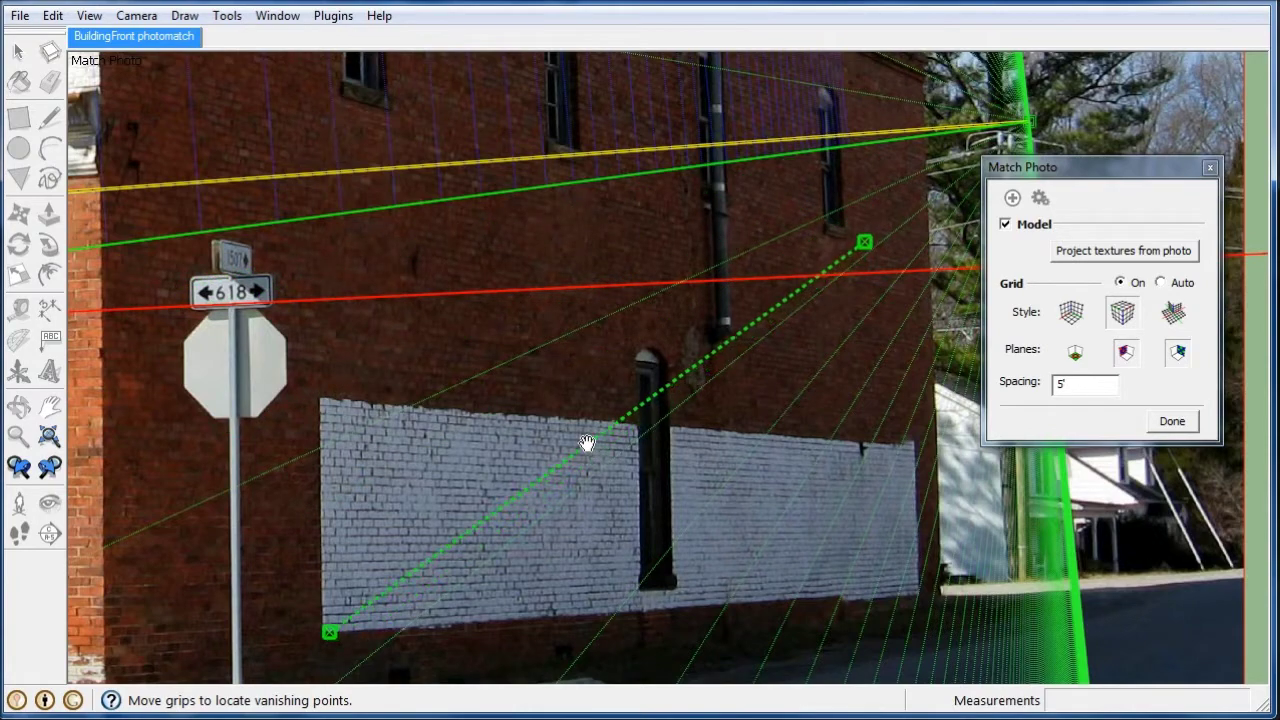
mouse_move(862, 244)
left_mouse_down()
mouse_move(912, 364)
mouse_move(910, 598)
left_mouse_up()
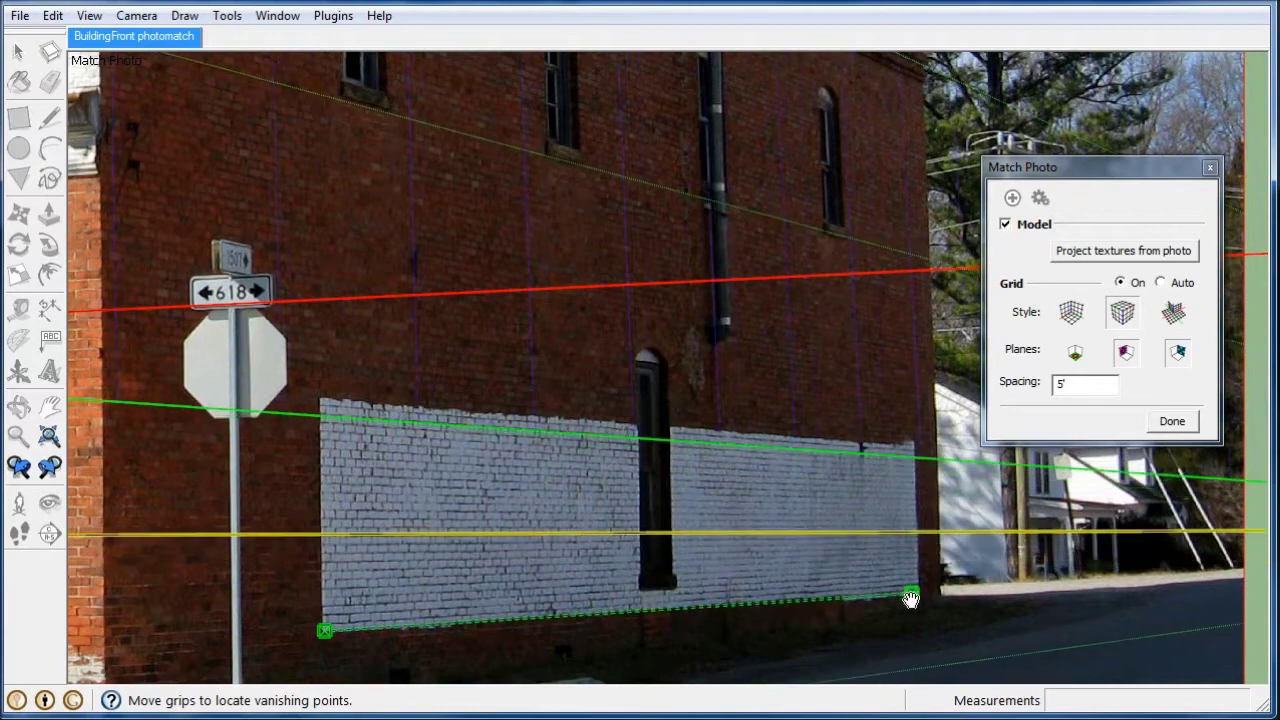
left_click_drag(912, 598, 917, 595)
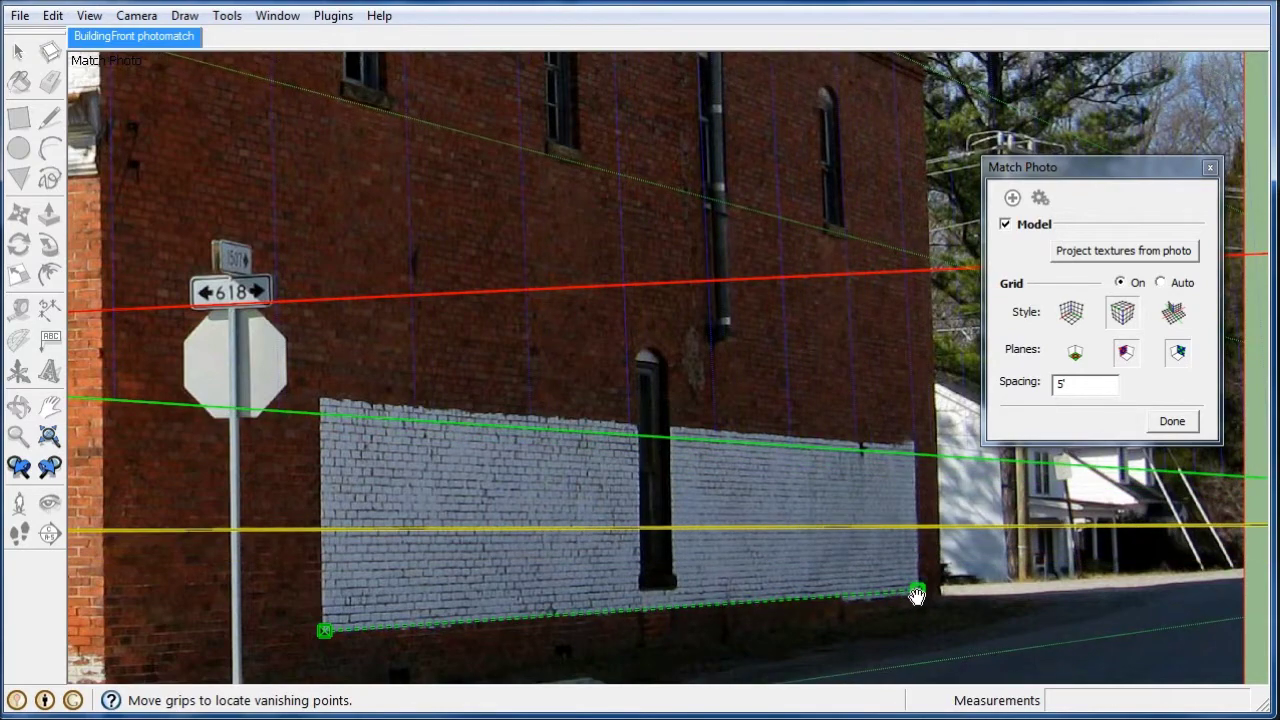
scroll(604, 254, "down", 3)
scroll(614, 346, "down", 2)
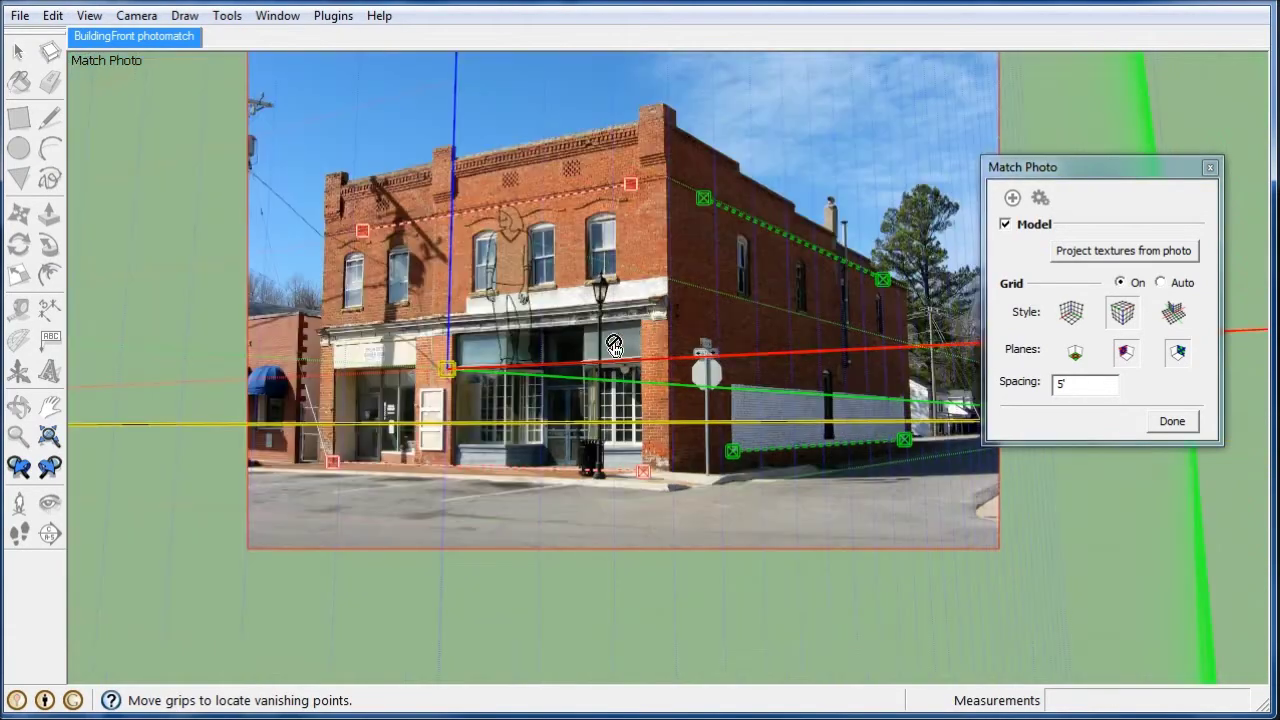
scroll(660, 352, "down", 2)
- Move the Match Photo panel aside and drag the yellow origin down to sidewalk level
left_click_drag(1190, 168, 1169, 593)
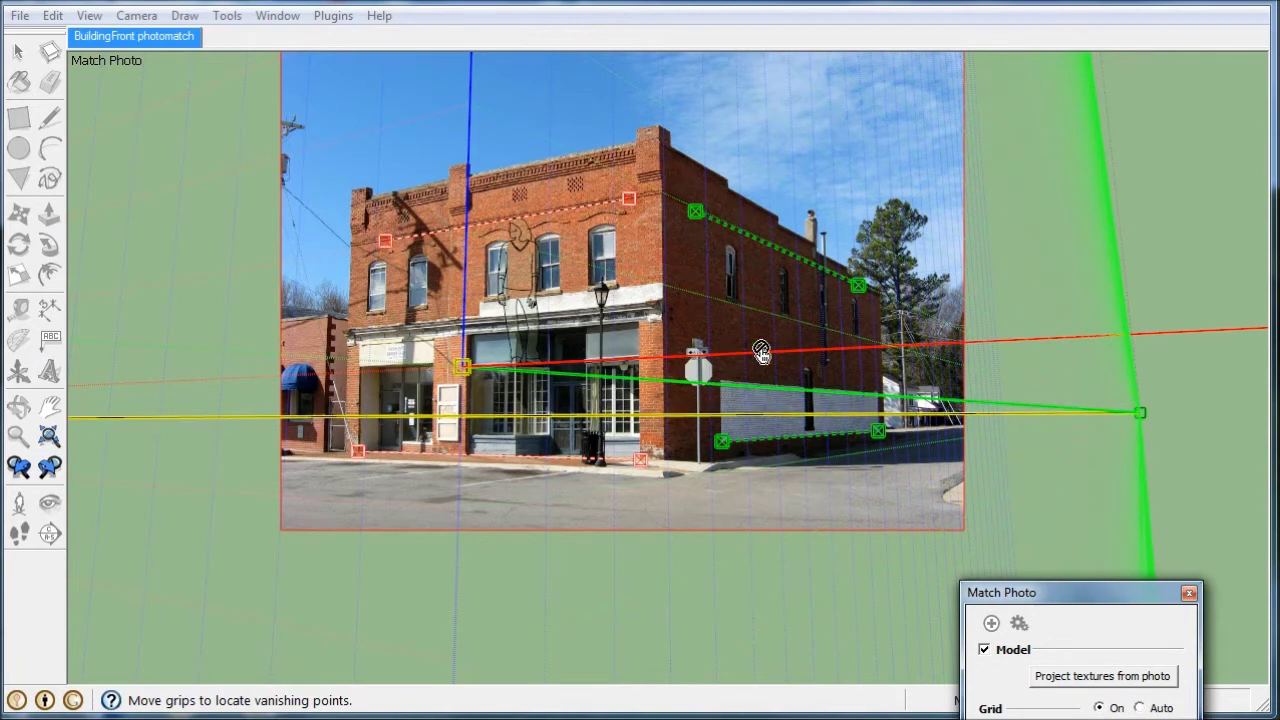
scroll(646, 408, "down", 2)
scroll(623, 446, "down", 2)
scroll(623, 446, "down", 2)
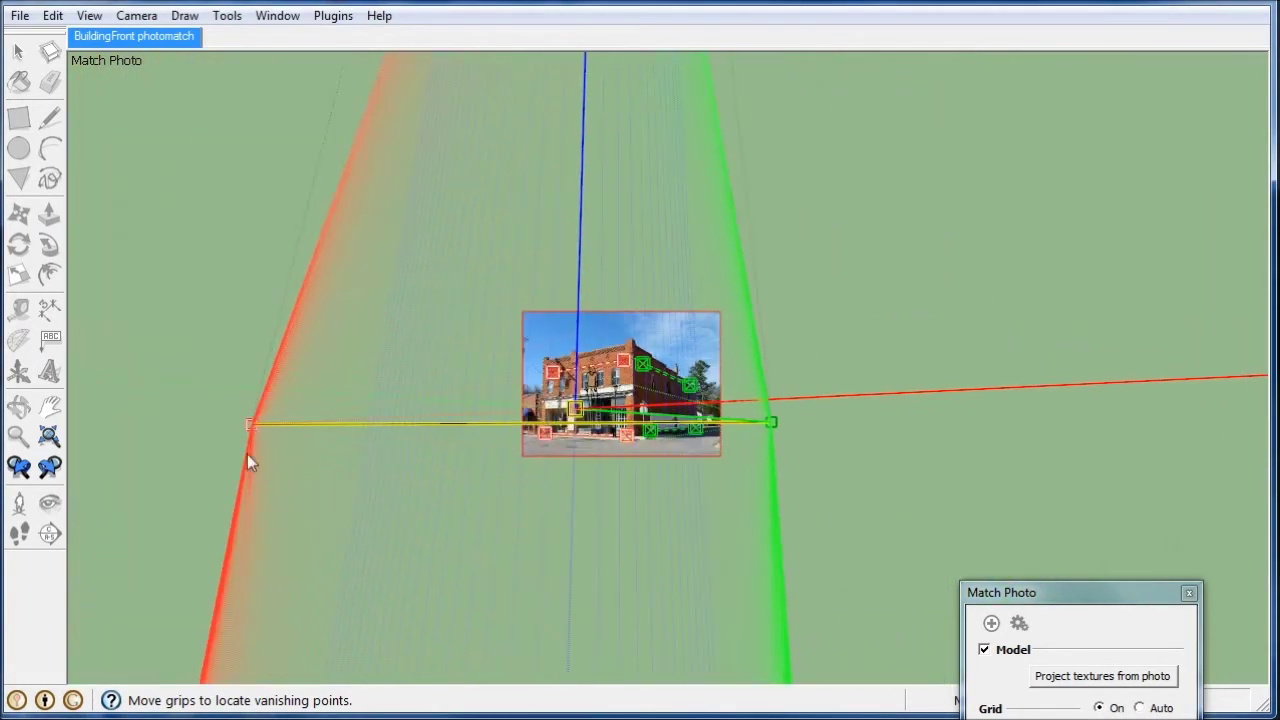
scroll(610, 440, "up", 2)
scroll(612, 440, "up", 3)
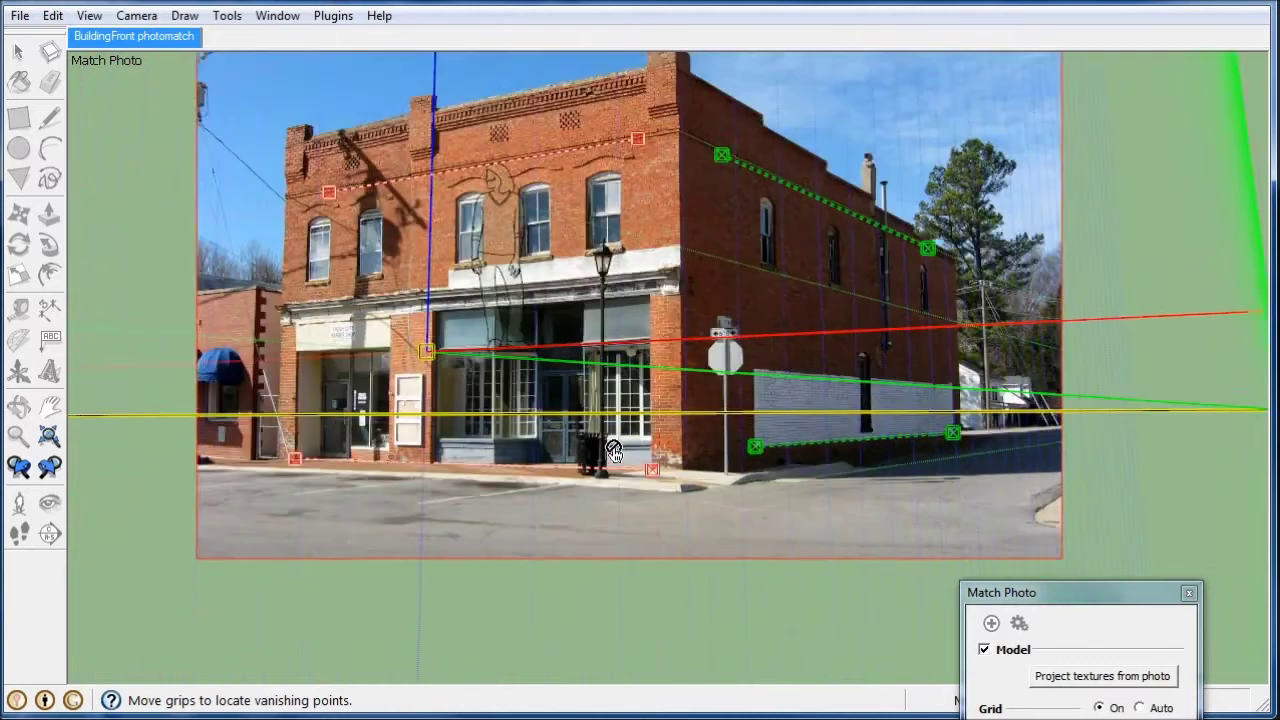
scroll(617, 440, "up", 2)
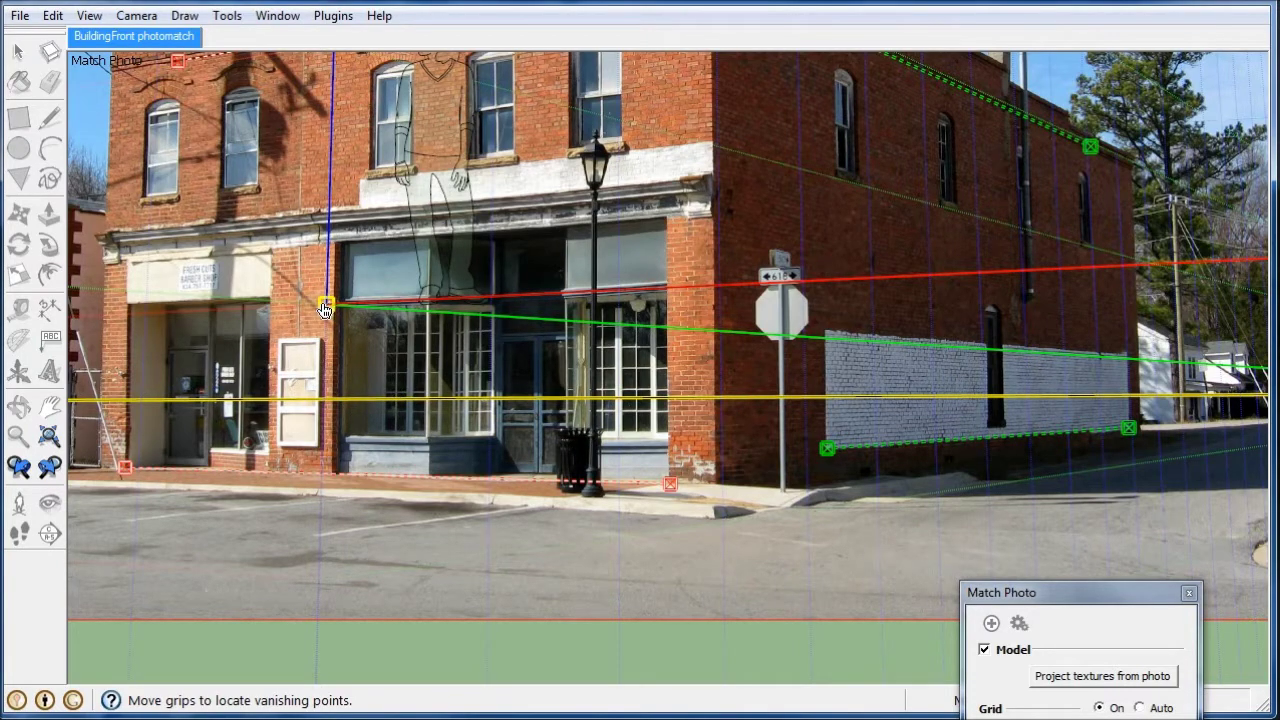
mouse_move(325, 310)
left_mouse_down()
mouse_move(517, 497)
mouse_move(706, 488)
left_mouse_up()
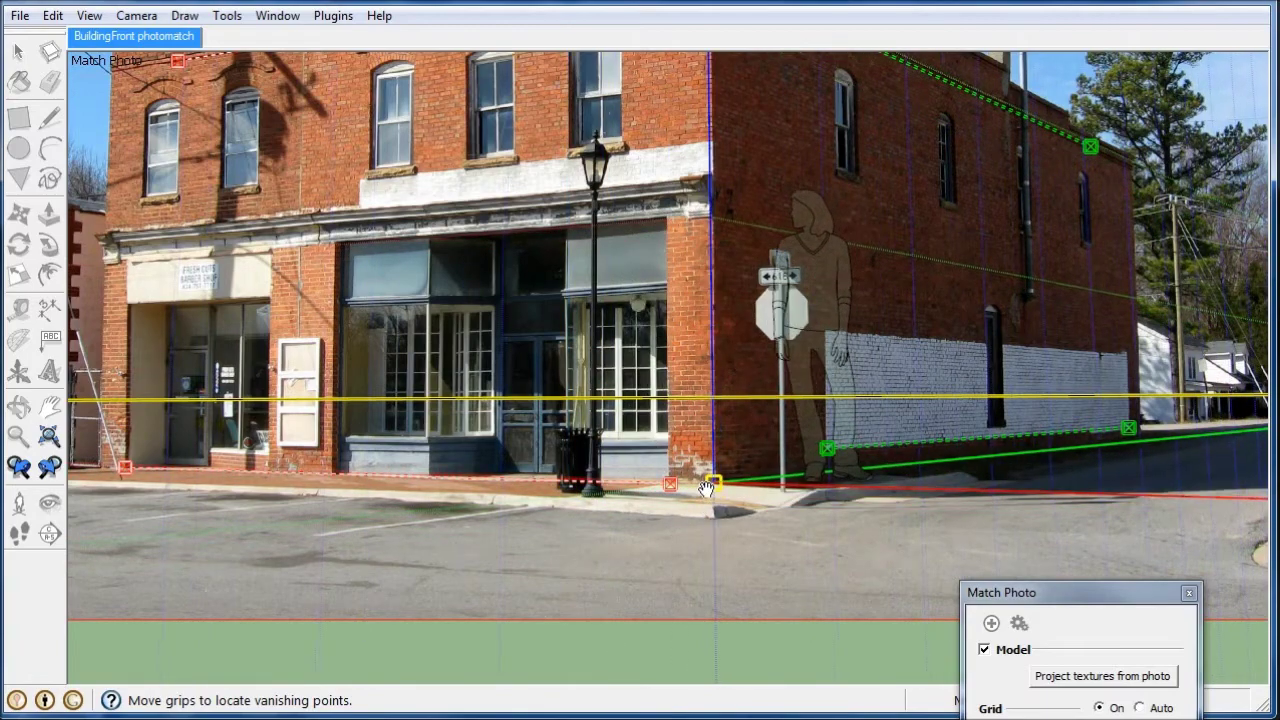
- Nudge the front wall's red perspective line down onto the brick band
scroll(518, 557, "down", 1)
scroll(648, 543, "up", 1)
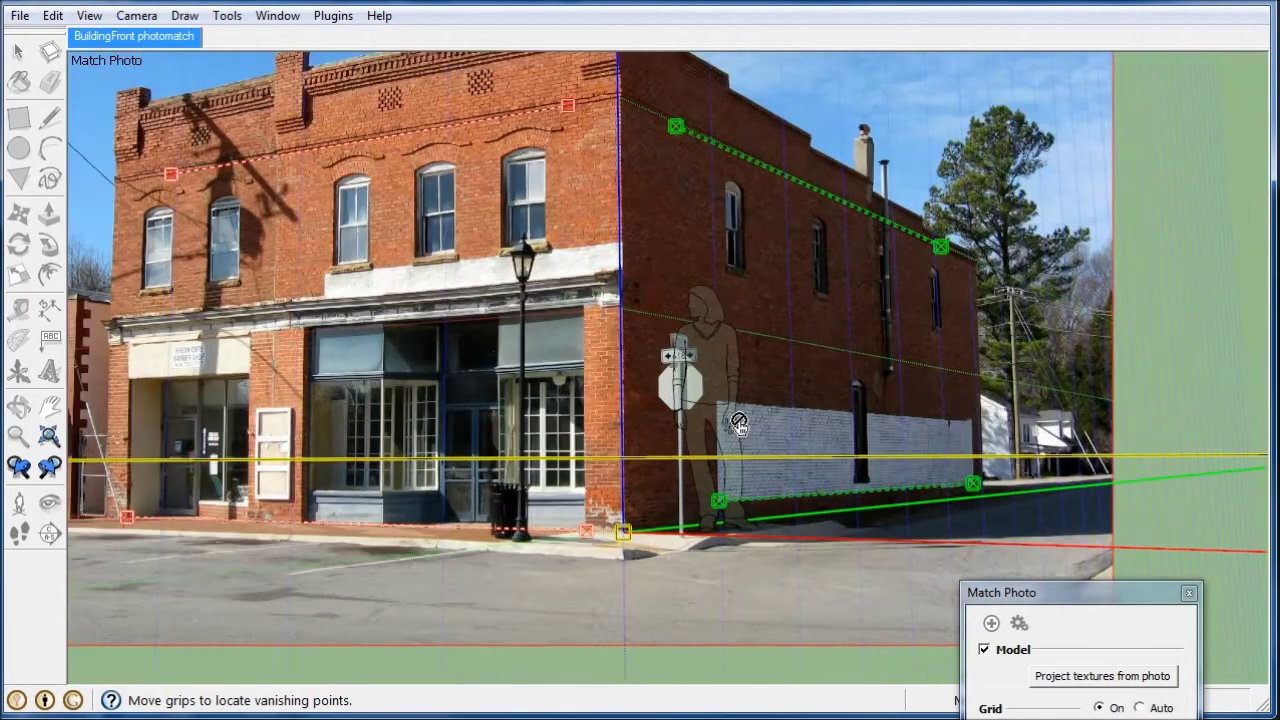
scroll(741, 425, "up", 1)
scroll(741, 425, "up", 1)
scroll(588, 623, "up", 2)
scroll(580, 603, "up", 2)
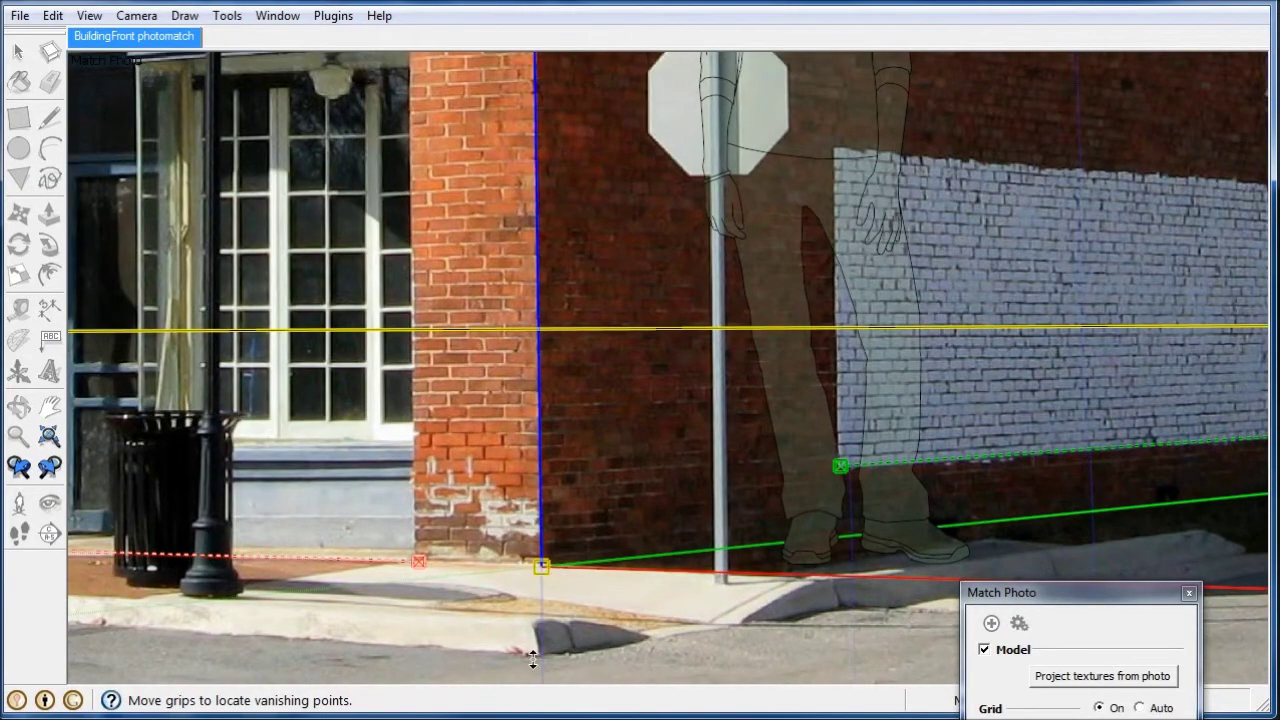
scroll(537, 571, "down", 3)
scroll(555, 590, "down", 1)
scroll(535, 150, "up", 1)
scroll(533, 200, "up", 2)
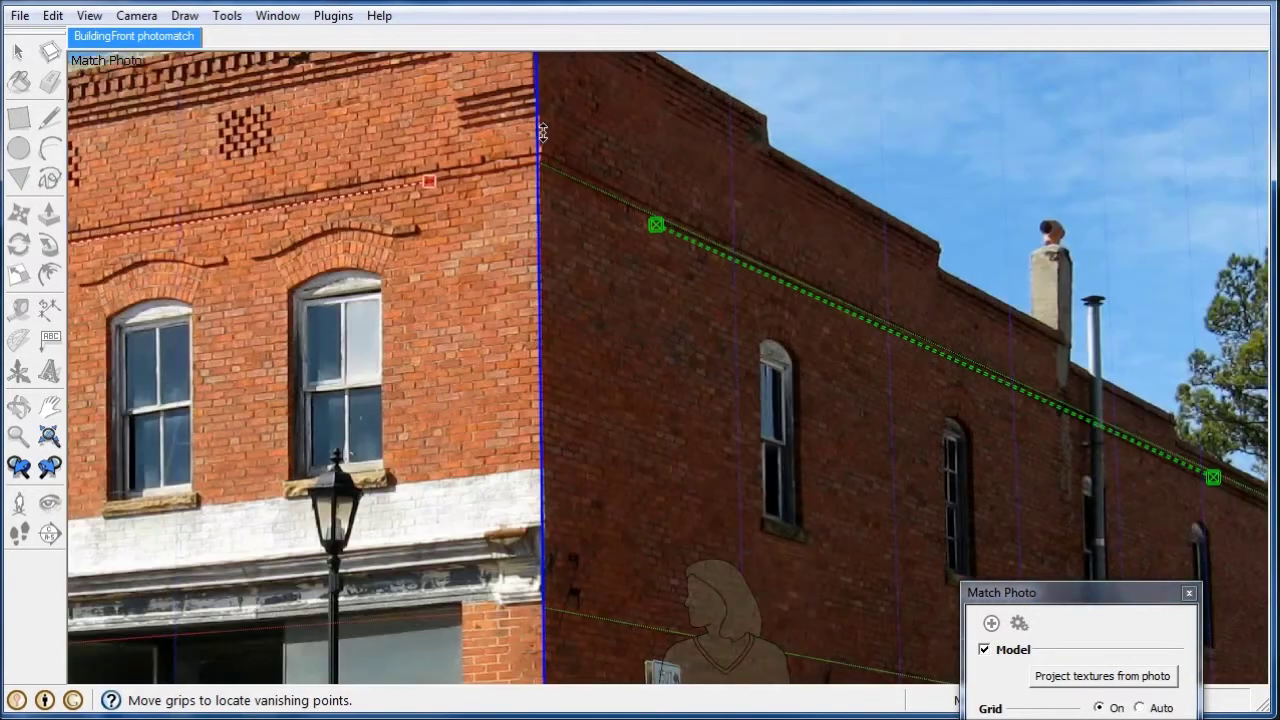
scroll(532, 260, "up", 1)
scroll(530, 318, "up", 1)
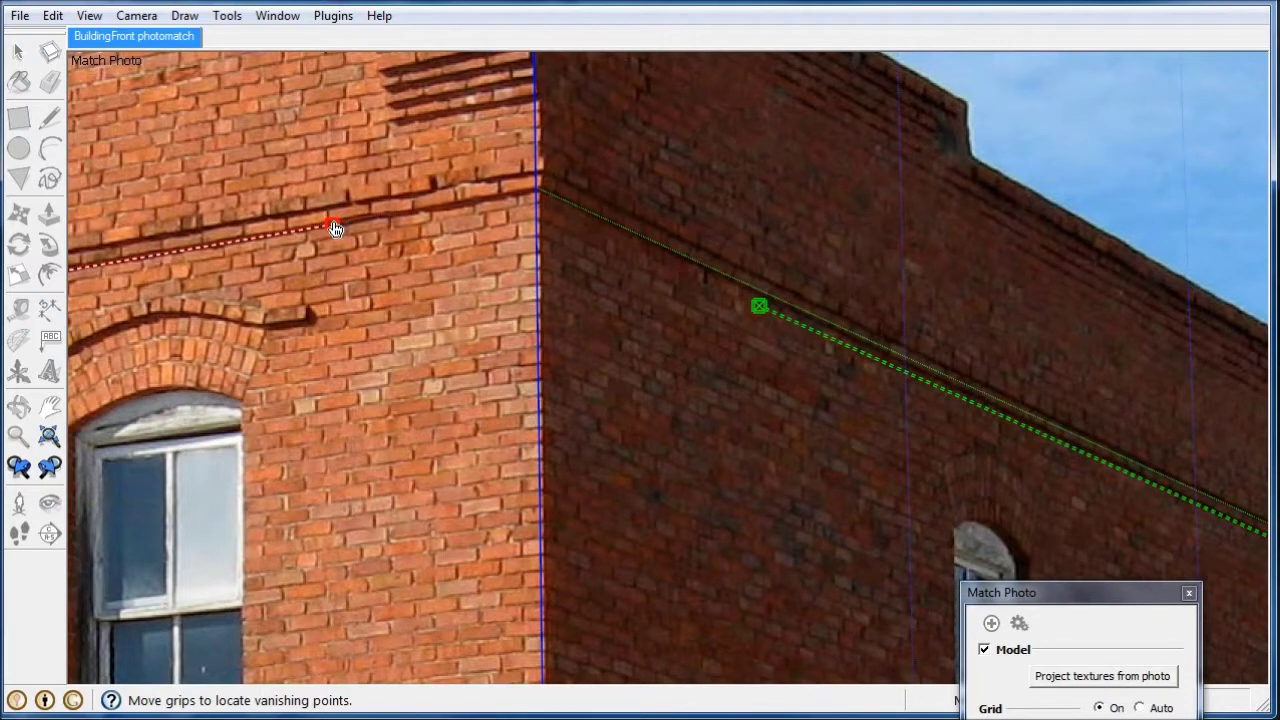
mouse_move(335, 229)
left_mouse_down()
mouse_move(329, 243)
mouse_move(342, 244)
left_mouse_up()
- Finish the photo match with Done and switch to the Select tool
scroll(525, 247, "down", 3)
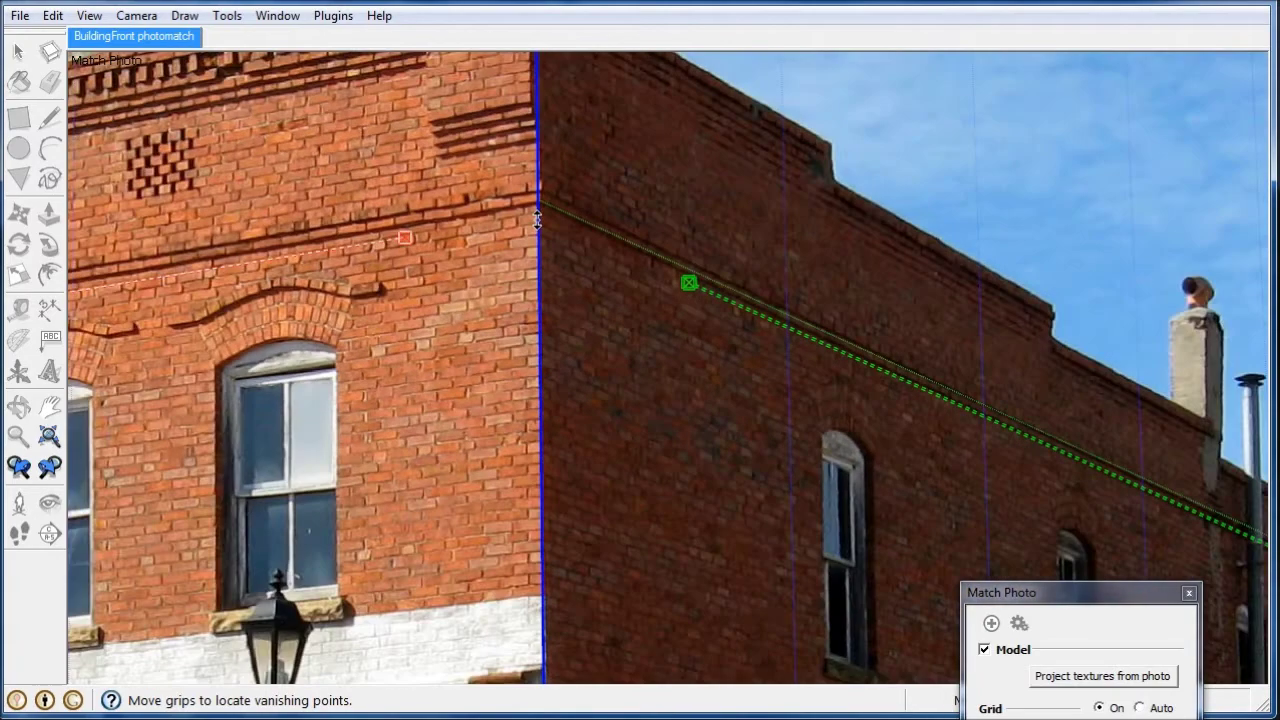
scroll(527, 243, "down", 2)
scroll(530, 238, "down", 2)
scroll(533, 233, "down", 2)
scroll(535, 229, "down", 1)
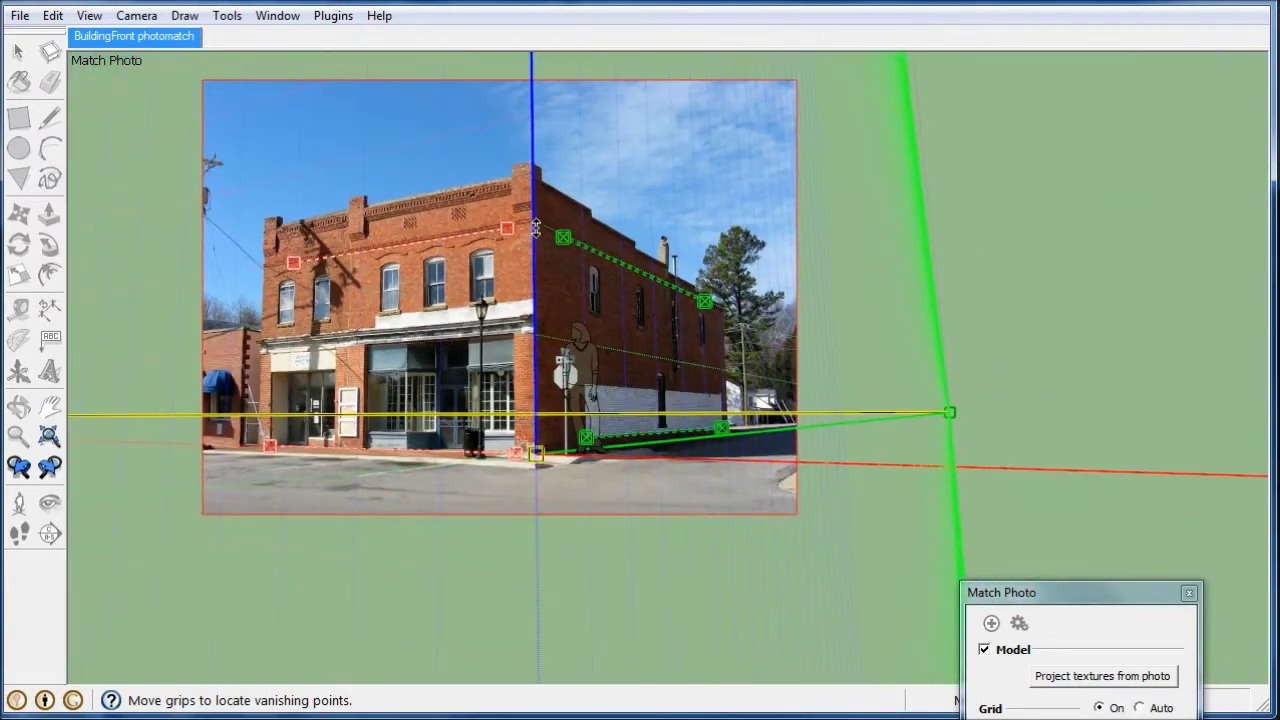
left_click_drag(1074, 594, 1082, 170)
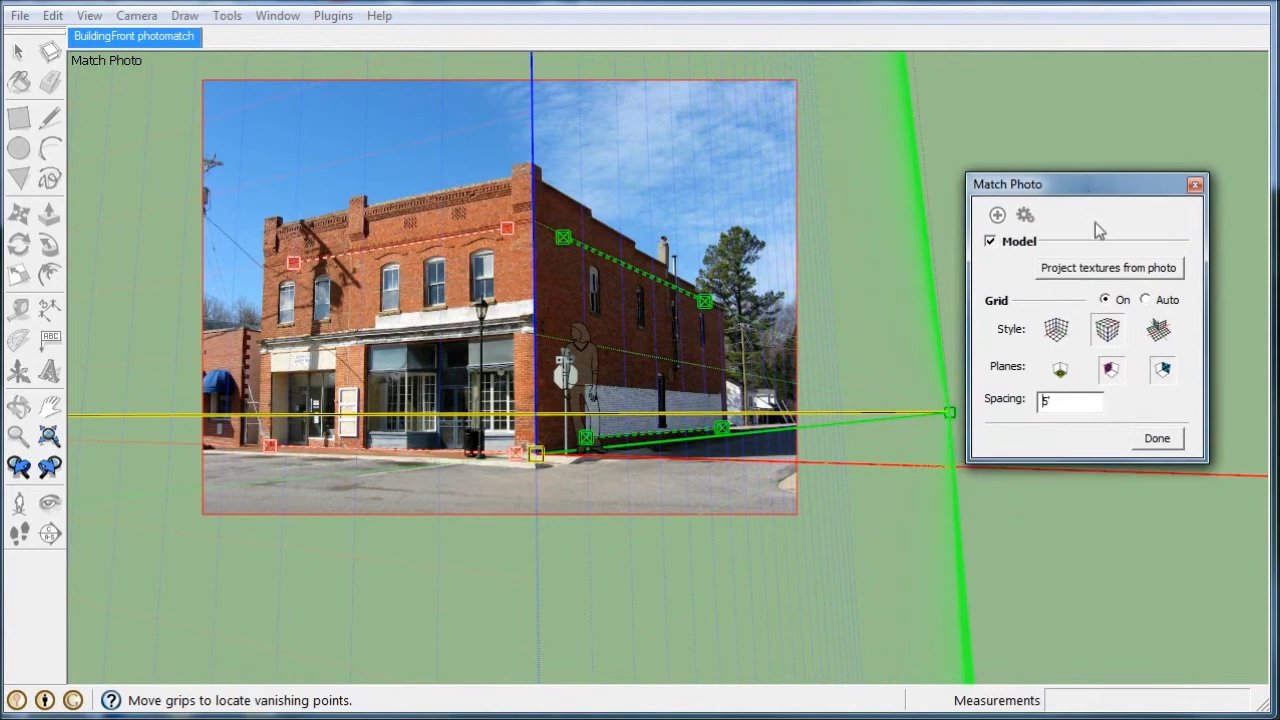
left_click(1160, 440)
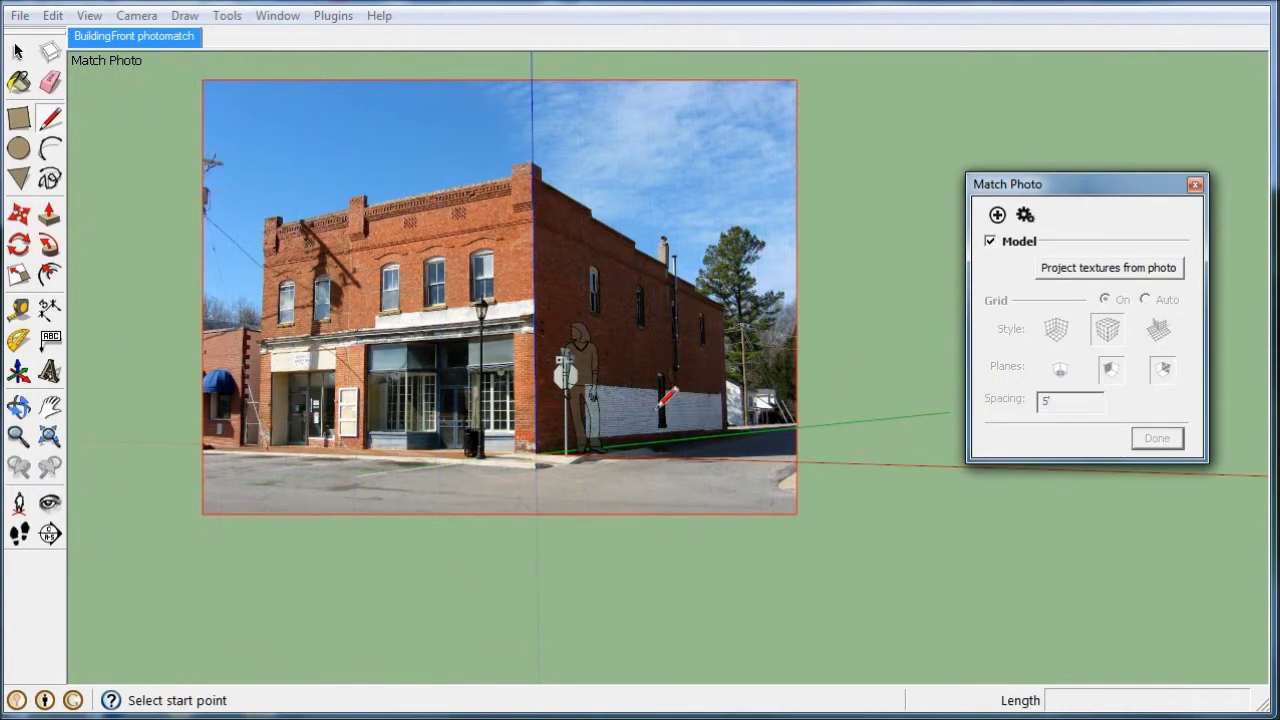
left_click(18, 52)
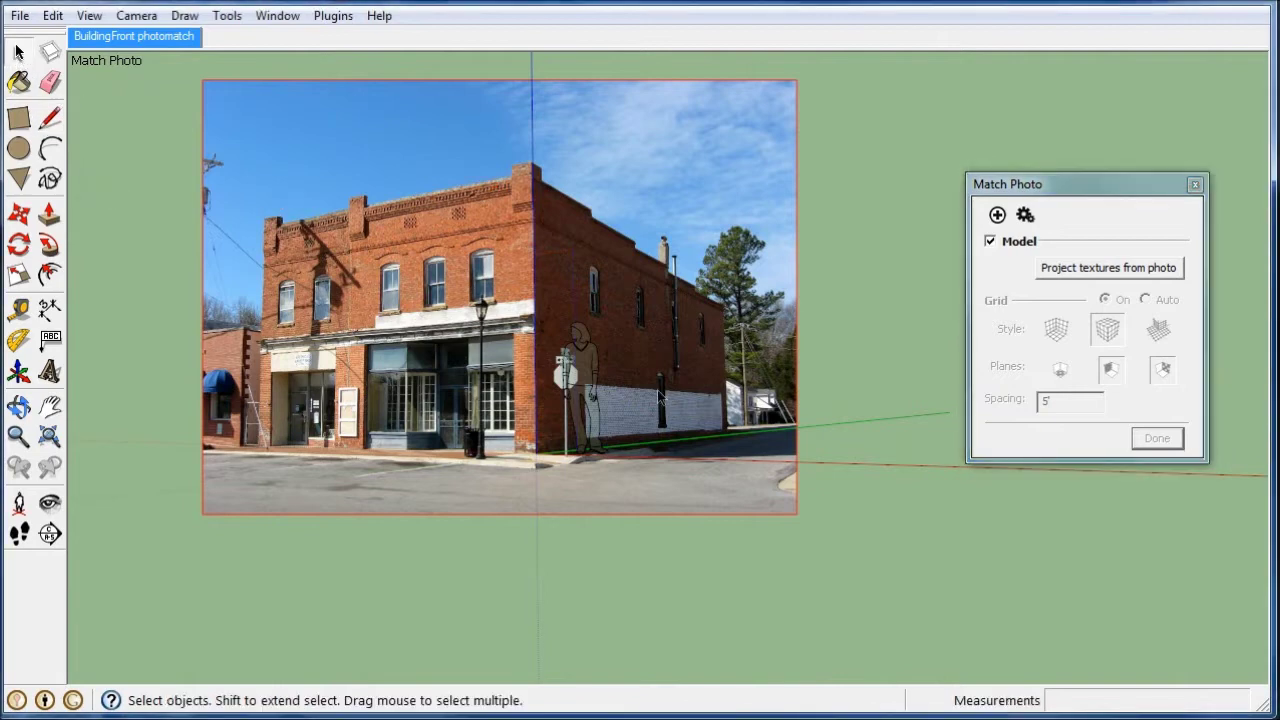
scroll(600, 340, "up", 2)
scroll(620, 330, "up", 2)
scroll(640, 318, "up", 2)
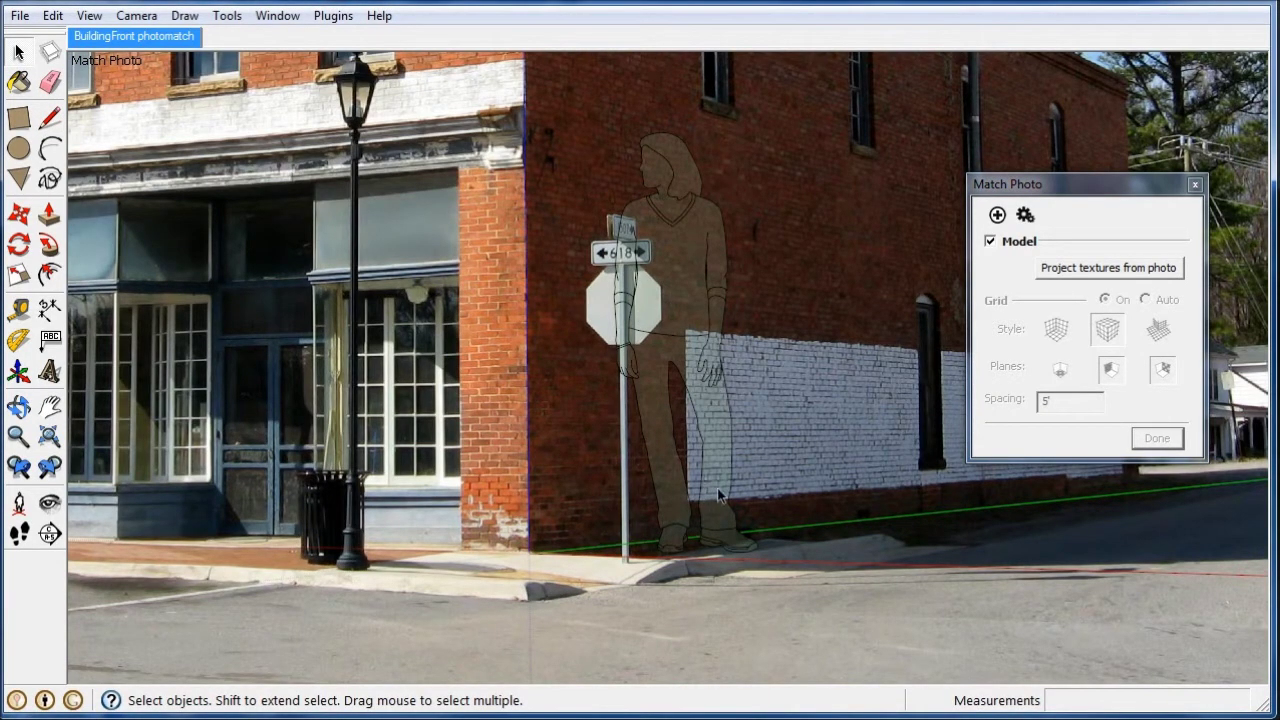
- Reopen the photo match for editing, entering 1 in its settings
left_click(1027, 215)
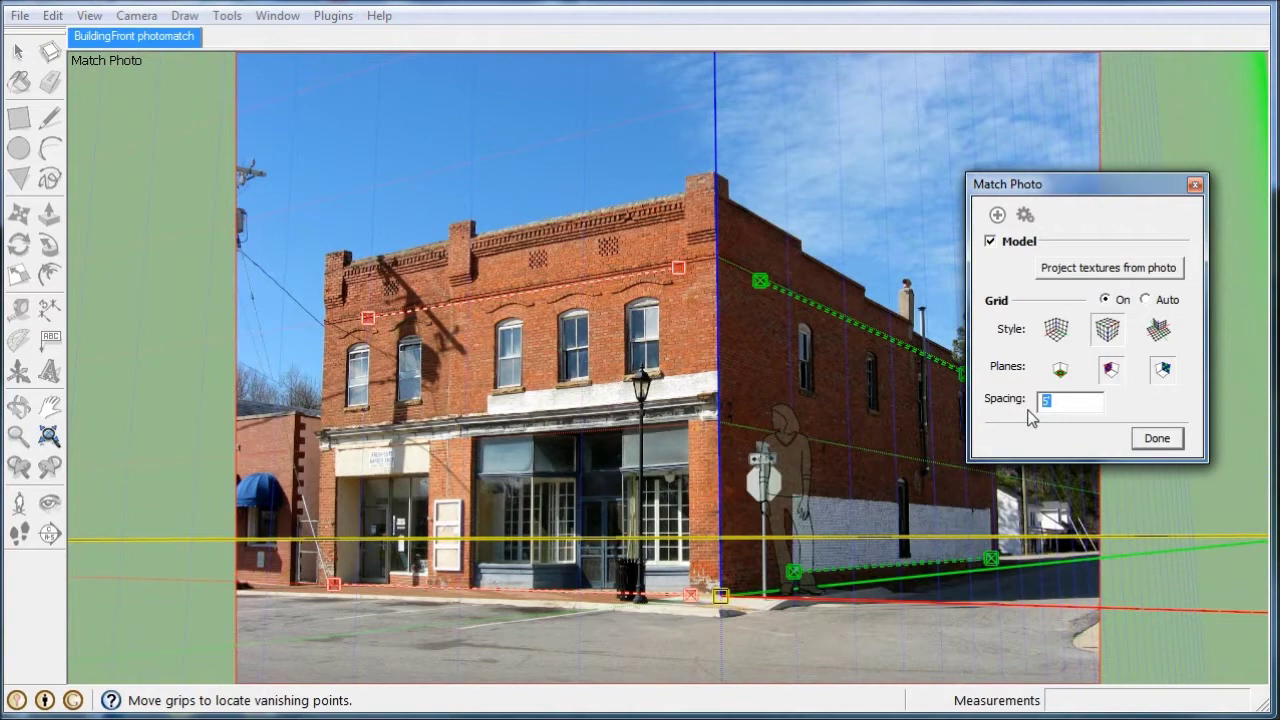
type("1")
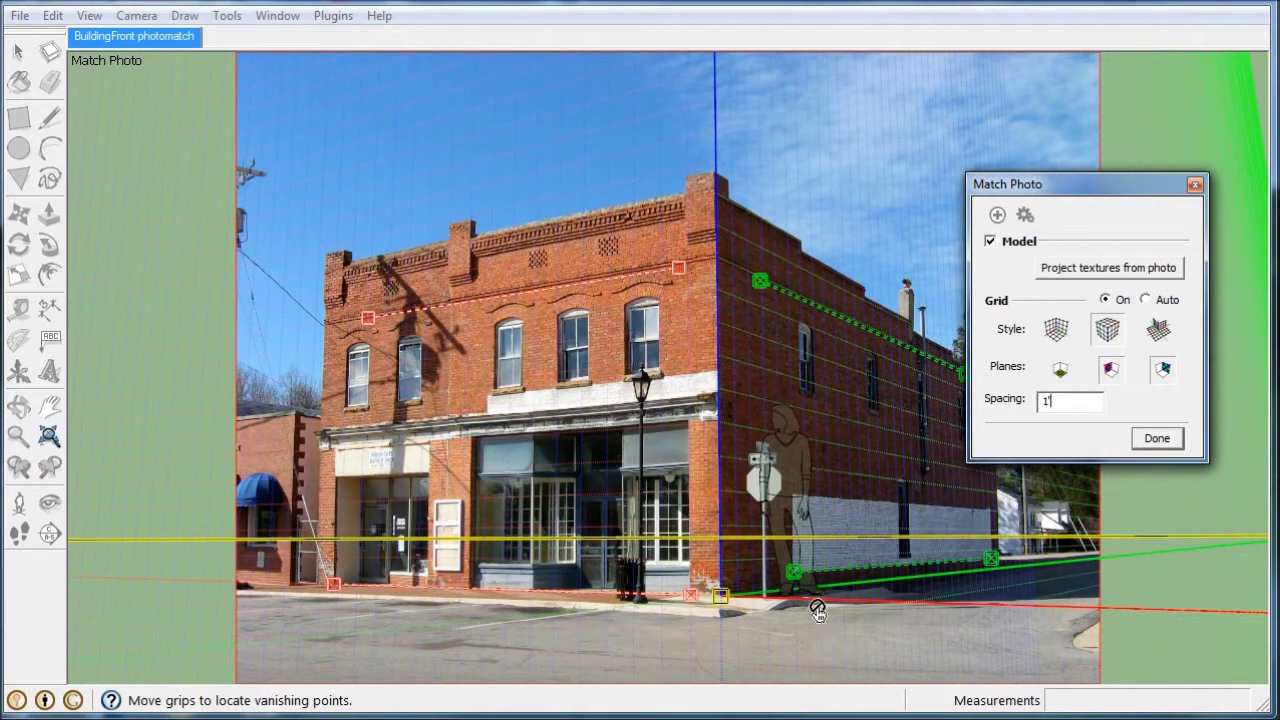
scroll(805, 520, "up", 2)
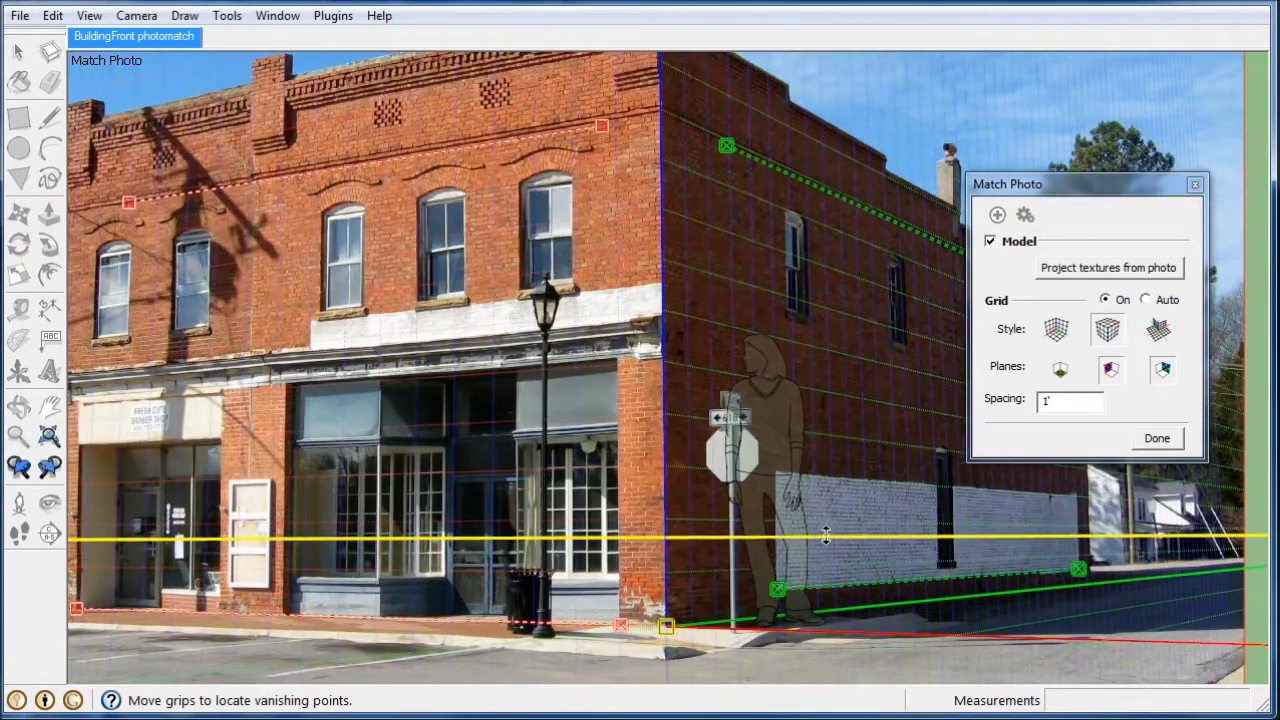
scroll(810, 520, "up", 2)
scroll(530, 348, "down", 1)
scroll(645, 645, "up", 2)
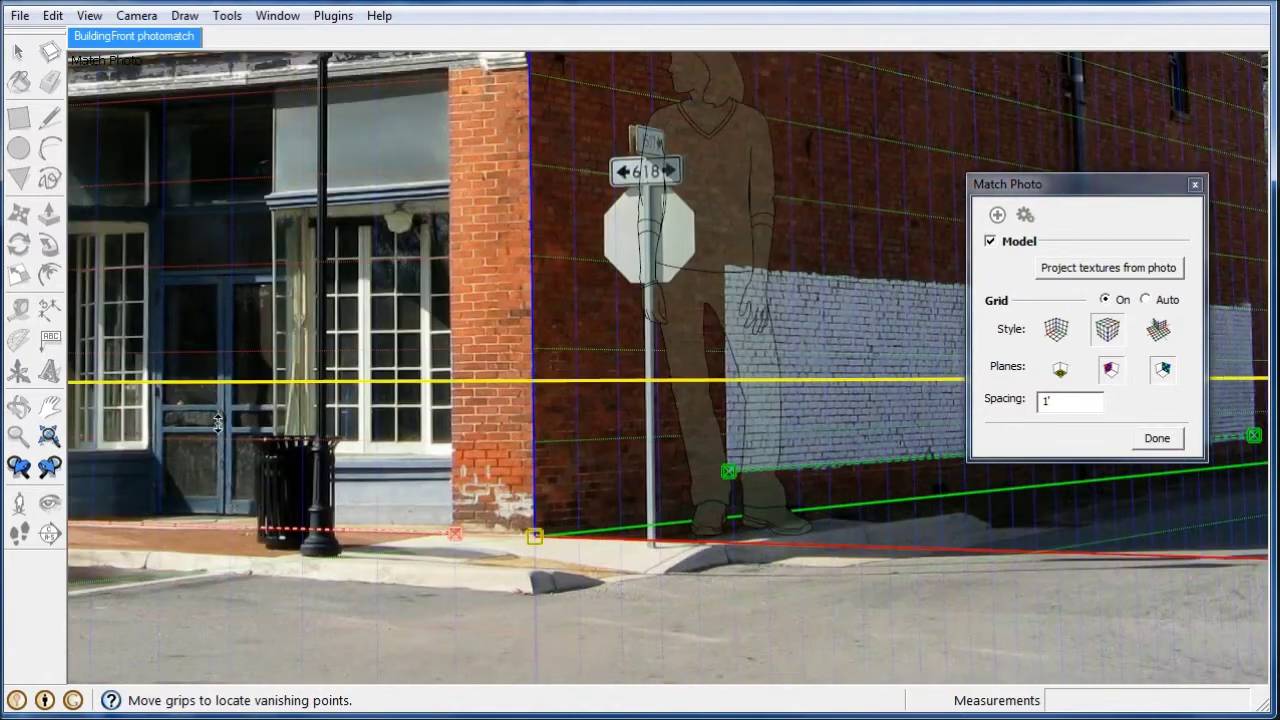
scroll(165, 480, "up", 1)
scroll(175, 495, "up", 1)
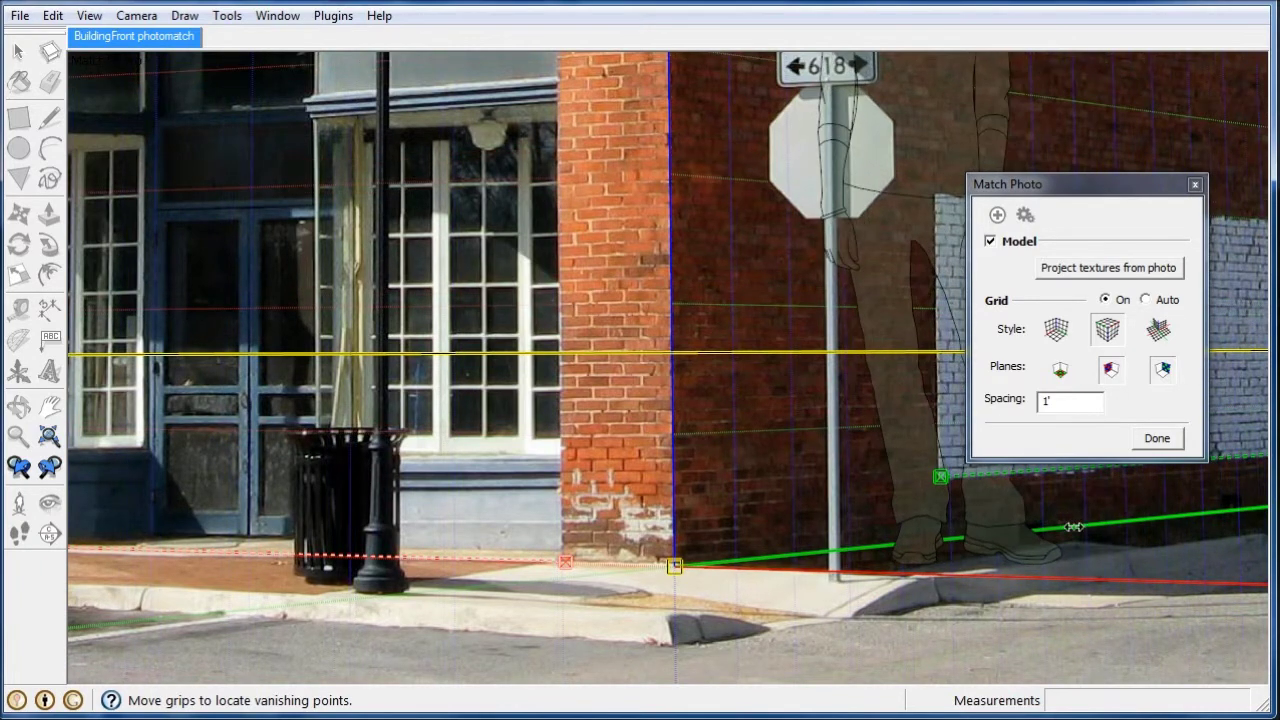
- Shrink the model scale, align the red axis with the curb, and finish matching
mouse_move(1080, 577)
left_mouse_down()
mouse_move(840, 565)
mouse_move(1157, 600)
mouse_move(880, 574)
left_mouse_up()
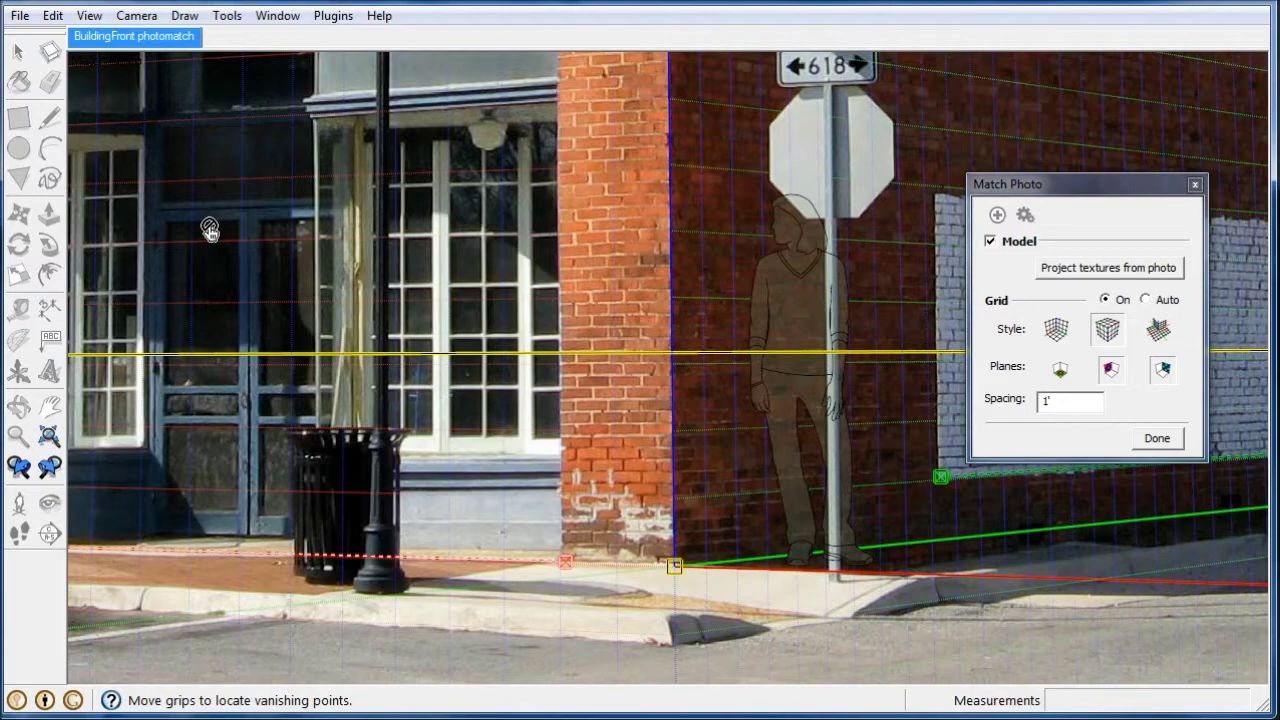
left_click_drag(965, 575, 915, 564)
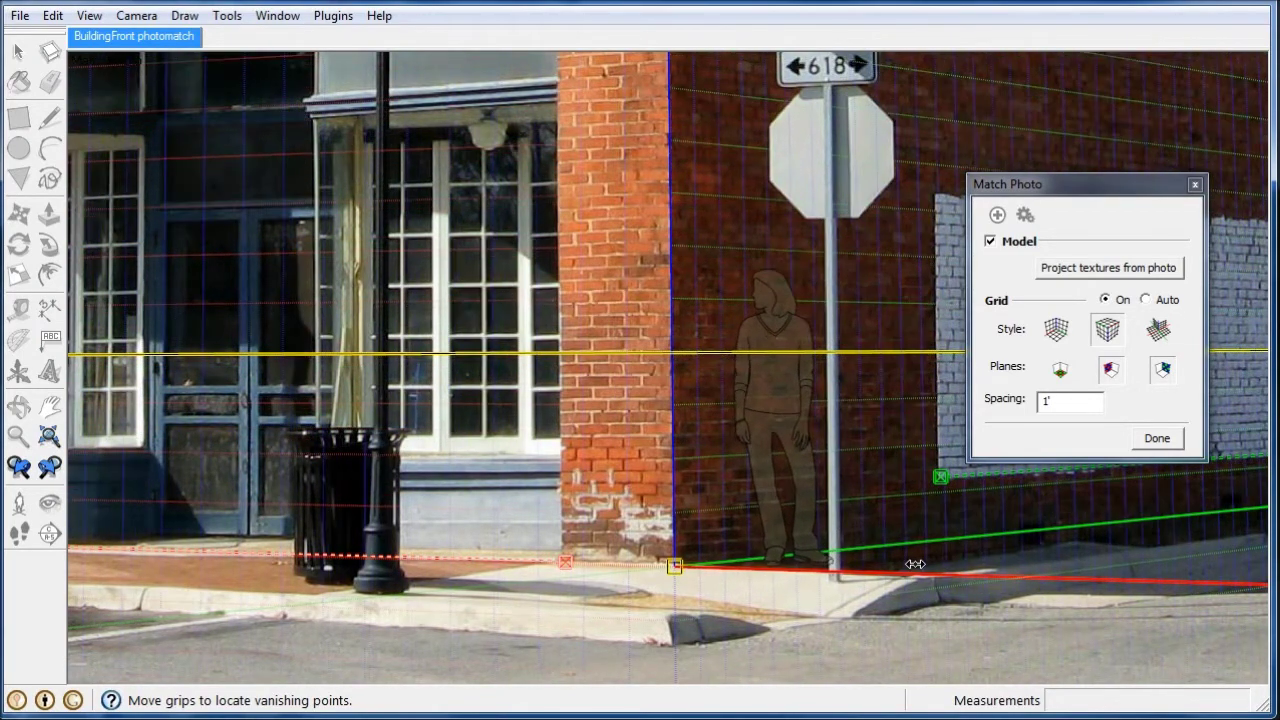
left_click_drag(915, 564, 912, 564)
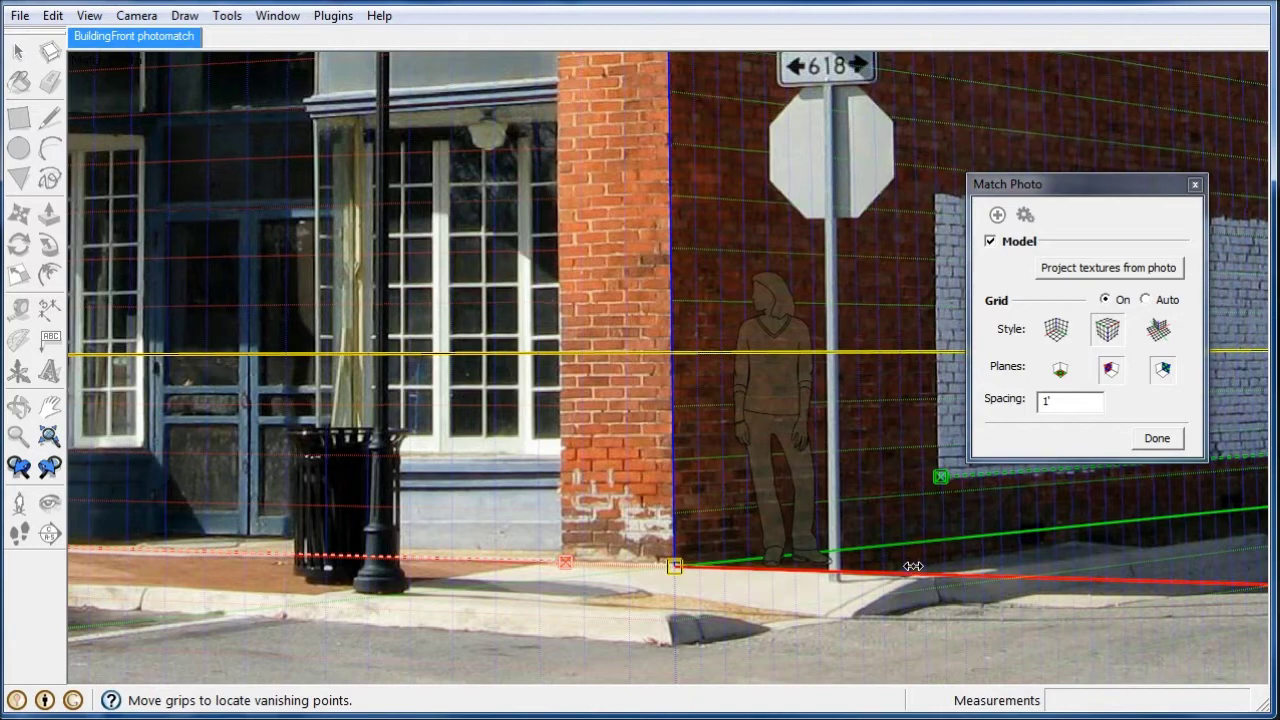
scroll(170, 515, "up", 3)
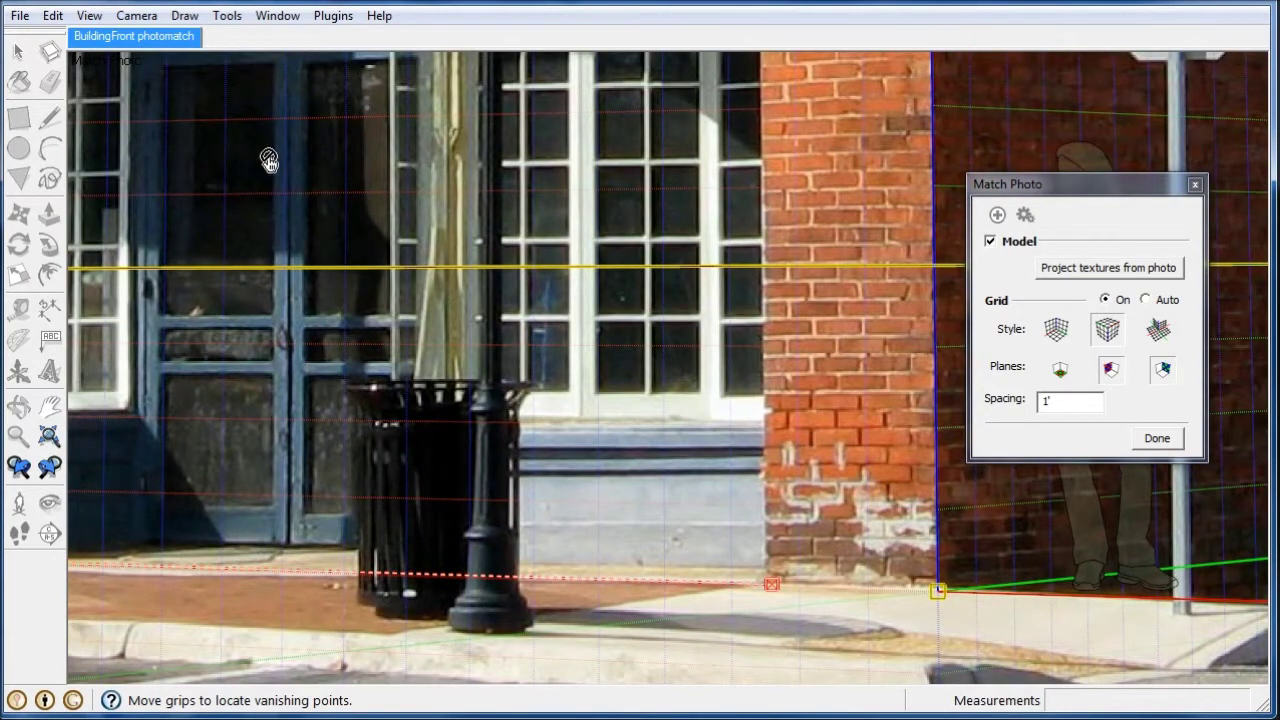
scroll(545, 458, "down", 1)
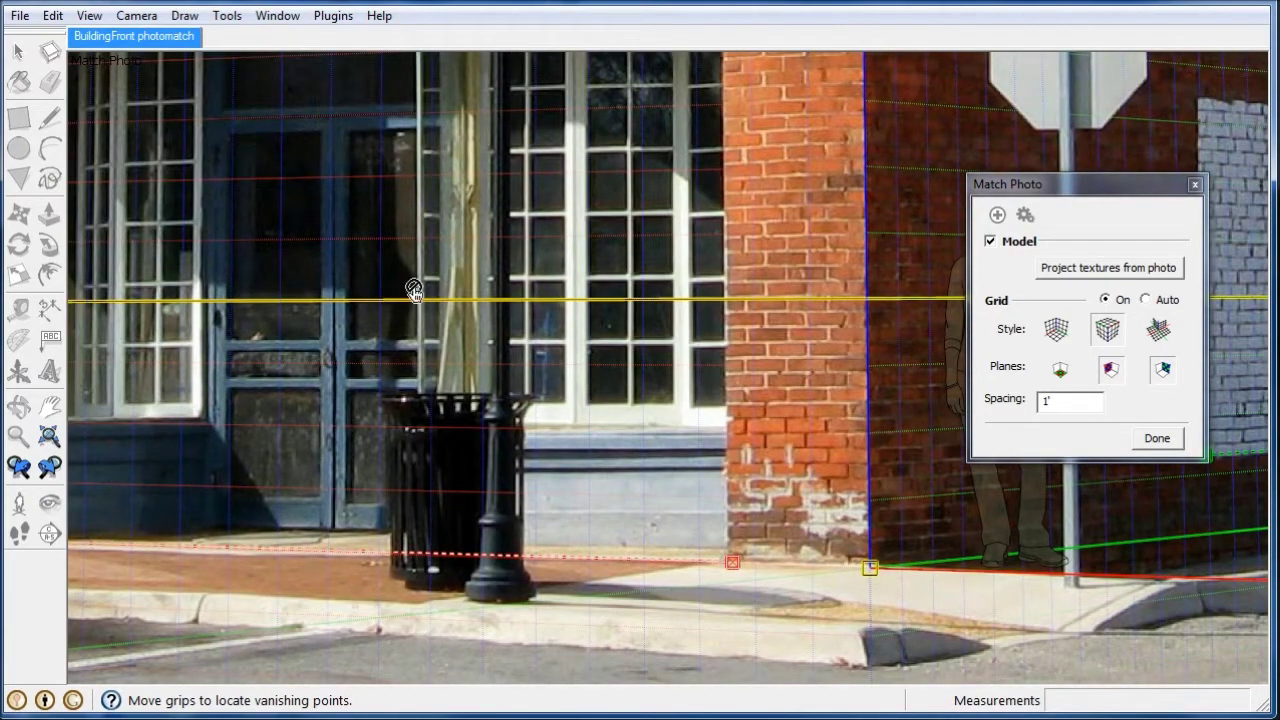
scroll(385, 390, "down", 2)
scroll(420, 405, "down", 2)
scroll(450, 410, "down", 2)
scroll(886, 331, "up", 1)
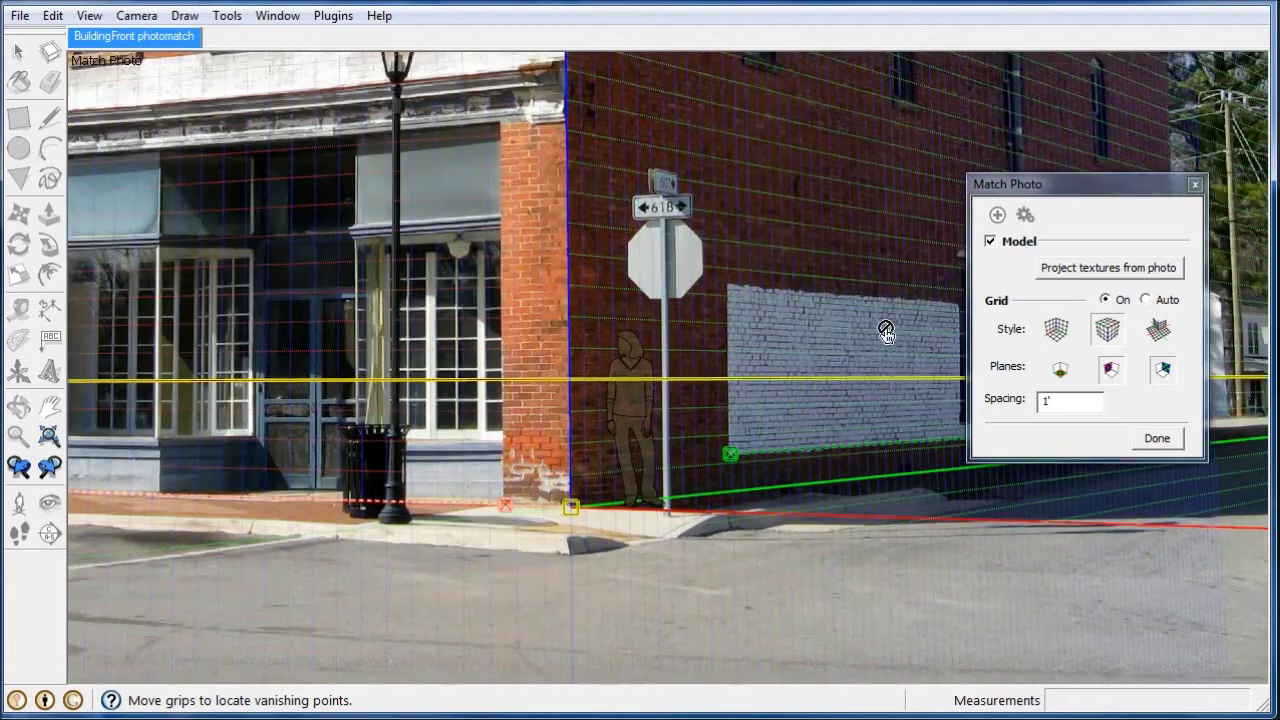
scroll(730, 452, "up", 1)
scroll(675, 437, "up", 2)
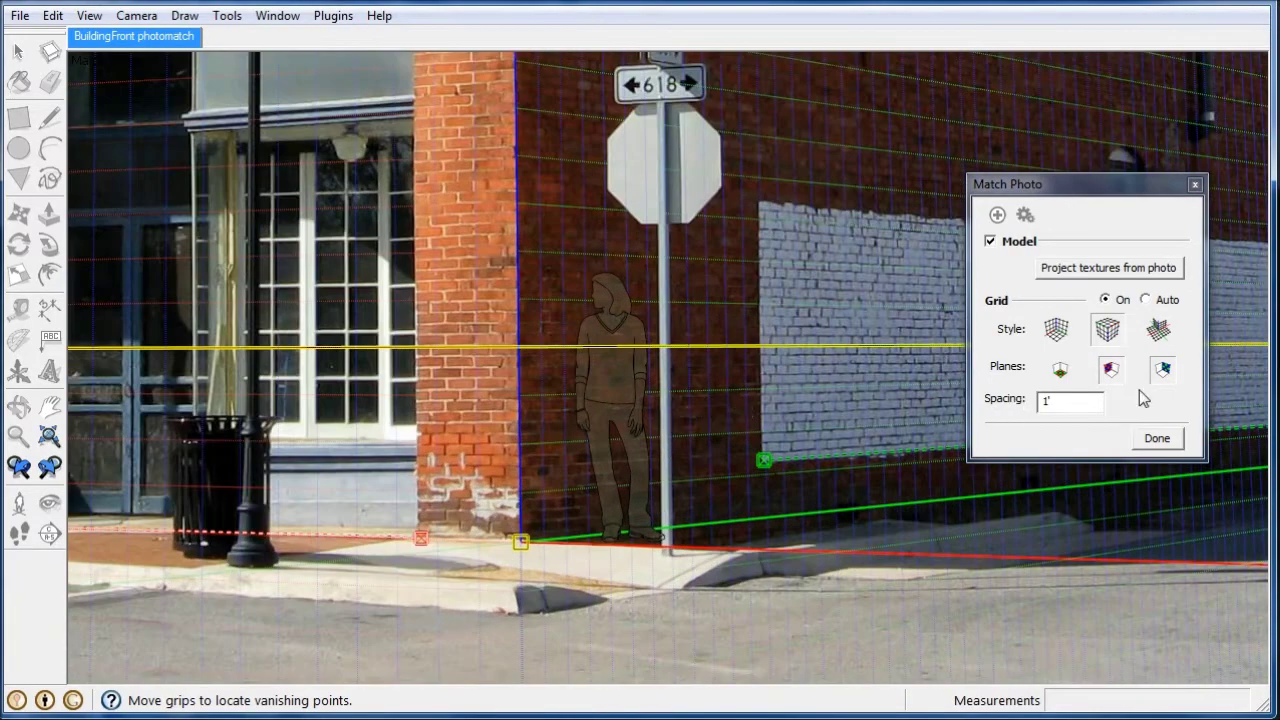
left_click(1157, 440)
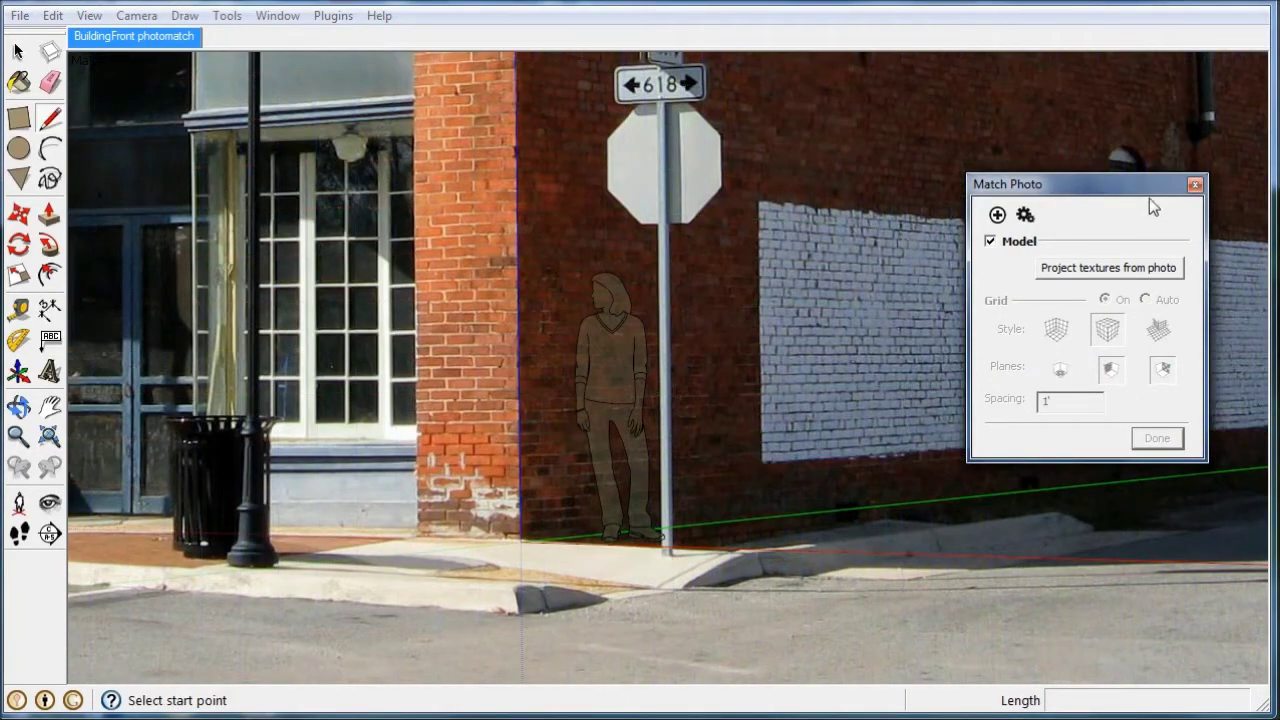
- Collapse the Match Photo panel aside and open the Styles editing settings
left_click(1128, 184)
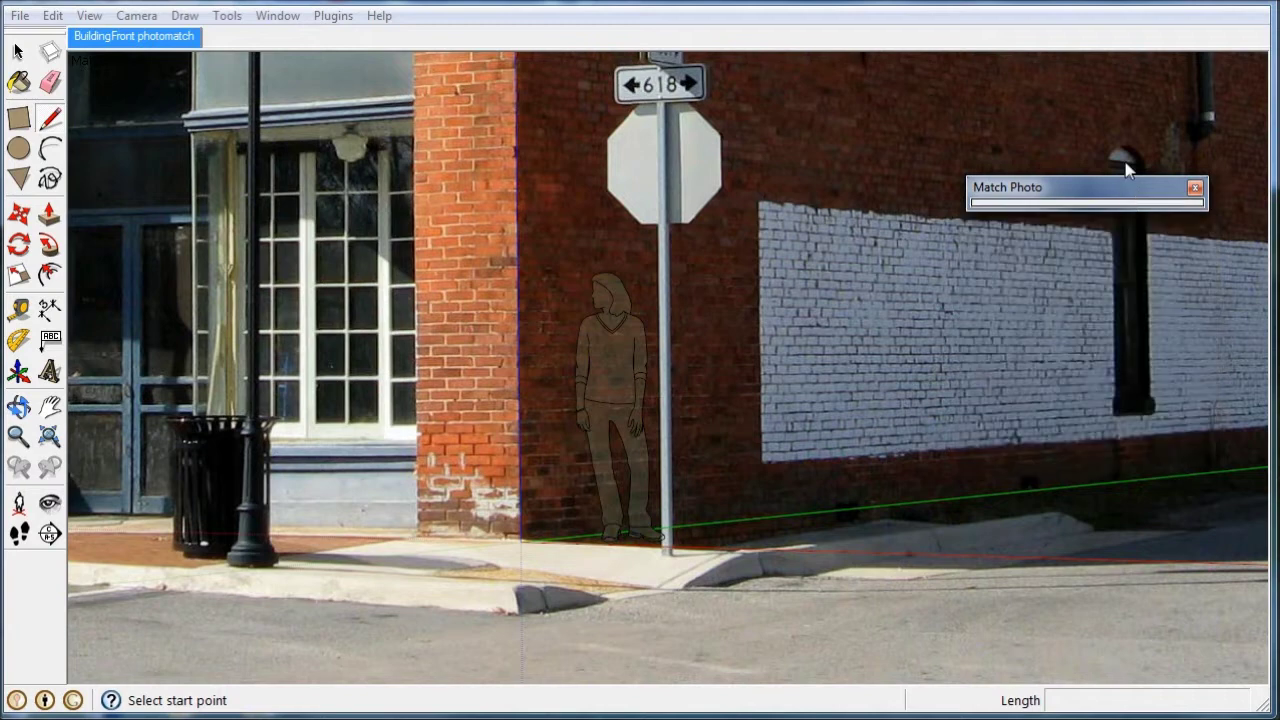
left_click_drag(1124, 190, 1108, 58)
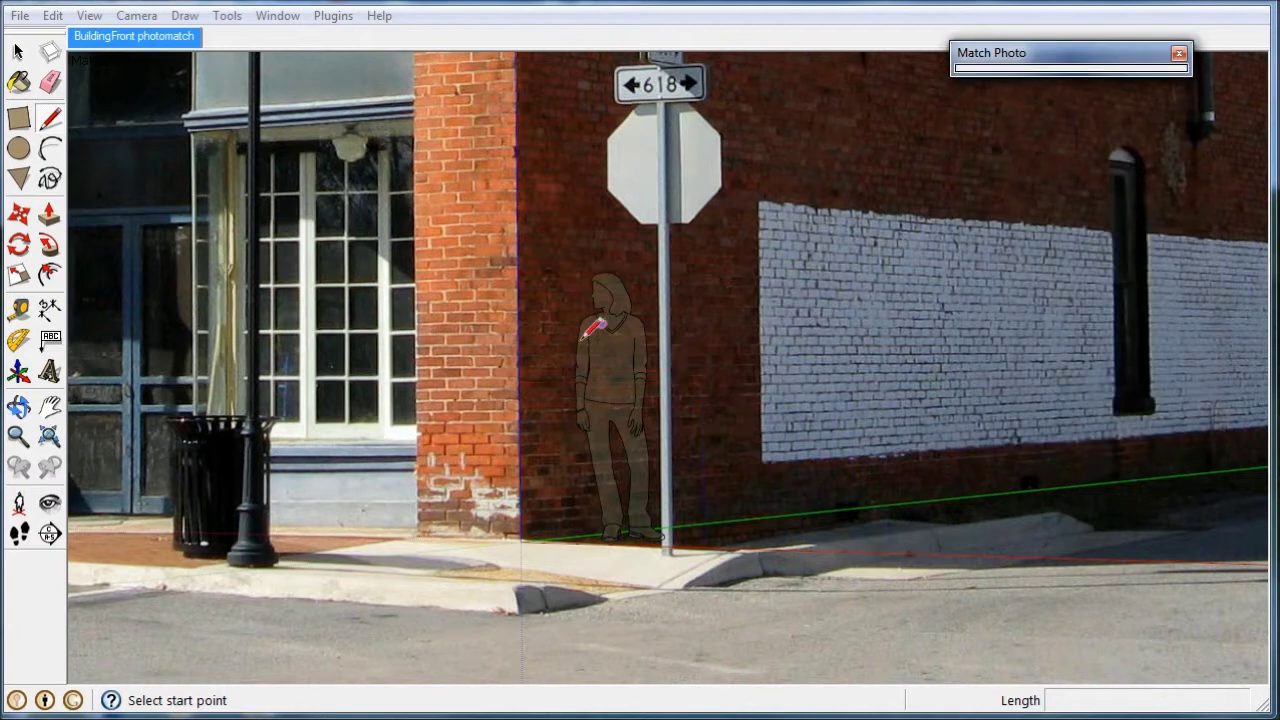
left_click(333, 16)
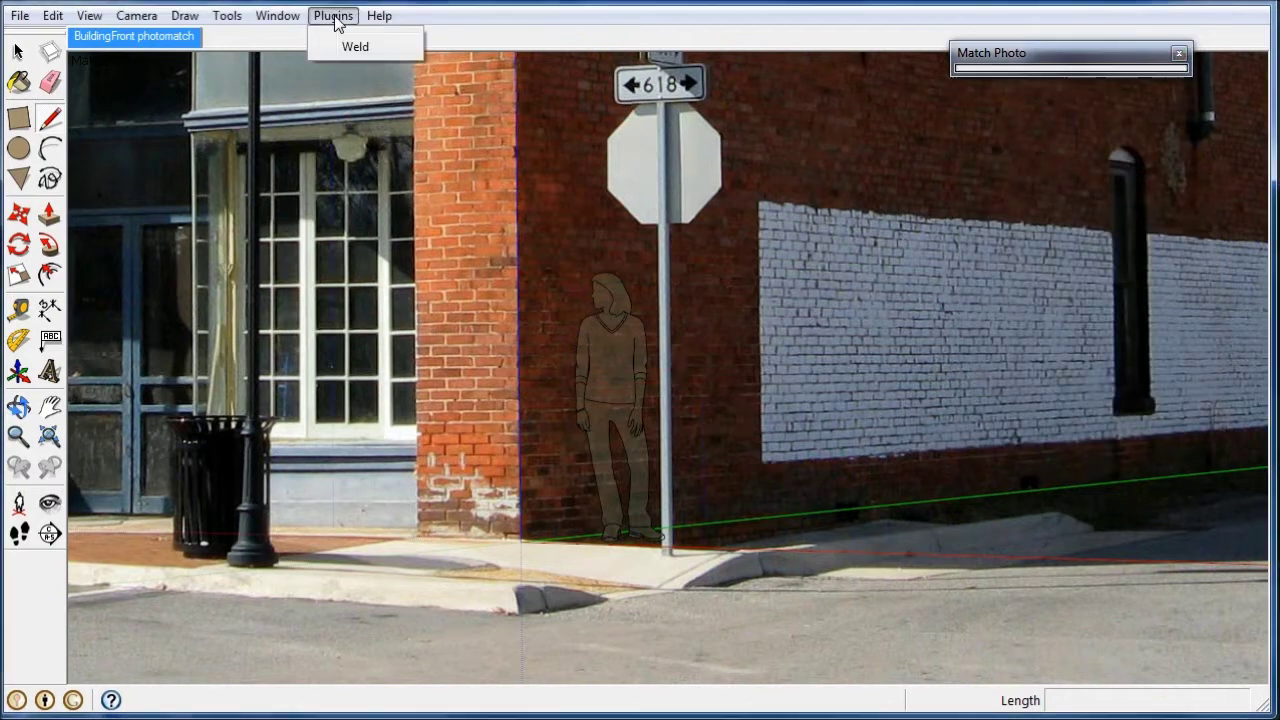
mouse_move(277, 16)
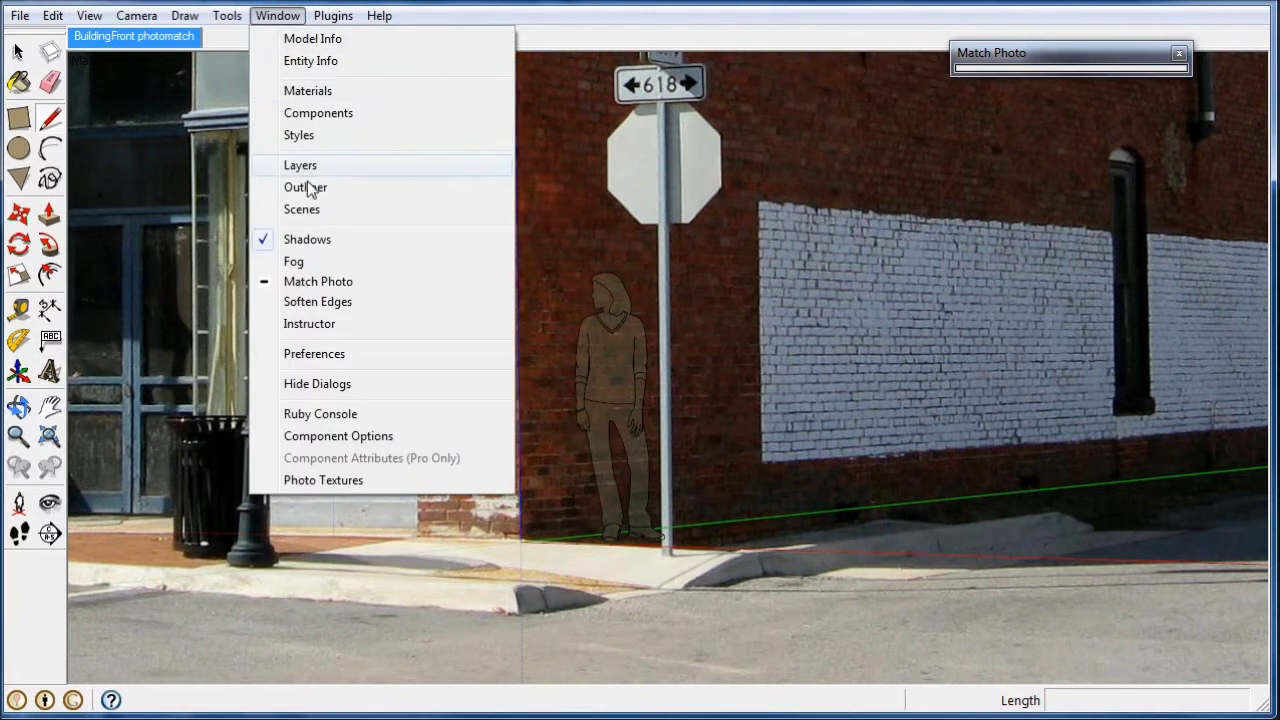
left_click(300, 134)
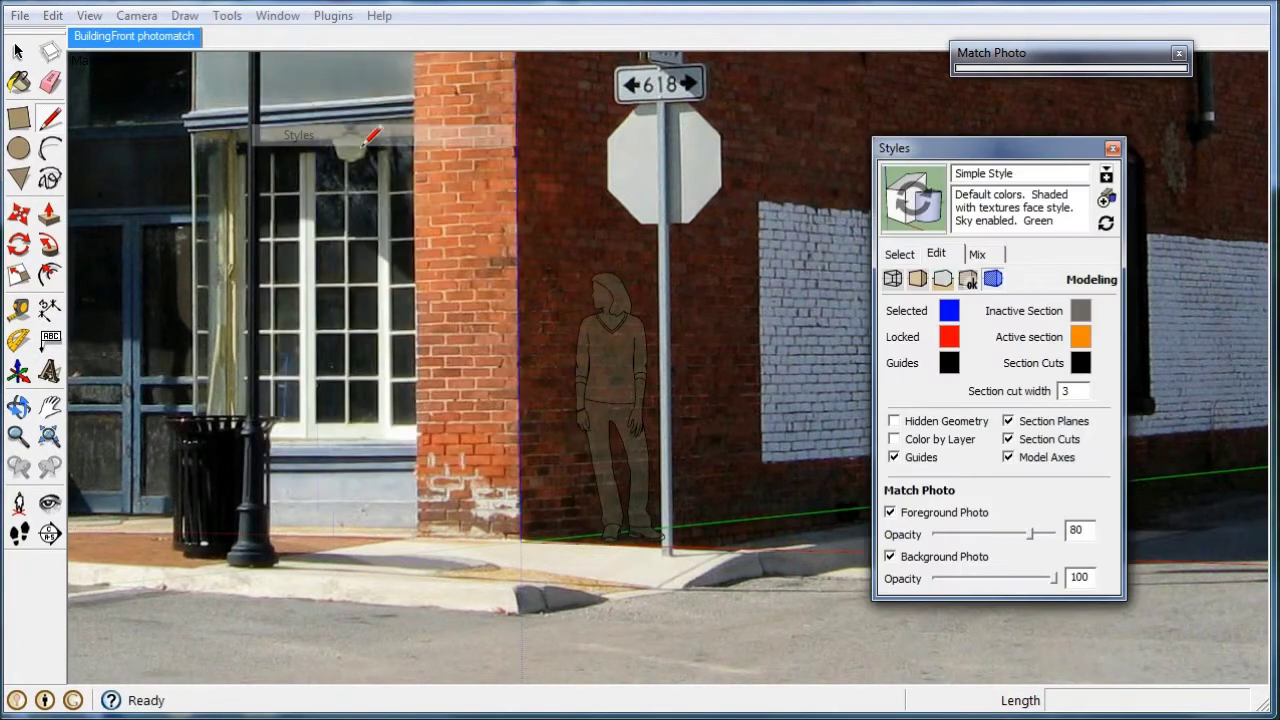
left_click(899, 256)
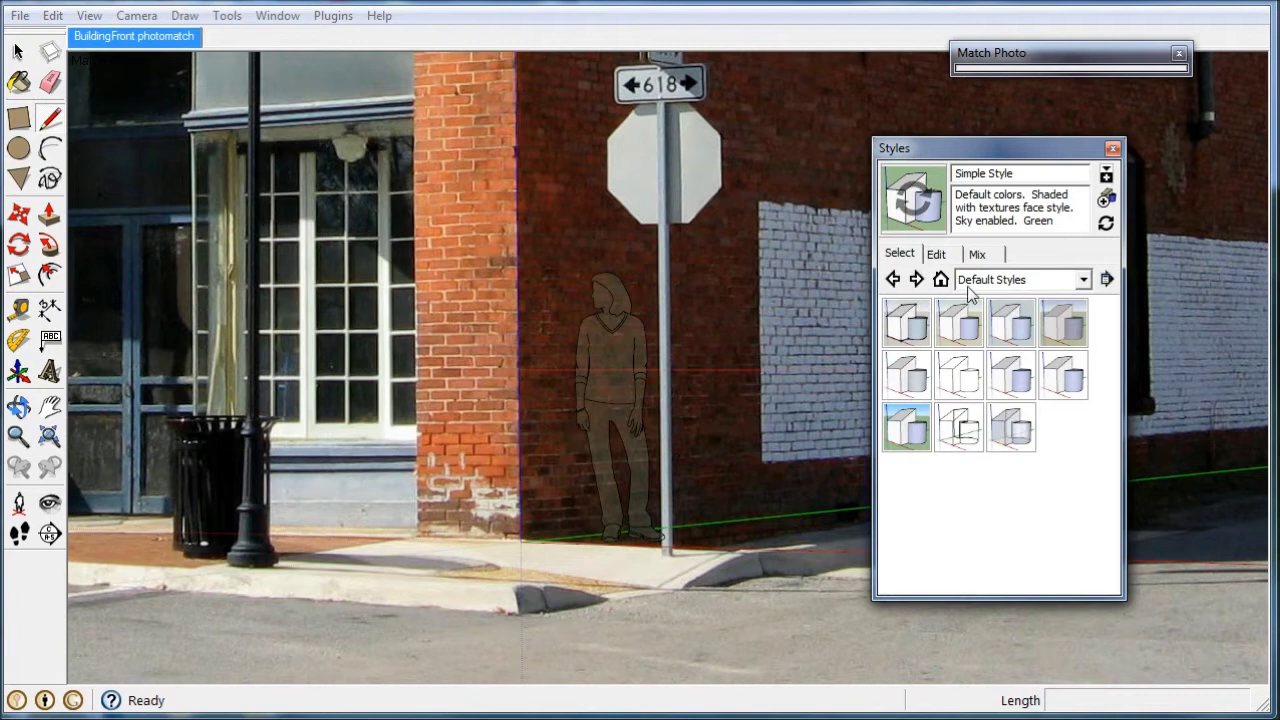
left_click(938, 256)
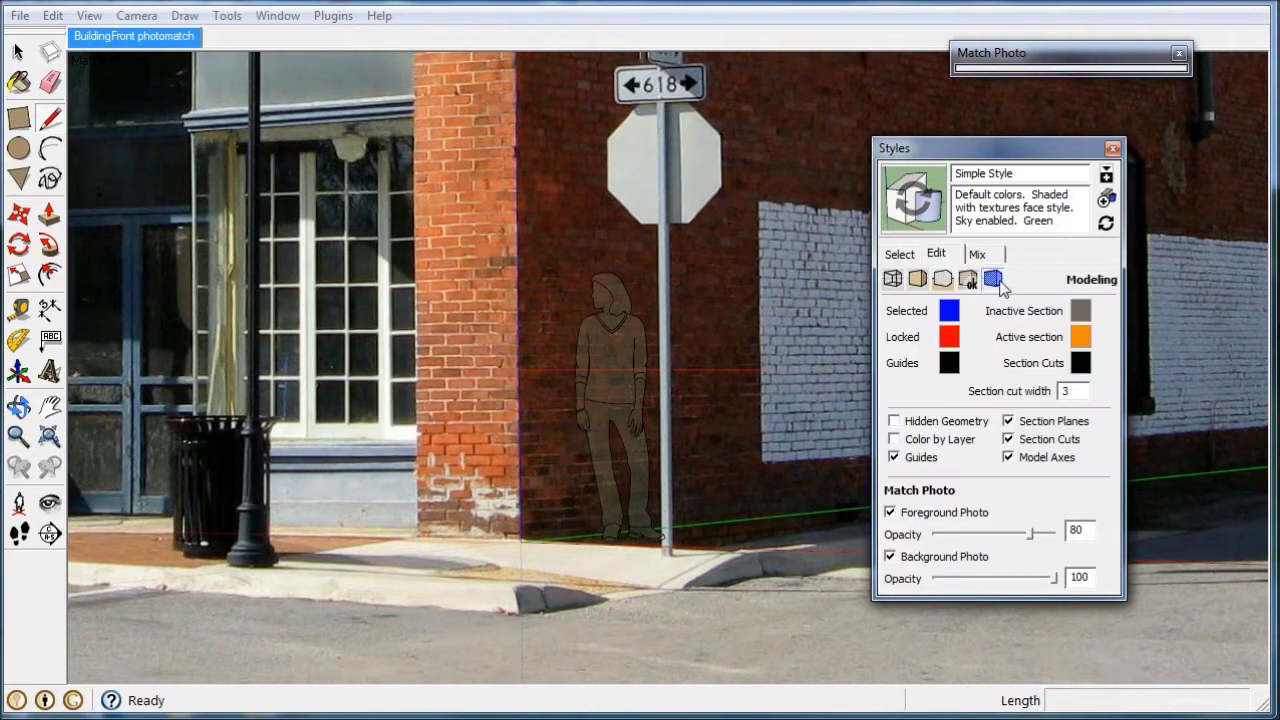
- Compare foreground photo opacity, then leave Foreground Photo unchecked
left_click(890, 513)
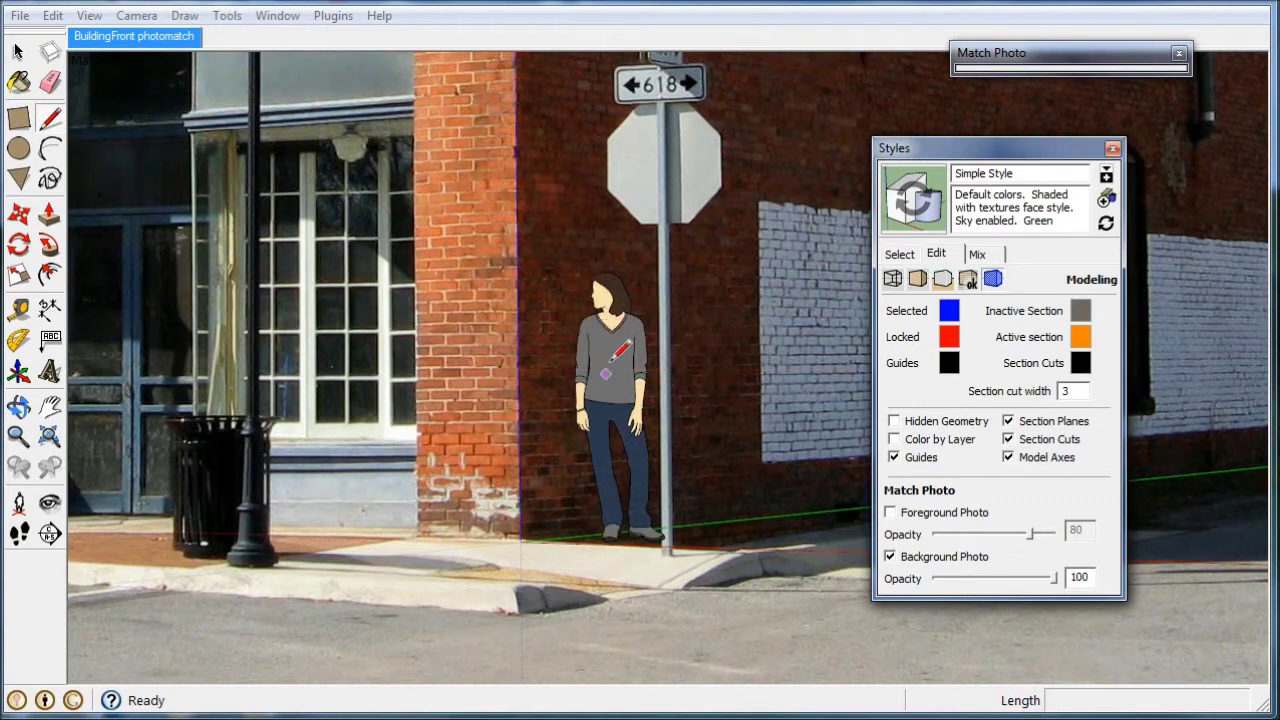
left_click(890, 513)
mouse_move(1028, 538)
left_mouse_down()
mouse_move(935, 538)
mouse_move(1045, 538)
mouse_move(966, 540)
left_mouse_up()
left_click(890, 513)
- With the foreground photo showing, draw a rectangle over the lower brick corner pier
left_click(890, 513)
left_click(18, 117)
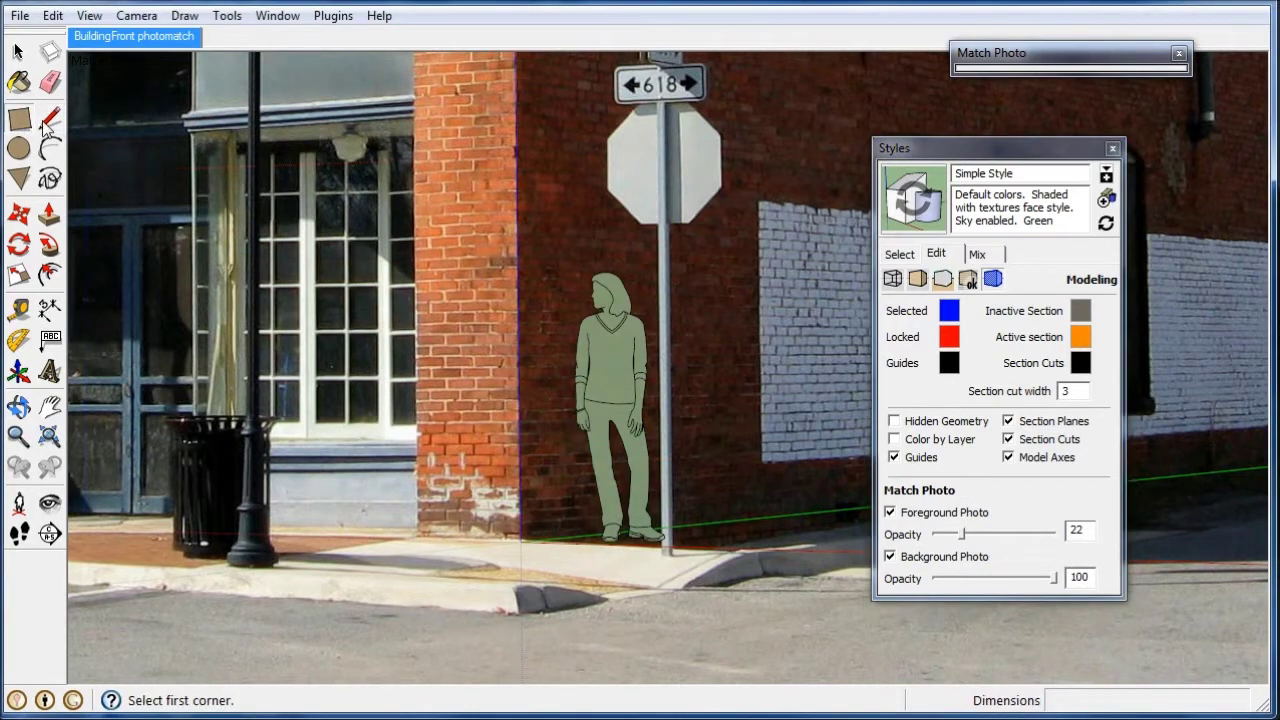
left_click(519, 541)
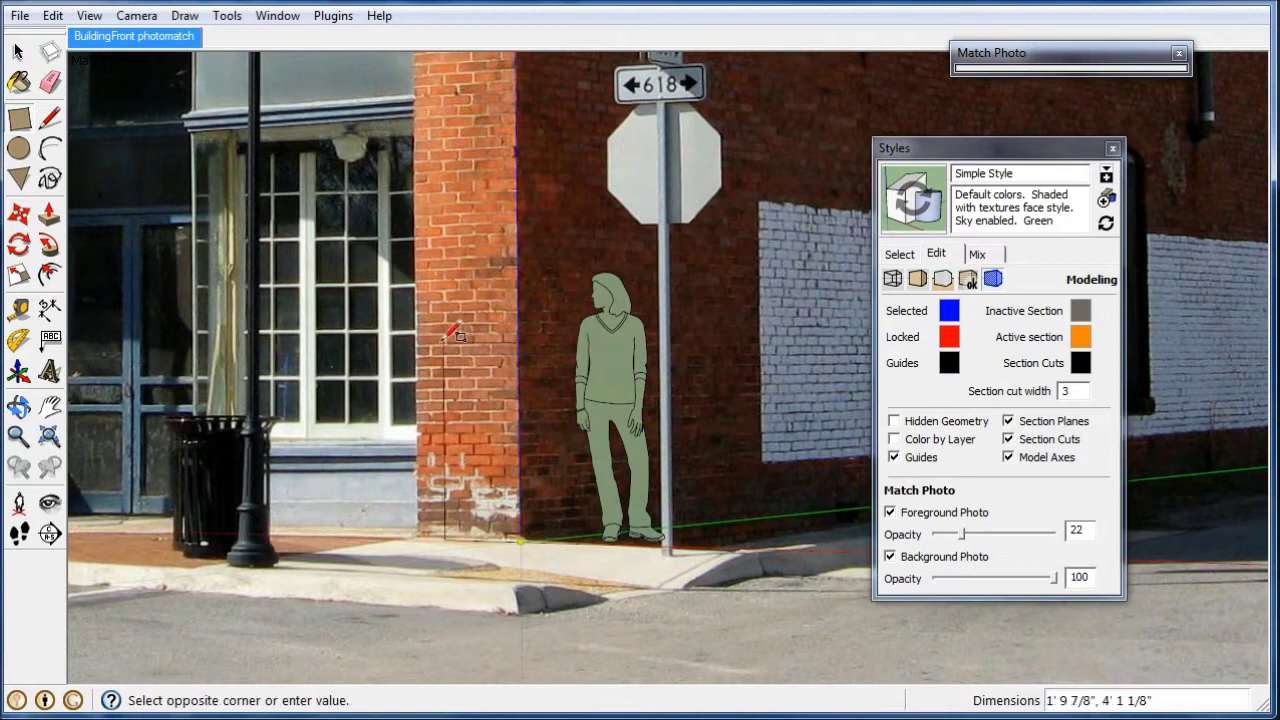
left_click(417, 336)
left_click(18, 52)
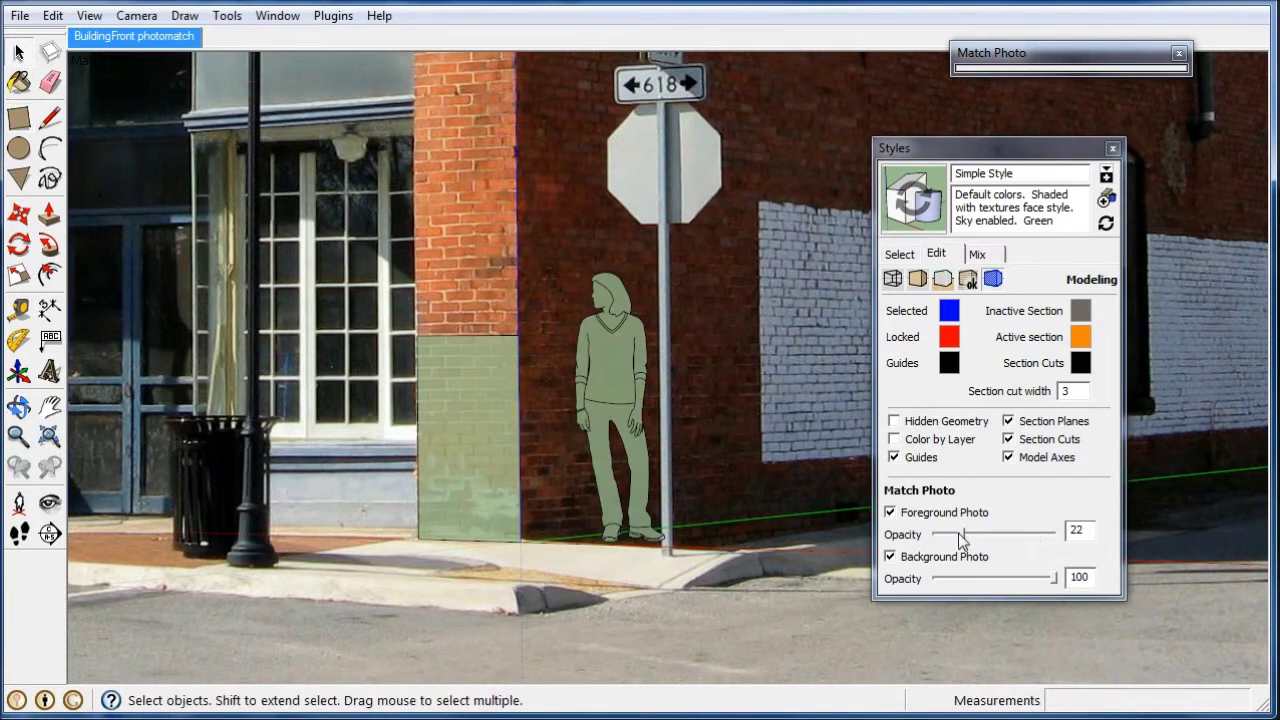
- Raise foreground photo opacity to 60, turn it off, close Styles, and restore Match Photo
left_click_drag(960, 539, 1010, 542)
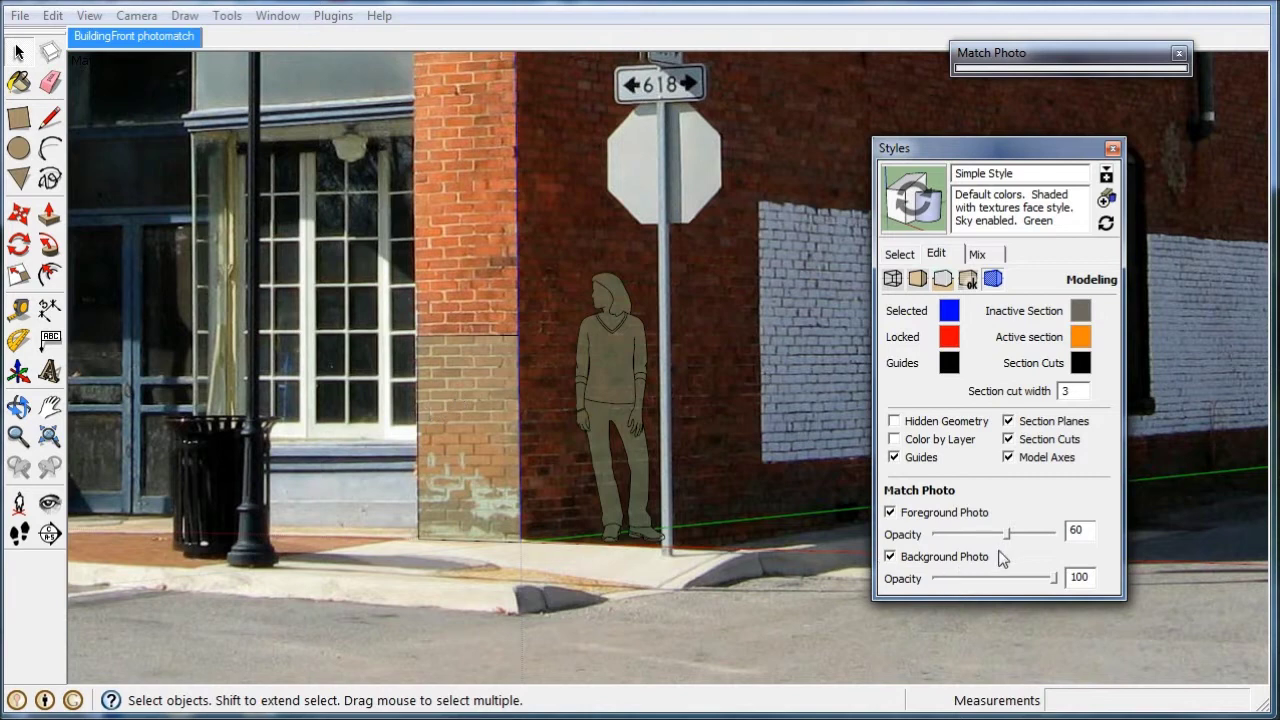
left_click(890, 512)
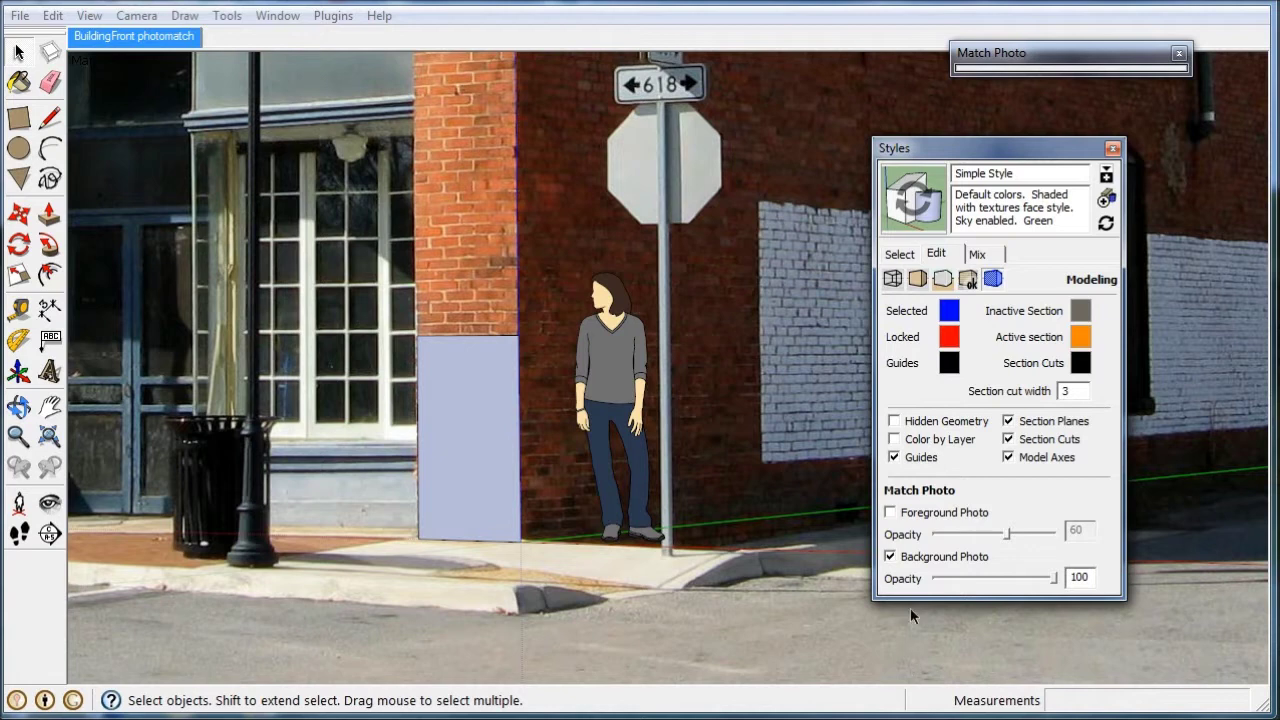
left_click(890, 512)
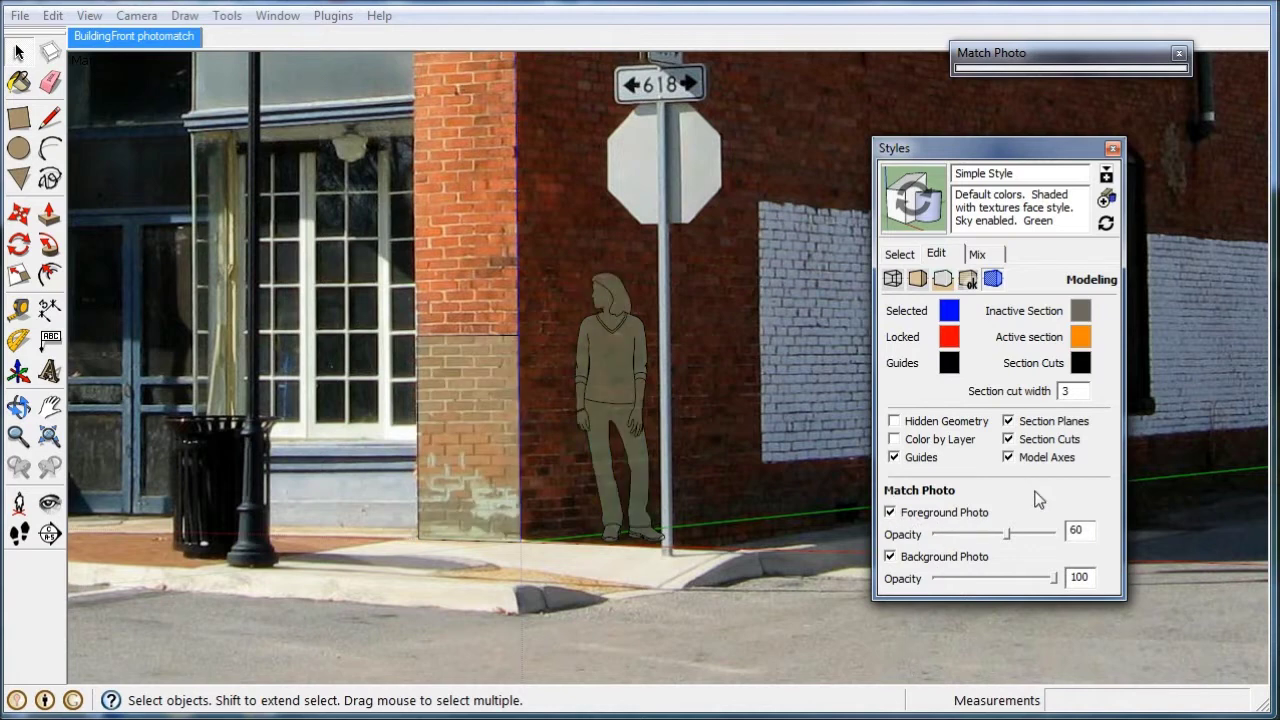
left_click(890, 512)
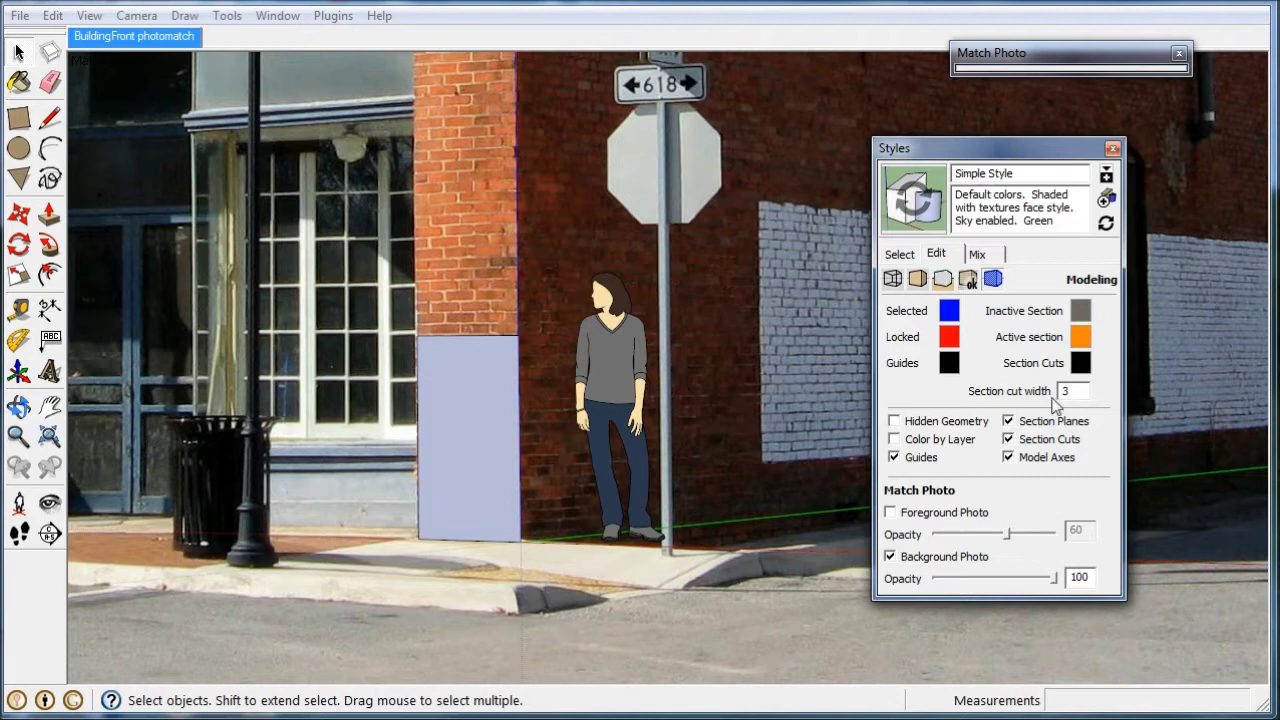
left_click(1112, 150)
left_click(1100, 54)
- Reverse the new wall face and project the photo's brick texture onto it
left_click_drag(1097, 54, 1012, 216)
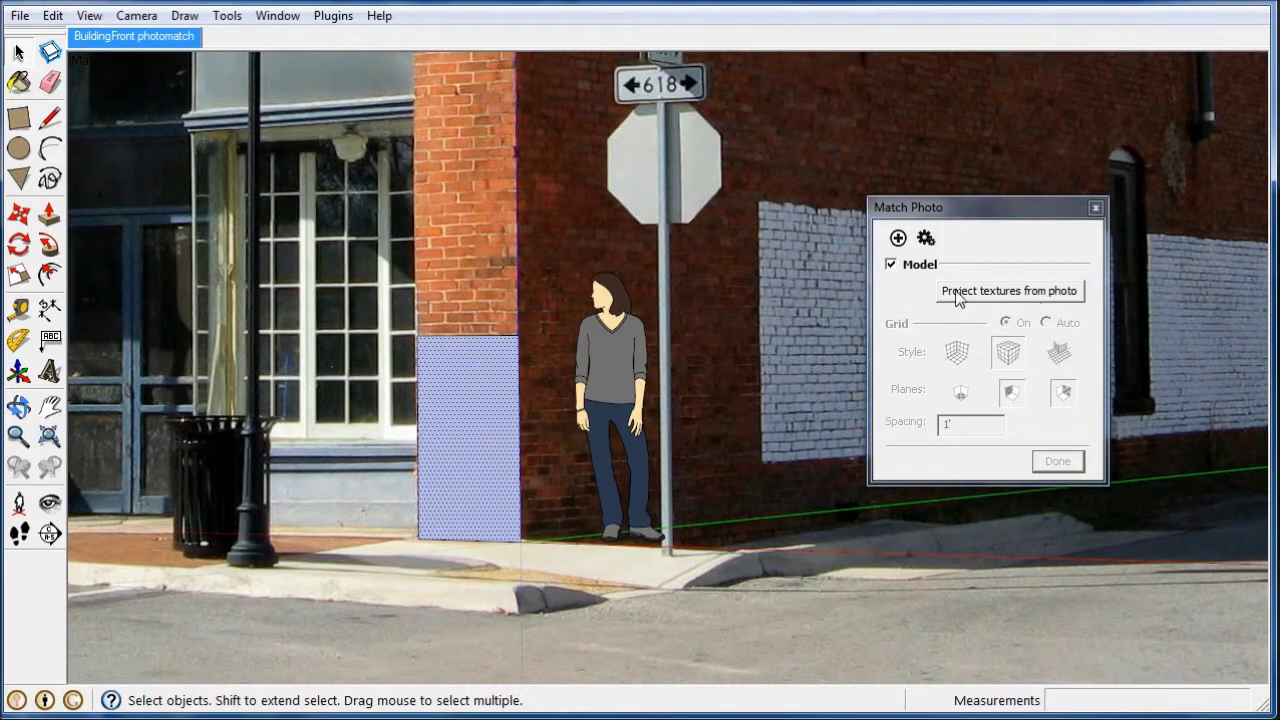
right_click(449, 388)
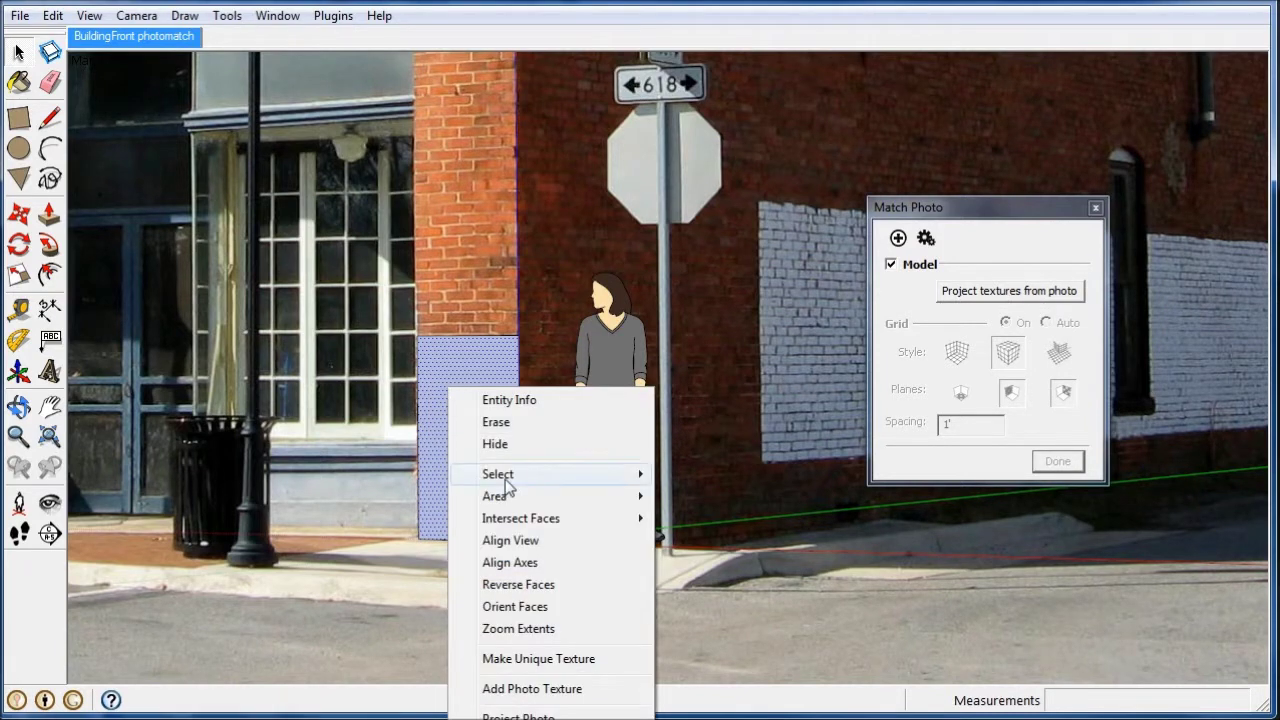
left_click(530, 588)
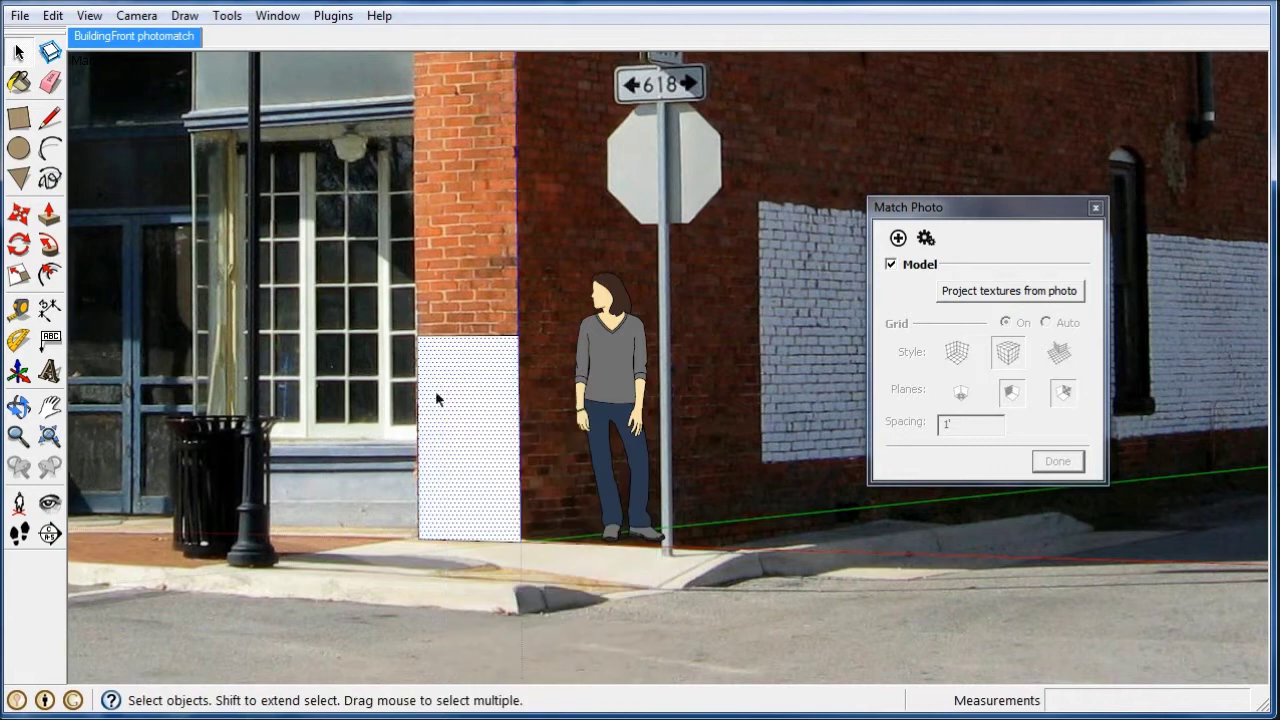
left_click(1032, 291)
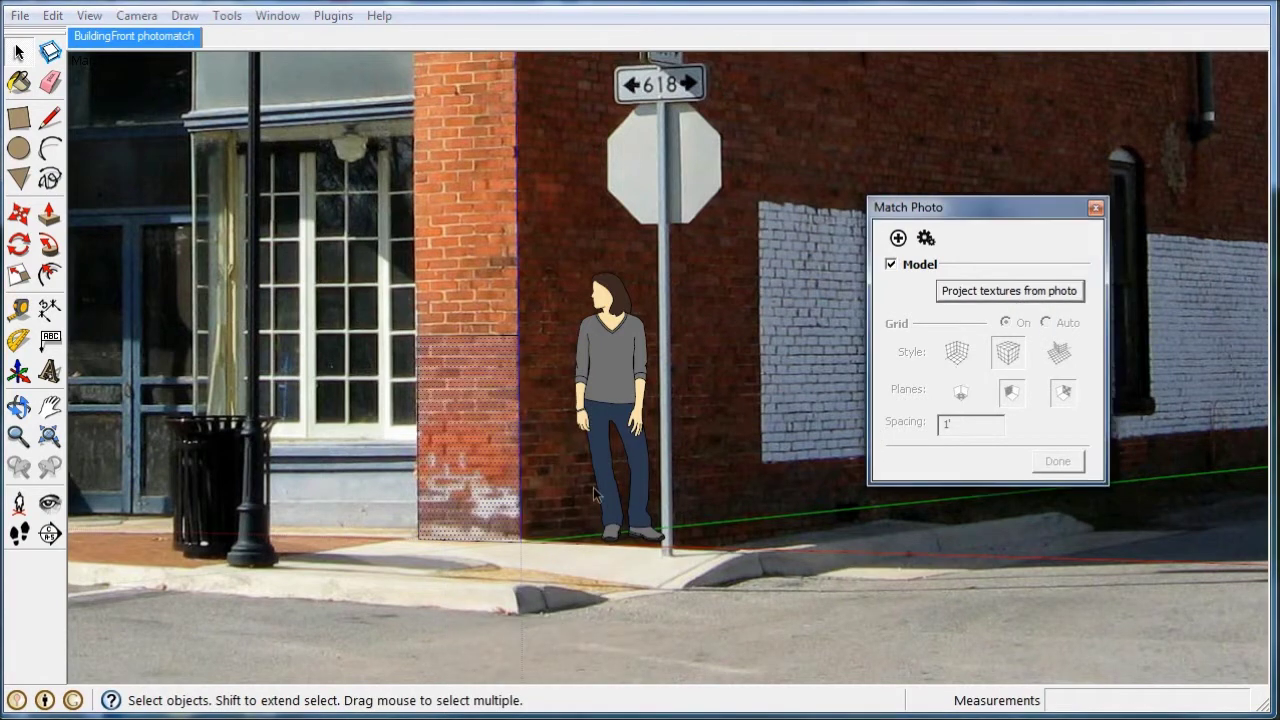
left_click(464, 253)
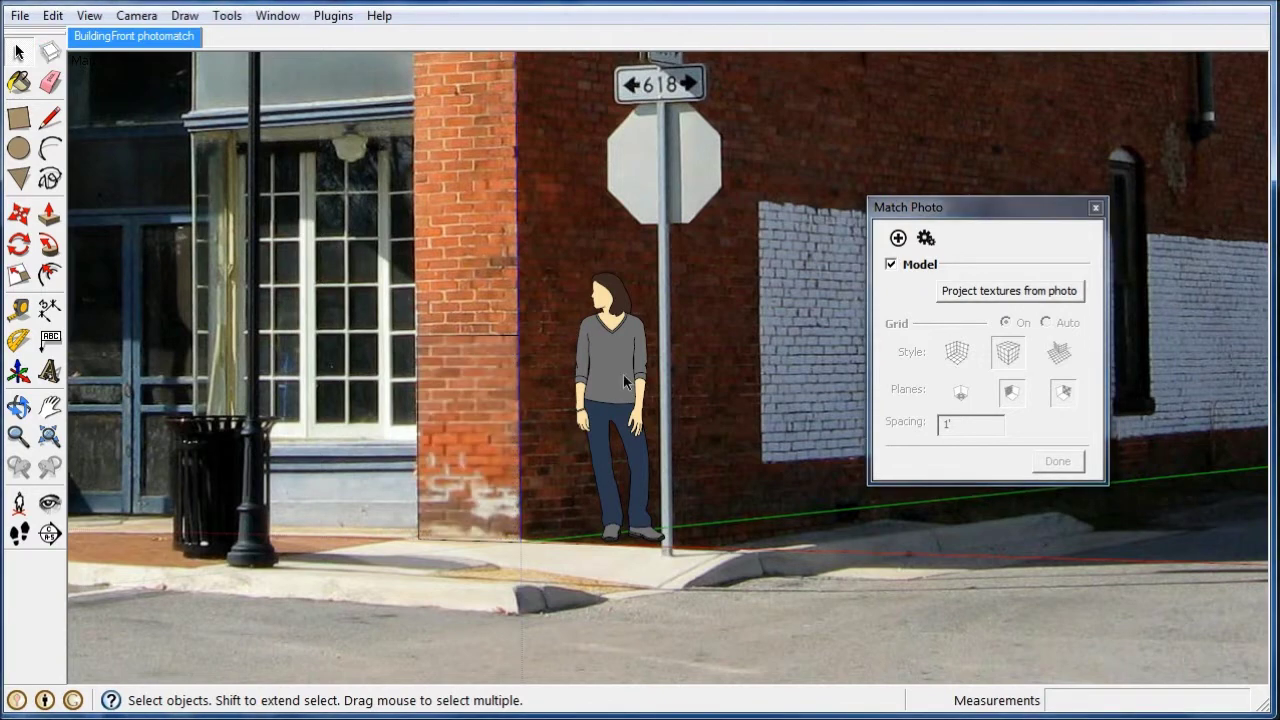
left_click(272, 18)
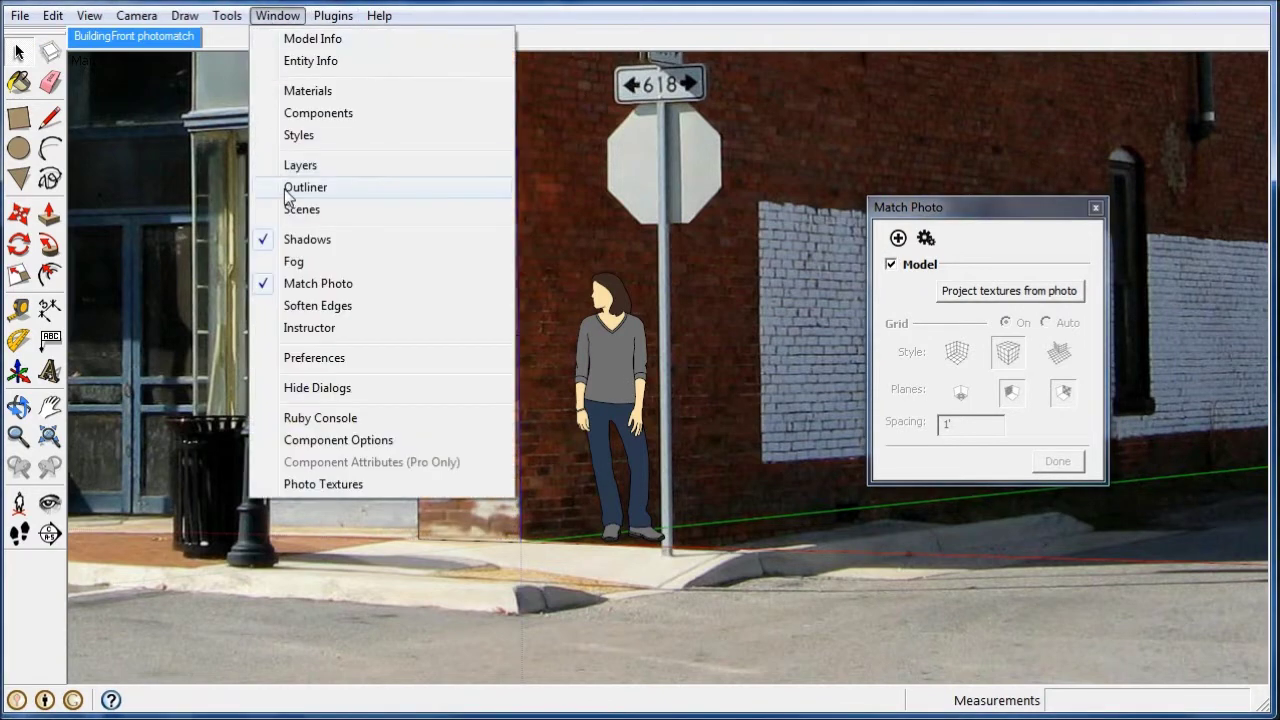
- Hide the Match Photo background photo in Styles to see the model alone
left_click(300, 136)
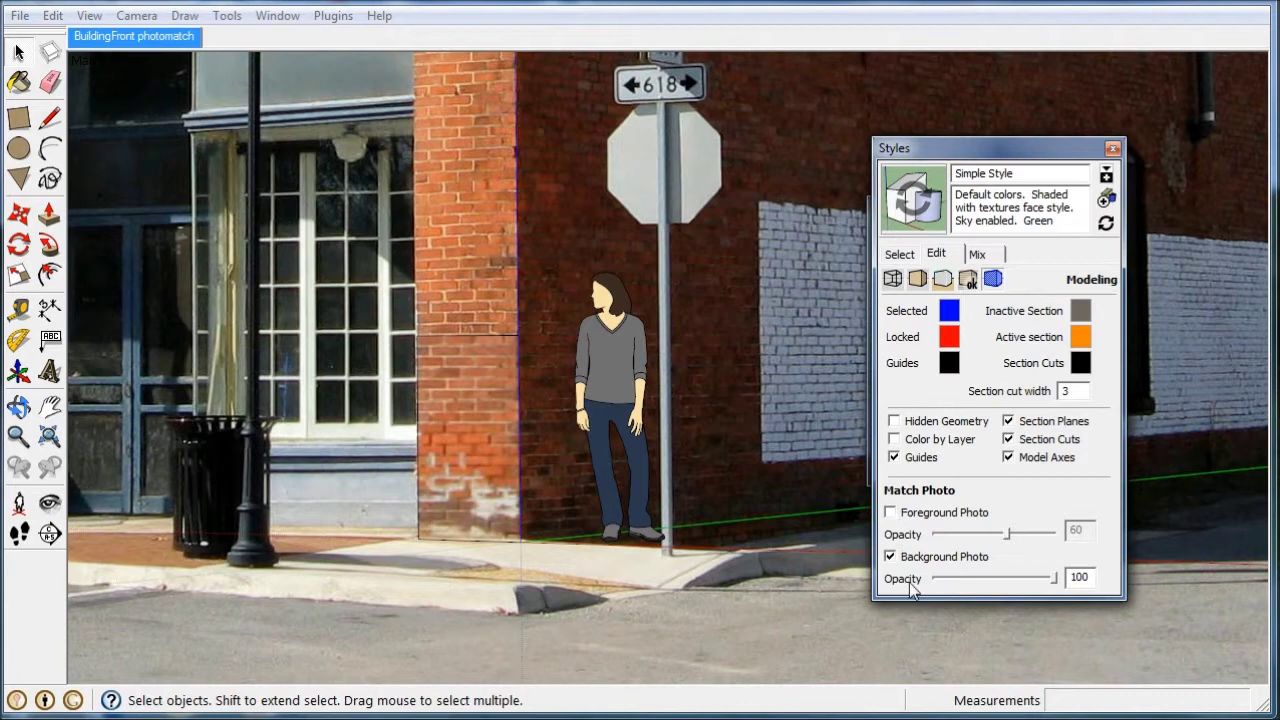
left_click(891, 557)
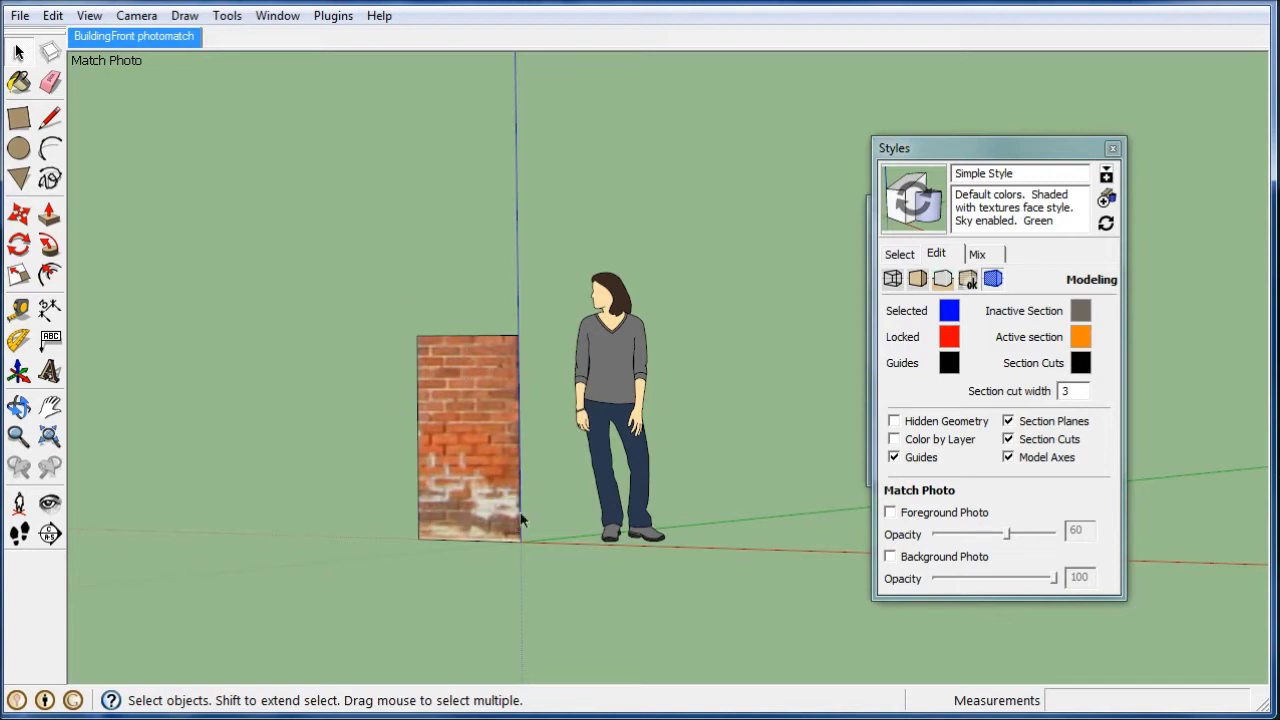
scroll(543, 485, "down", 1)
scroll(543, 480, "down", 1)
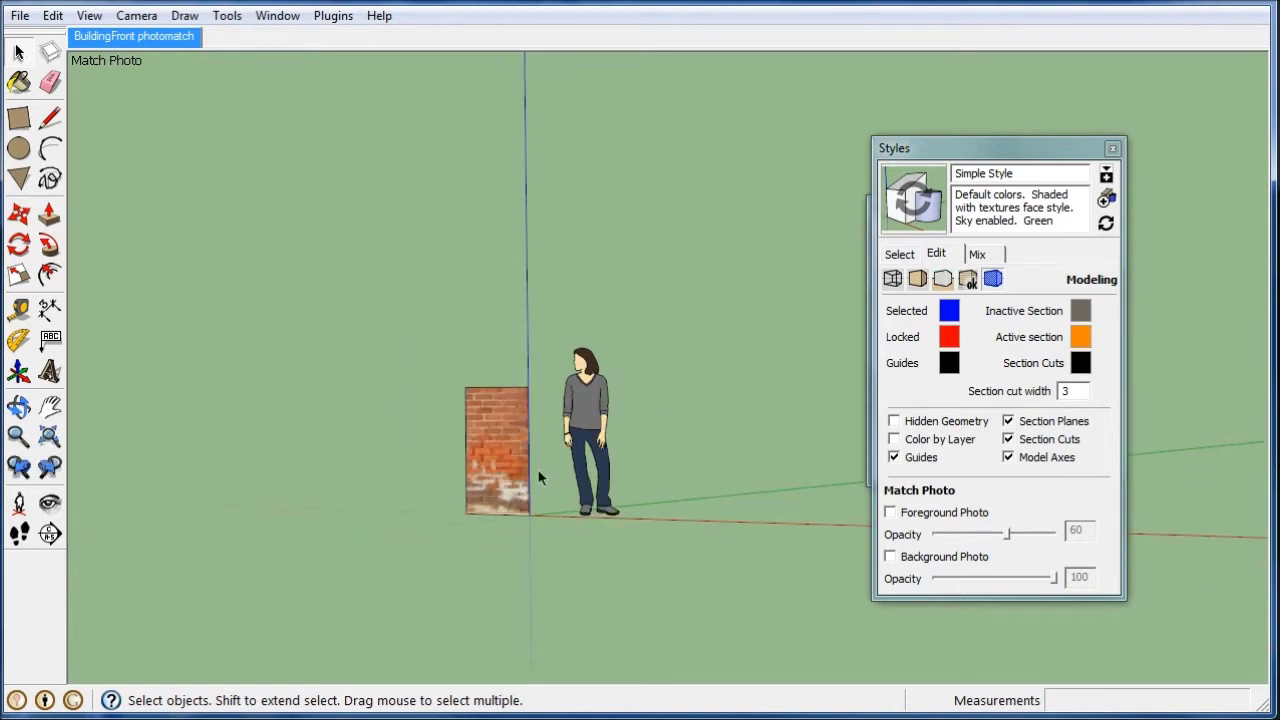
- Delete the sample brick wall and person figure, then show the background photo again
mouse_move(364, 252)
left_mouse_down()
mouse_move(670, 598)
mouse_move(690, 584)
left_mouse_up()
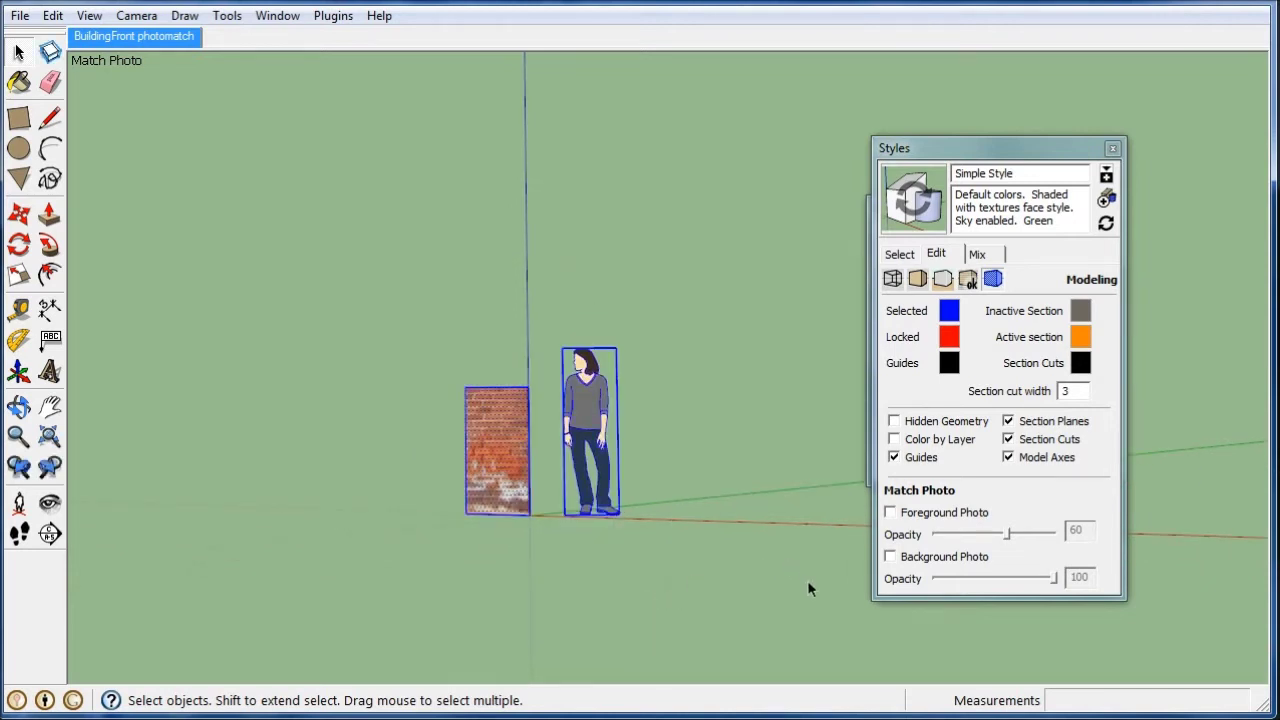
key("Delete")
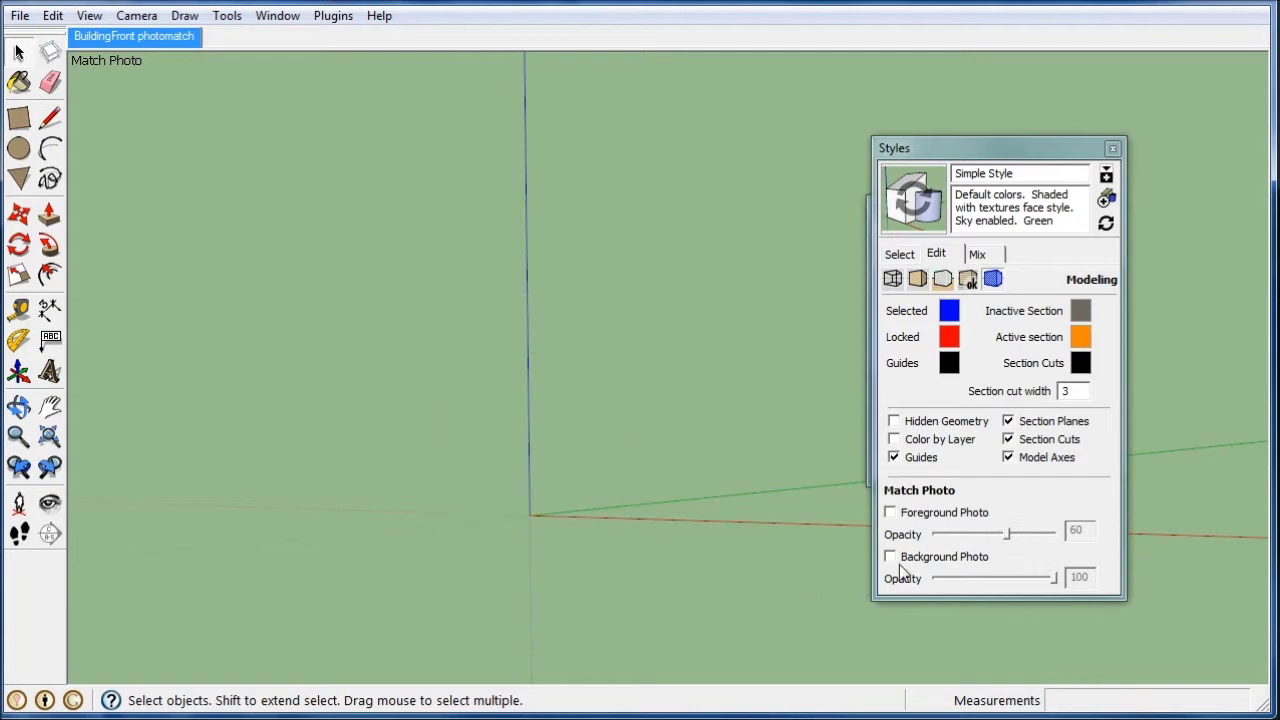
left_click(891, 557)
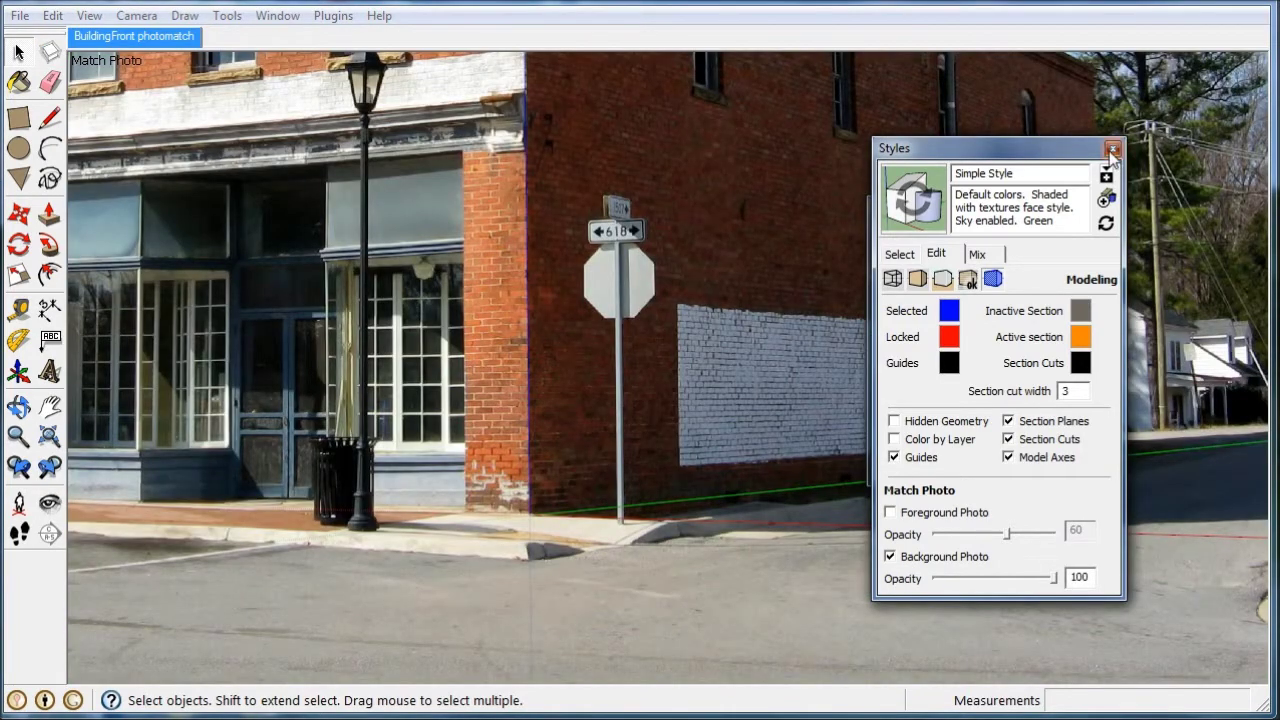
left_click(891, 513)
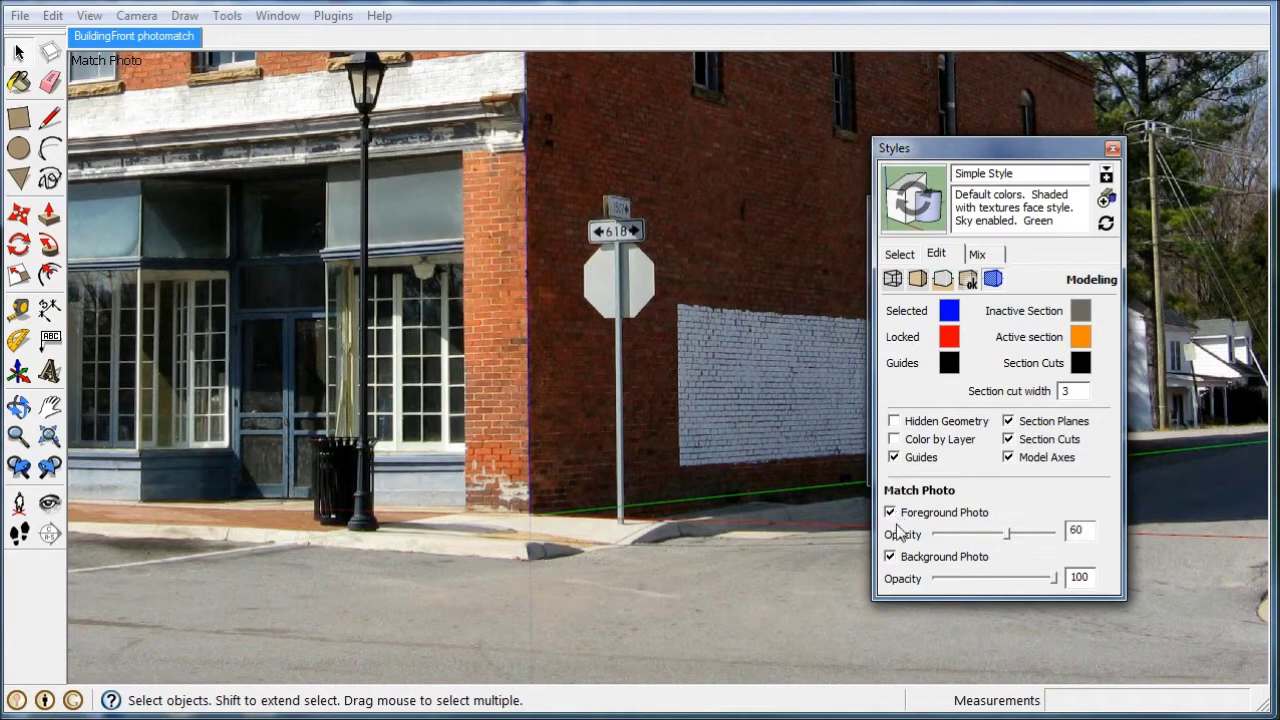
- Close Styles, roll up the Match Photo panel and move it aside, then zoom out
left_click(1112, 148)
left_click(1040, 208)
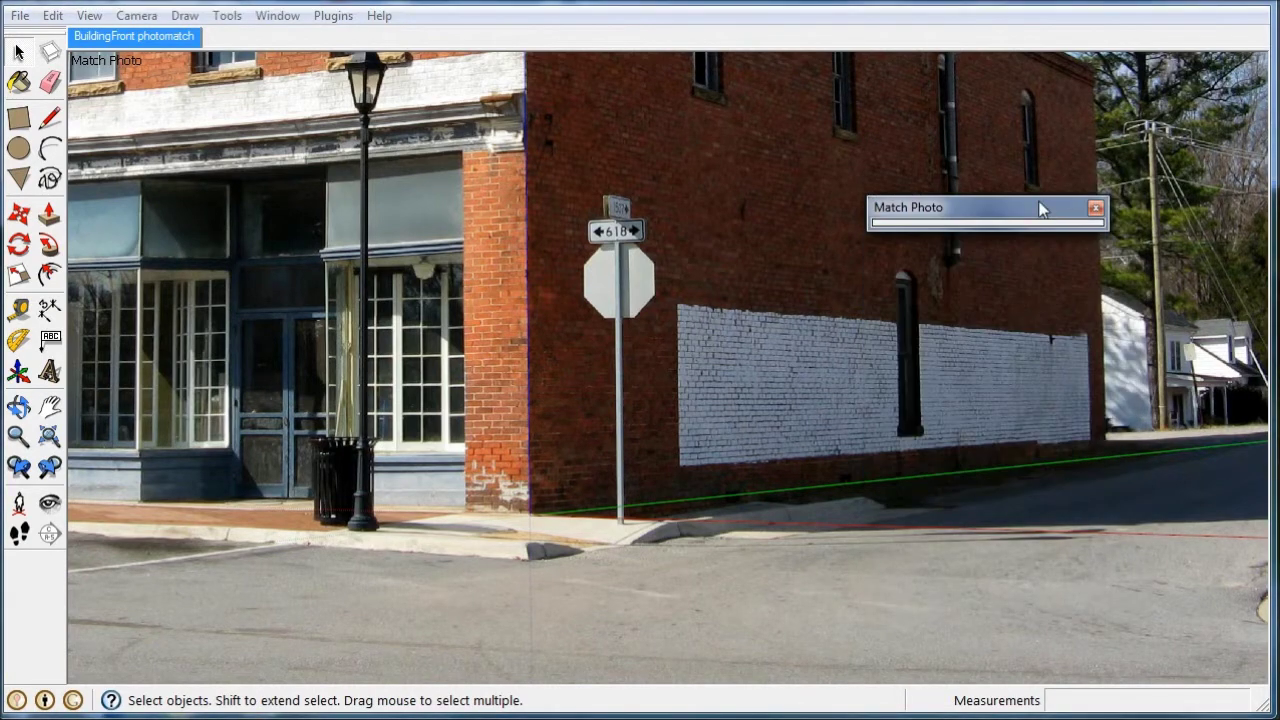
left_click_drag(1030, 207, 1110, 111)
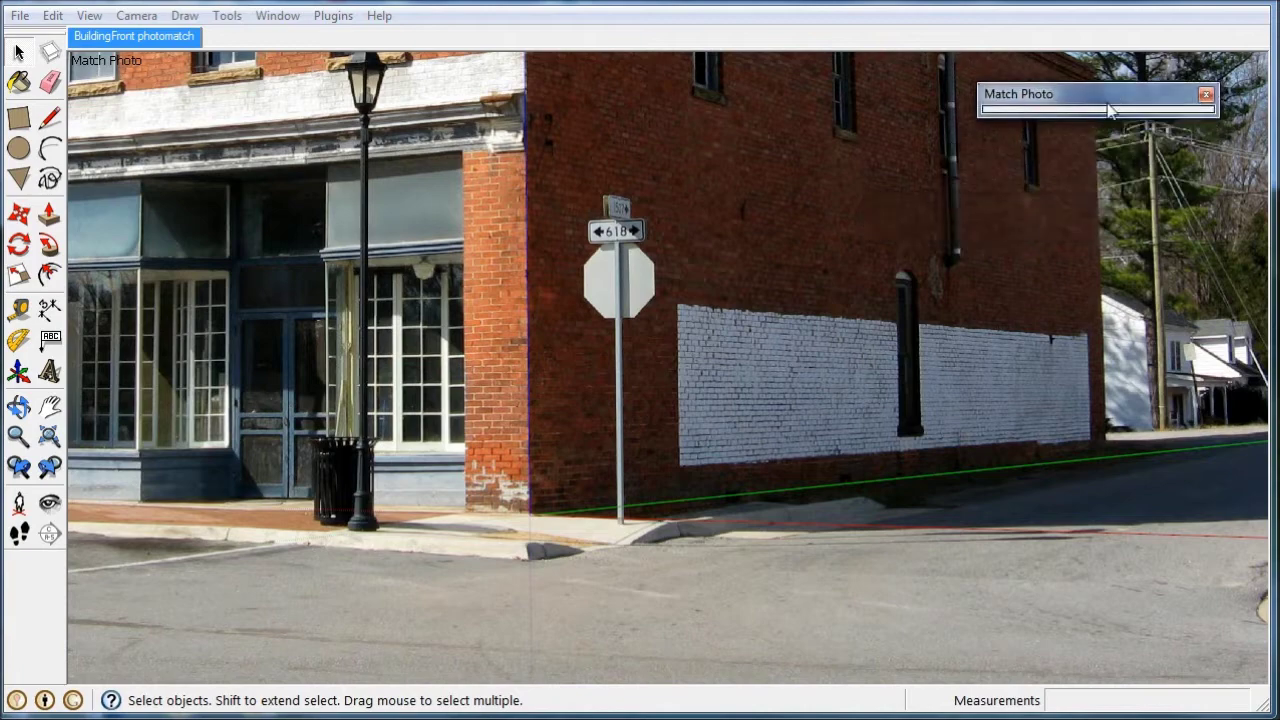
scroll(603, 521, "down", 3)
scroll(653, 549, "down", 2)
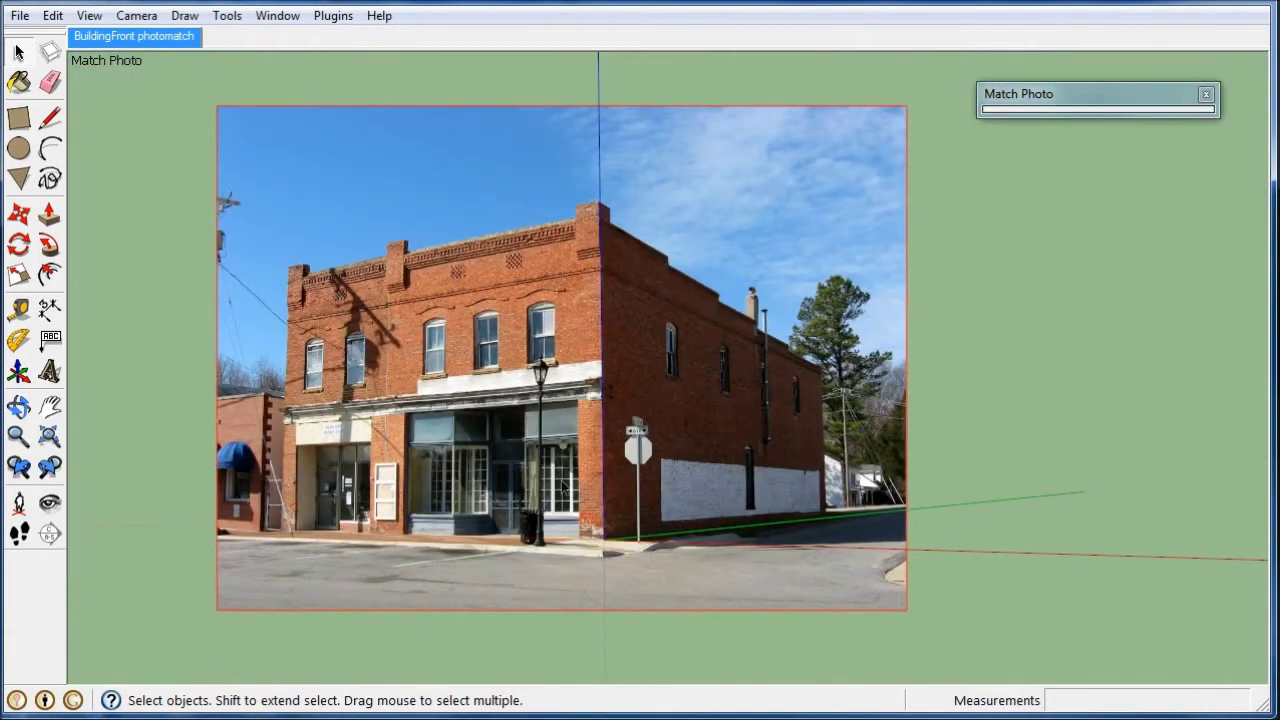
scroll(575, 475, "up", 1)
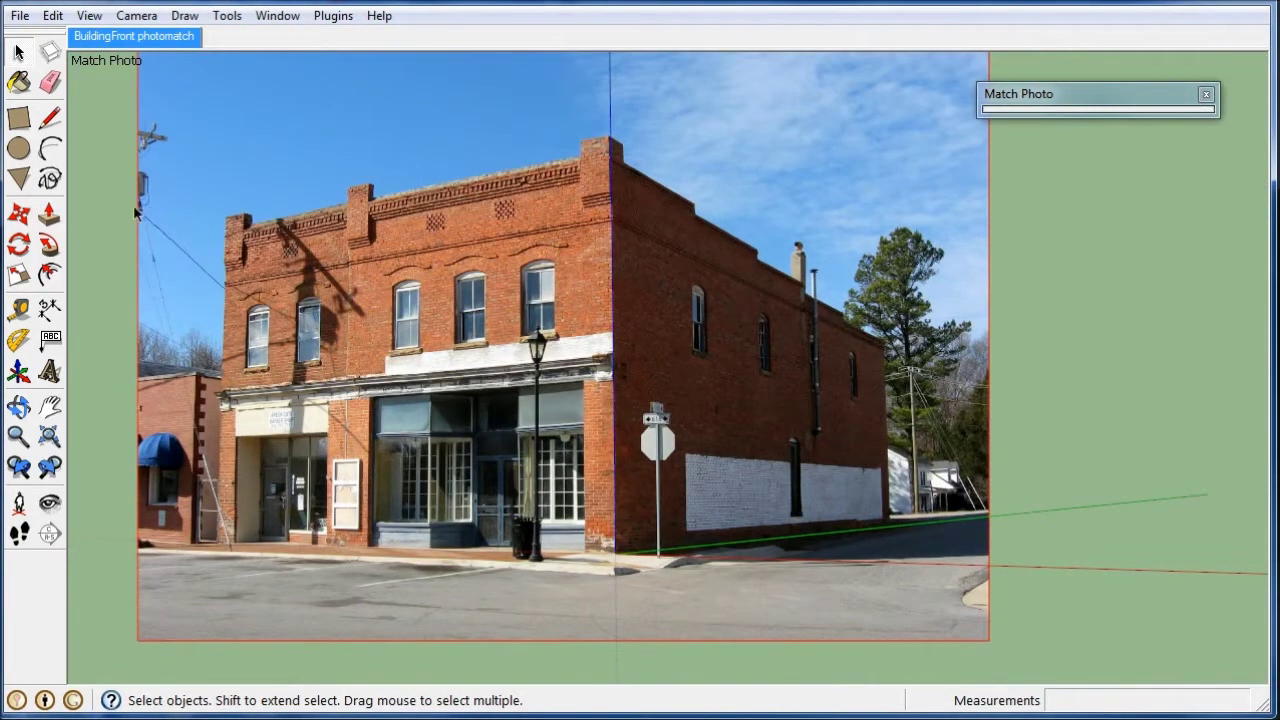
- Draw a rectangle over the building's front, from bottom corner to roofline, and reverse its face
left_click(18, 117)
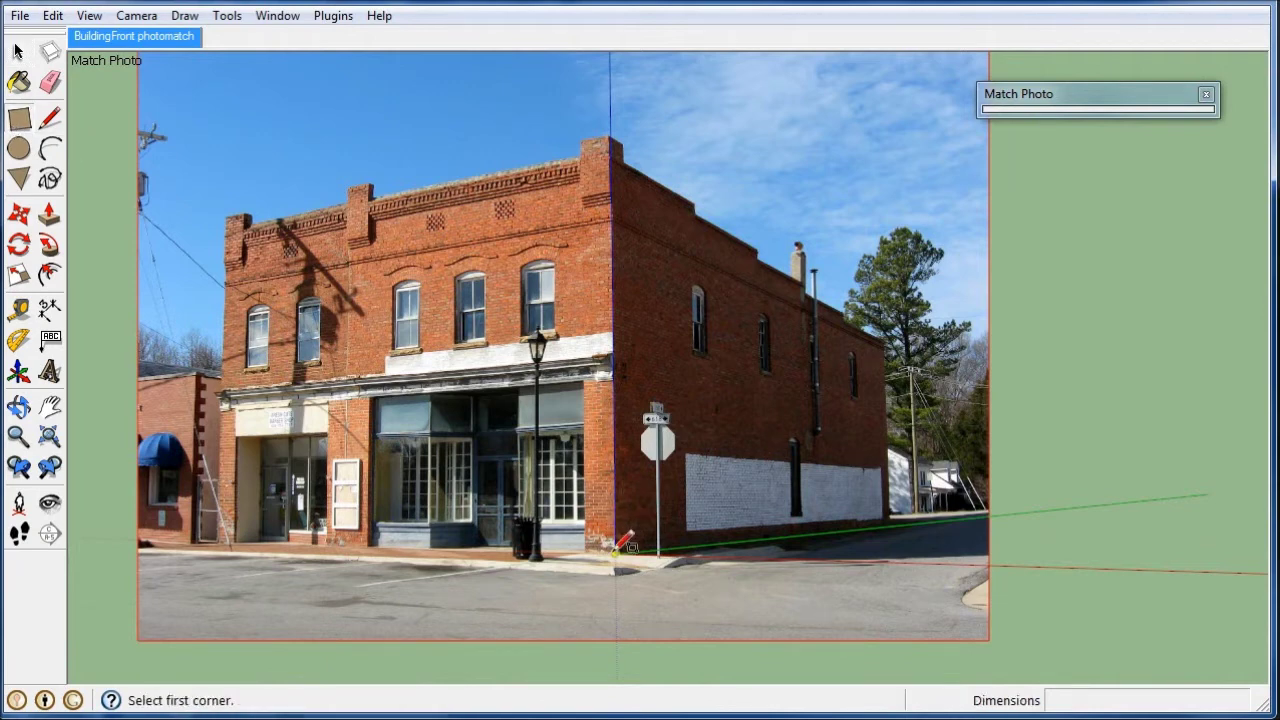
left_click(614, 551)
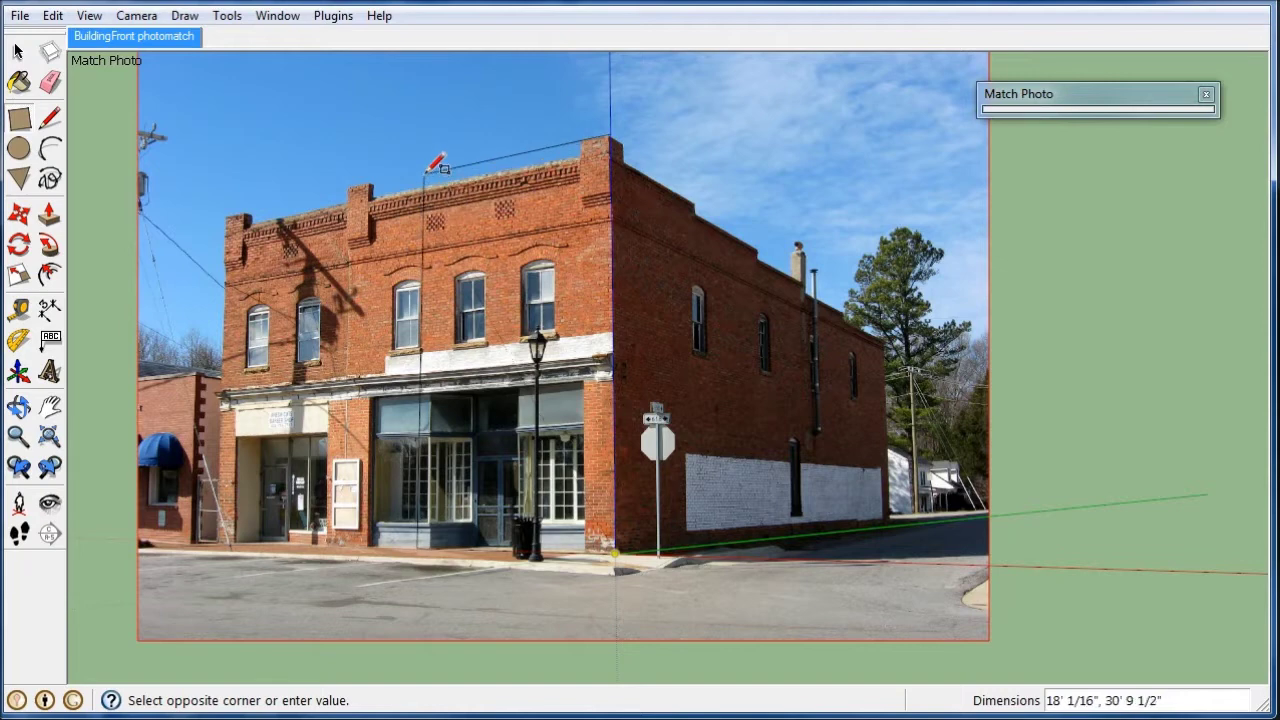
left_click(426, 172)
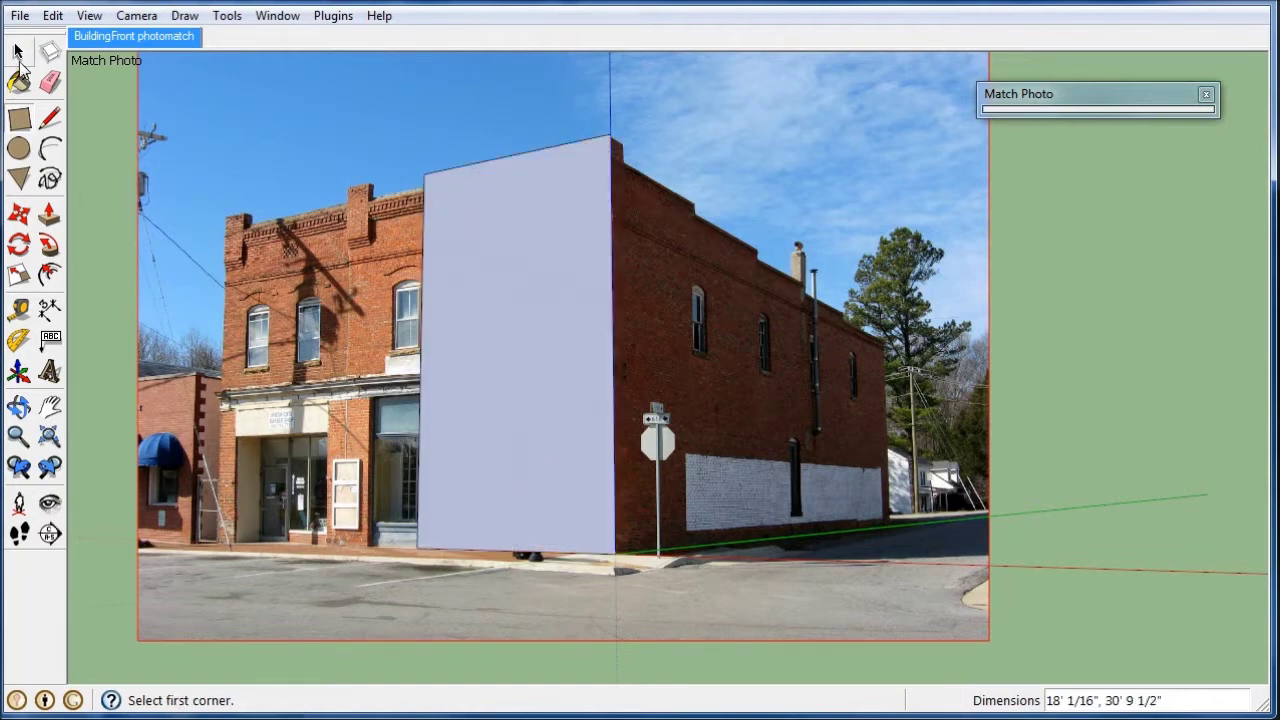
left_click(18, 54)
right_click(494, 258)
left_click(586, 452)
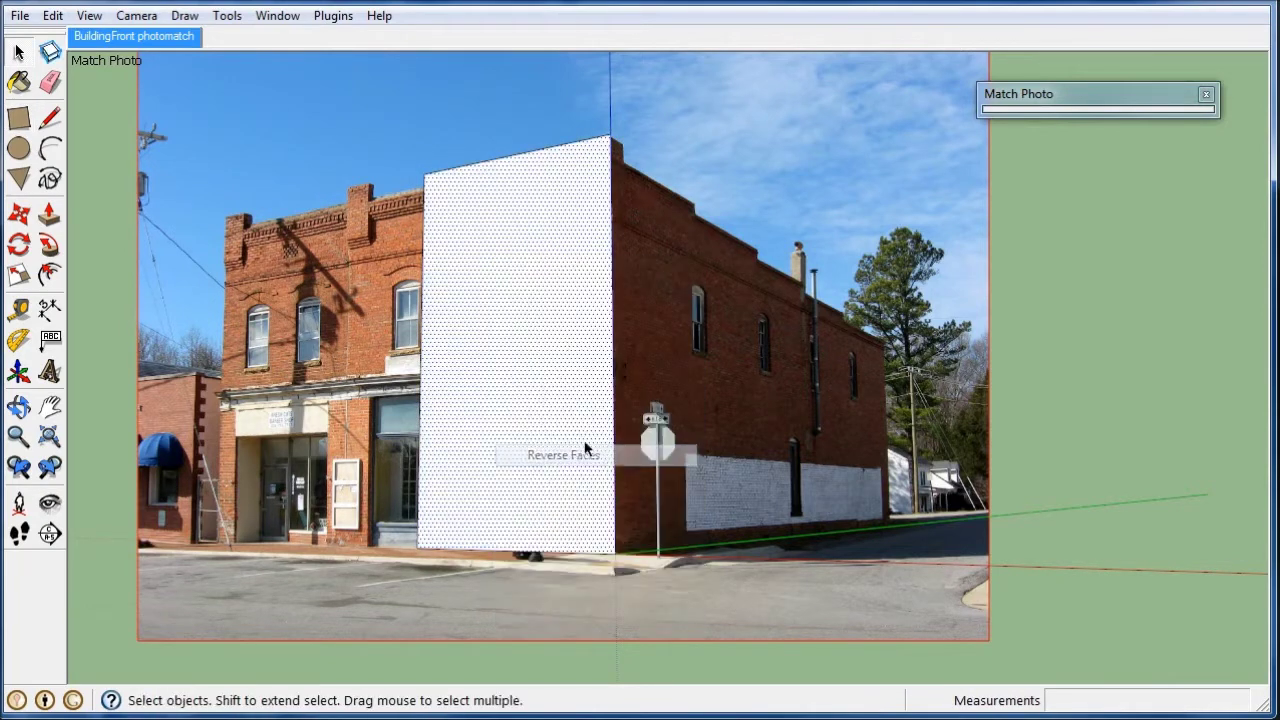
- Move the face's left edge out to the building's left end
left_click(21, 216)
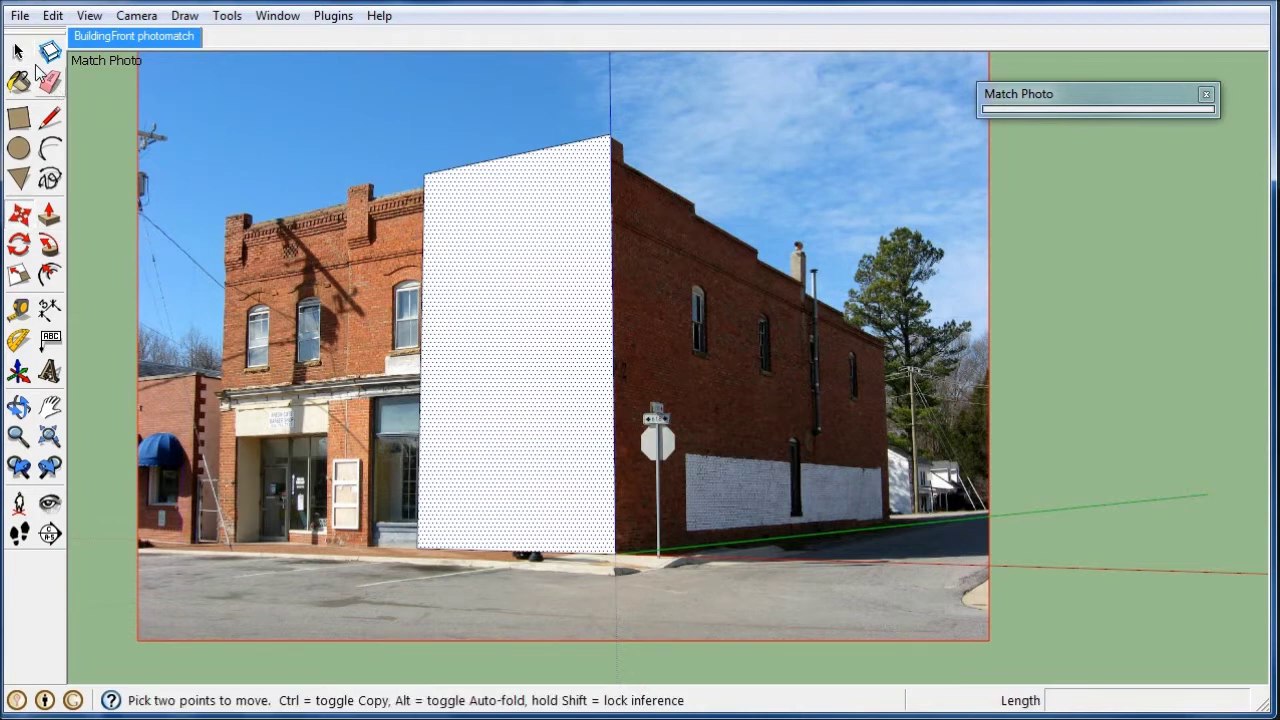
left_click(18, 54)
left_click(168, 103)
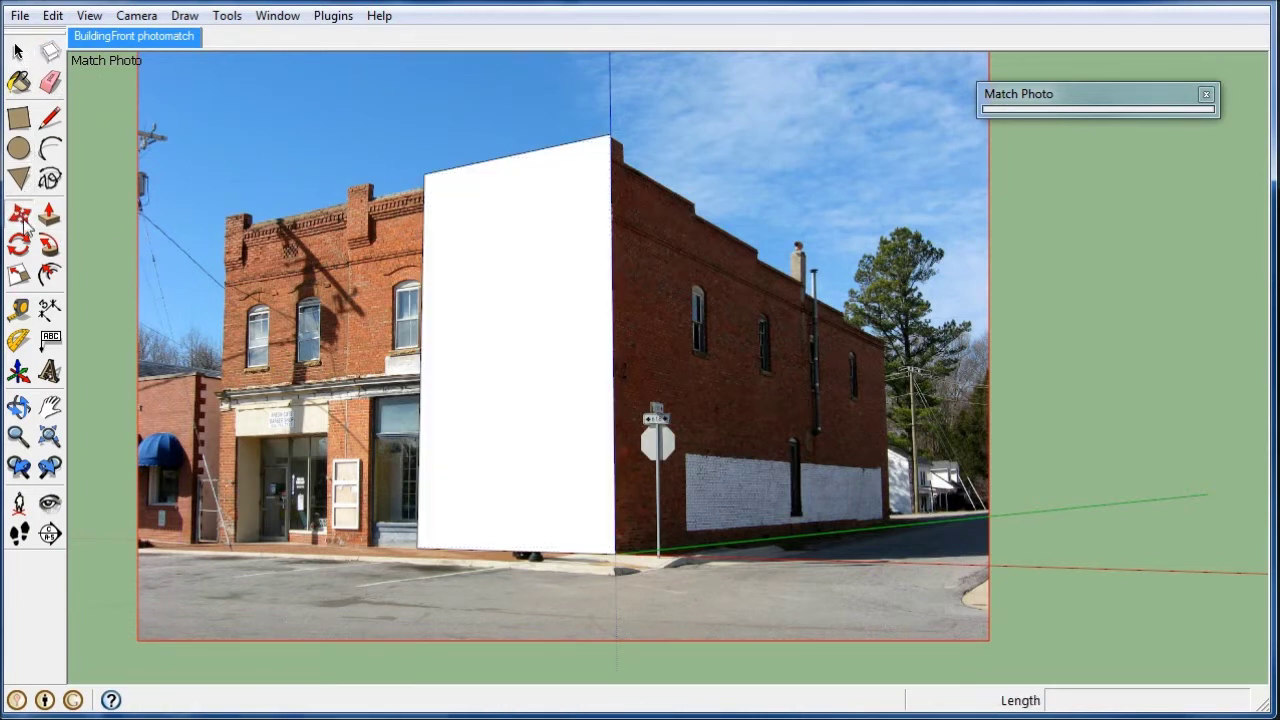
left_click(21, 216)
left_click_drag(423, 340, 245, 365)
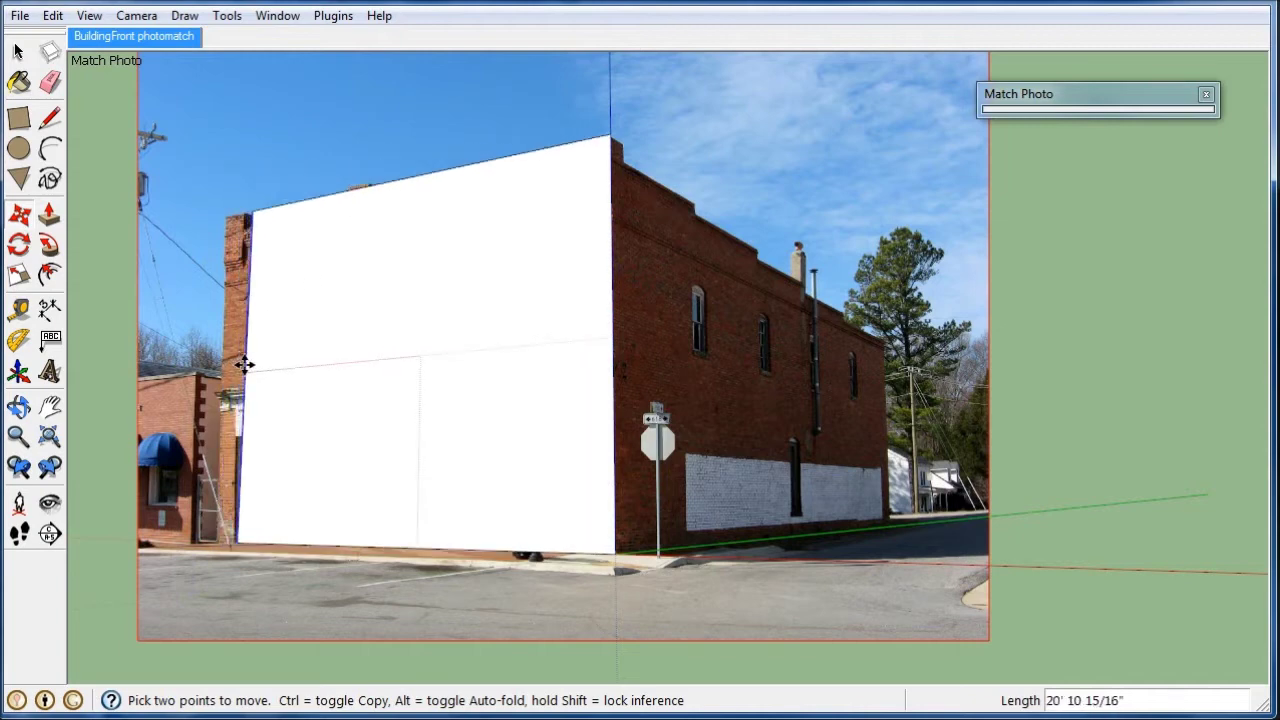
left_click_drag(245, 365, 214, 369)
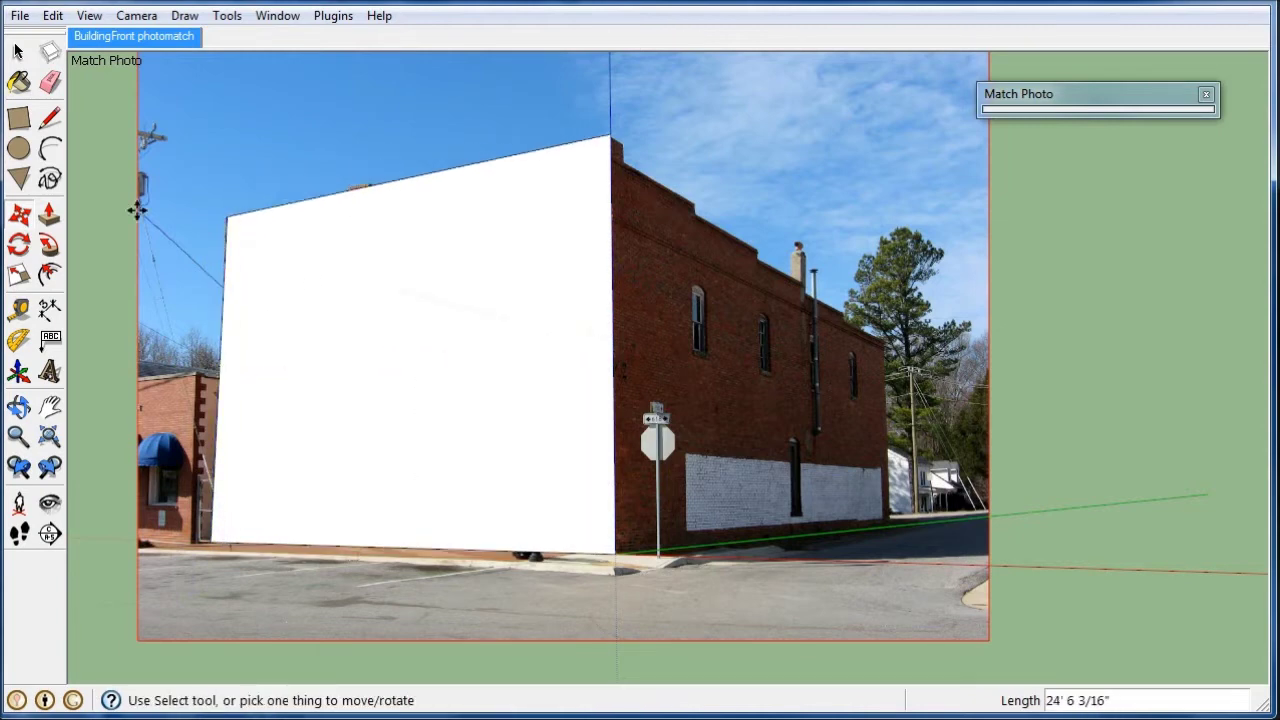
- Push the front face back along the building's side into a box, then return to the photo view
left_click(49, 214)
left_click_drag(608, 386, 892, 428)
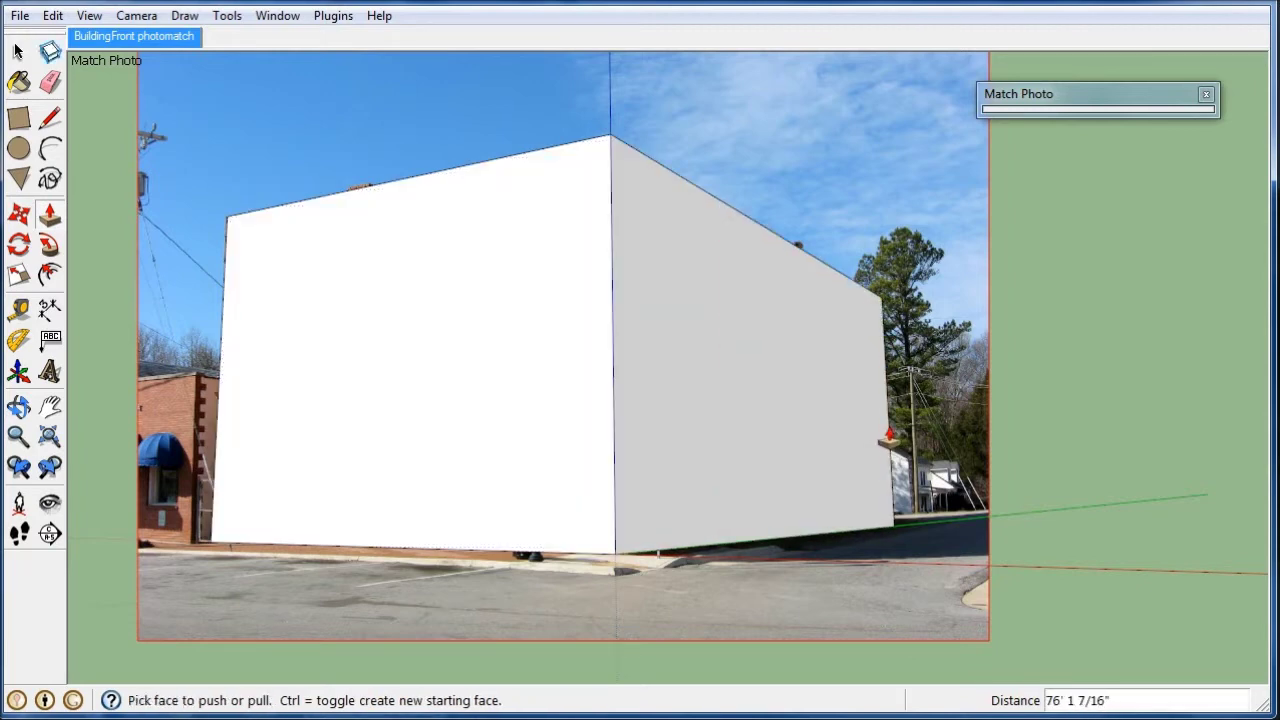
left_click(18, 54)
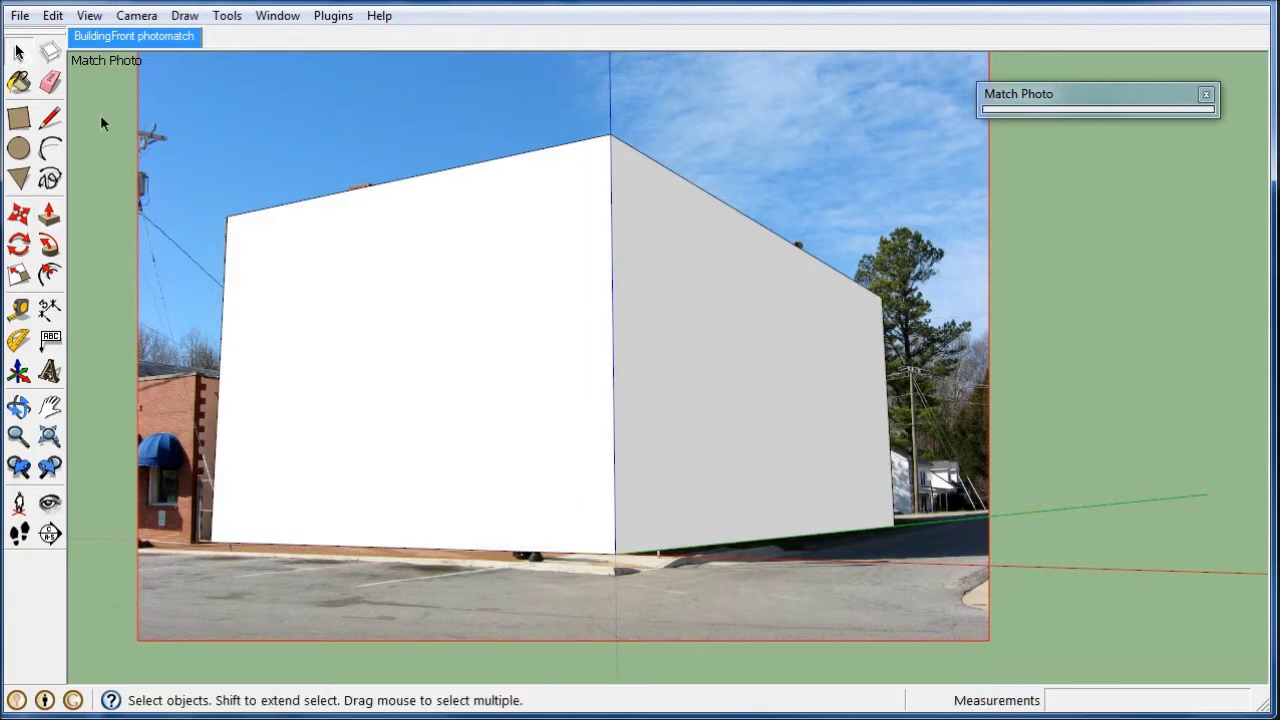
mouse_move(887, 539)
middle_mouse_down()
mouse_move(754, 591)
mouse_move(1100, 452)
mouse_move(329, 477)
mouse_move(323, 410)
mouse_move(785, 334)
mouse_move(255, 186)
middle_mouse_up()
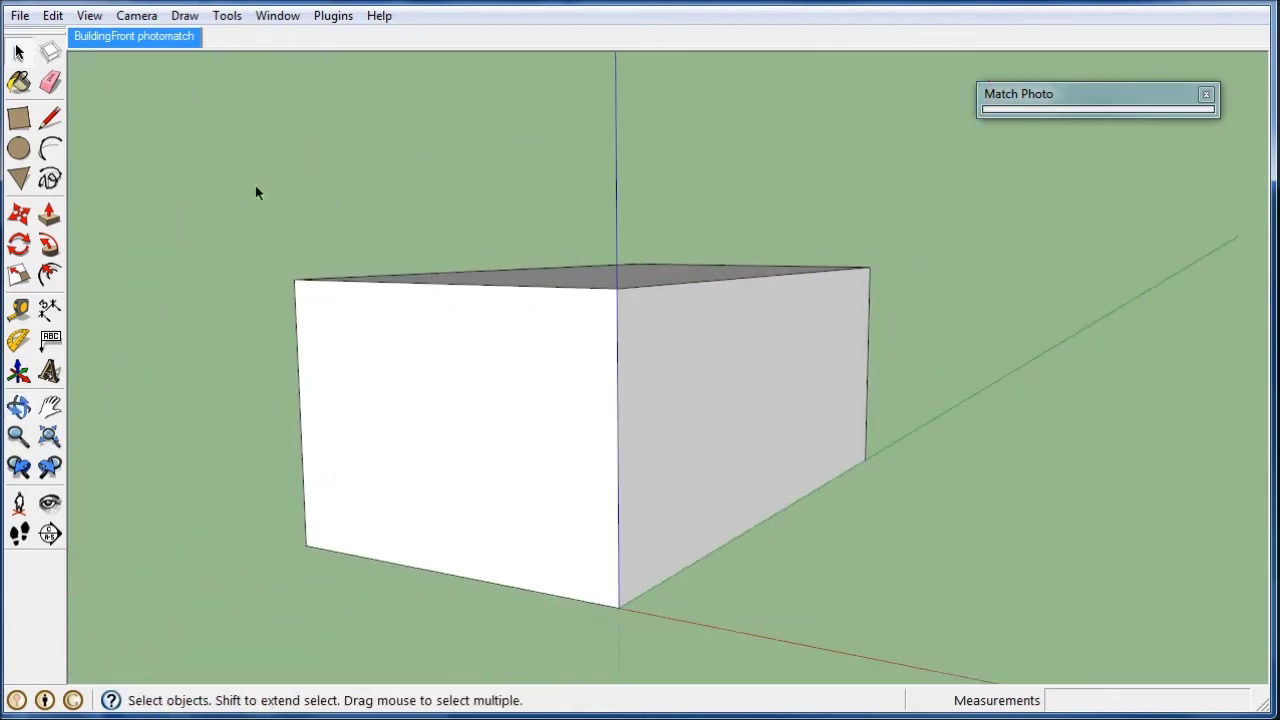
left_click(160, 40)
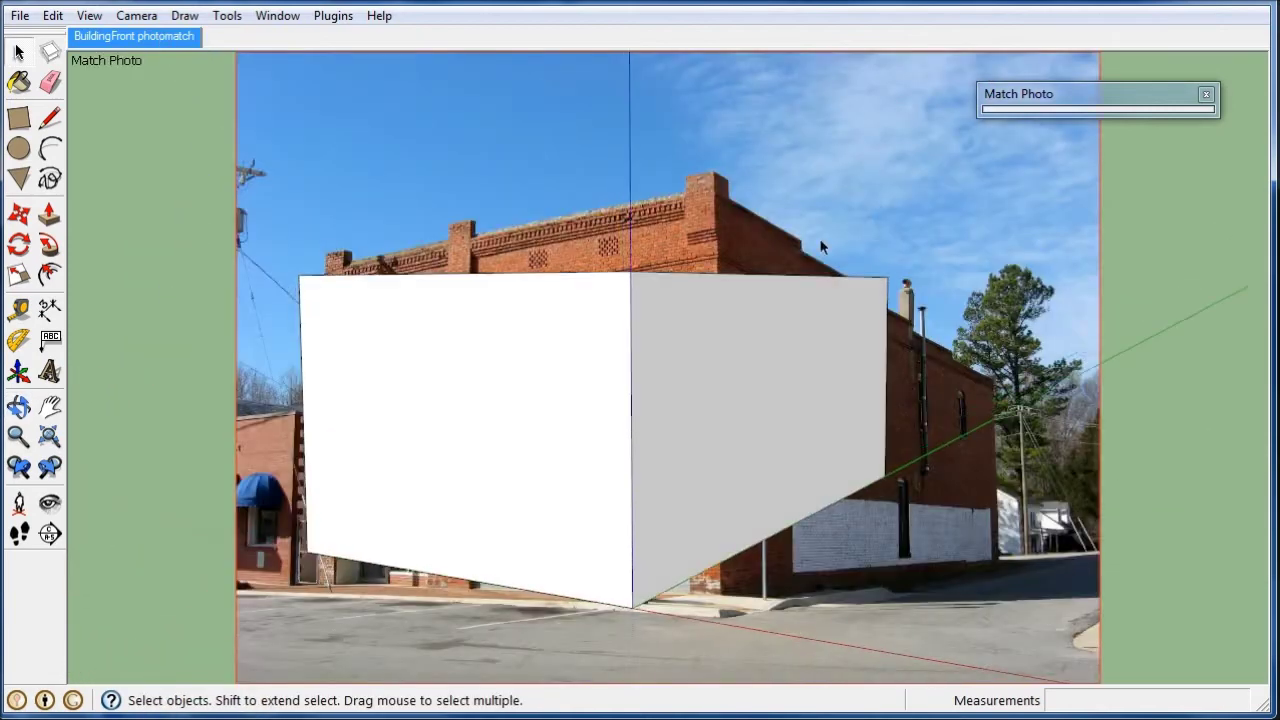
left_click(1129, 94)
left_click_drag(165, 107, 1110, 657)
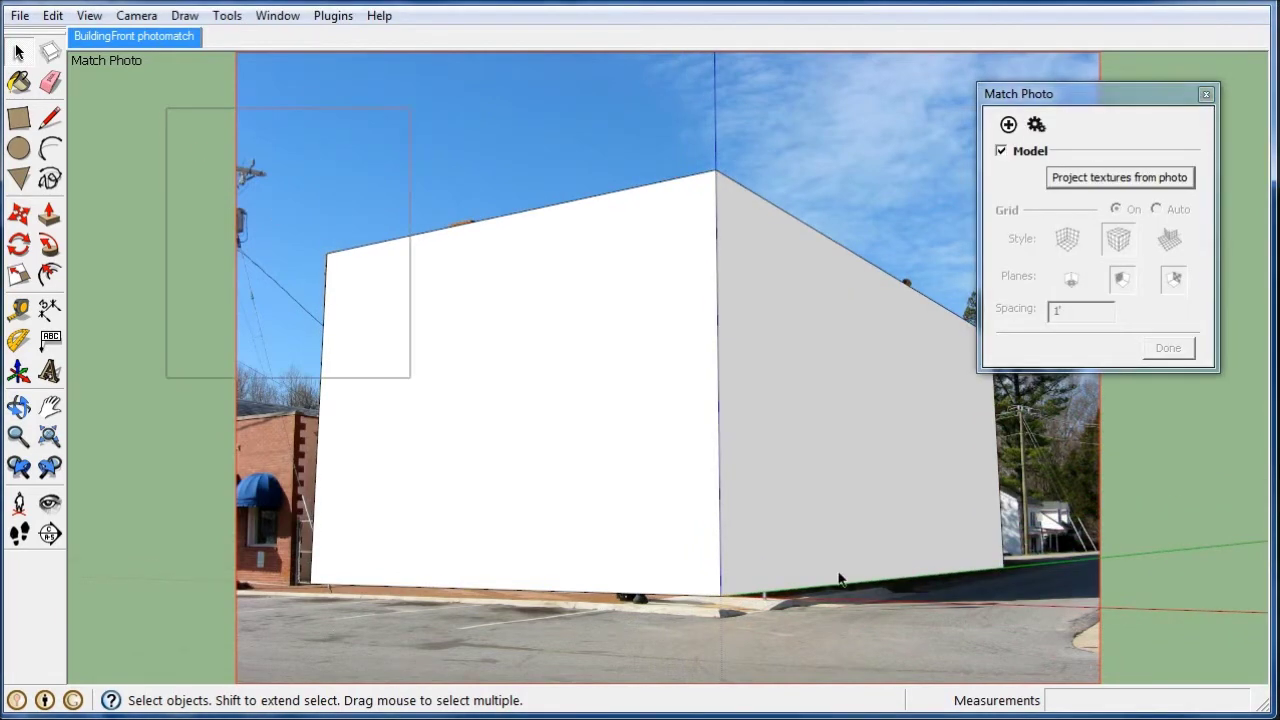
left_click(1132, 181)
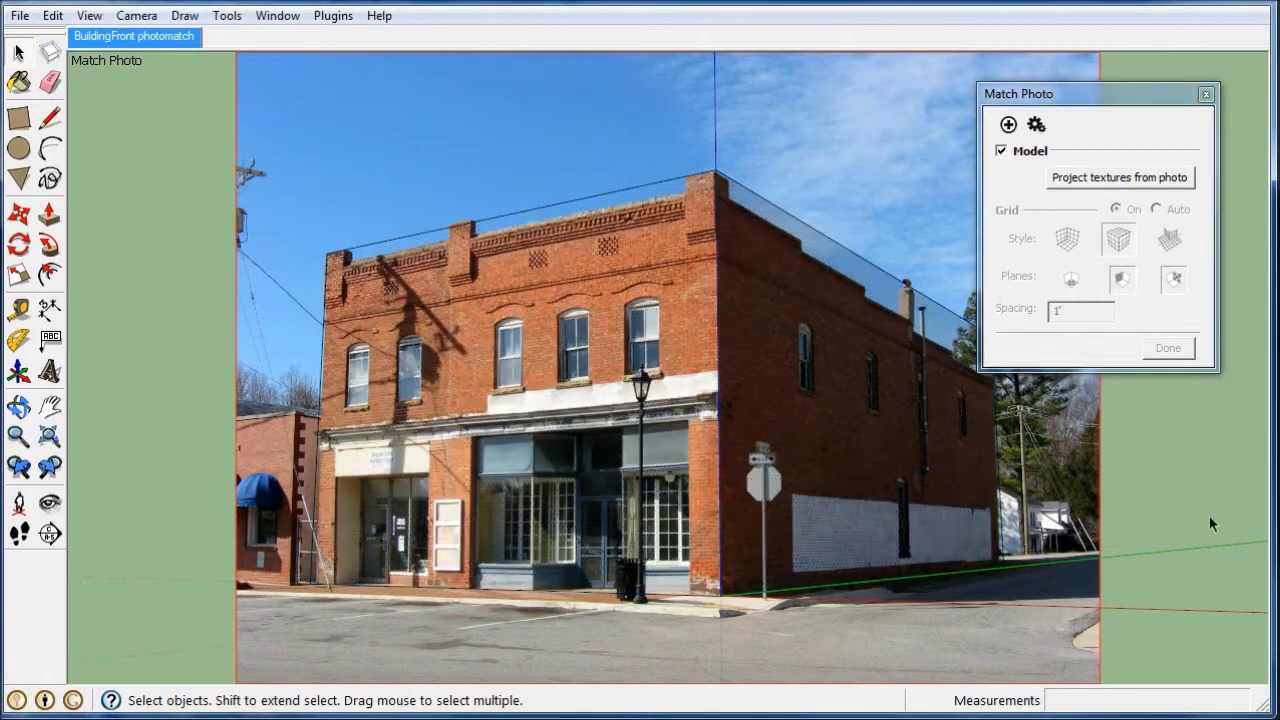
middle_click_drag(1209, 515, 794, 594)
scroll(476, 412, "down", 3)
middle_click_drag(400, 440, 571, 441)
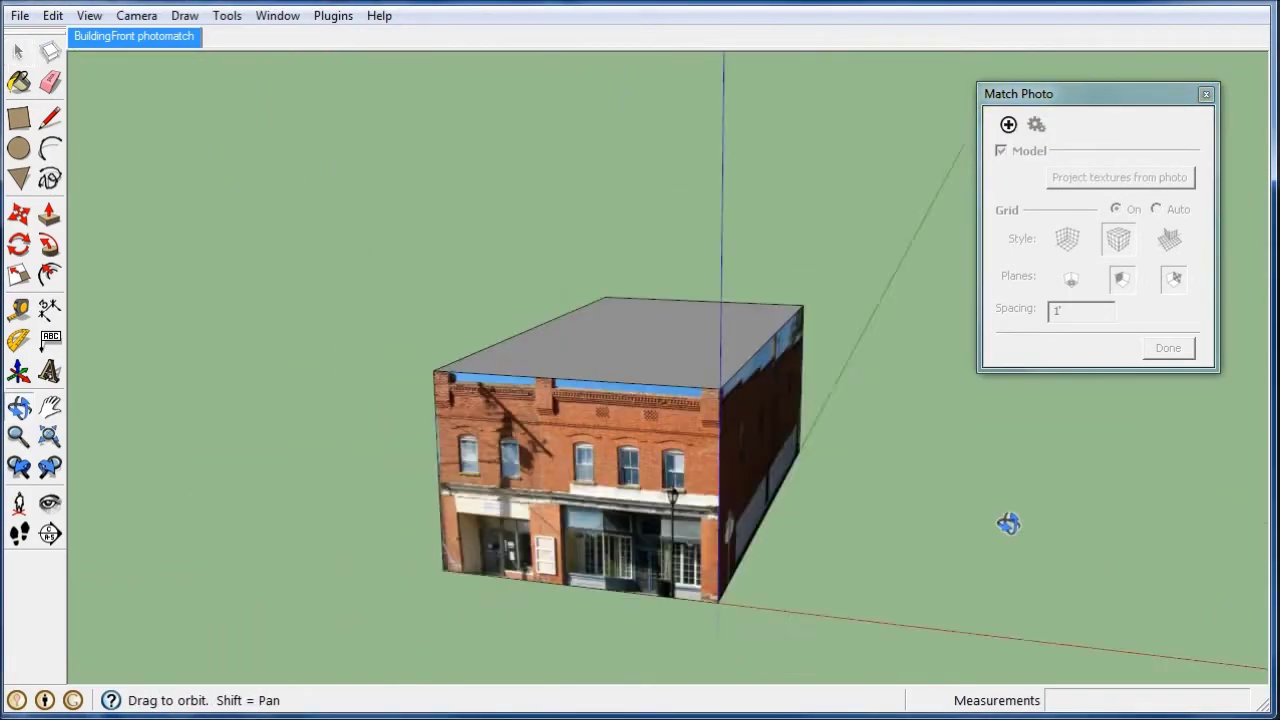
scroll(571, 441, "up", 1)
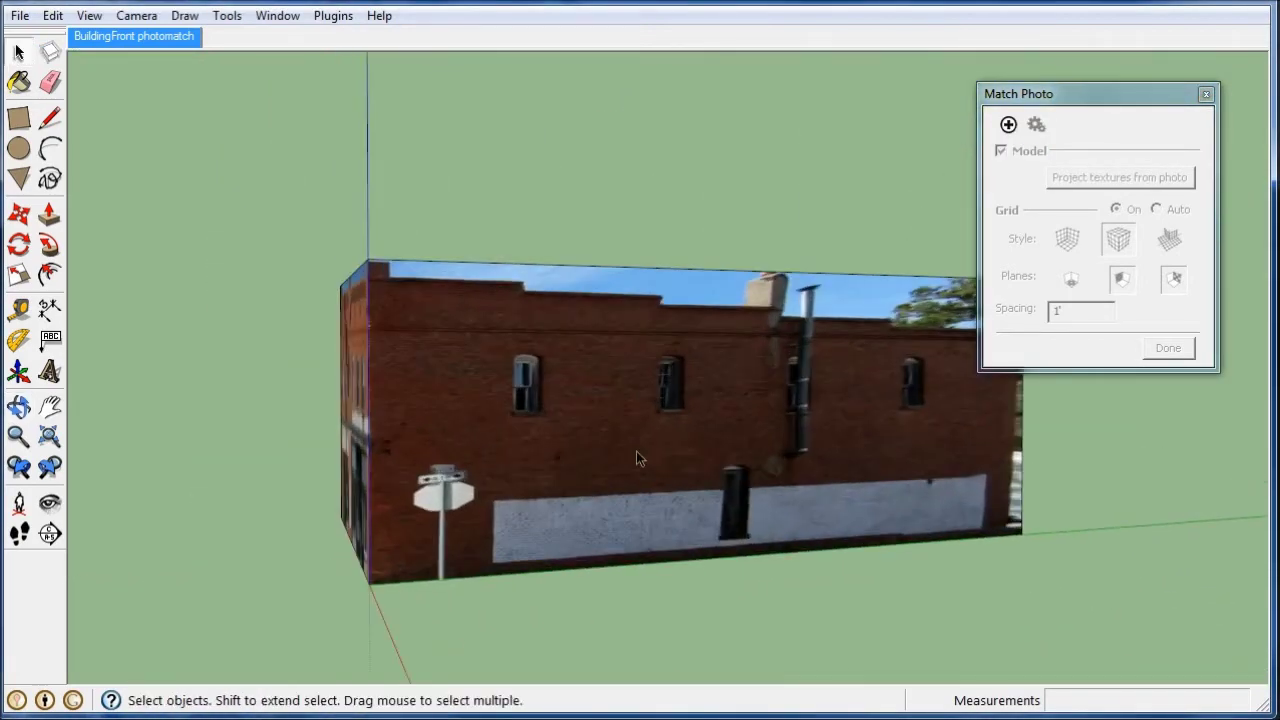
scroll(636, 451, "up", 3)
scroll(588, 430, "down", 2)
scroll(512, 449, "up", 1)
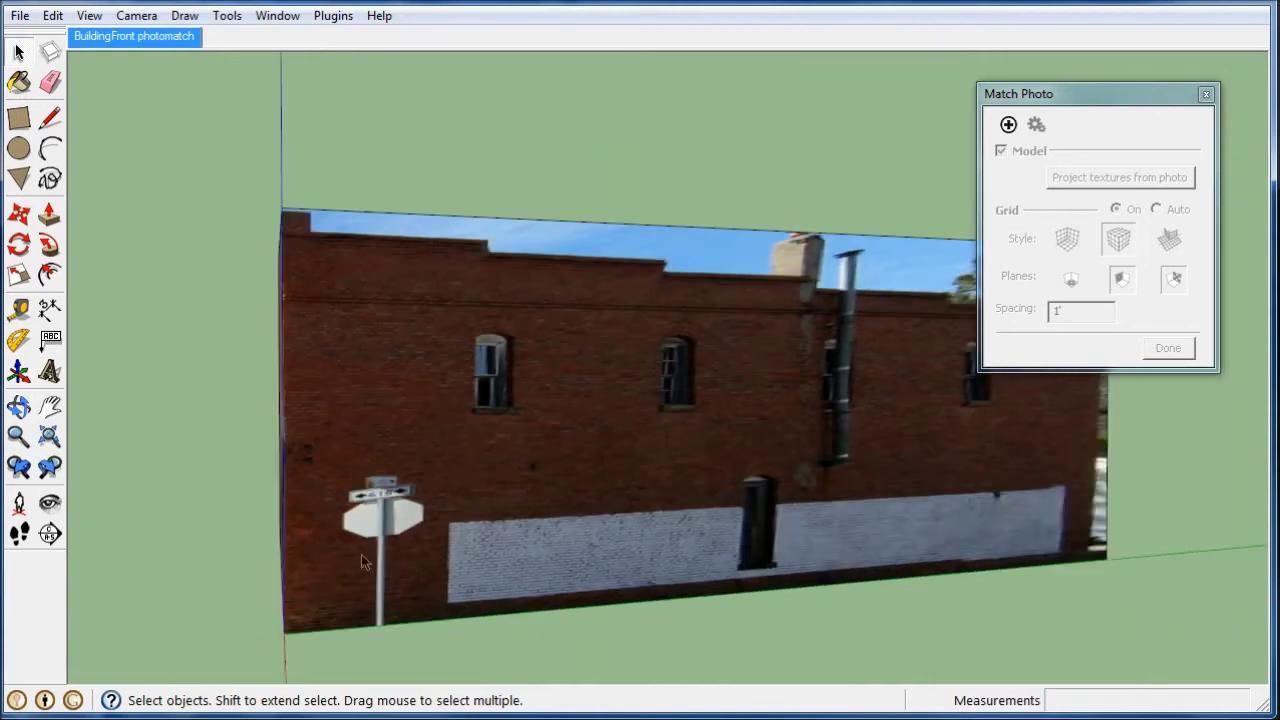
middle_click_drag(405, 548, 680, 605)
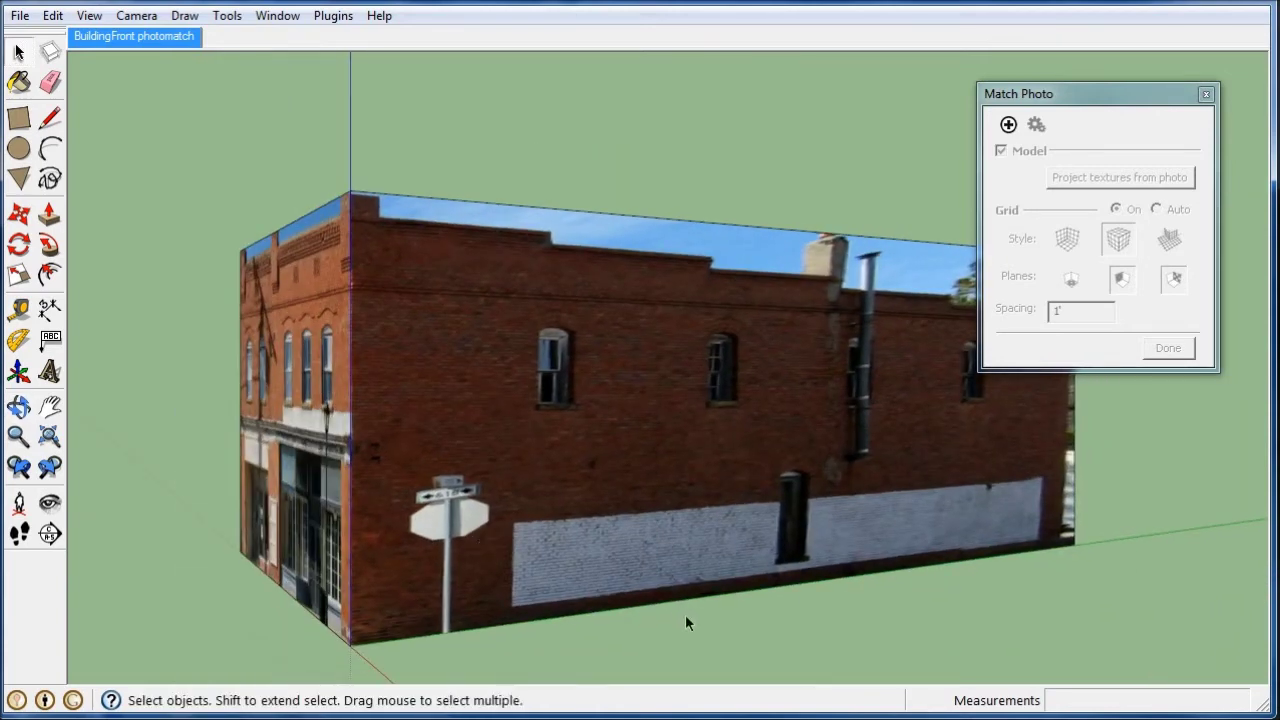
scroll(685, 614, "up", 2)
scroll(568, 541, "up", 2)
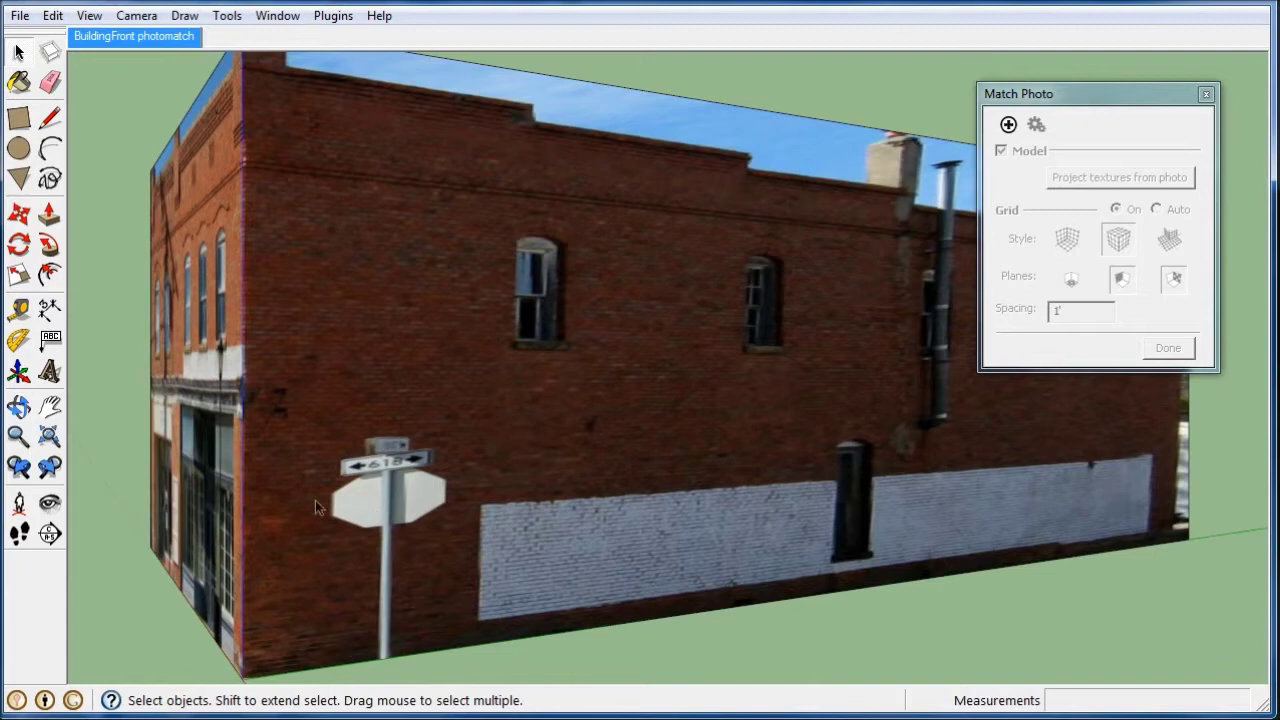
scroll(315, 500, "down", 2)
middle_click_drag(315, 500, 200, 290)
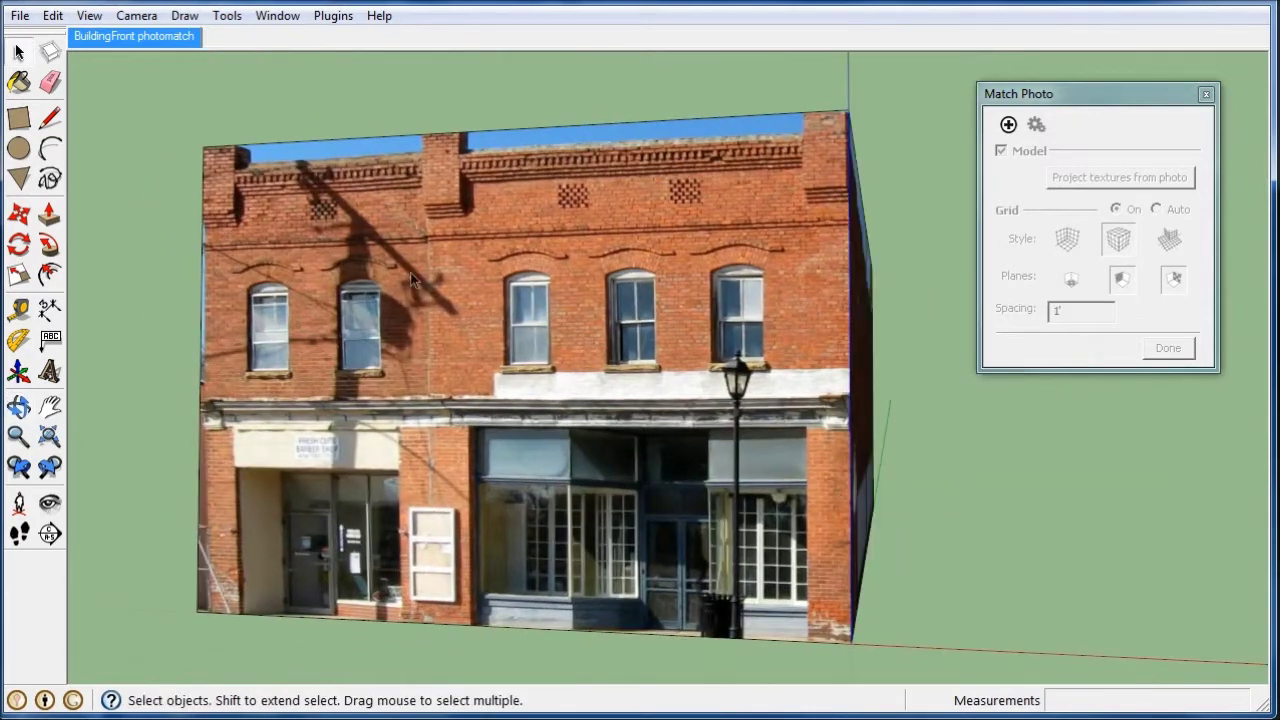
middle_click_drag(770, 407, 765, 434)
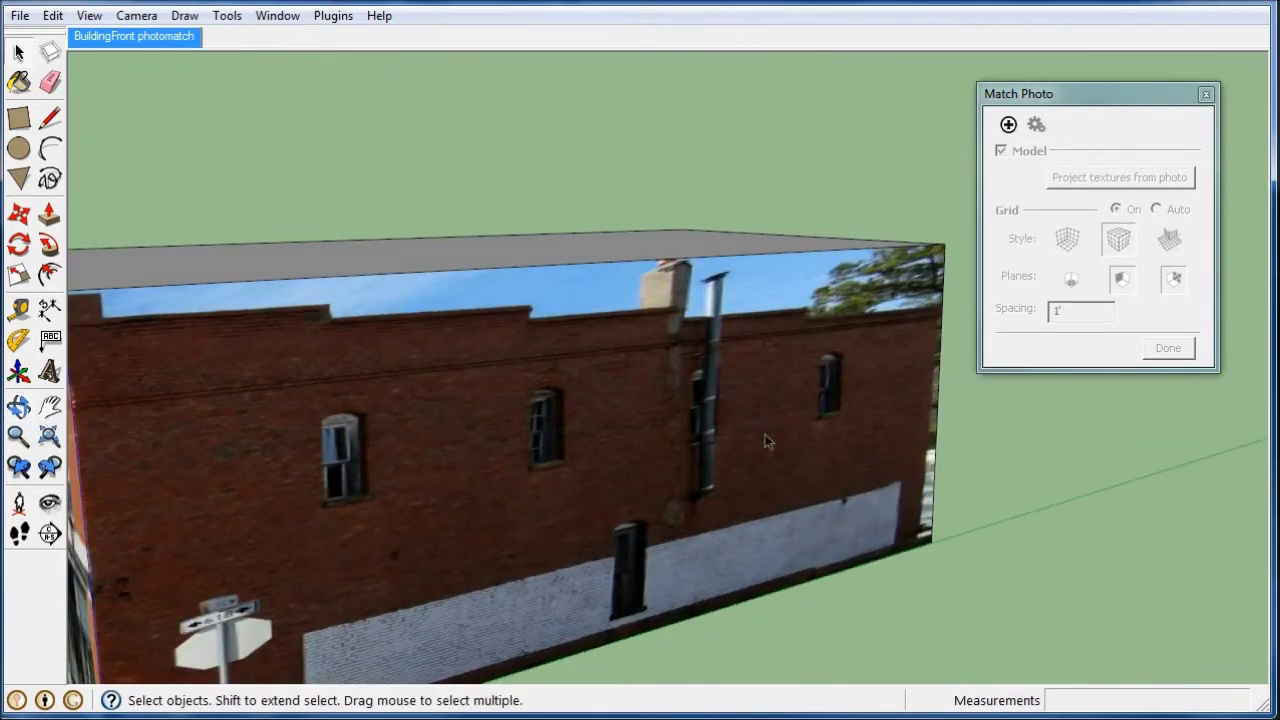
scroll(765, 434, "down", 3)
scroll(505, 437, "up", 2)
scroll(505, 437, "up", 2)
scroll(498, 381, "up", 2)
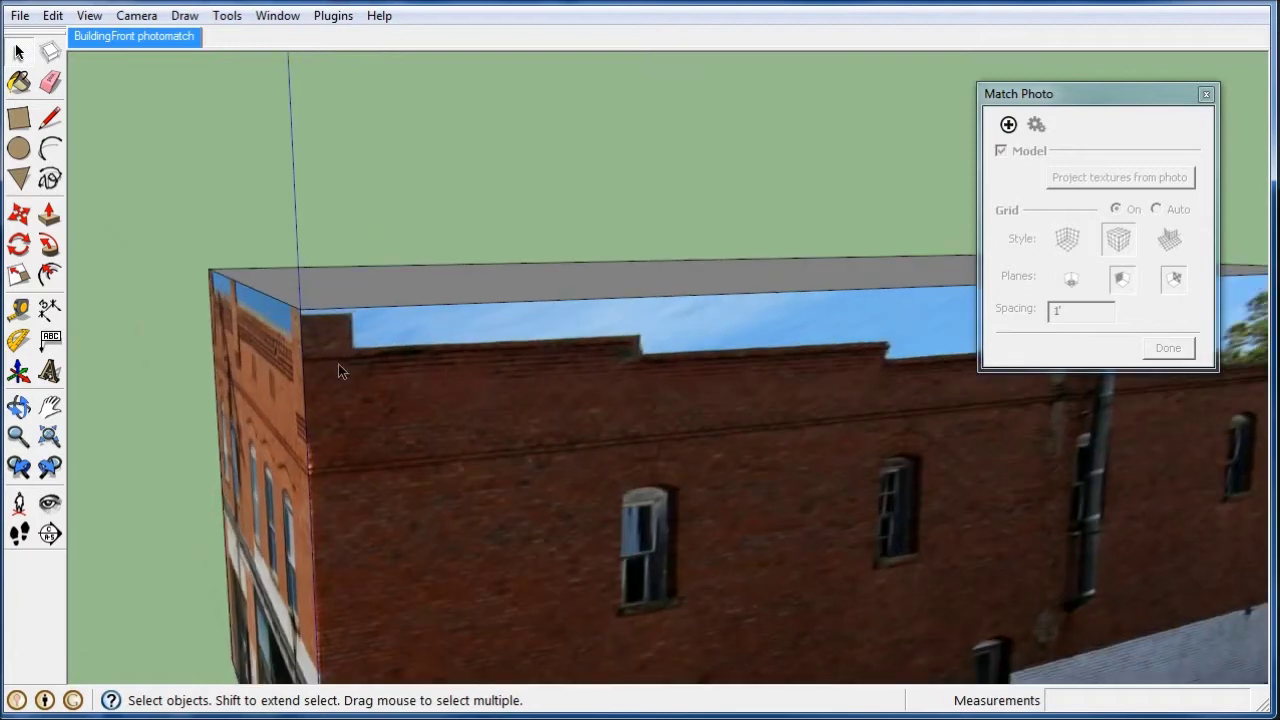
- Trace the stepped parapet roofline on the side wall to the building's right corner
left_click(50, 117)
scroll(320, 300, "up", 1)
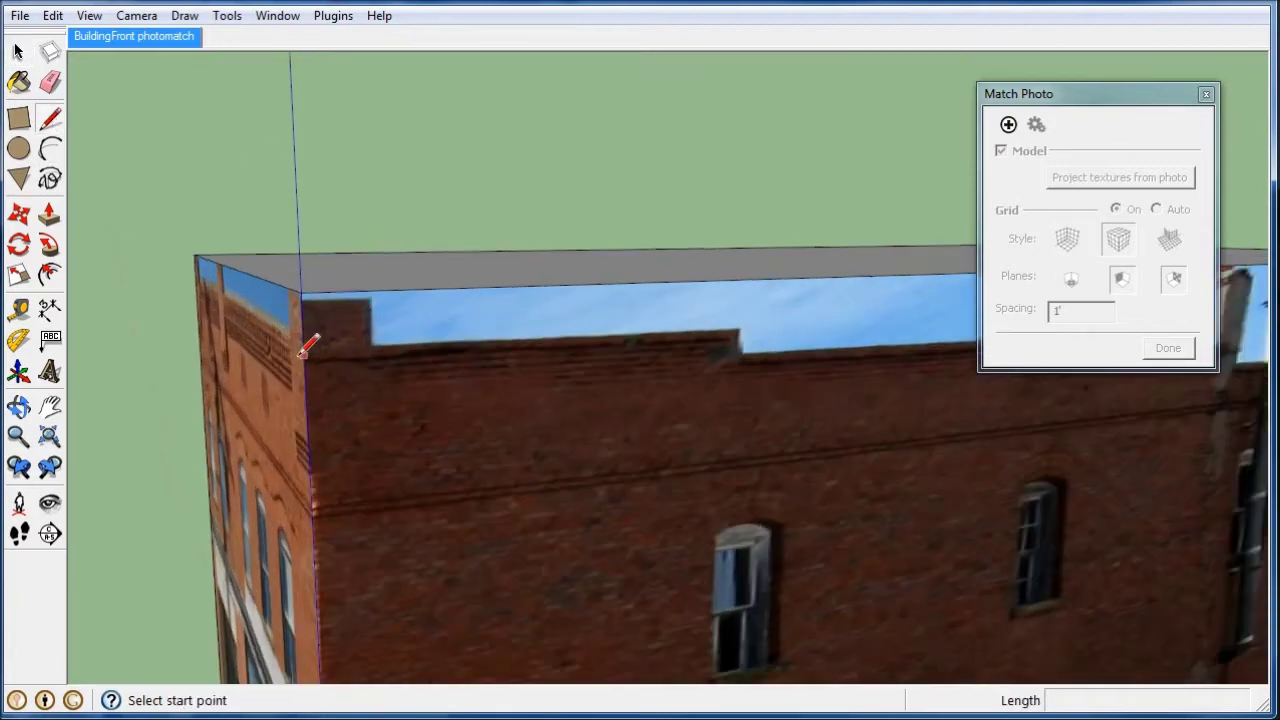
scroll(315, 310, "up", 2)
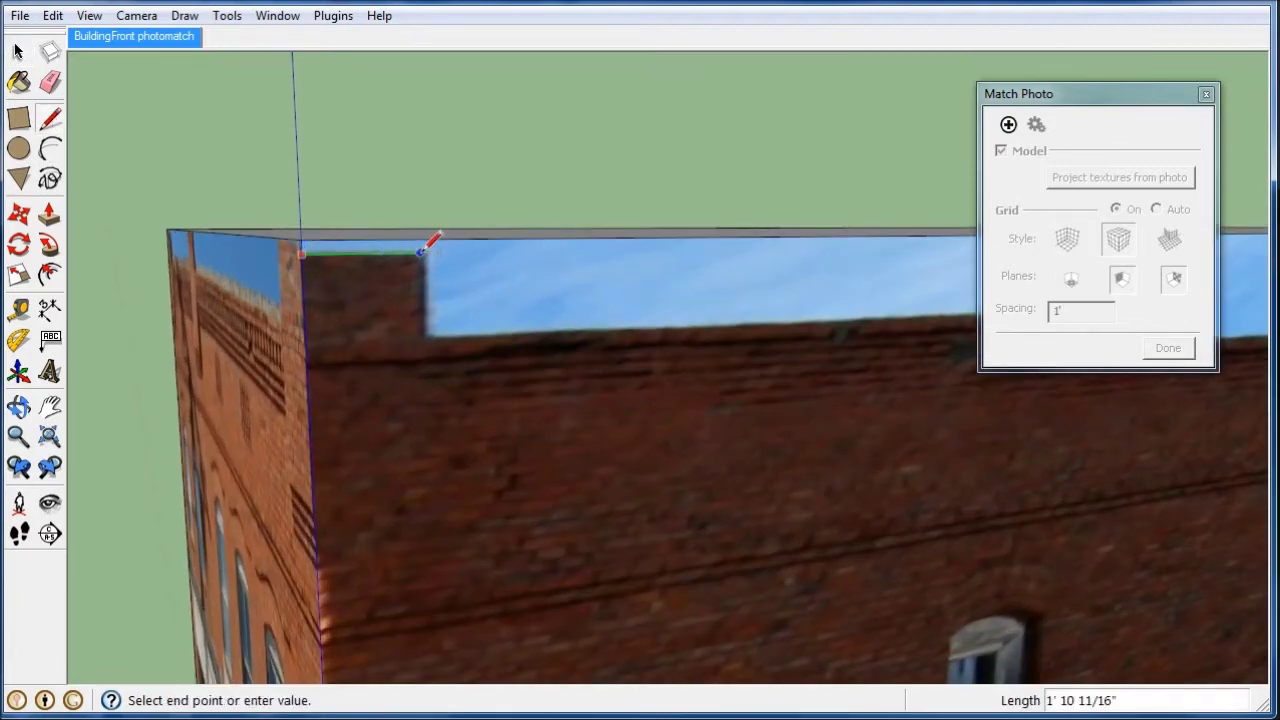
scroll(431, 336, "down", 2)
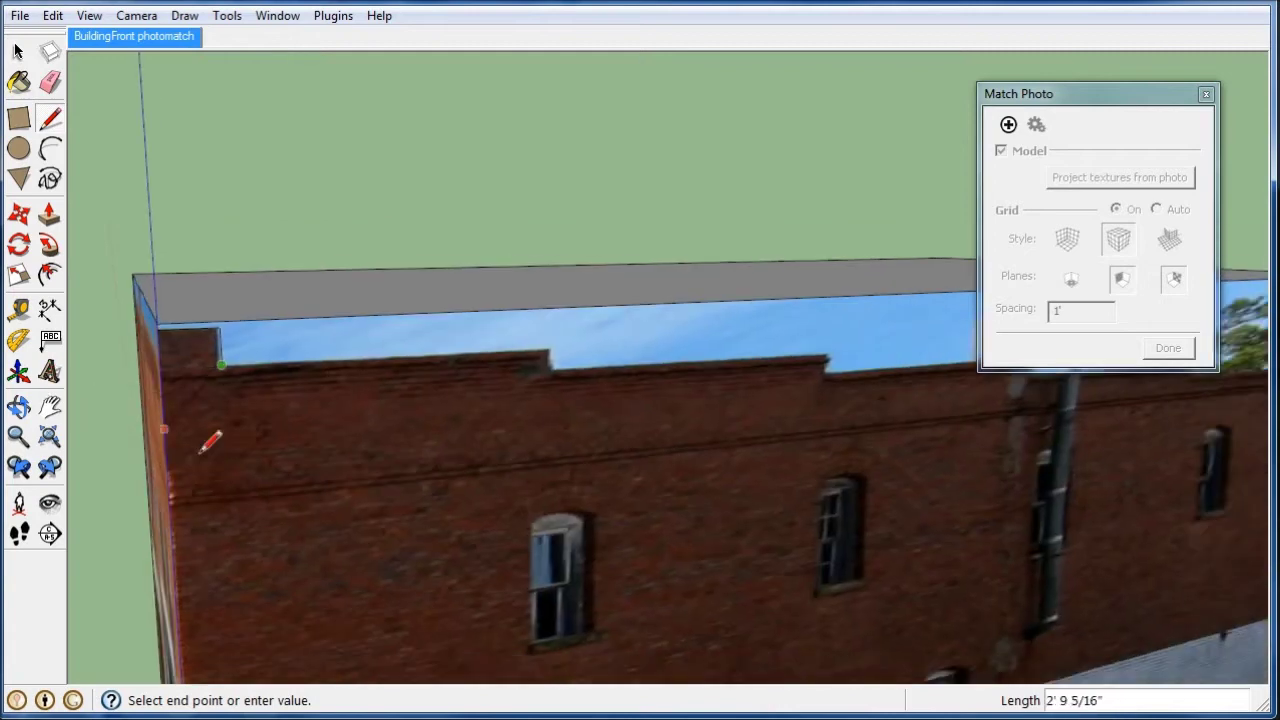
scroll(445, 350, "down", 1)
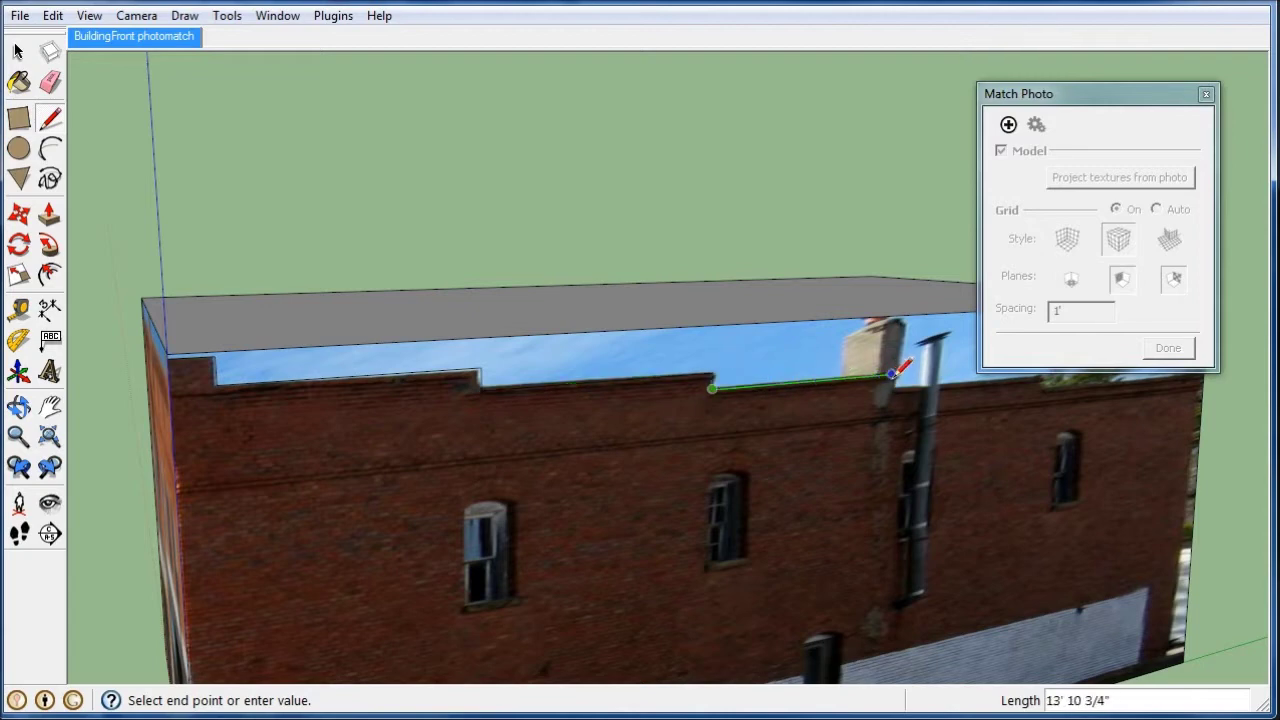
scroll(394, 469, "down", 1)
scroll(700, 420, "up", 2)
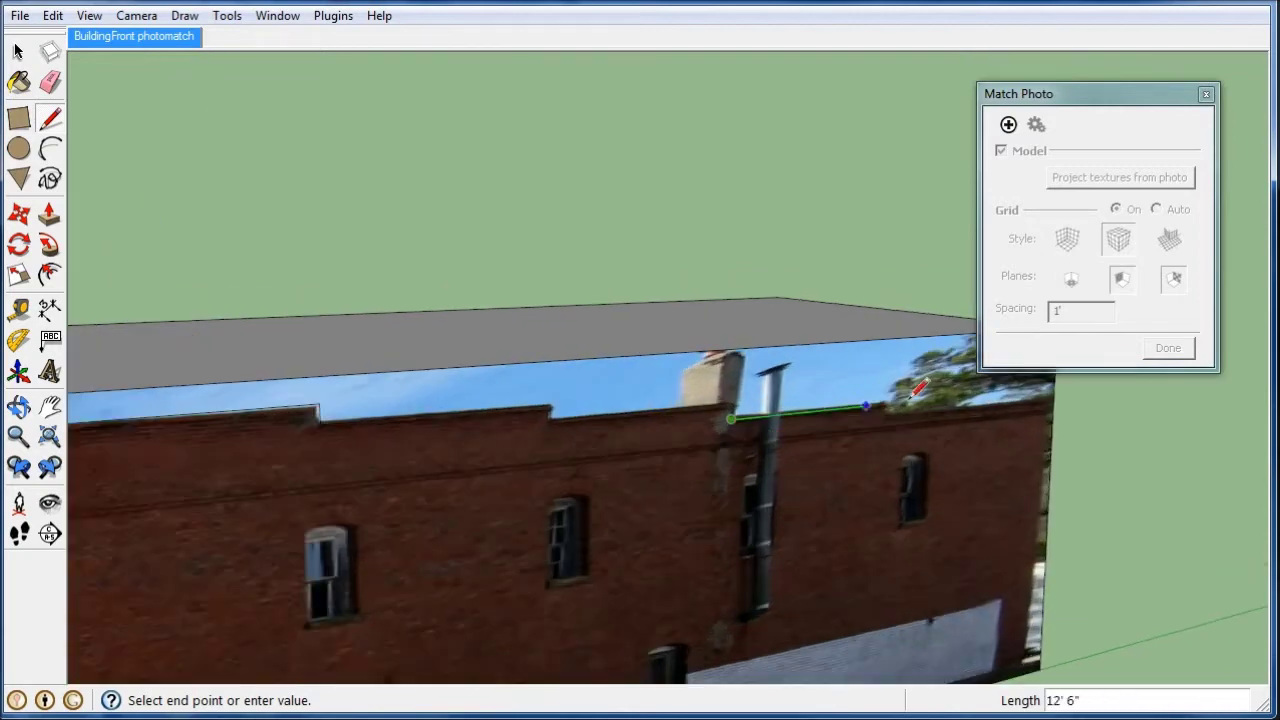
scroll(920, 392, "up", 1)
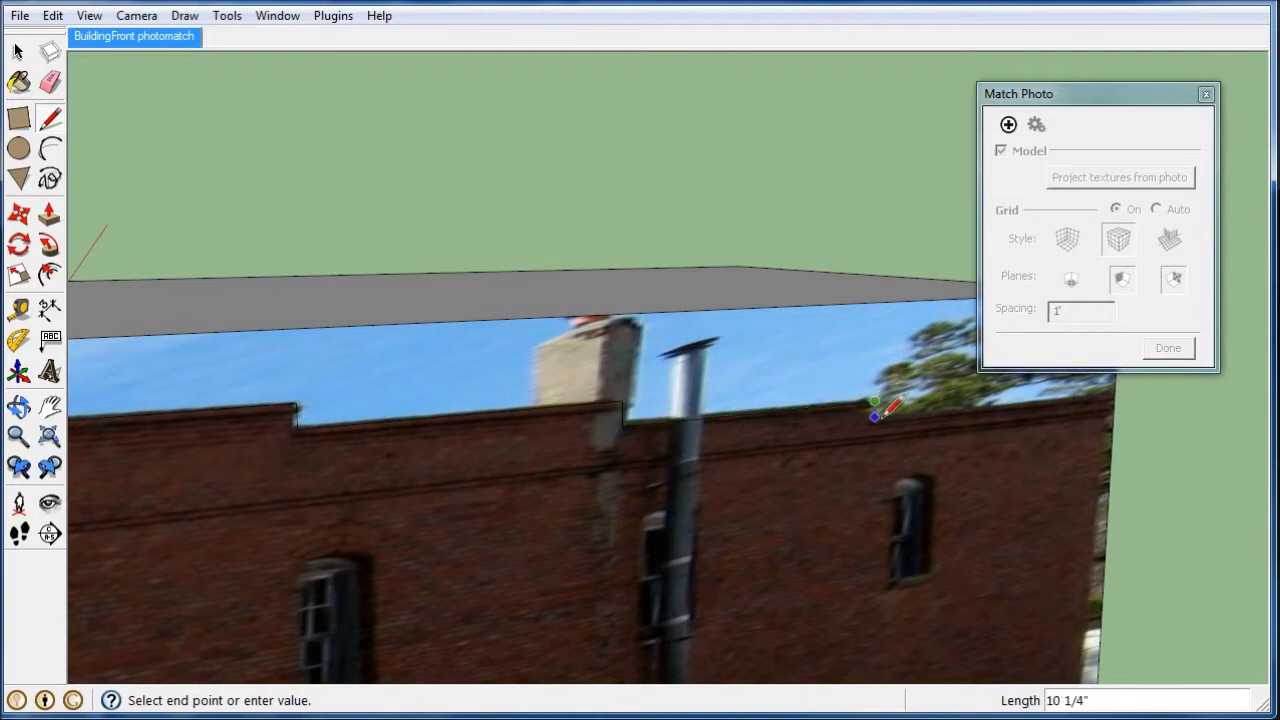
left_click(1115, 390)
scroll(1068, 425, "down", 3)
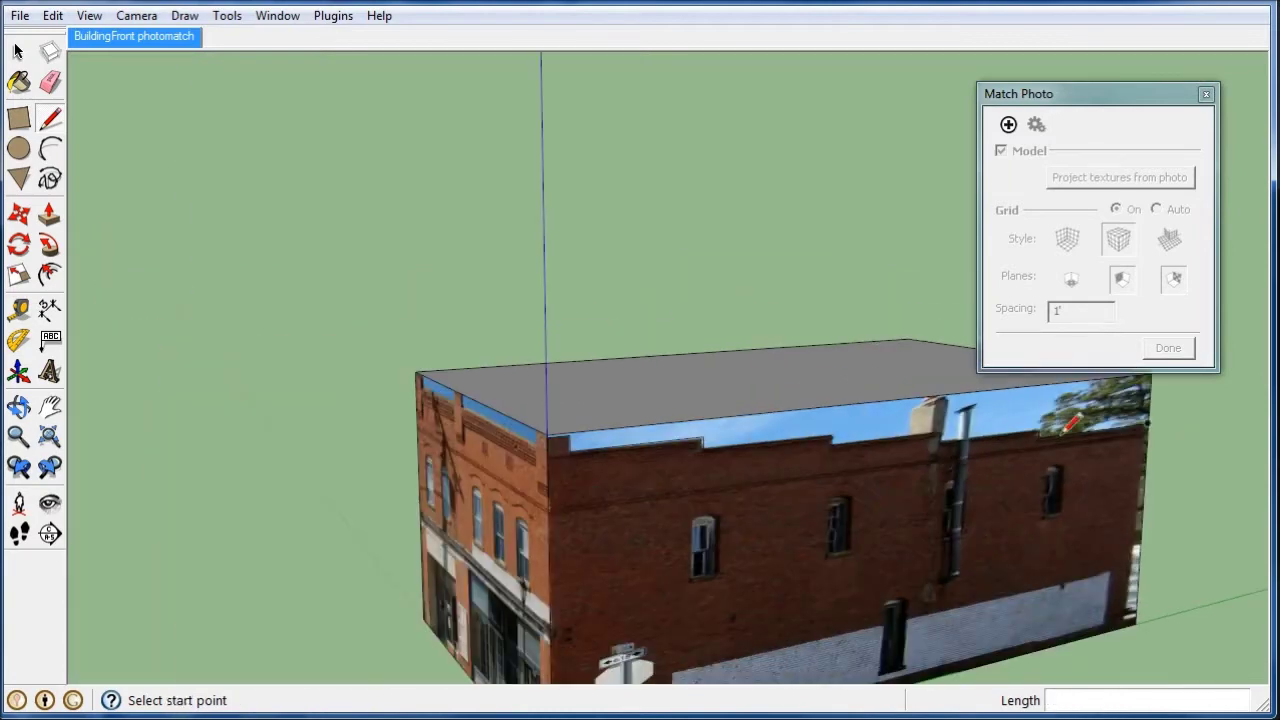
- Push the box's top face down to the traced roofline, forming stepped roof sections
left_click(49, 213)
left_click(865, 428)
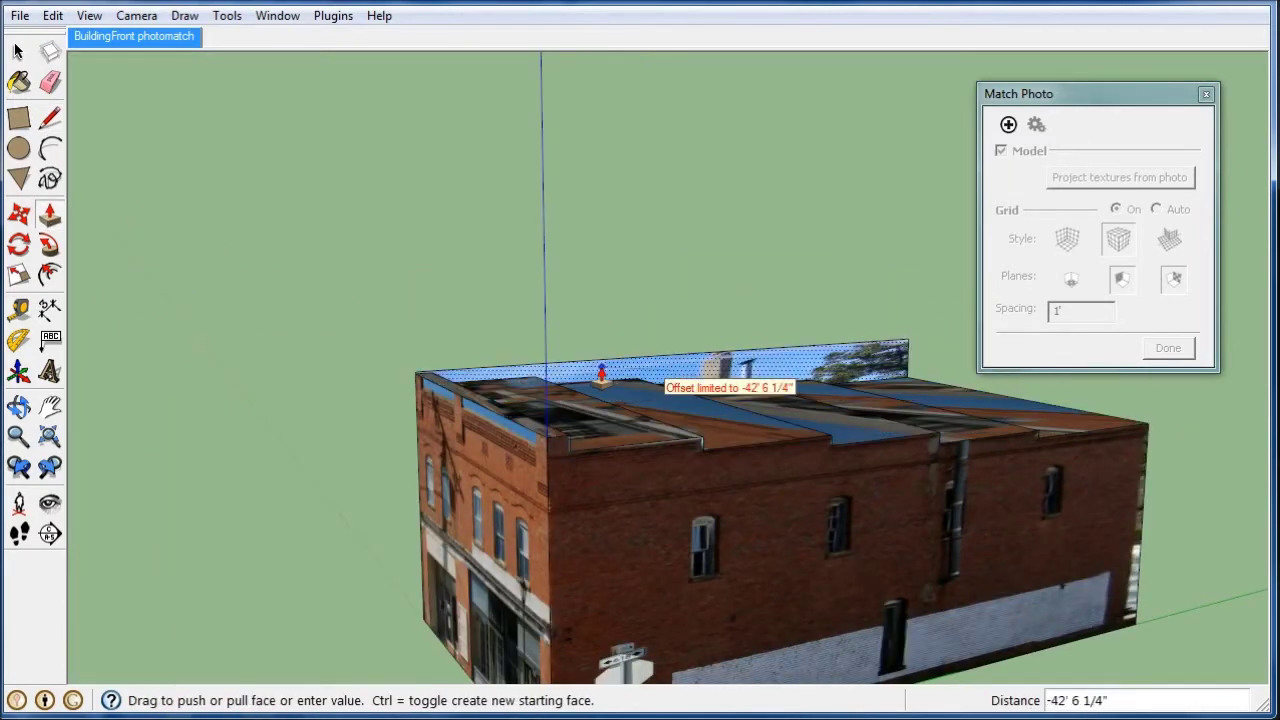
left_click(599, 372)
middle_click_drag(287, 343, 327, 365)
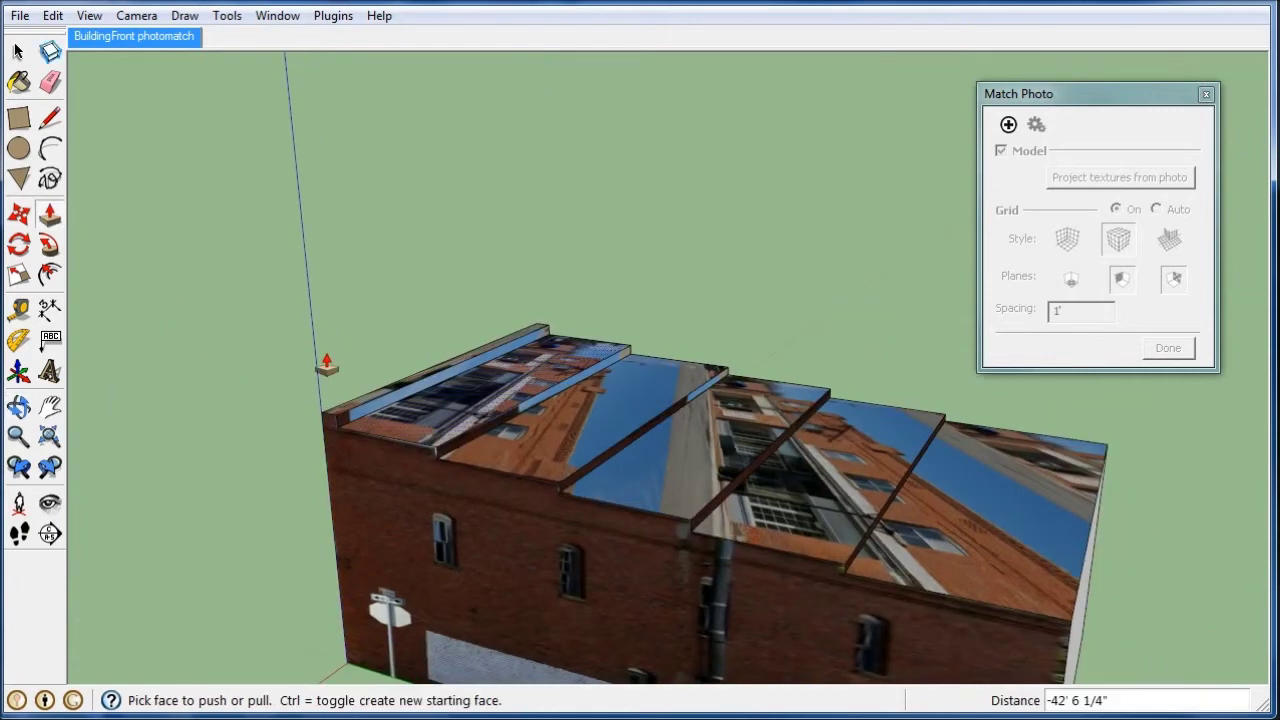
left_click(19, 85)
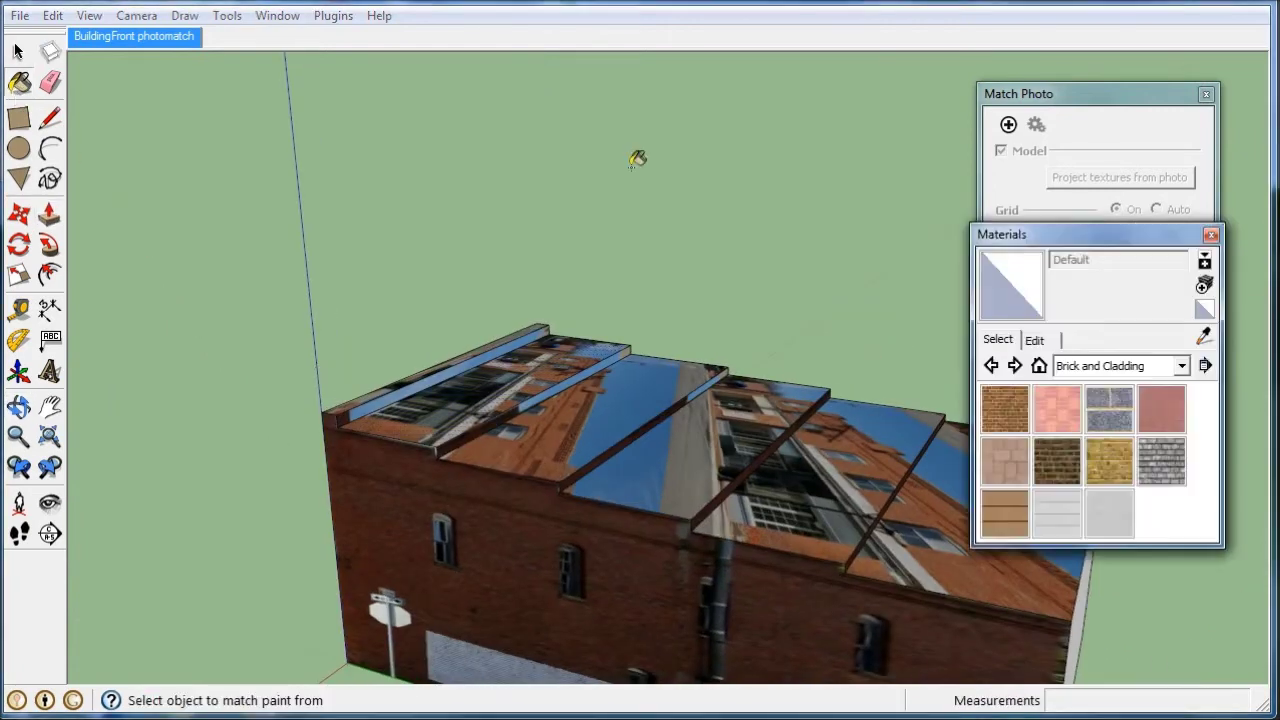
- Paint the five stepped roof strips with Asphalt_New from the Asphalt and Concrete collection
left_click(1181, 366)
scroll(1160, 440, "up", 1)
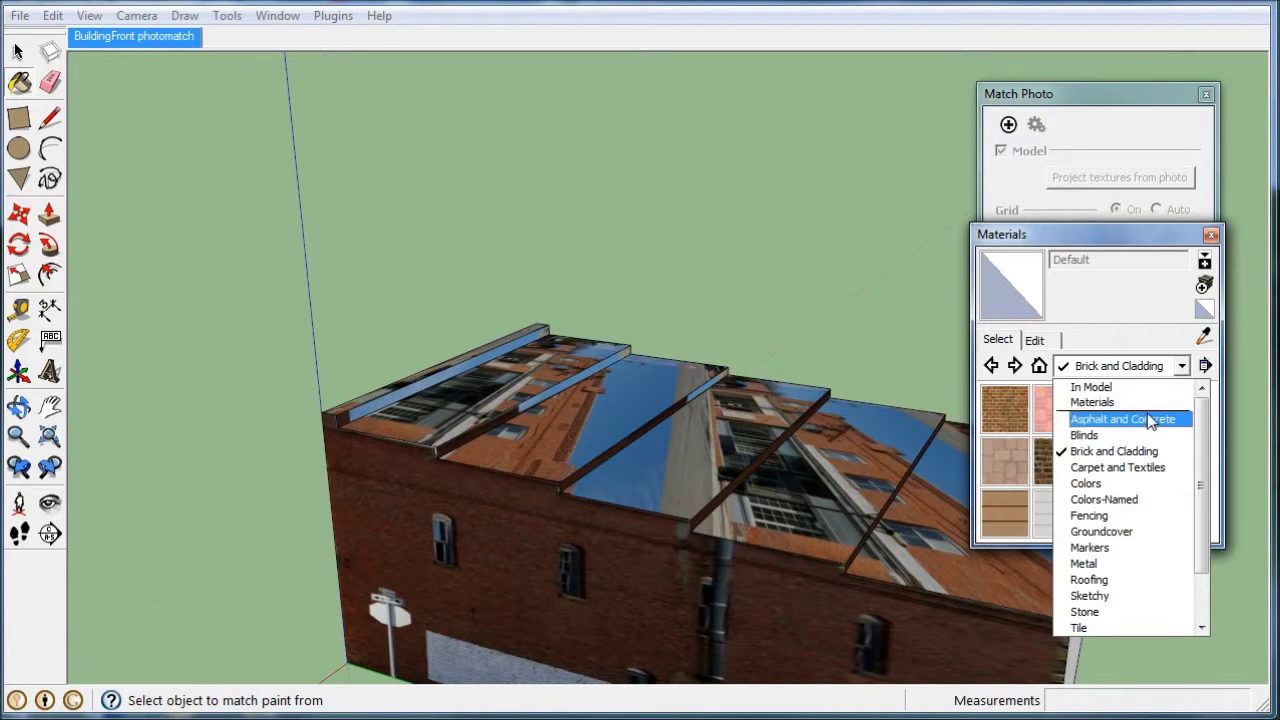
left_click(1150, 421)
left_click(477, 355)
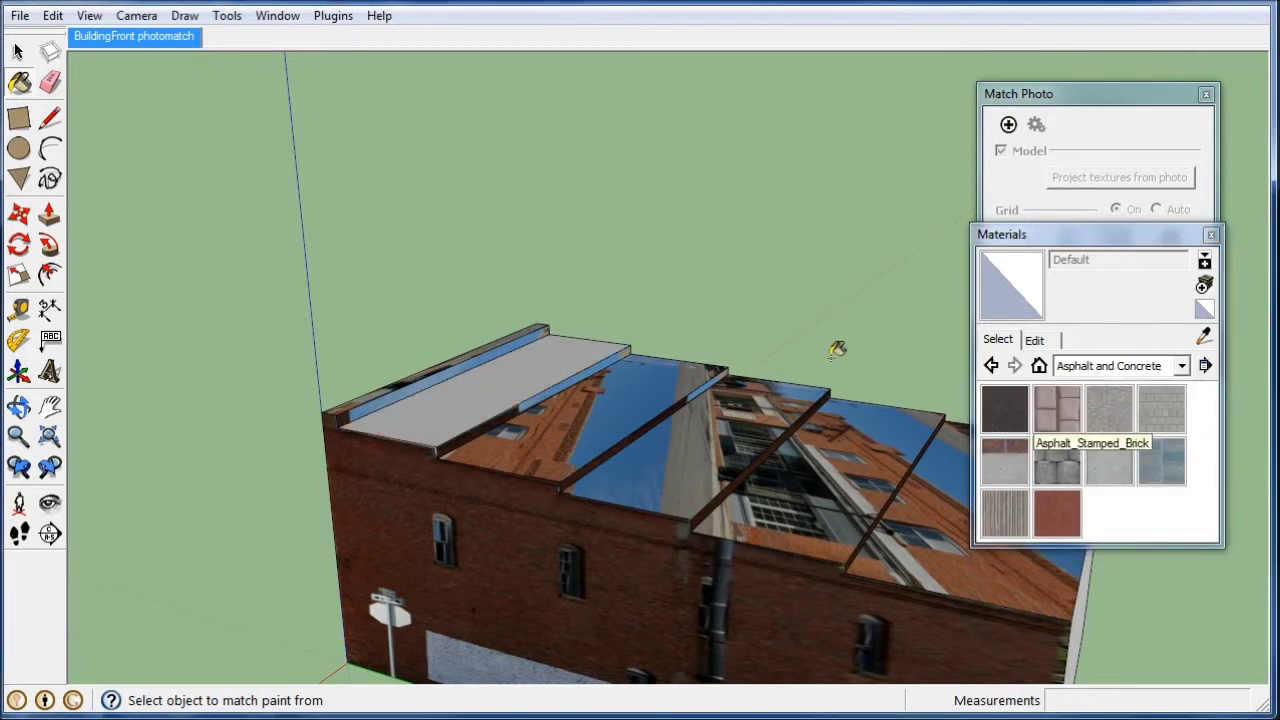
left_click(1004, 408)
left_click(457, 375)
left_click(630, 405)
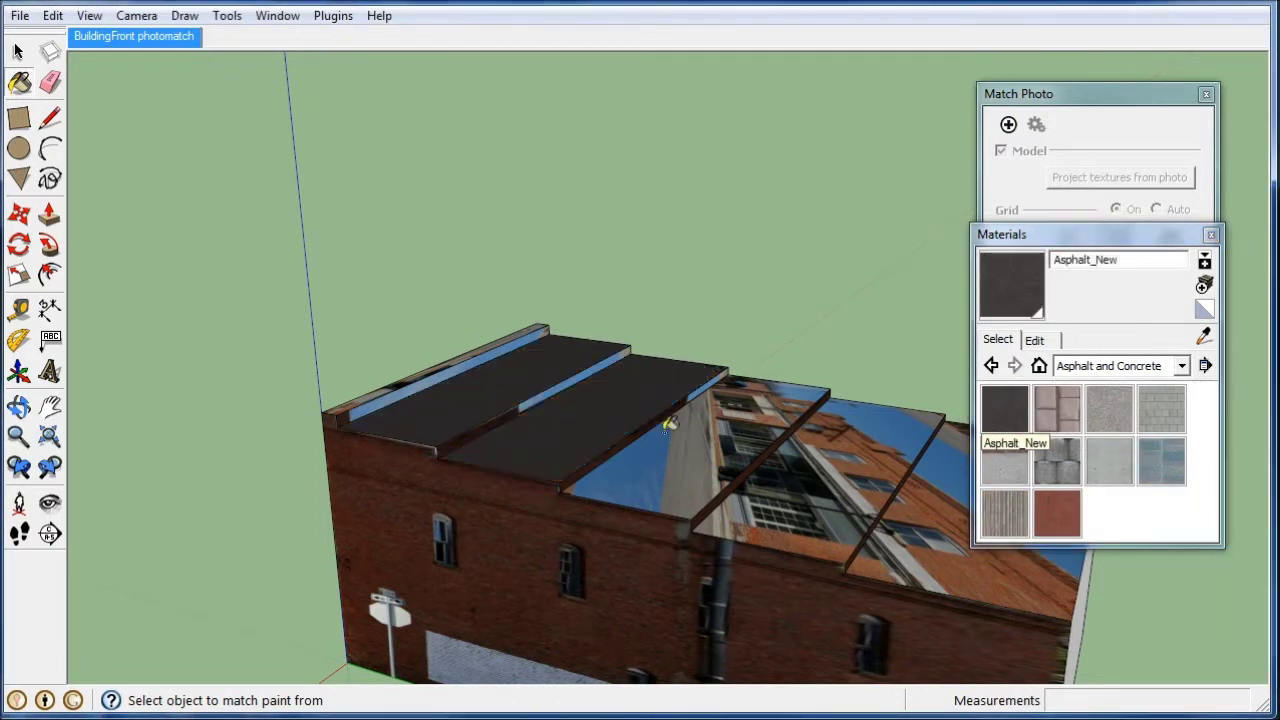
left_click(708, 456)
left_click(842, 453)
left_click(926, 517)
mouse_move(480, 560)
middle_mouse_down()
mouse_move(565, 570)
mouse_move(795, 390)
middle_mouse_up()
- Push the sky-textured face above the left front parapet down behind it
left_click(49, 120)
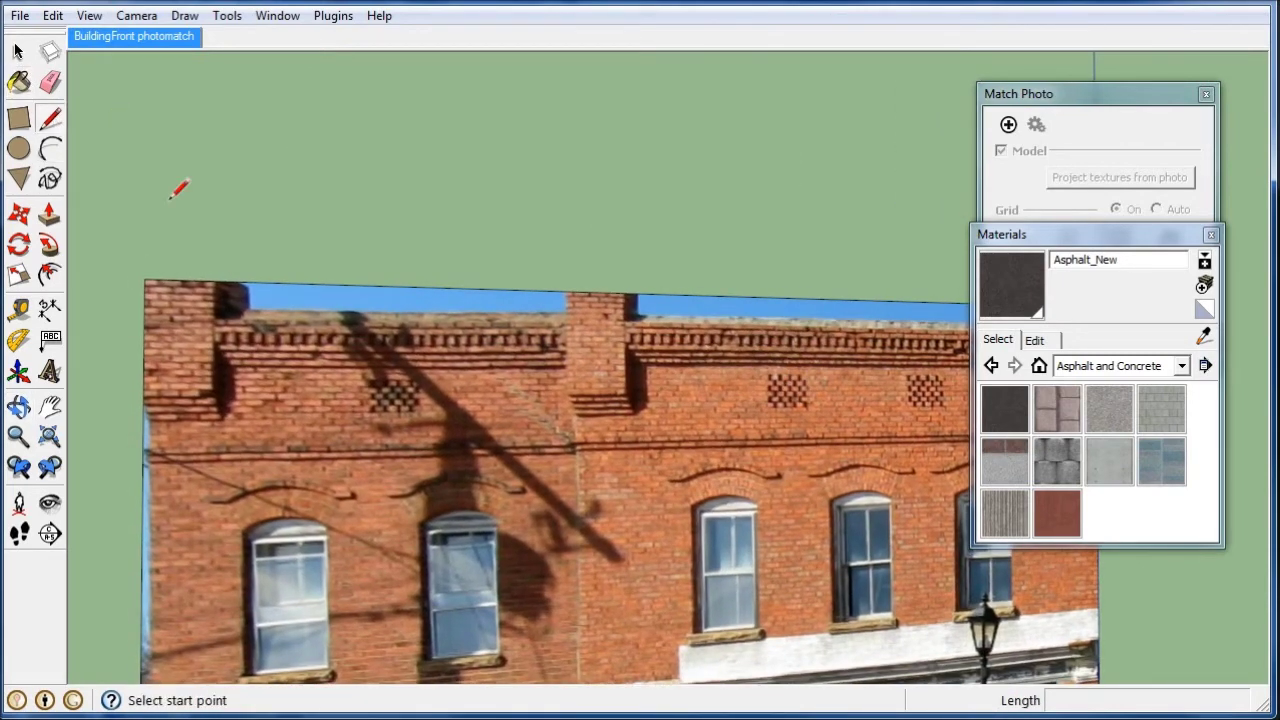
left_click(210, 283)
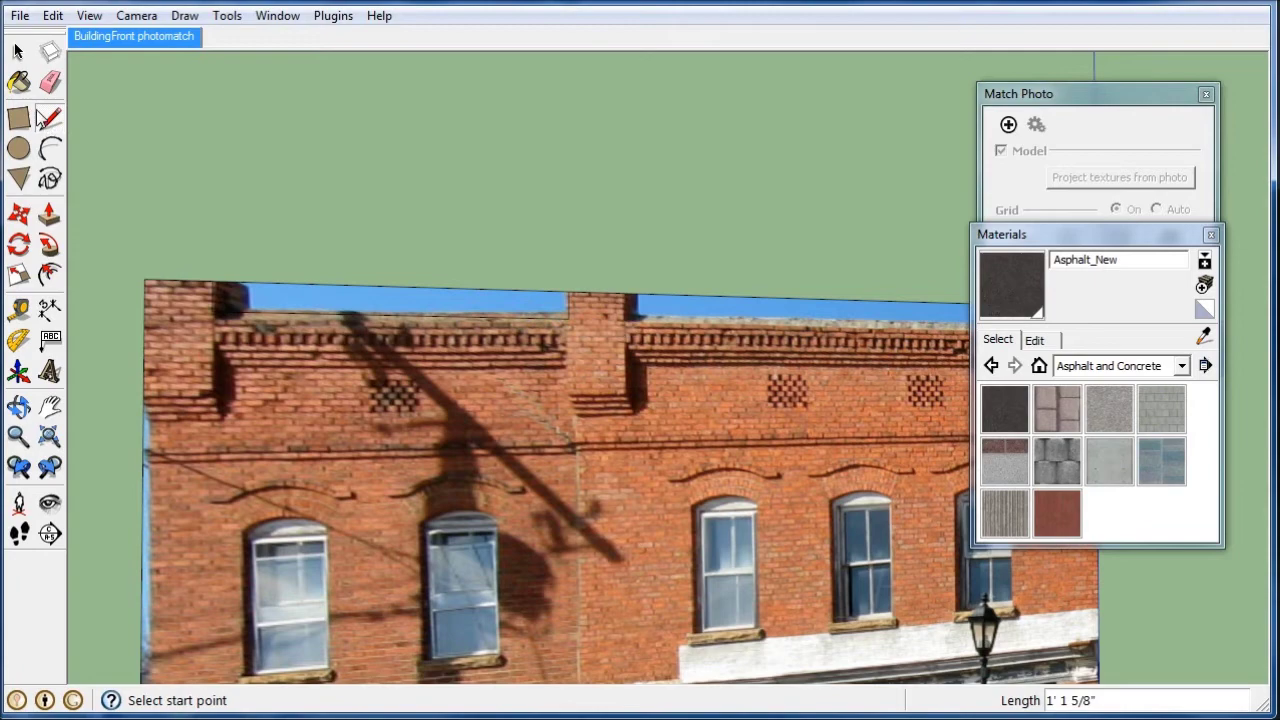
key("space")
middle_click_drag(266, 243, 522, 350)
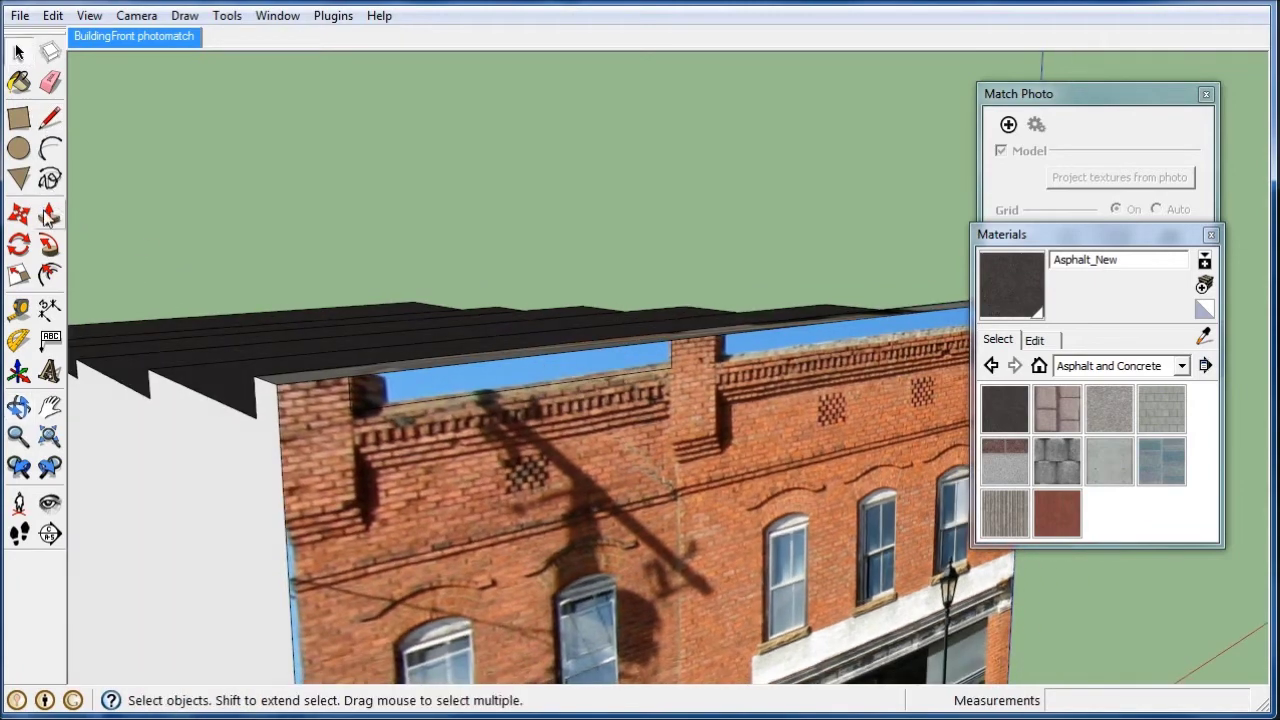
left_click(48, 218)
left_click(460, 378)
left_click(428, 368)
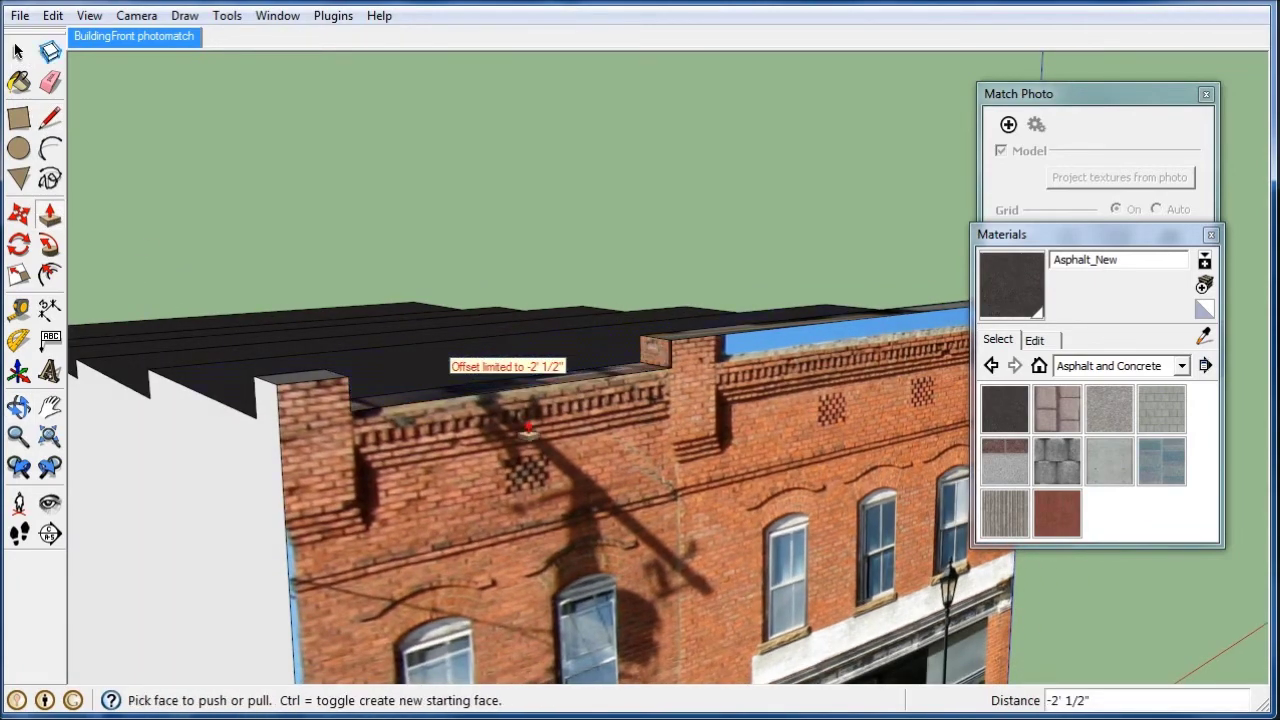
mouse_move(528, 428)
middle_mouse_down()
mouse_move(531, 411)
mouse_move(346, 400)
mouse_move(430, 198)
middle_mouse_up()
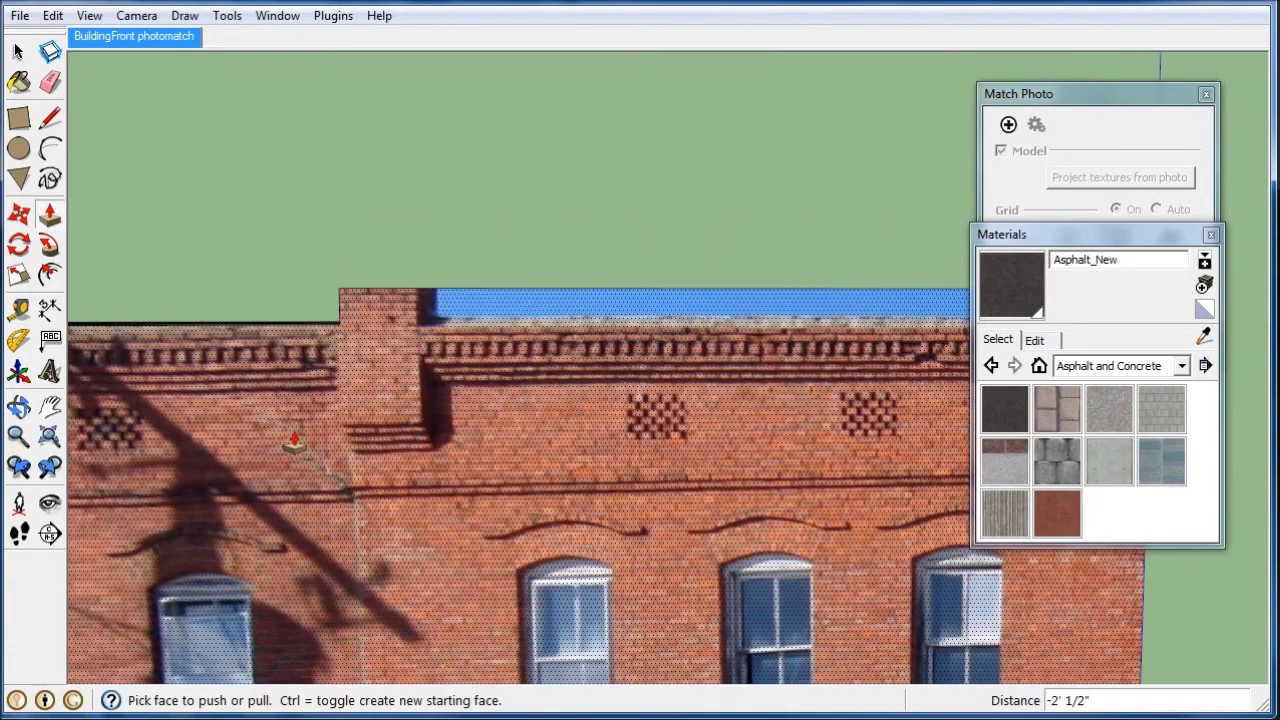
- Trace a line from the chimney corner to the right roof edge and push that sky face down
left_click(50, 118)
left_click(414, 289)
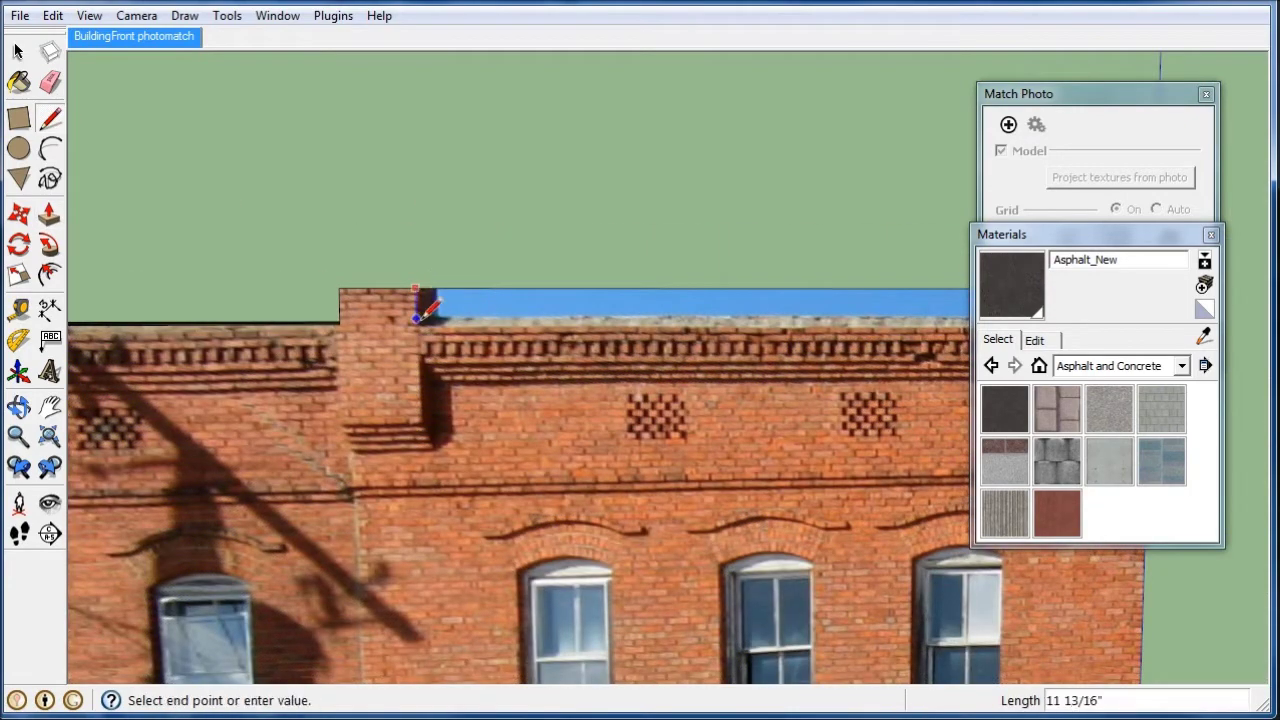
scroll(168, 403, "down", 2)
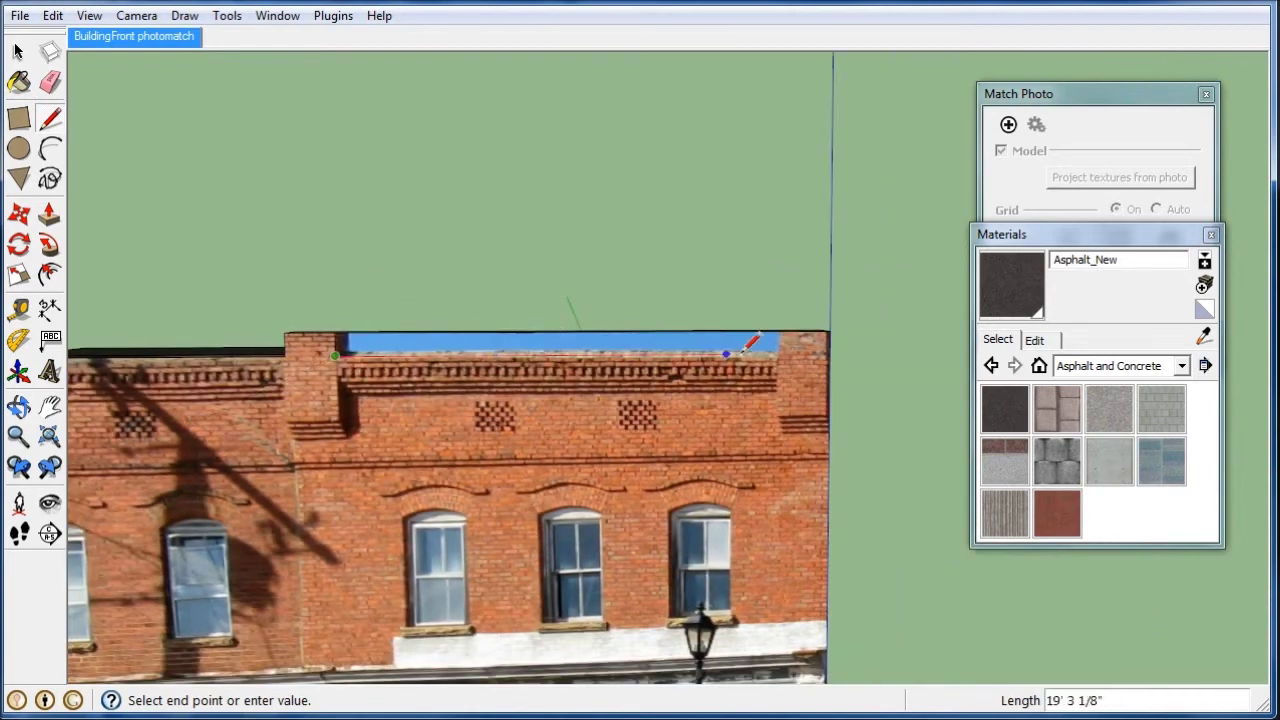
left_click(779, 352)
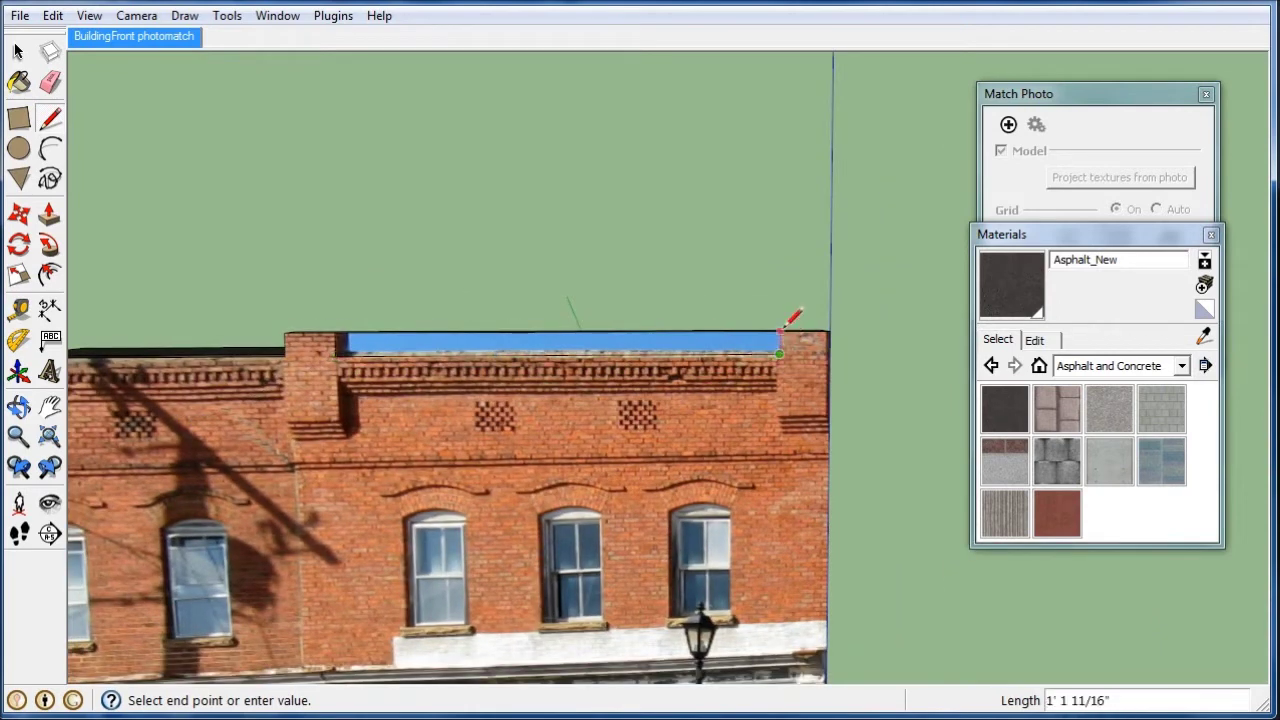
key("Escape")
middle_click_drag(385, 234, 290, 231)
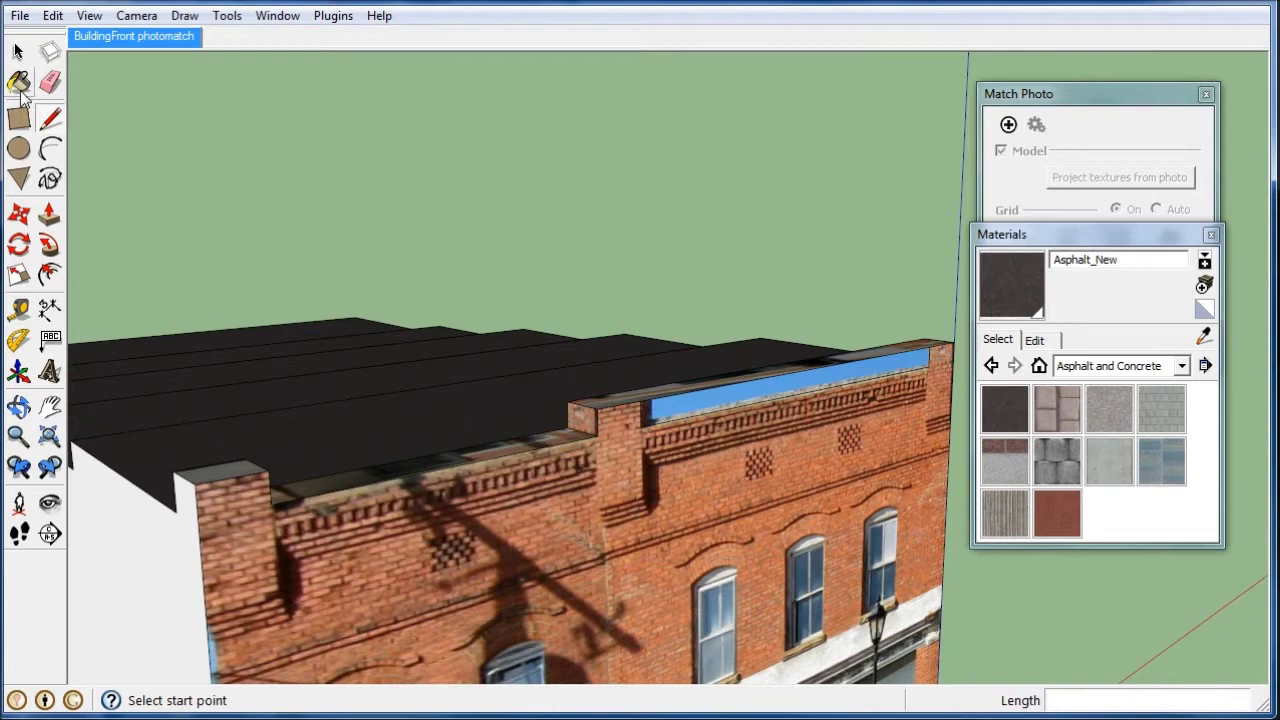
left_click(49, 213)
left_click_drag(662, 398, 690, 395)
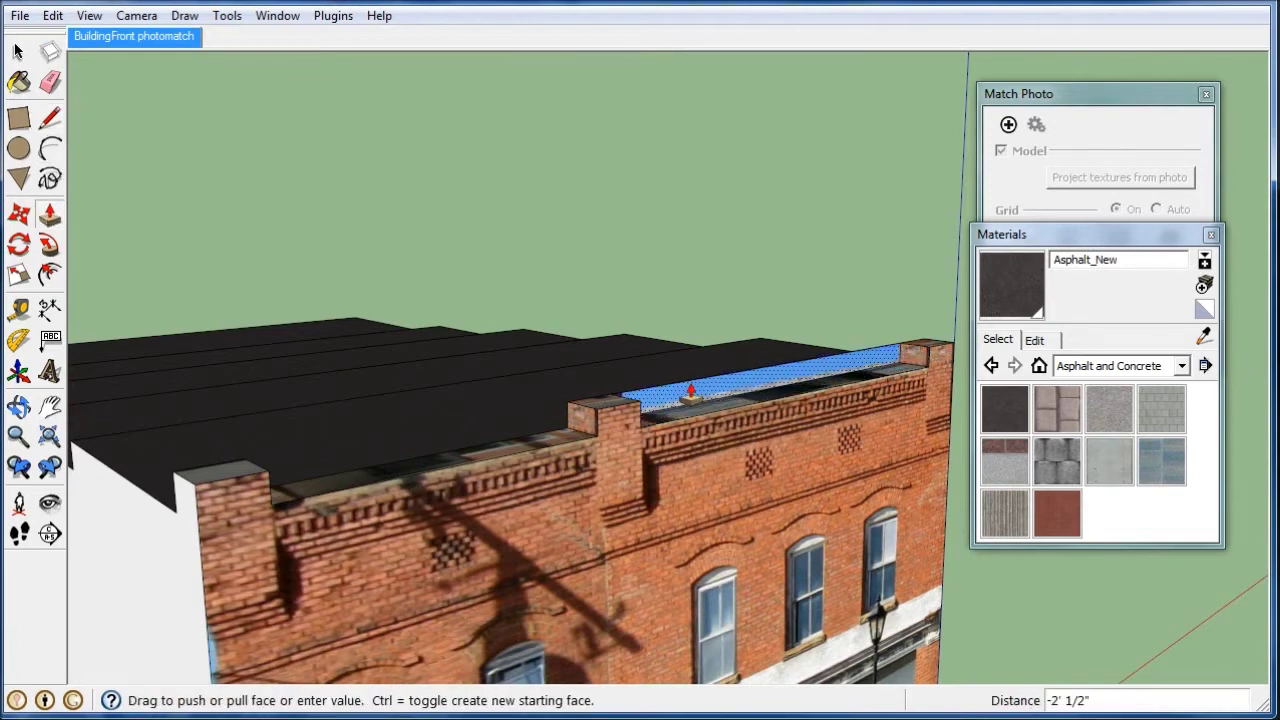
left_click(678, 392)
mouse_move(697, 320)
middle_mouse_down()
mouse_move(790, 523)
mouse_move(249, 429)
middle_mouse_up()
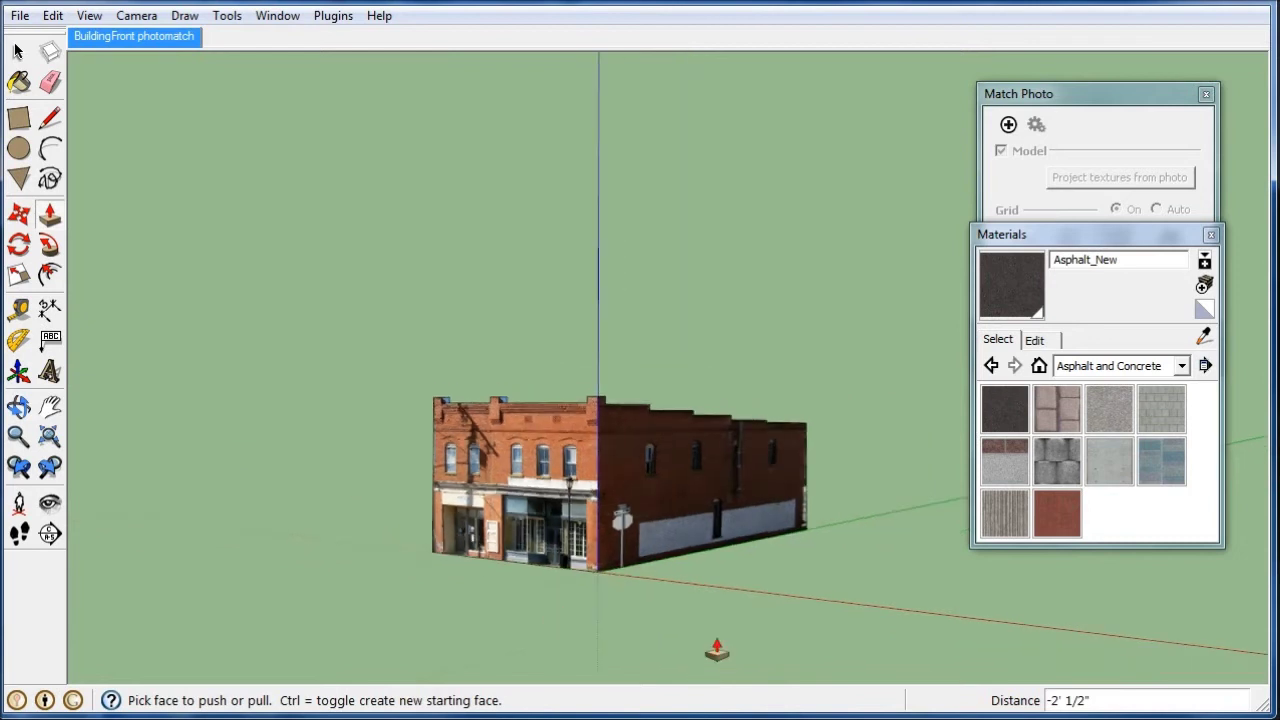
- Orbit and zoom to inspect the building's front facade and long side wall
middle_click_drag(714, 649, 424, 601)
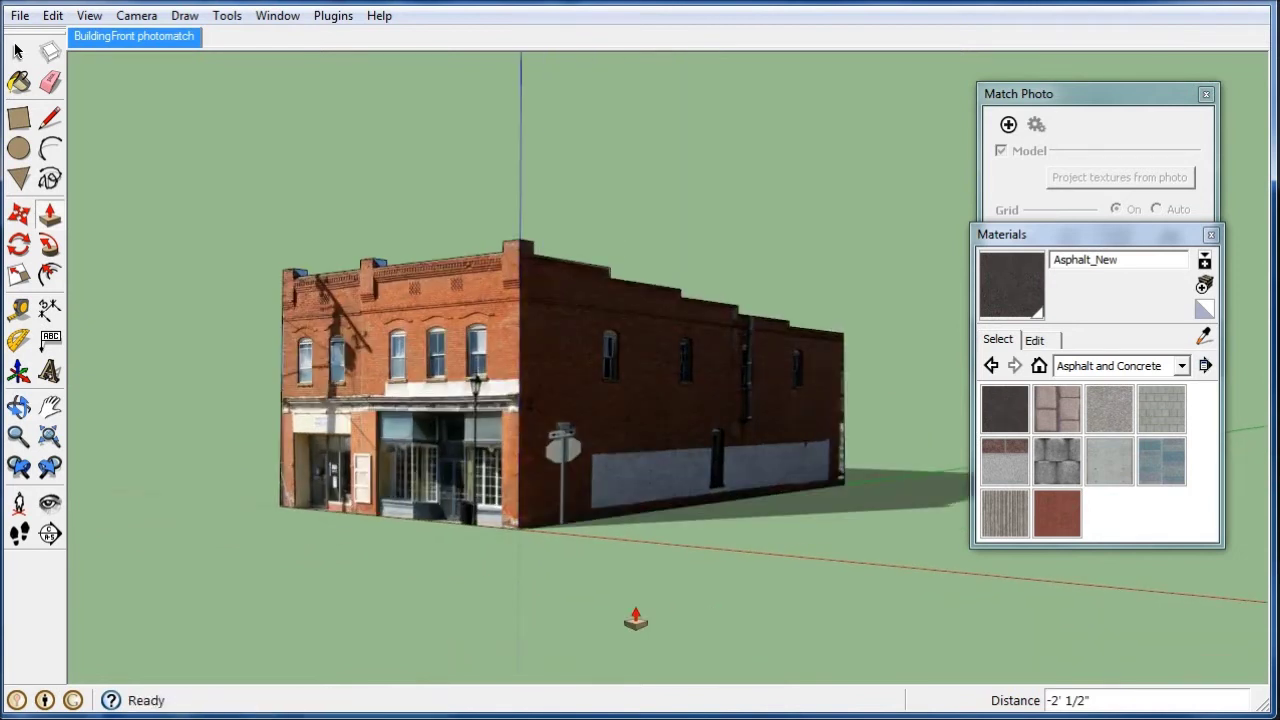
middle_click_drag(629, 614, 709, 662)
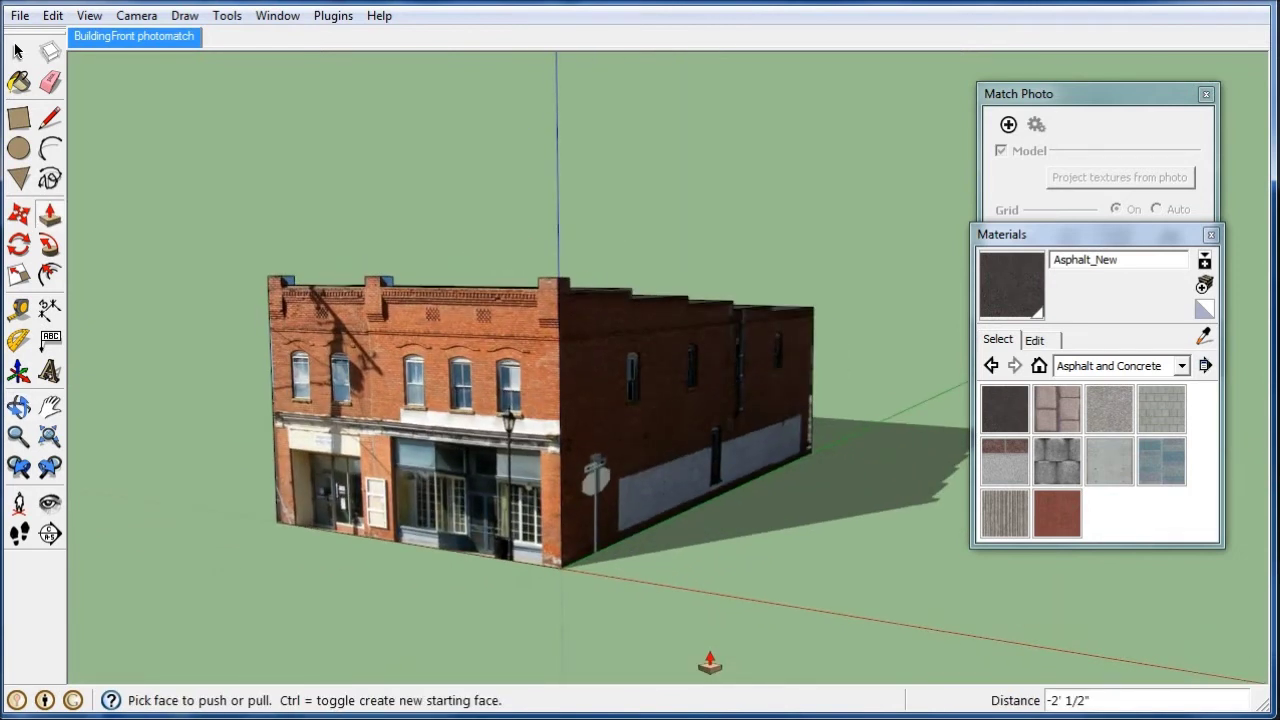
middle_click_drag(791, 570, 620, 569)
scroll(557, 568, "down", 4)
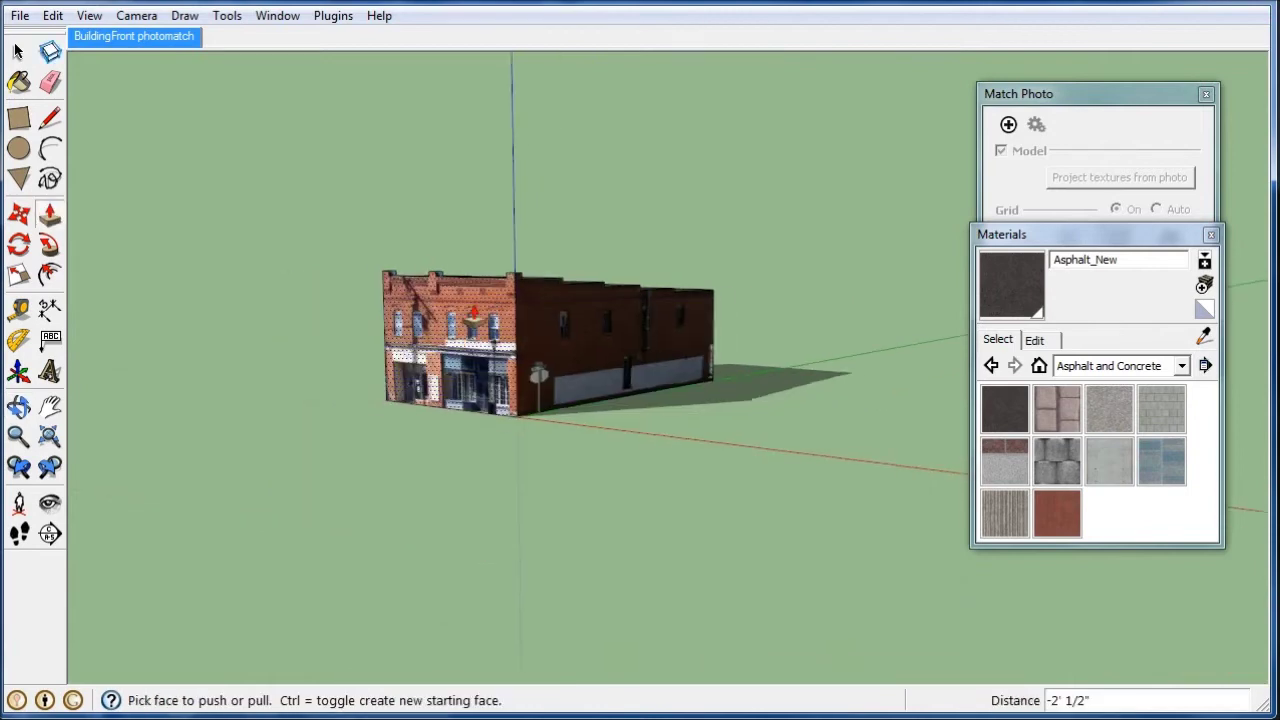
scroll(437, 441, "up", 2)
scroll(437, 441, "up", 3)
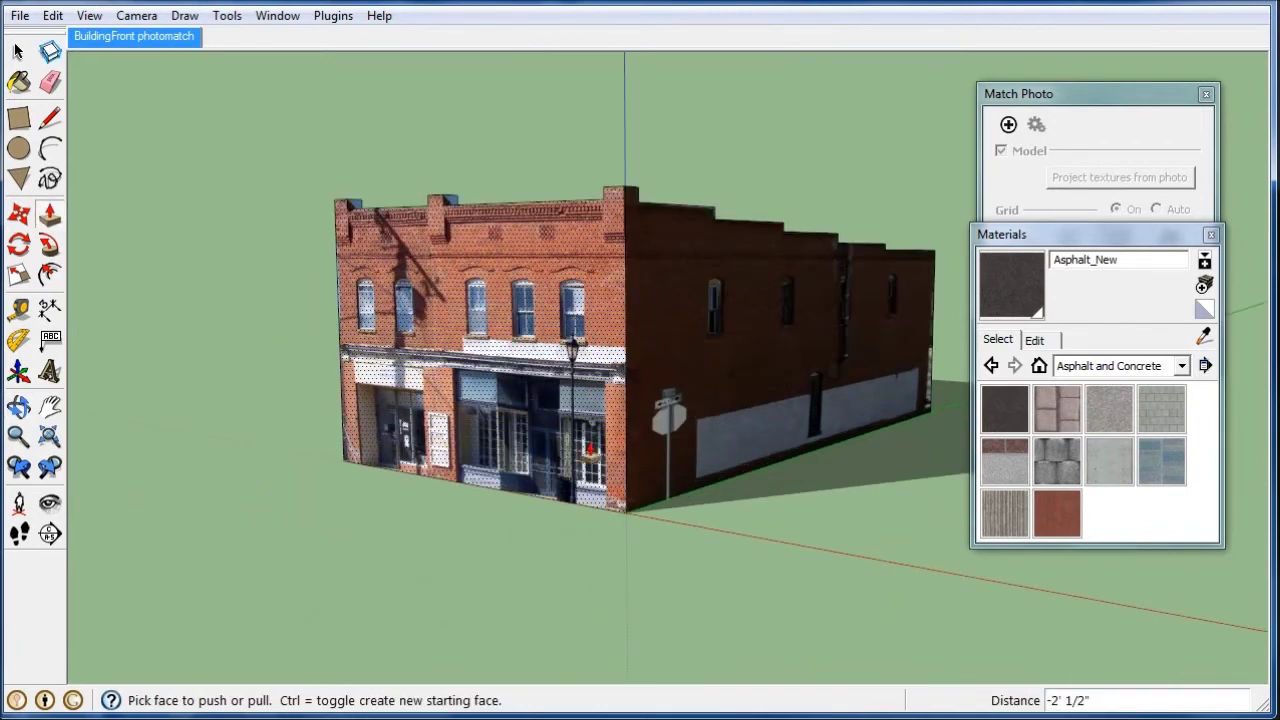
- Sample the photo material from the front wall and apply it to another wall
left_click(19, 82)
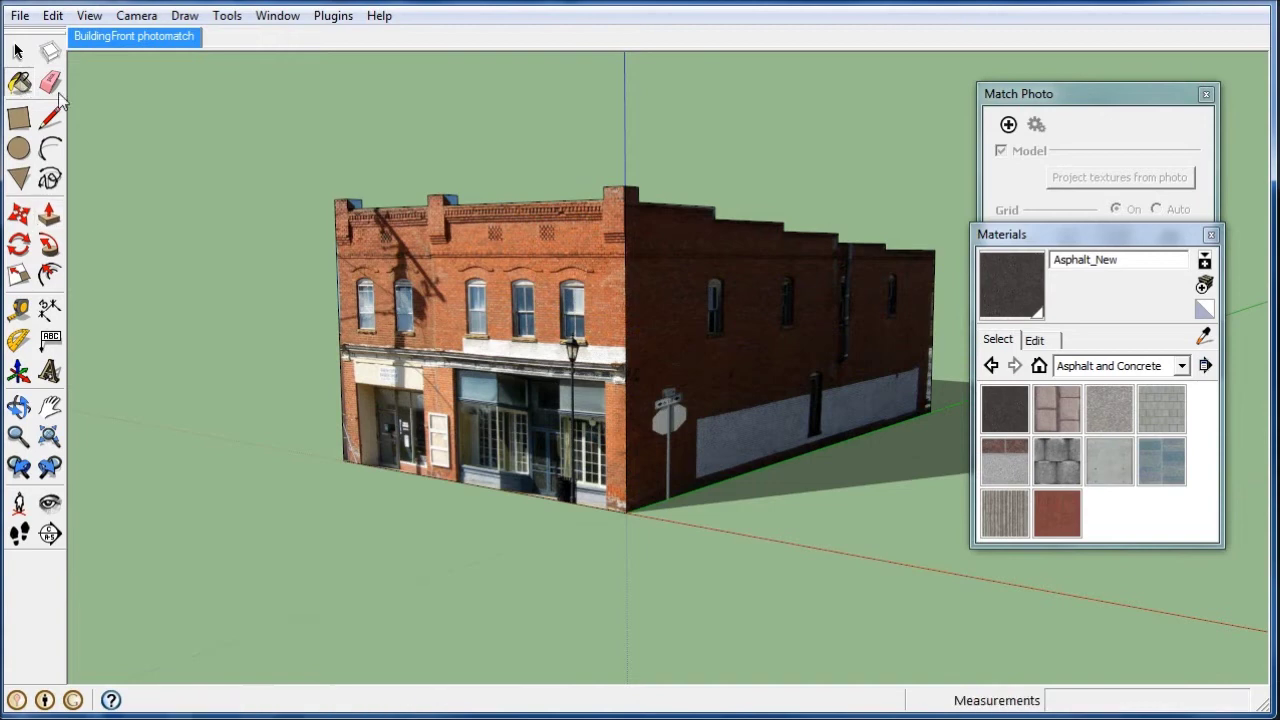
left_click(750, 308, "alt")
middle_click_drag(174, 313, 694, 340)
left_click(690, 348)
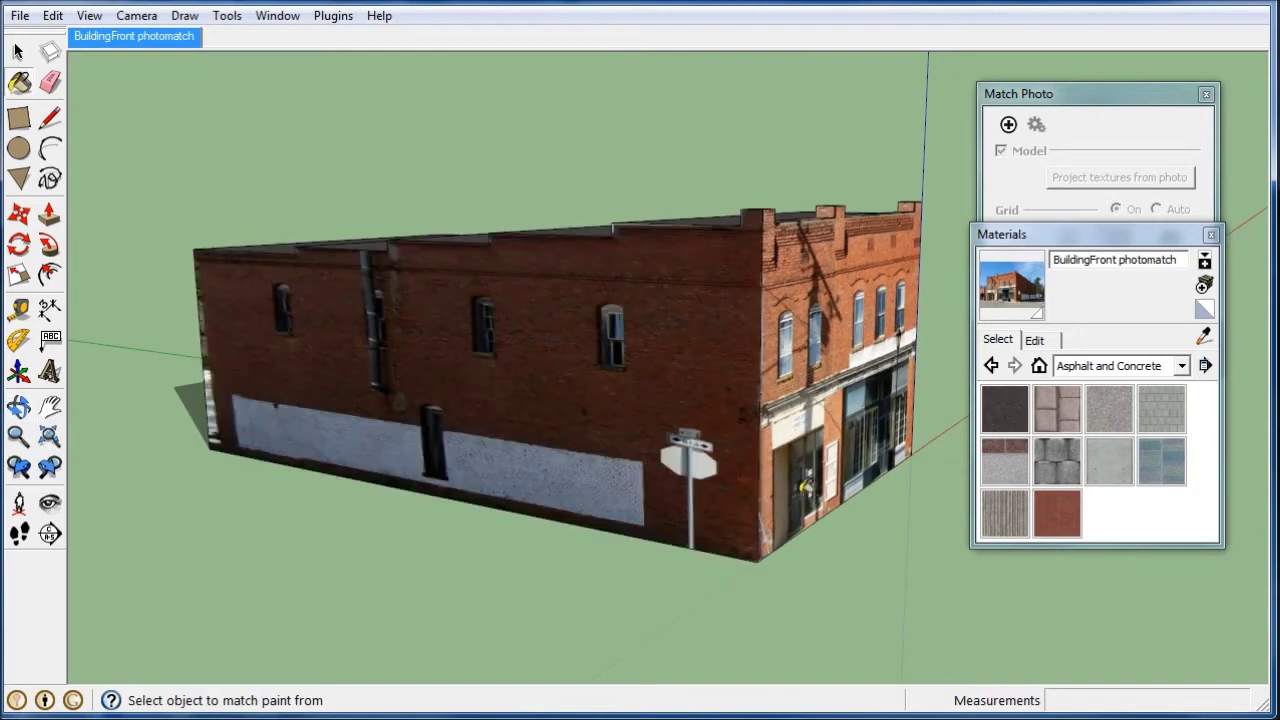
mouse_move(805, 487)
middle_mouse_down()
mouse_move(309, 449)
mouse_move(729, 414)
mouse_move(343, 363)
mouse_move(437, 414)
mouse_move(706, 471)
middle_mouse_up()
middle_click_drag(443, 423, 988, 396)
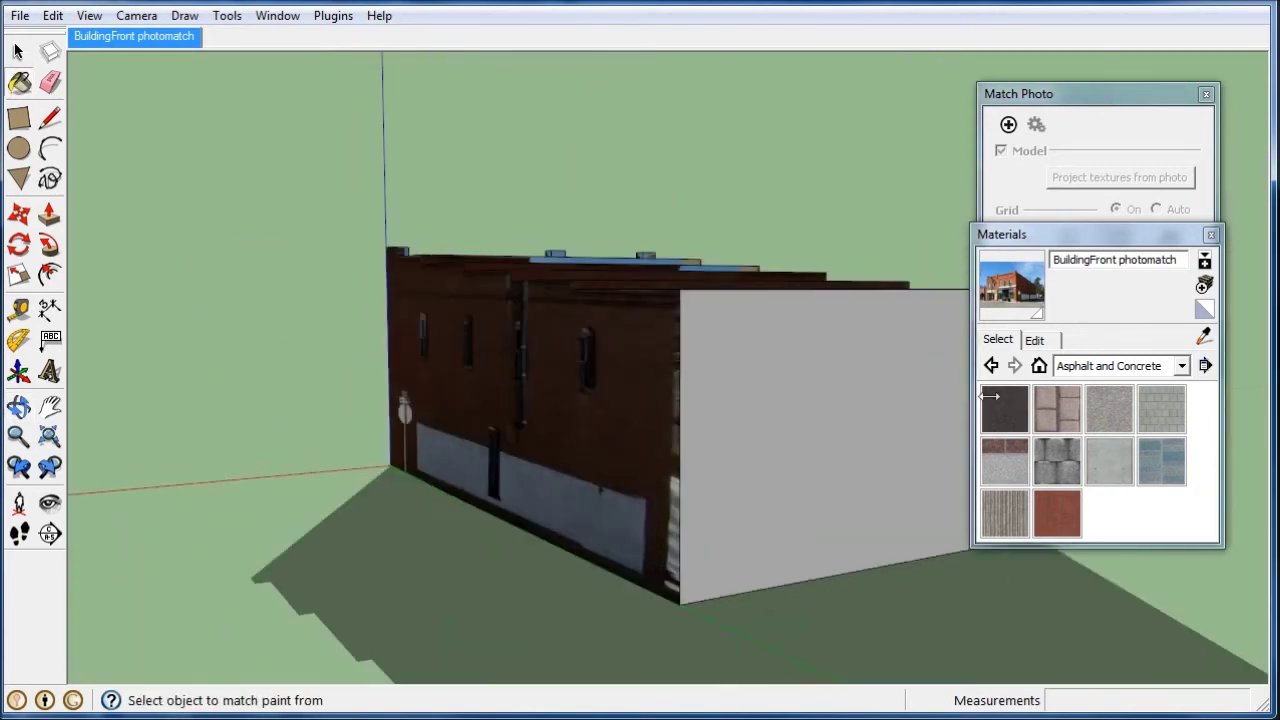
- Paint the grey back wall with Brick_Rough_Dark and set its texture width to 6'
left_click(1183, 366)
left_click(1150, 417)
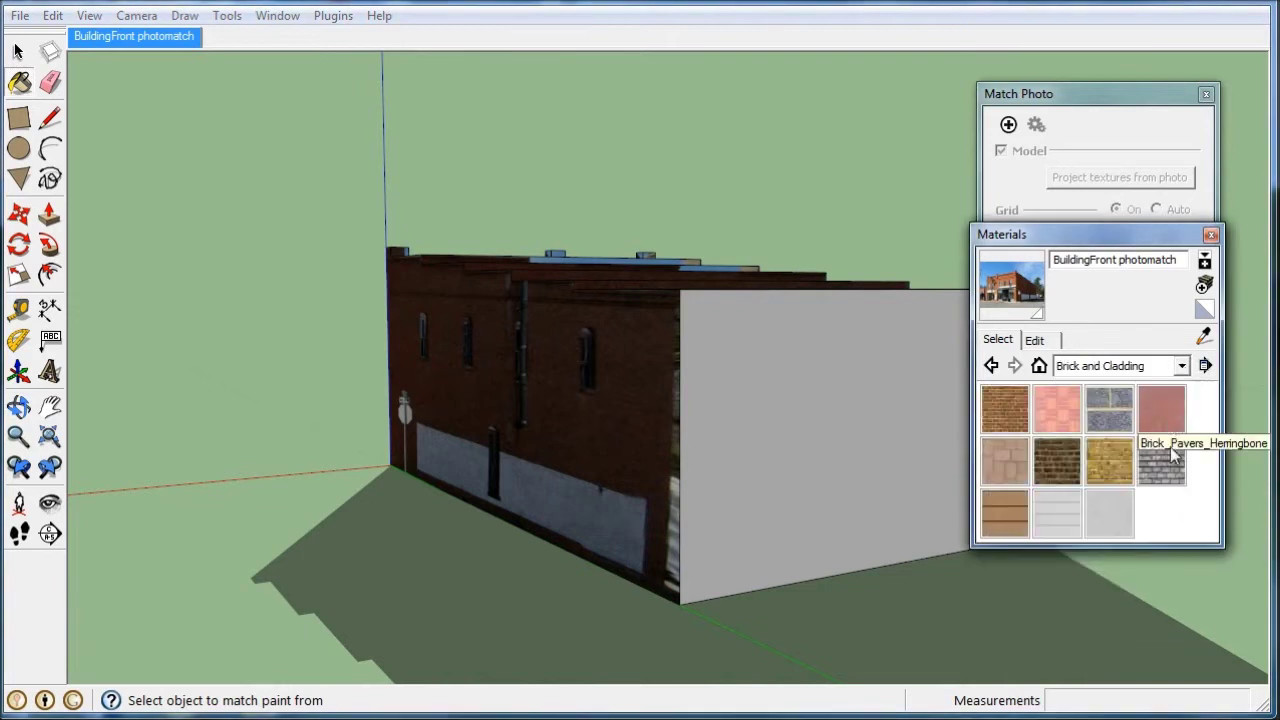
left_click(1057, 461)
left_click(900, 453)
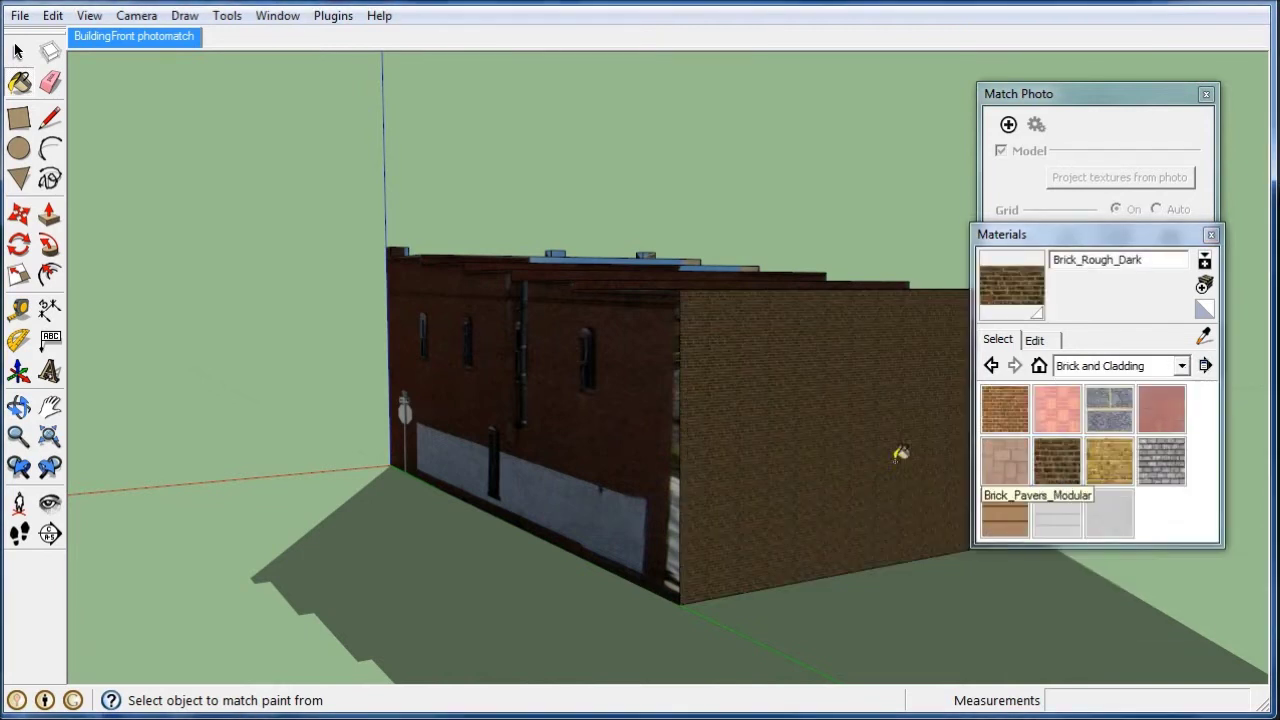
left_click(1034, 340)
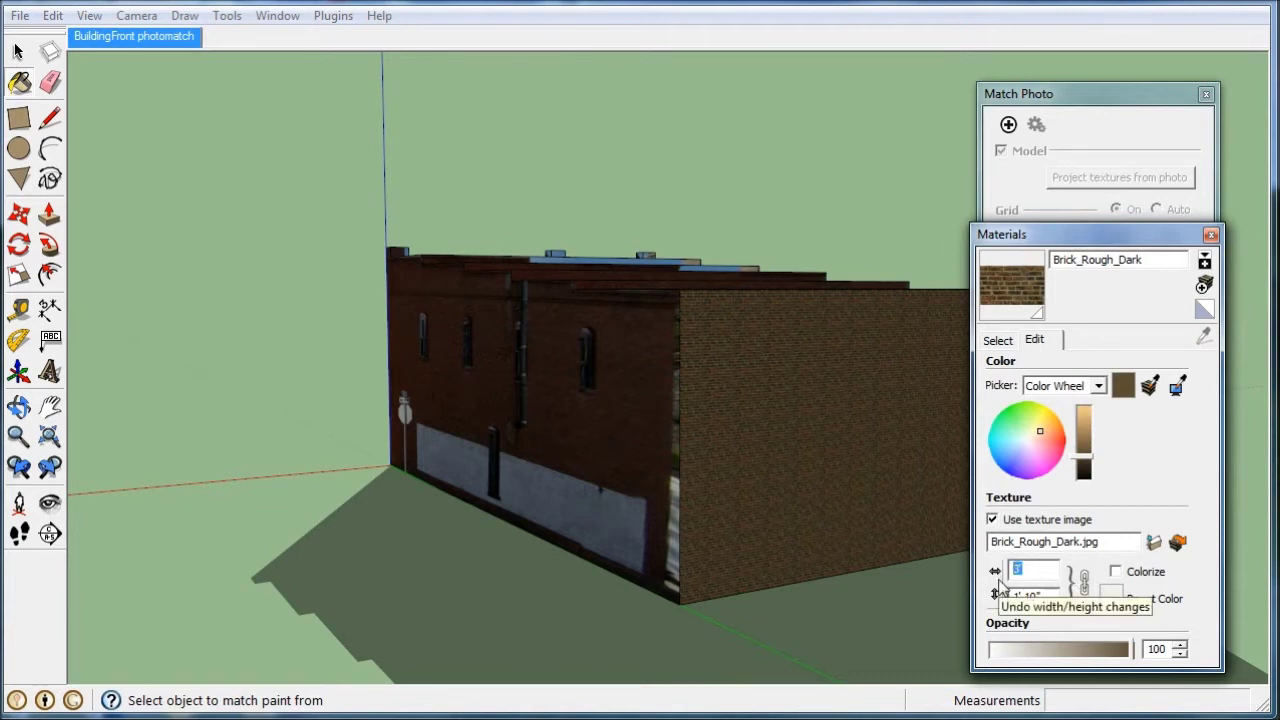
type("6'")
key("Return")
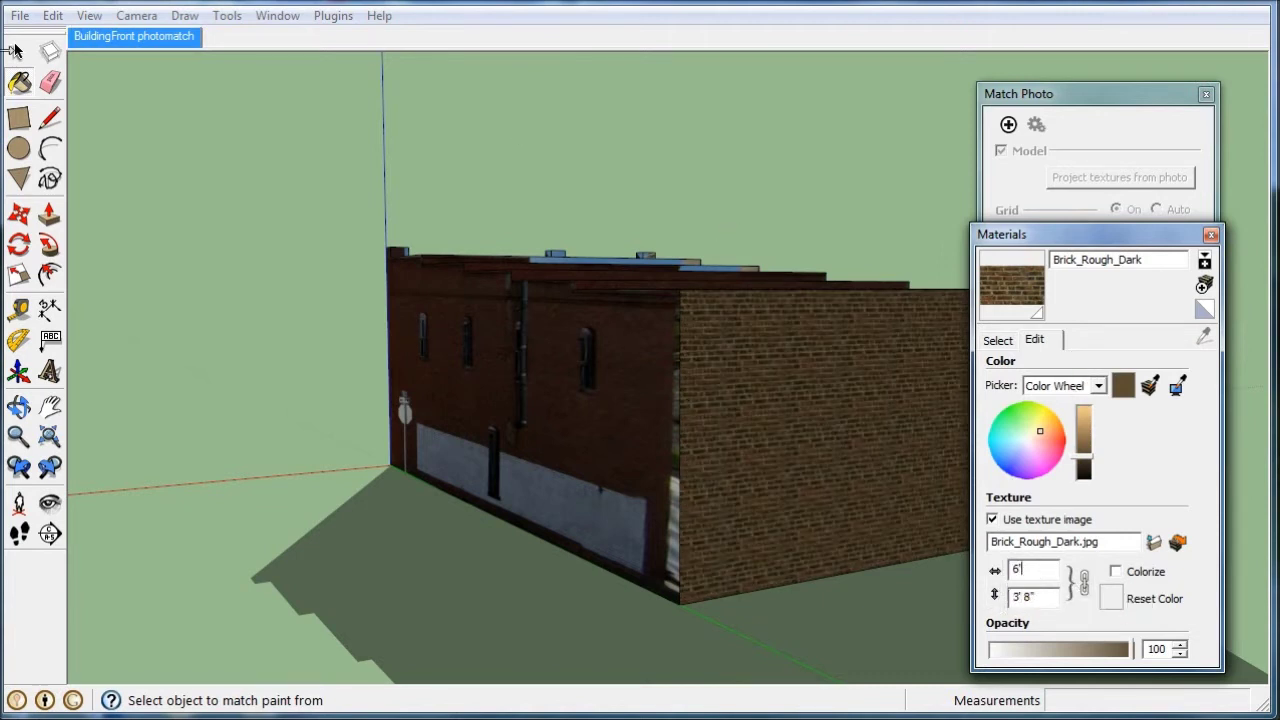
left_click(20, 55)
mouse_move(266, 180)
middle_mouse_down()
mouse_move(194, 343)
mouse_move(915, 410)
middle_mouse_up()
scroll(249, 251, "down", 2)
mouse_move(249, 251)
middle_mouse_down()
mouse_move(420, 330)
mouse_move(589, 380)
mouse_move(563, 417)
middle_mouse_up()
scroll(266, 255, "down", 3)
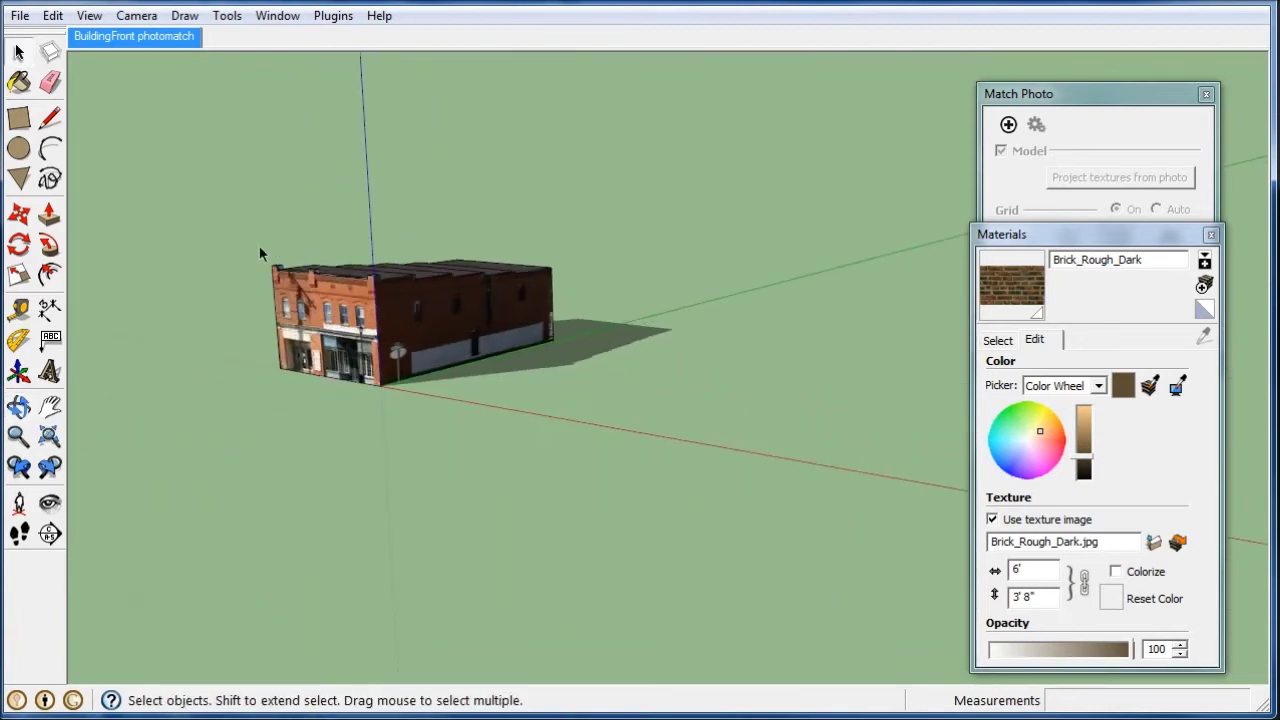
left_click(18, 118)
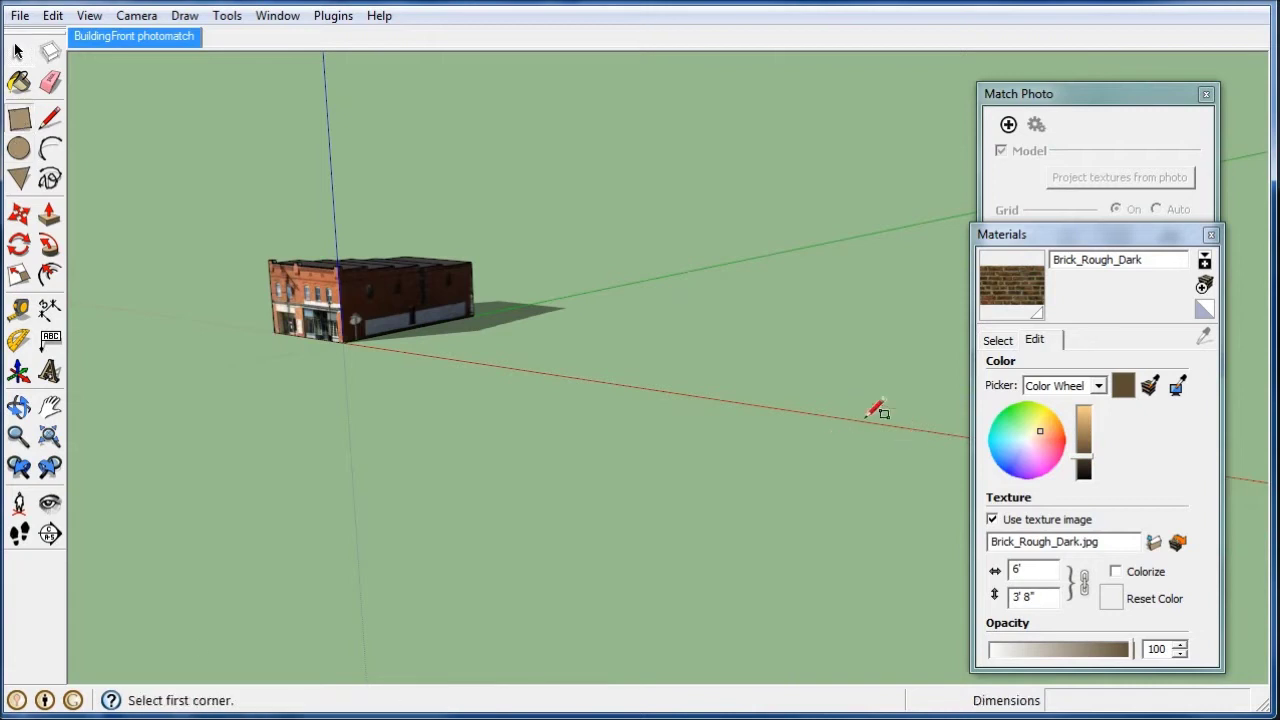
left_click(716, 400)
left_click(893, 376)
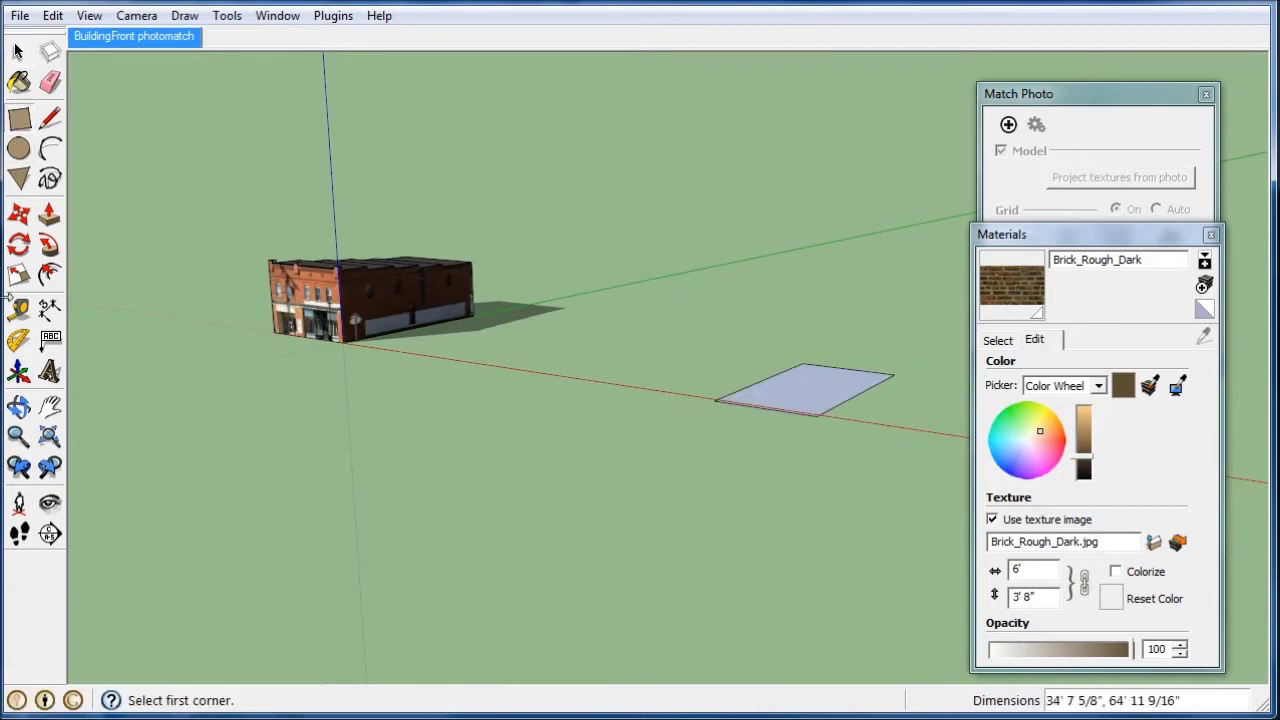
left_click(50, 214)
left_click(785, 385)
left_click(766, 134)
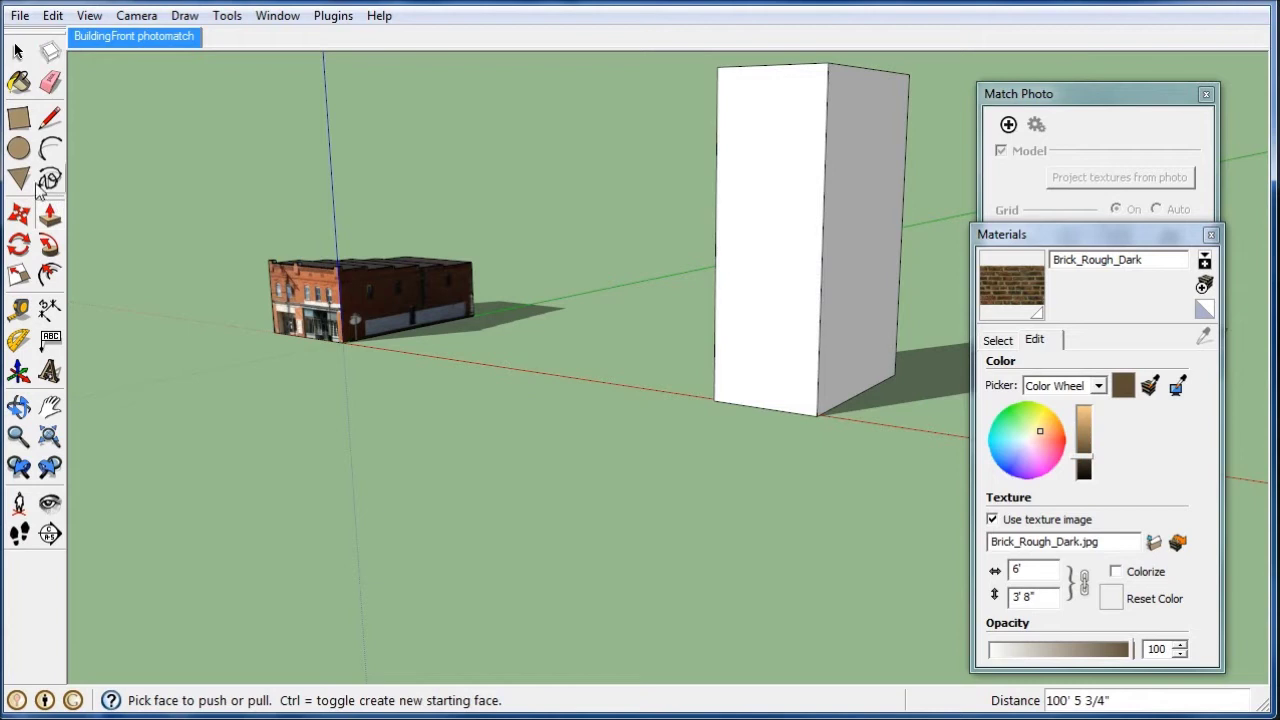
left_click(16, 53)
scroll(520, 430, "down", 3)
mouse_move(571, 486)
middle_mouse_down()
mouse_move(597, 417)
mouse_move(587, 428)
middle_mouse_up()
scroll(591, 337, "up", 2)
mouse_move(543, 386)
middle_mouse_down()
mouse_move(686, 466)
mouse_move(630, 608)
mouse_move(551, 563)
mouse_move(590, 418)
middle_mouse_up()
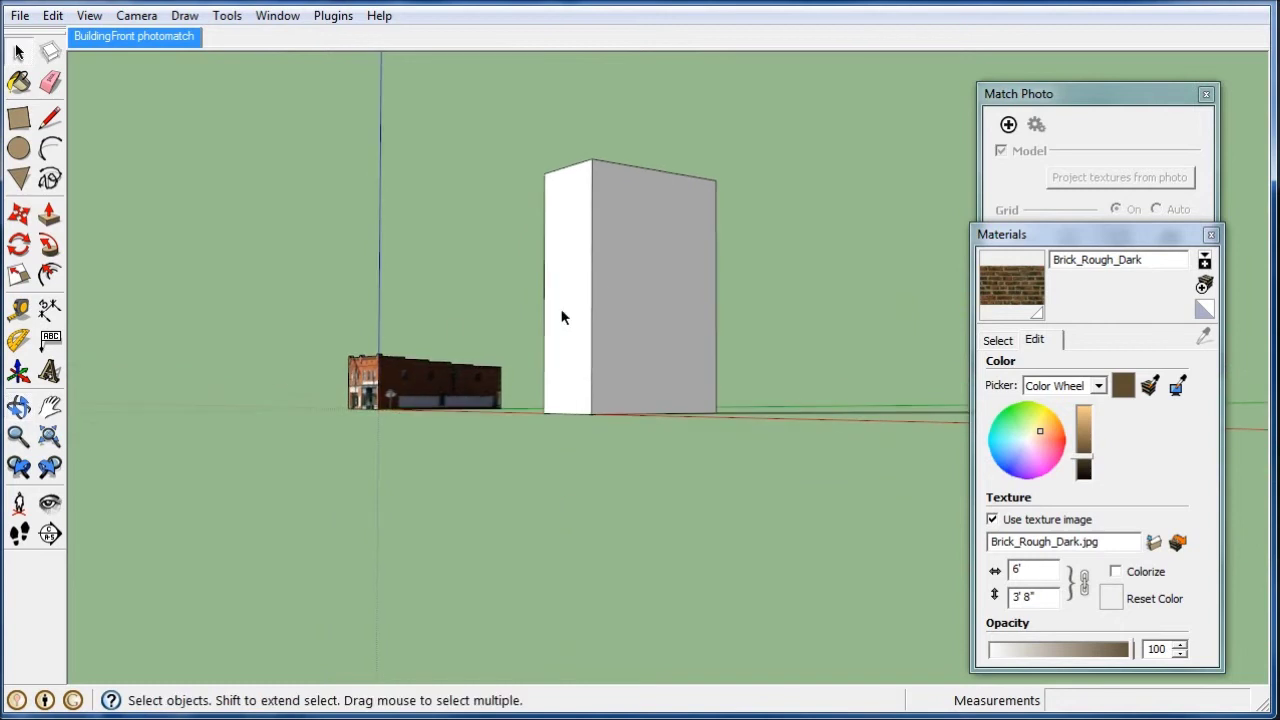
mouse_move(562, 317)
middle_mouse_down()
mouse_move(686, 614)
mouse_move(269, 480)
mouse_move(497, 459)
mouse_move(260, 391)
mouse_move(656, 463)
mouse_move(691, 496)
middle_mouse_up()
middle_click_drag(249, 383, 489, 336)
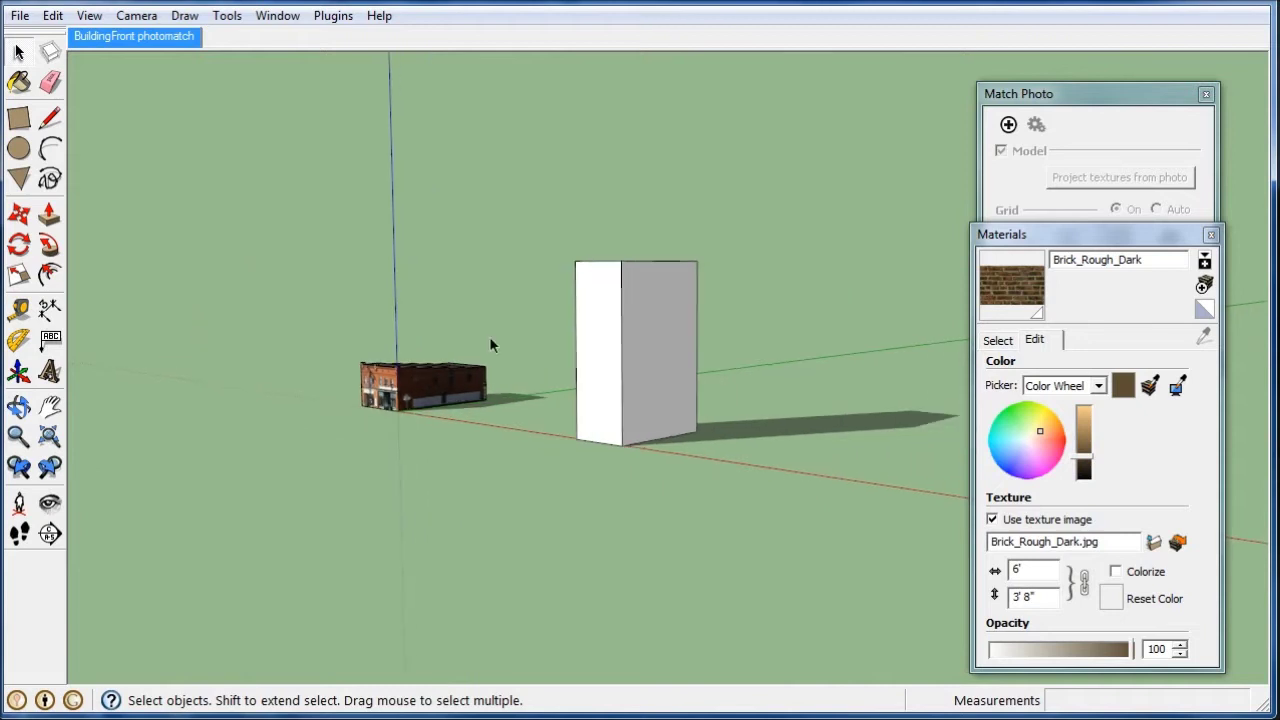
triple_click(633, 420)
key("Delete")
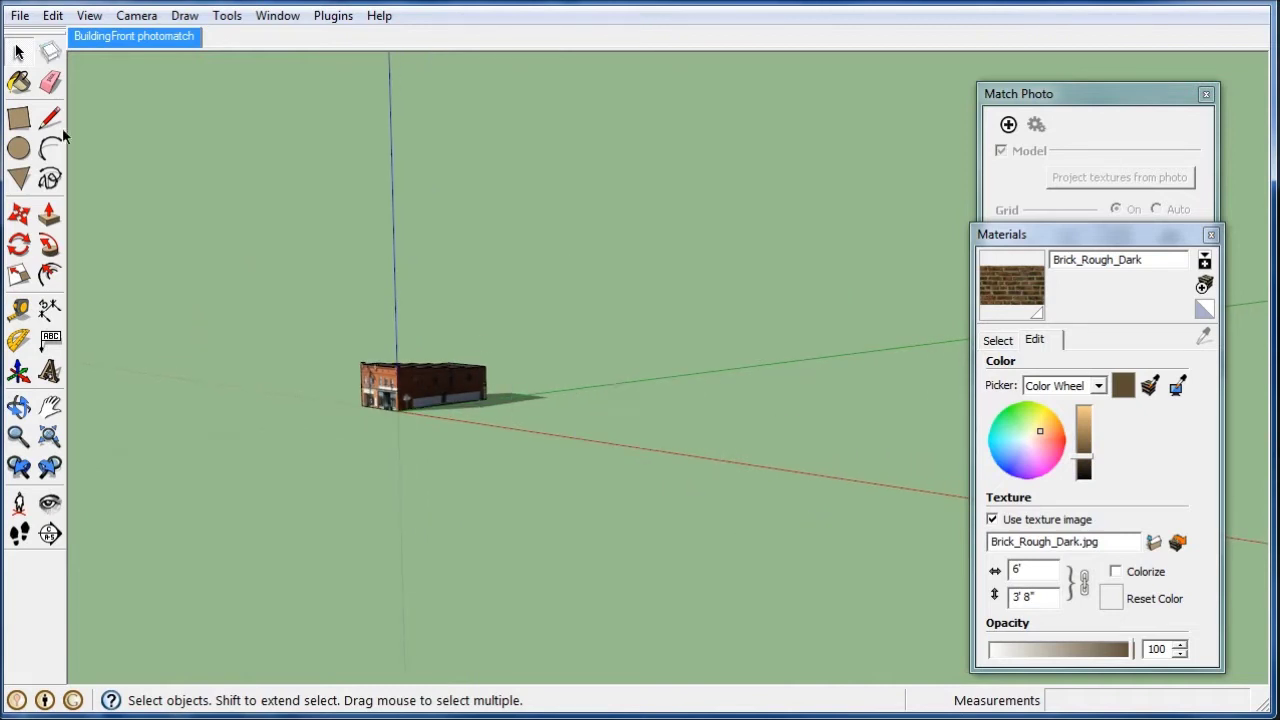
scroll(357, 423, "up", 2)
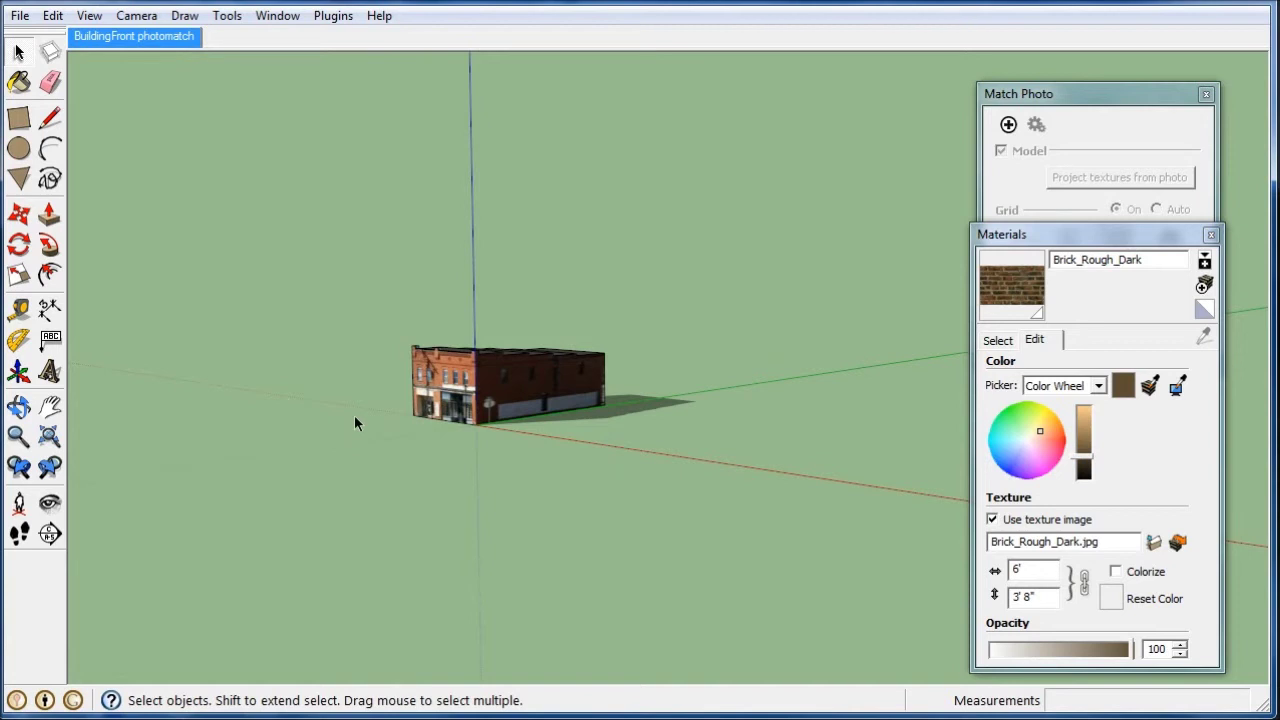
scroll(357, 423, "up", 5)
middle_click_drag(750, 437, 634, 423)
scroll(639, 465, "down", 2)
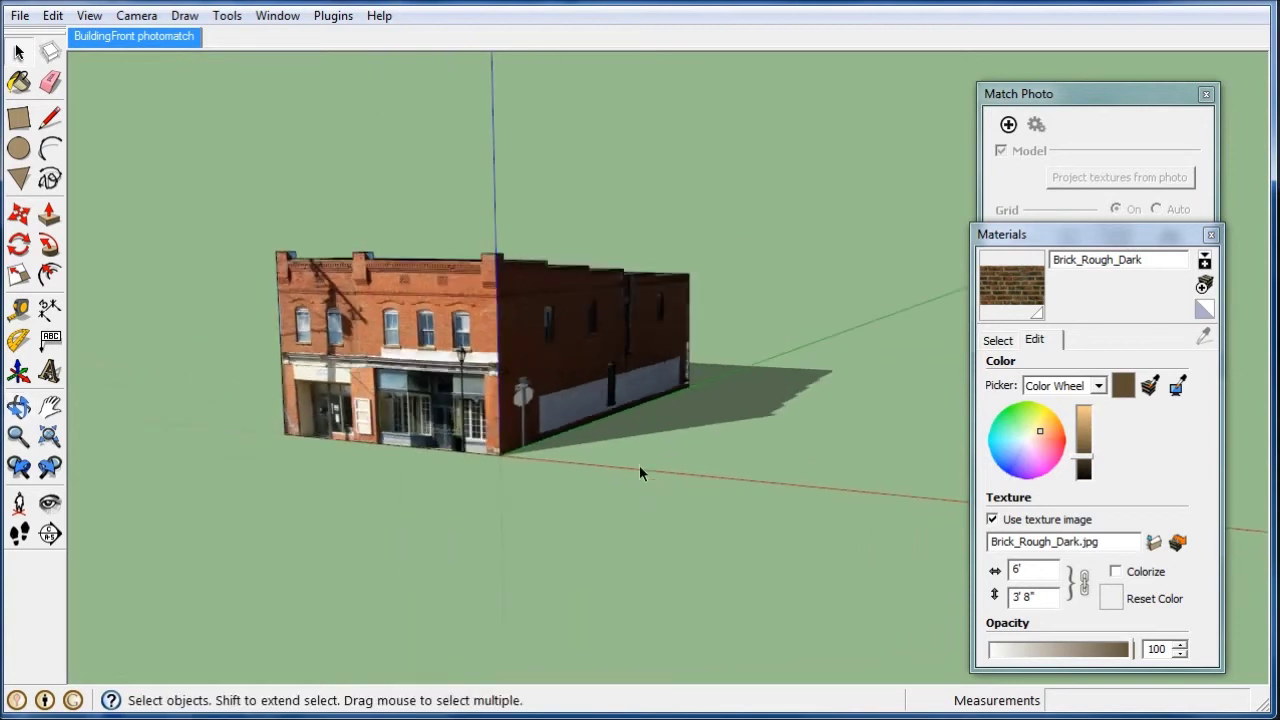
scroll(639, 465, "down", 2)
left_click_drag(287, 253, 748, 488)
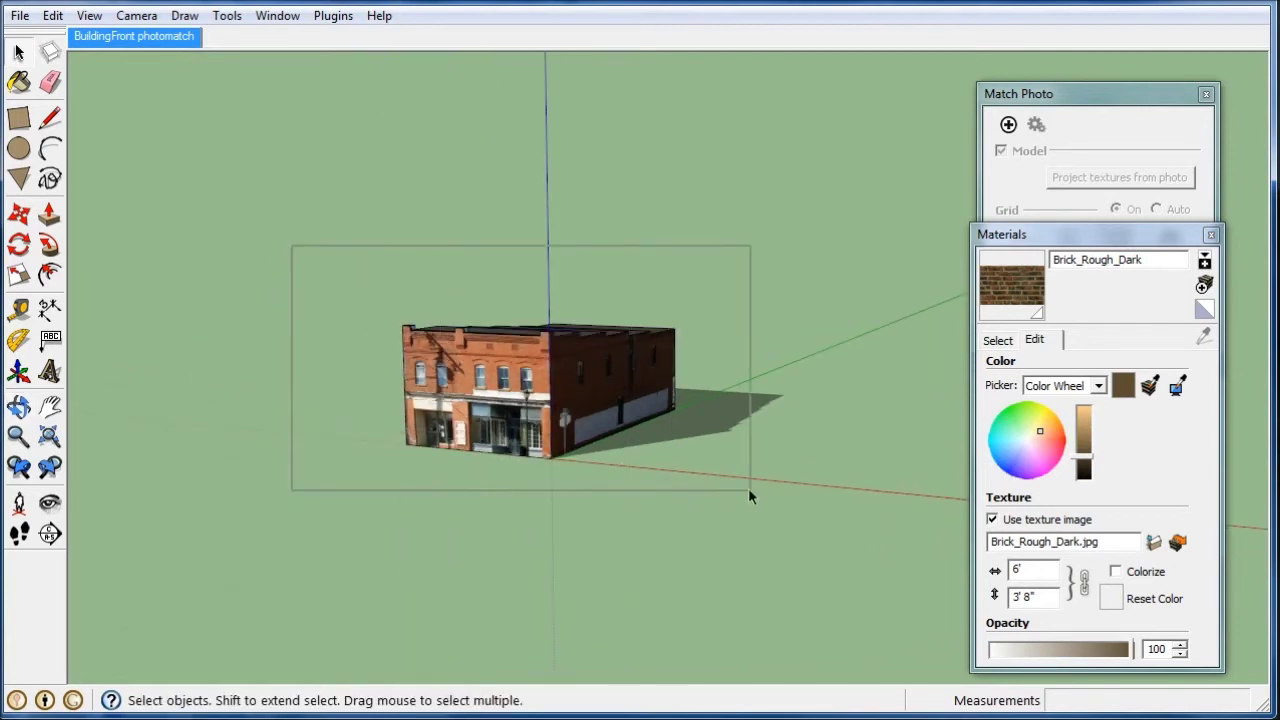
- Delete the building and, in the BuildingFront scene, draw a rectangle over the storefront
key("Delete")
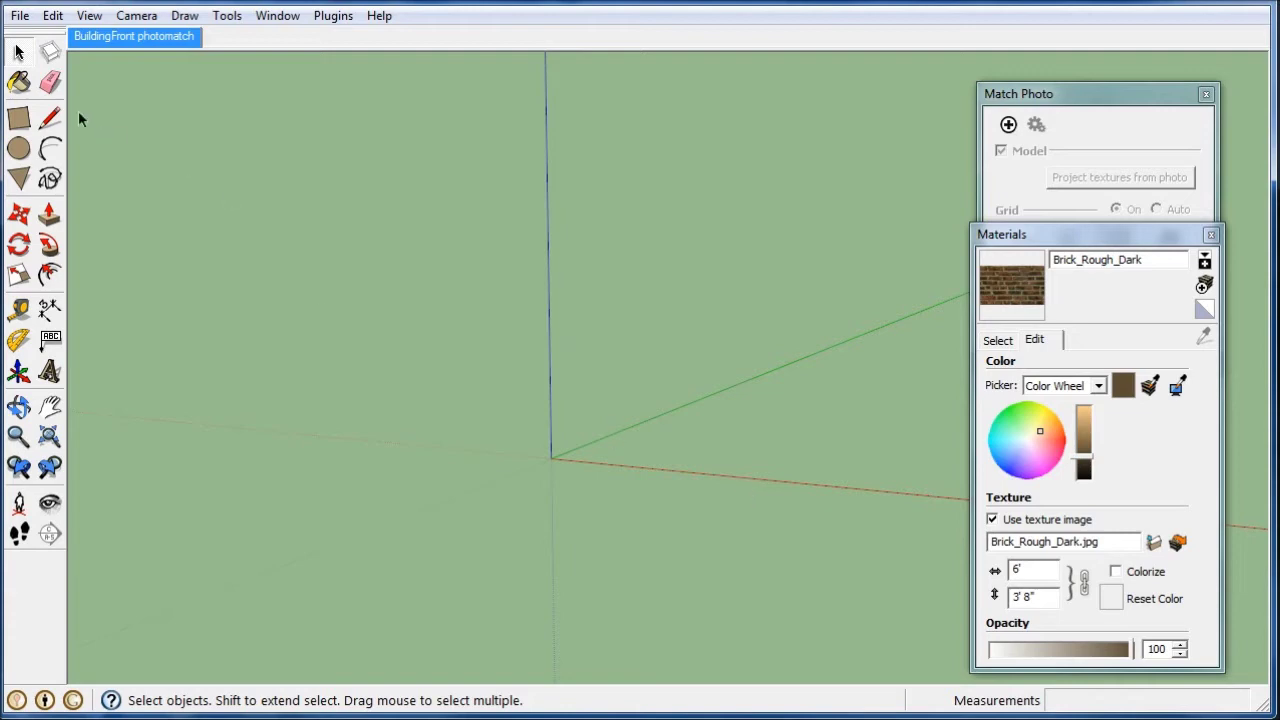
left_click(122, 40)
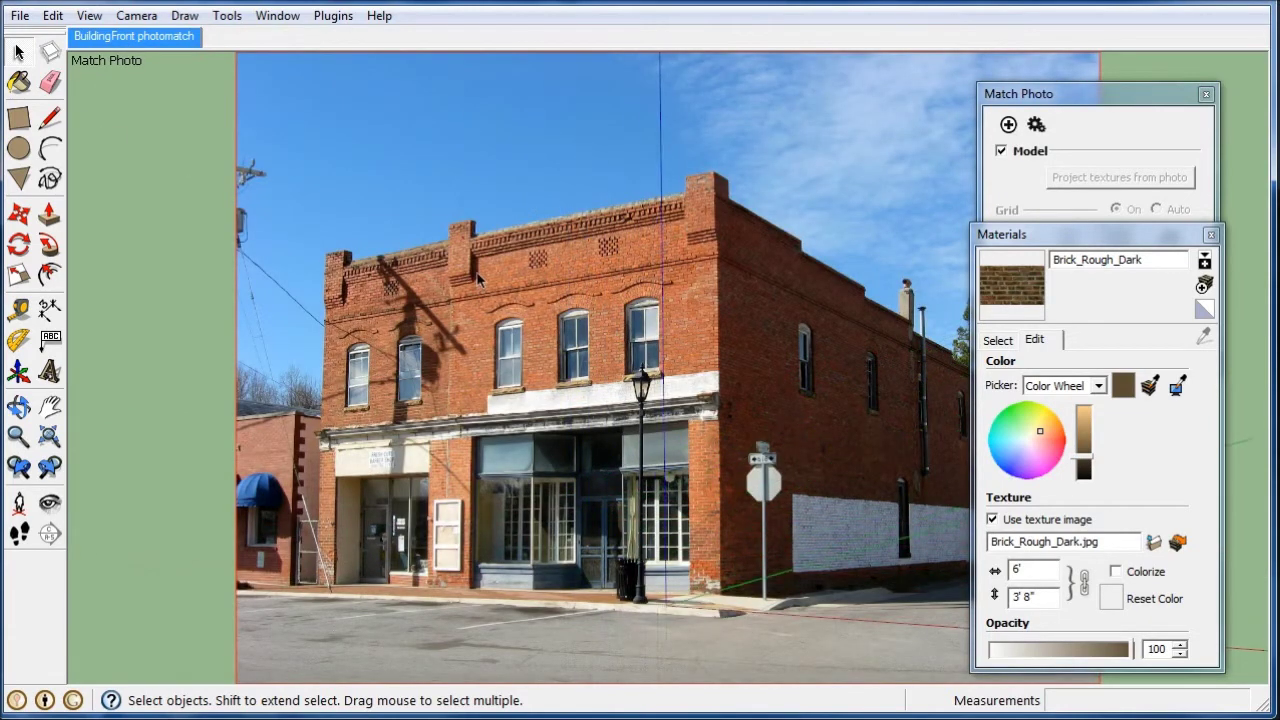
left_click(18, 117)
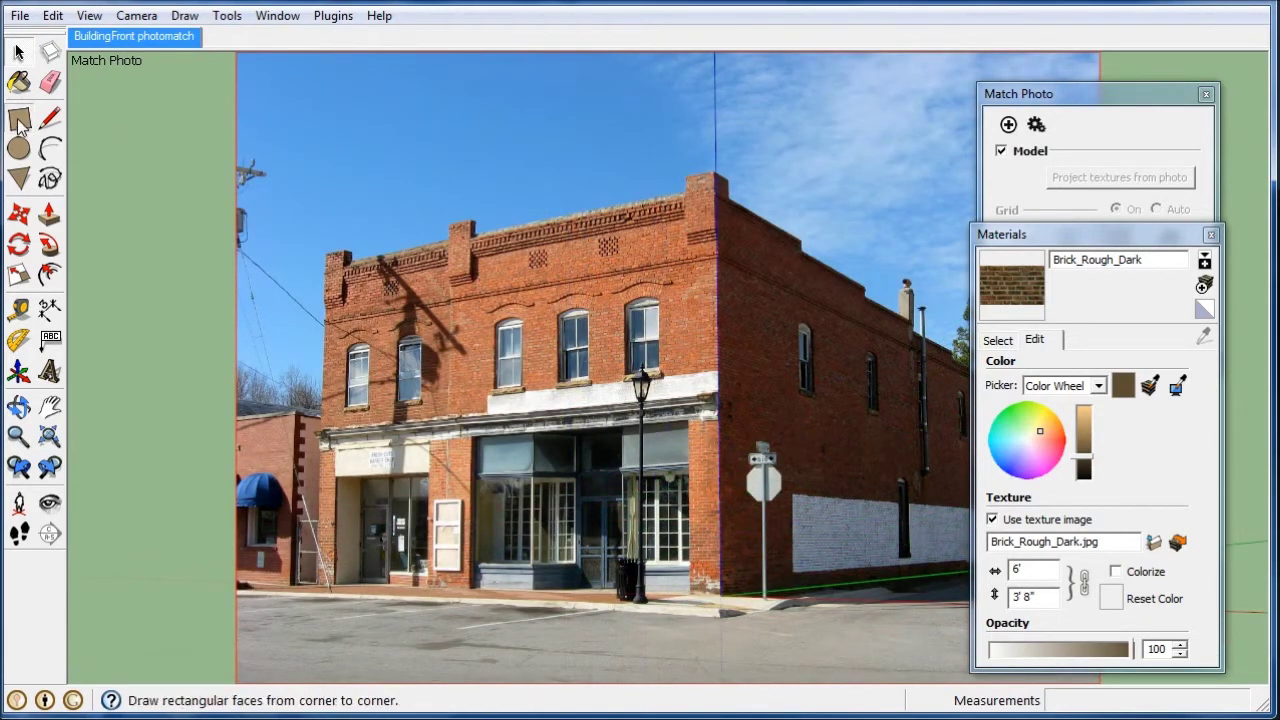
left_click(722, 592)
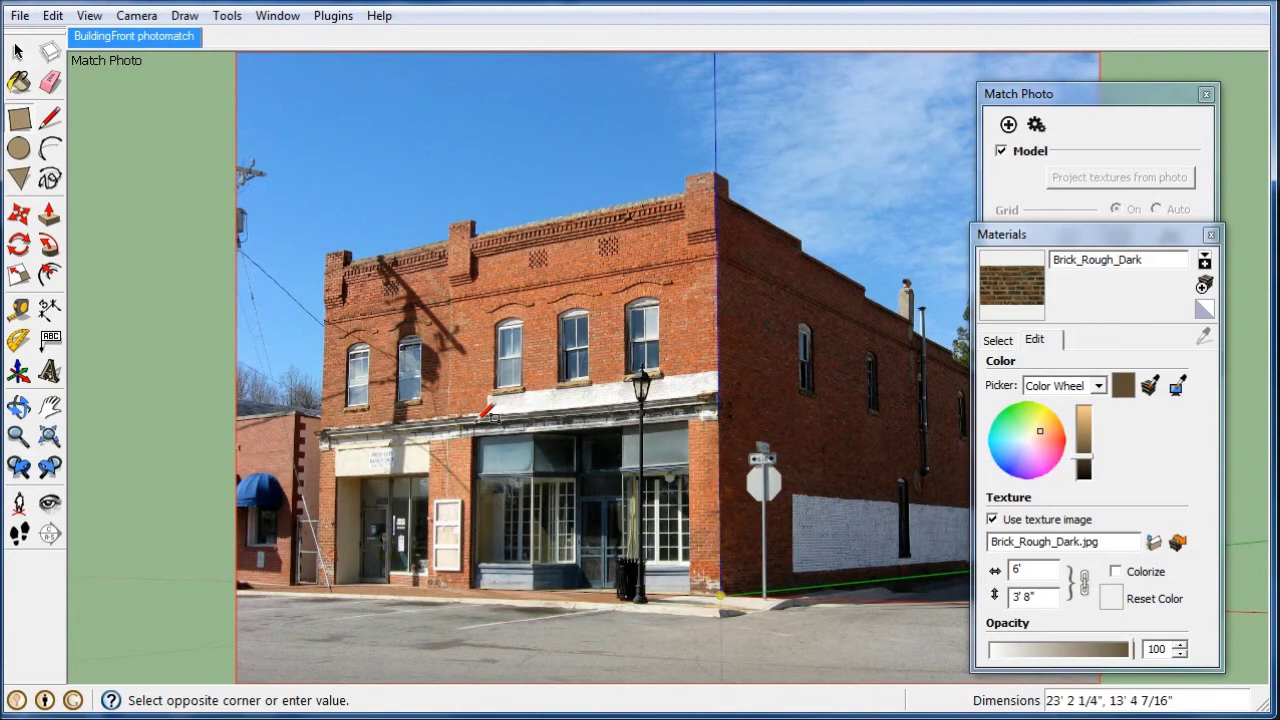
left_click(474, 404)
scroll(540, 530, "up", 1)
scroll(534, 535, "up", 2)
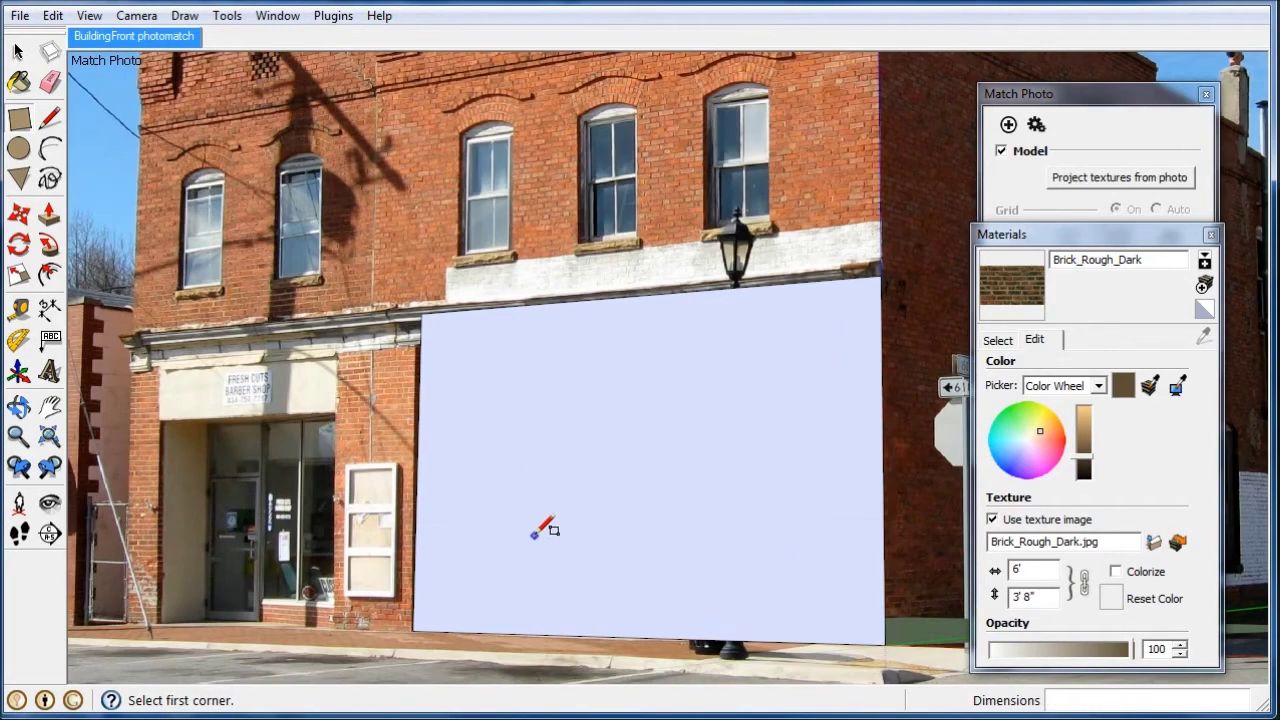
- Move the rectangle's left edge out to the storefront's left end
left_click(18, 213)
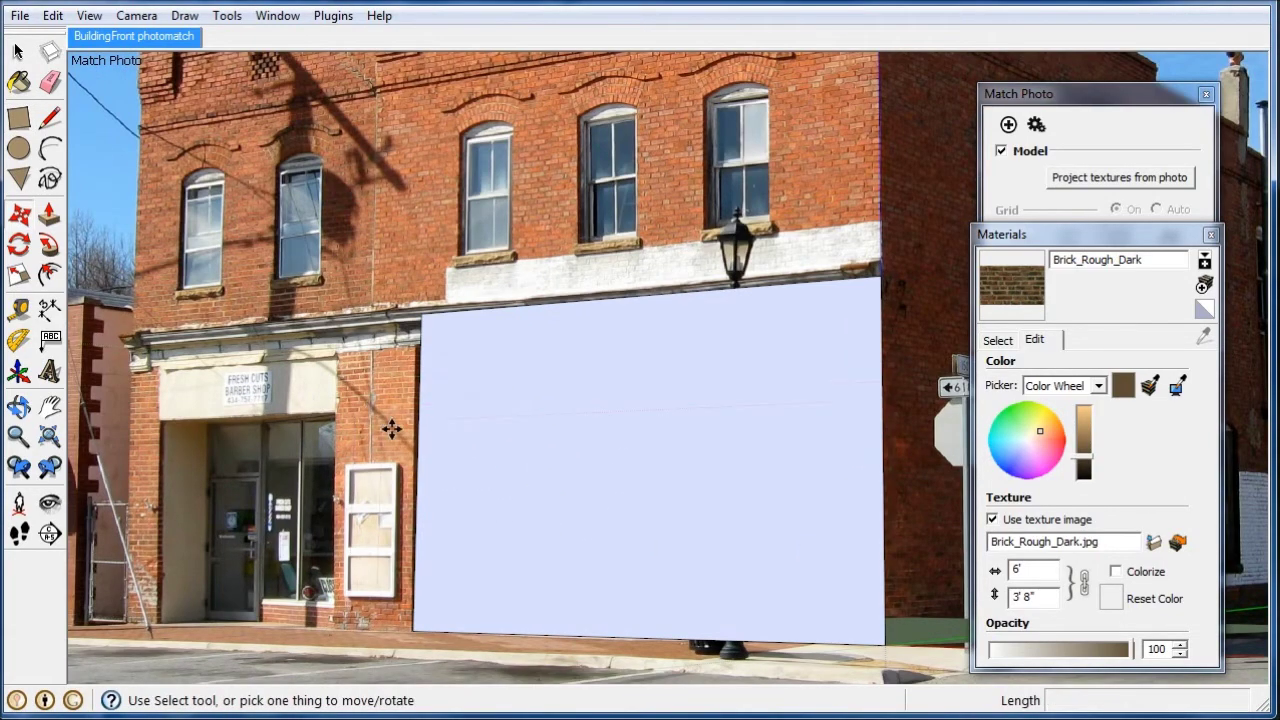
left_click(420, 451)
left_click(296, 447)
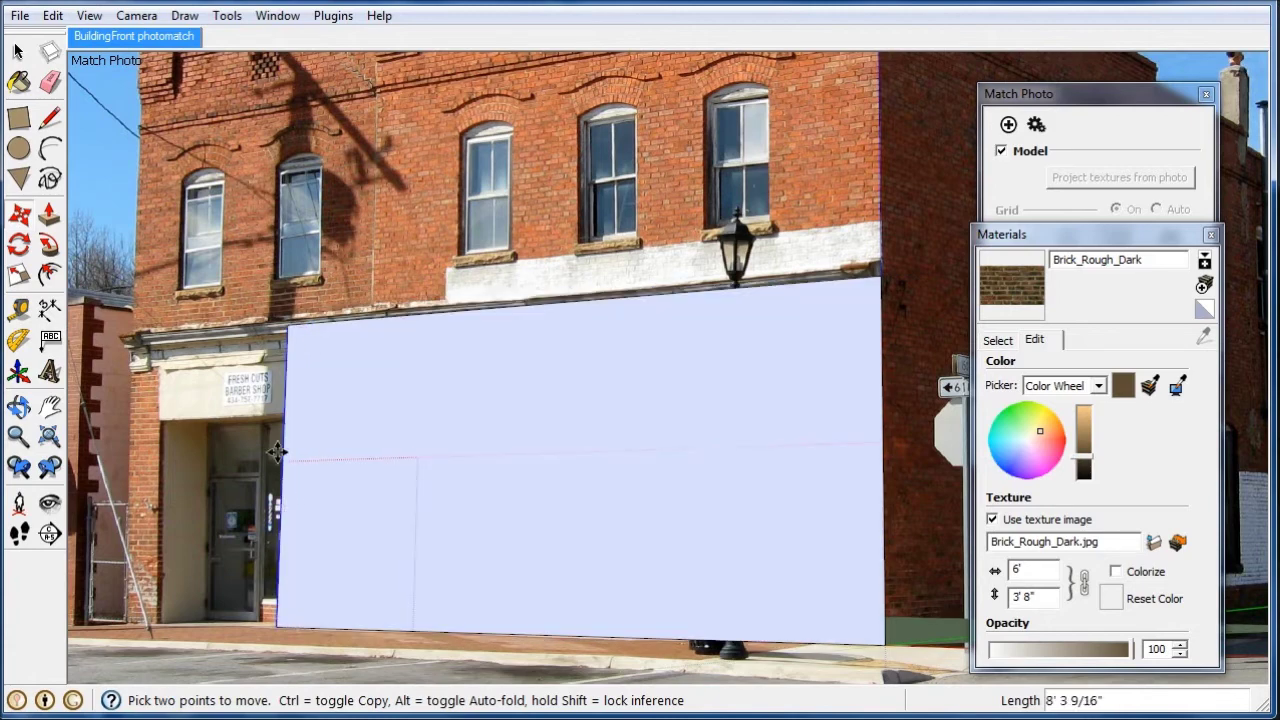
left_click(126, 460)
scroll(209, 391, "down", 5)
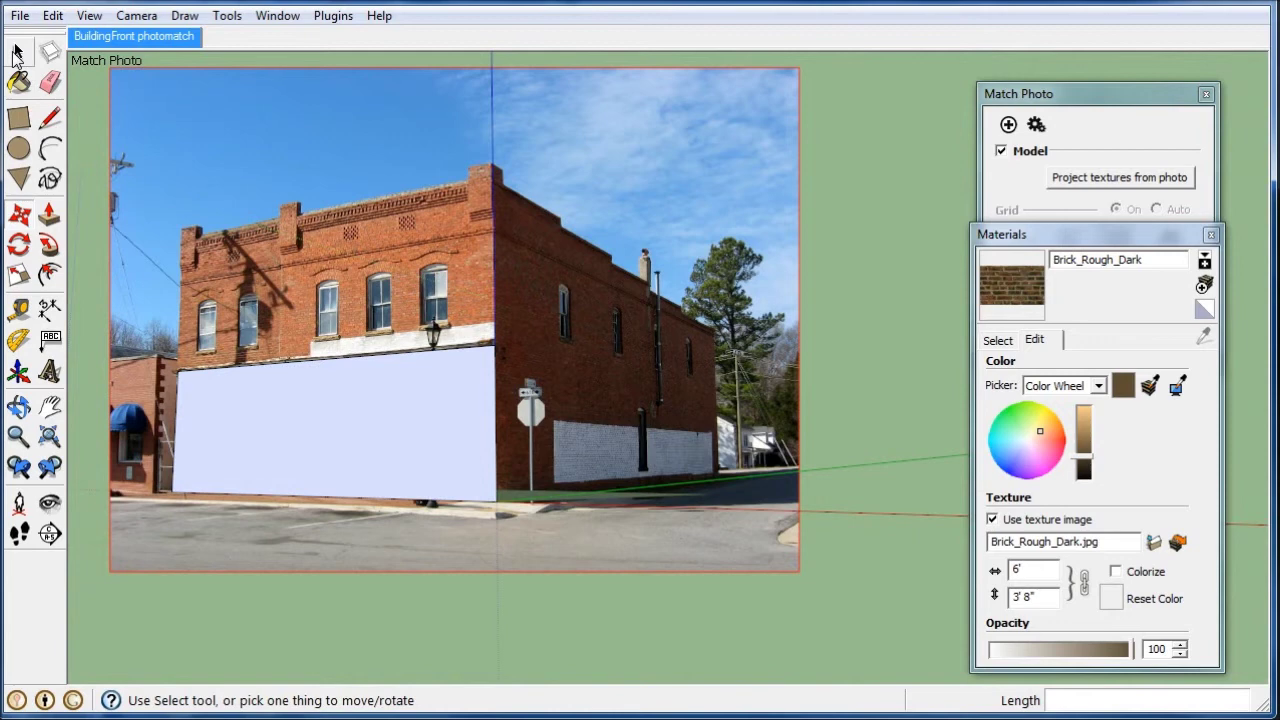
left_click(16, 55)
- Reverse the storefront face and pull it out along the side wall into a low block
right_click(353, 423)
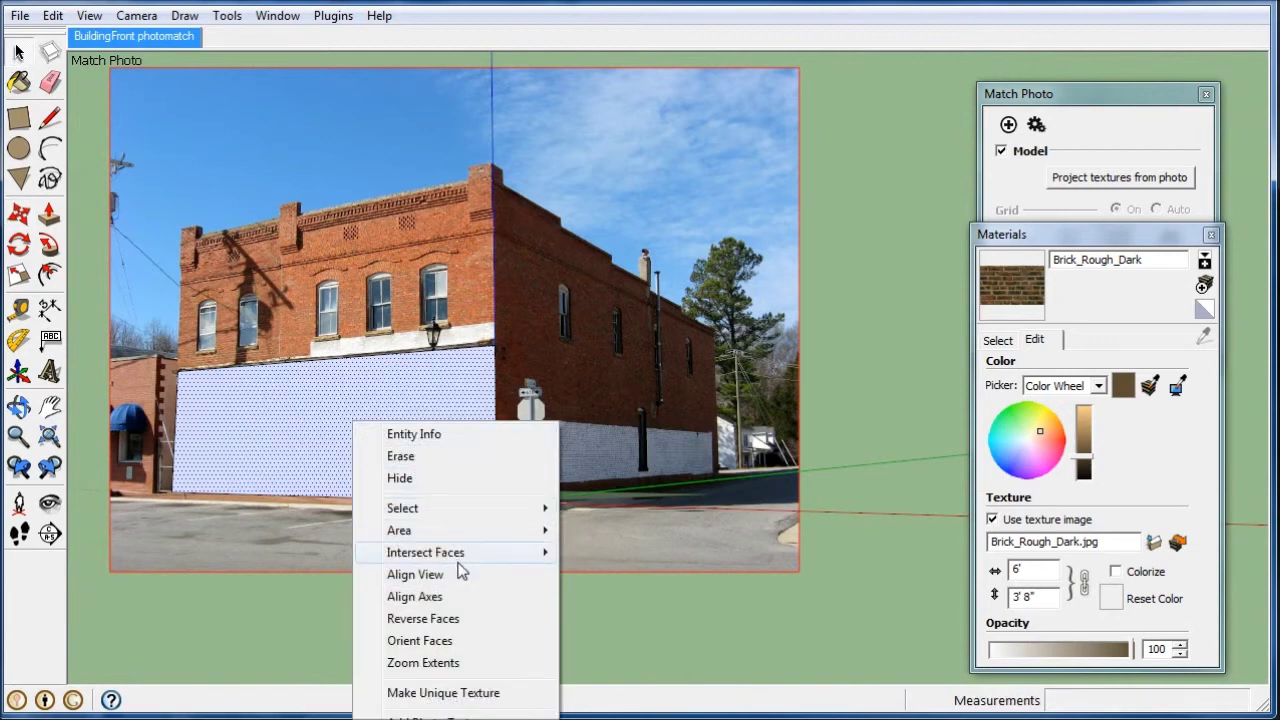
left_click(456, 612)
left_click(557, 623)
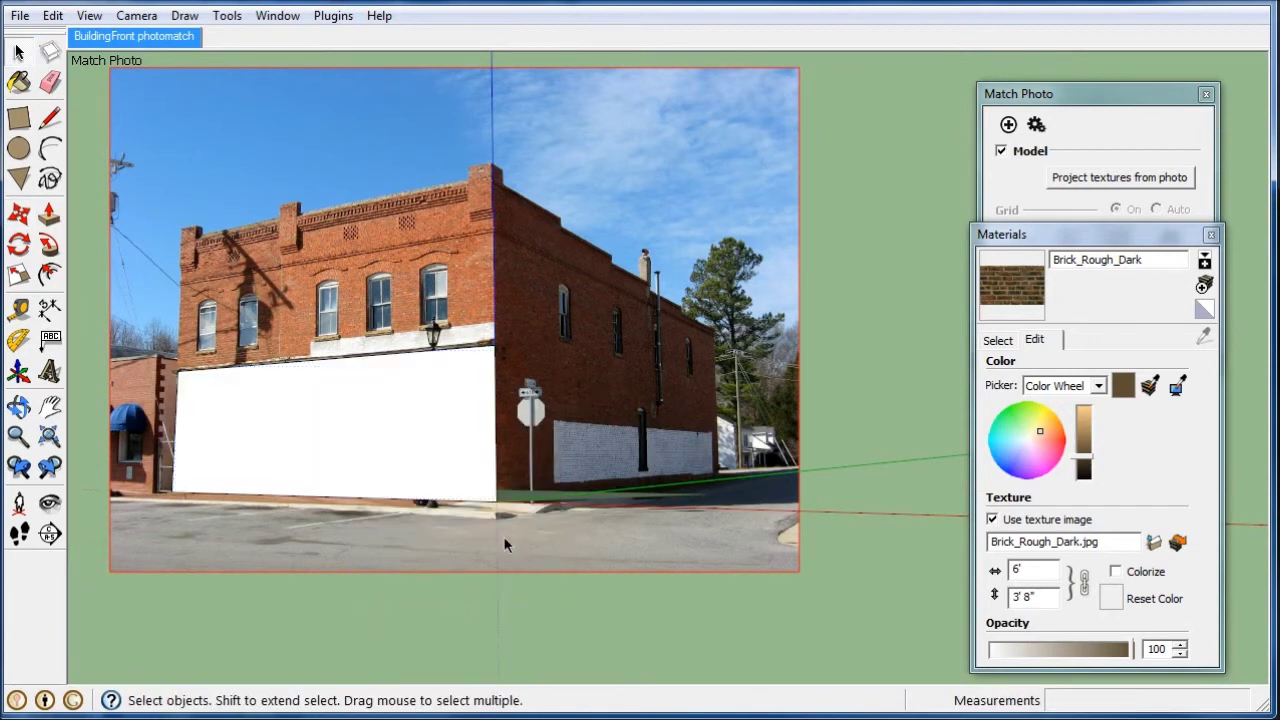
left_click(50, 215)
left_click_drag(471, 448, 557, 462)
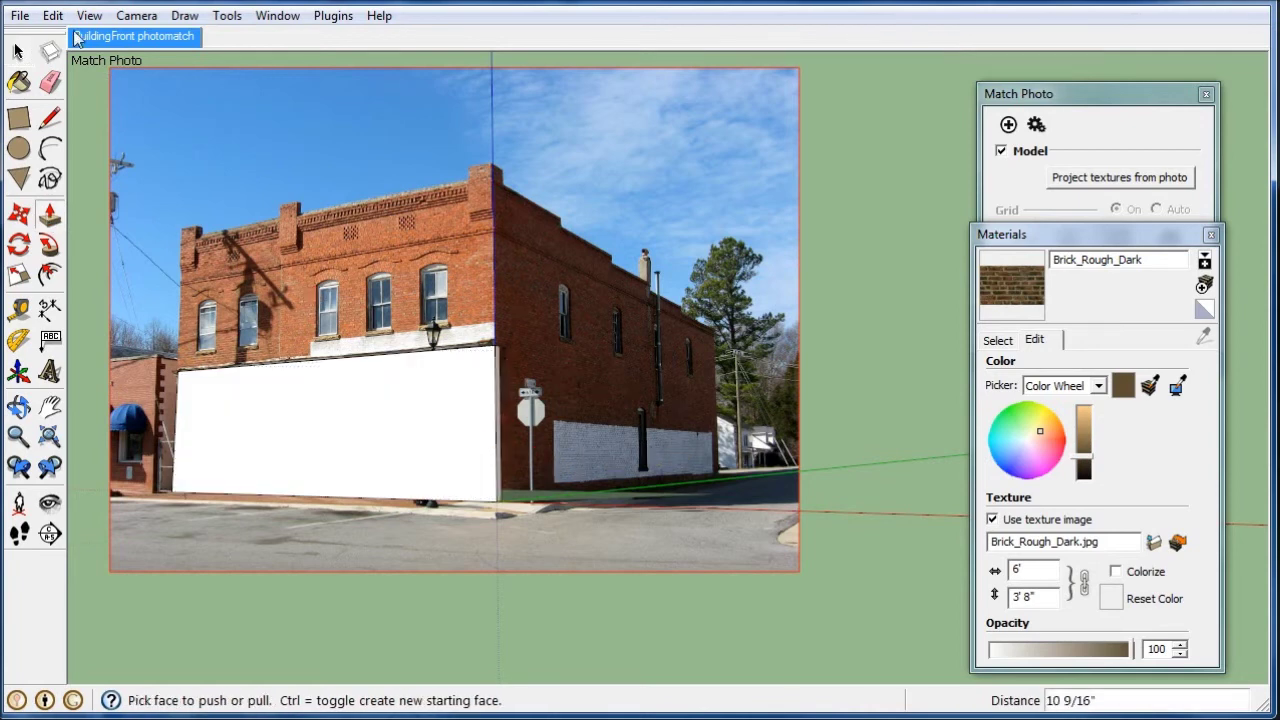
left_click(53, 15)
left_click(85, 37)
left_click_drag(415, 423, 697, 458)
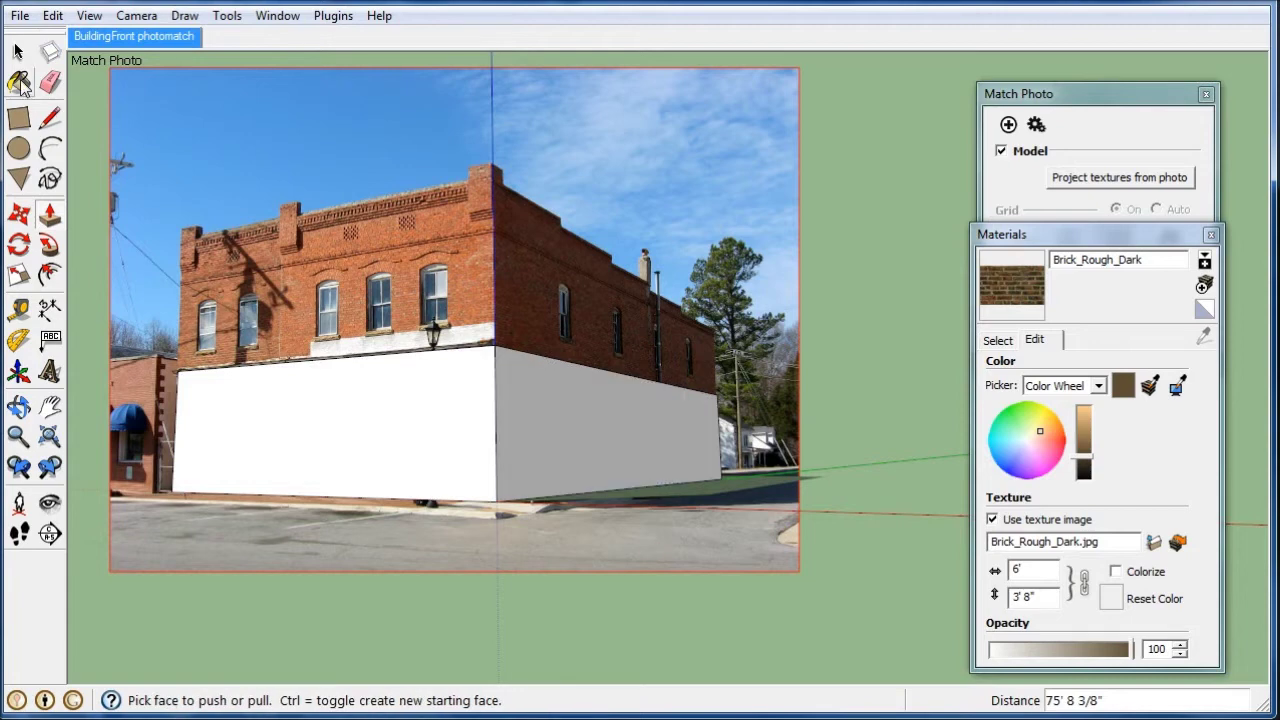
left_click(17, 55)
- Select the whole block and project the photo textures onto its faces
key("ctrl+a")
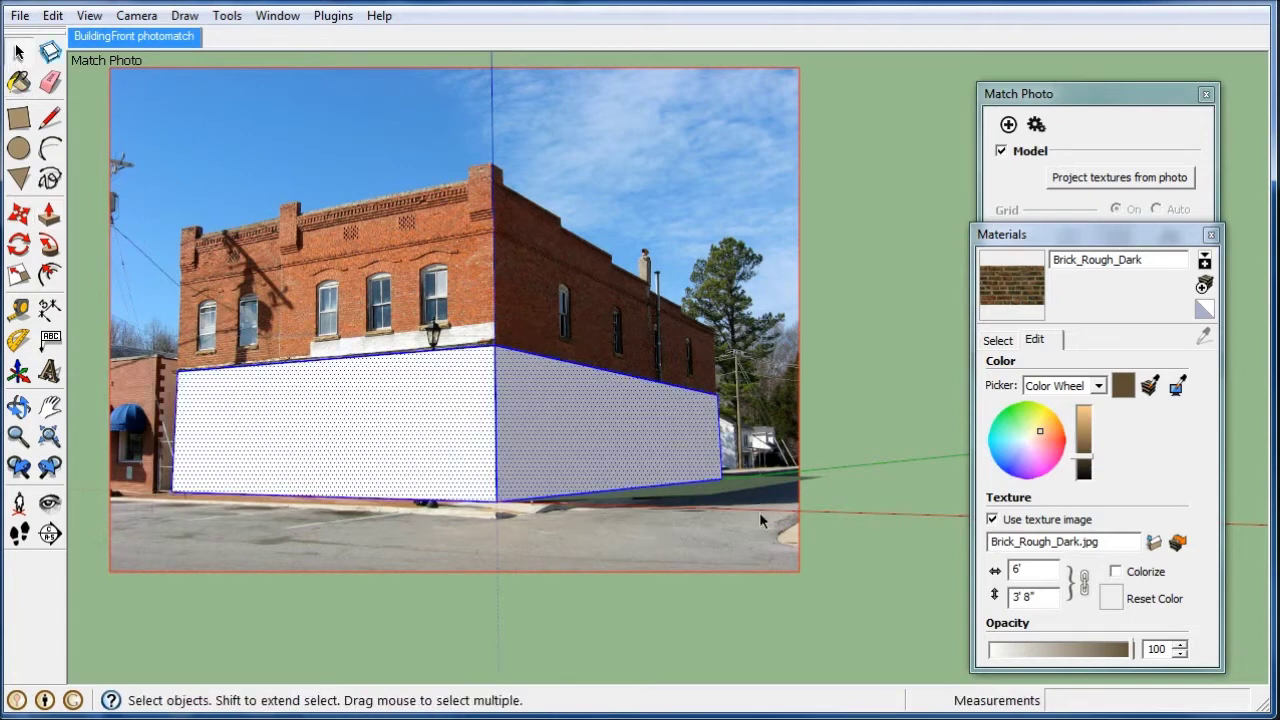
left_click_drag(1198, 236, 1158, 246)
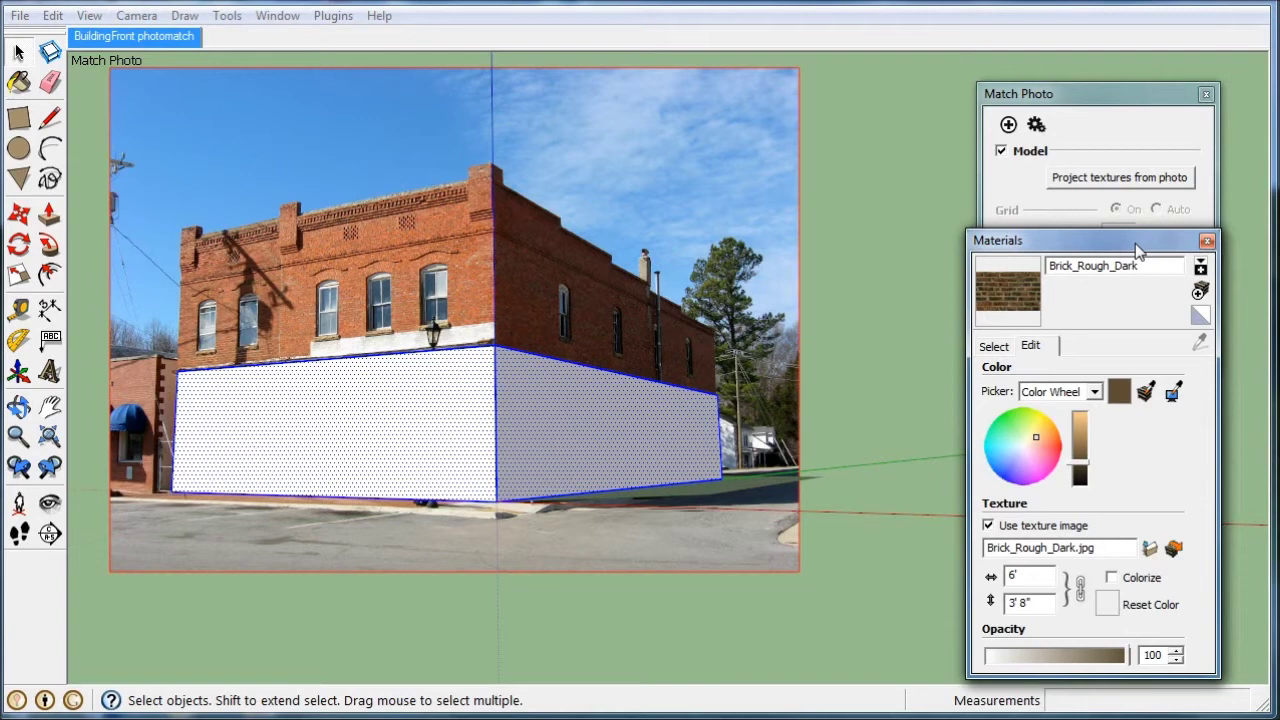
left_click(1136, 250)
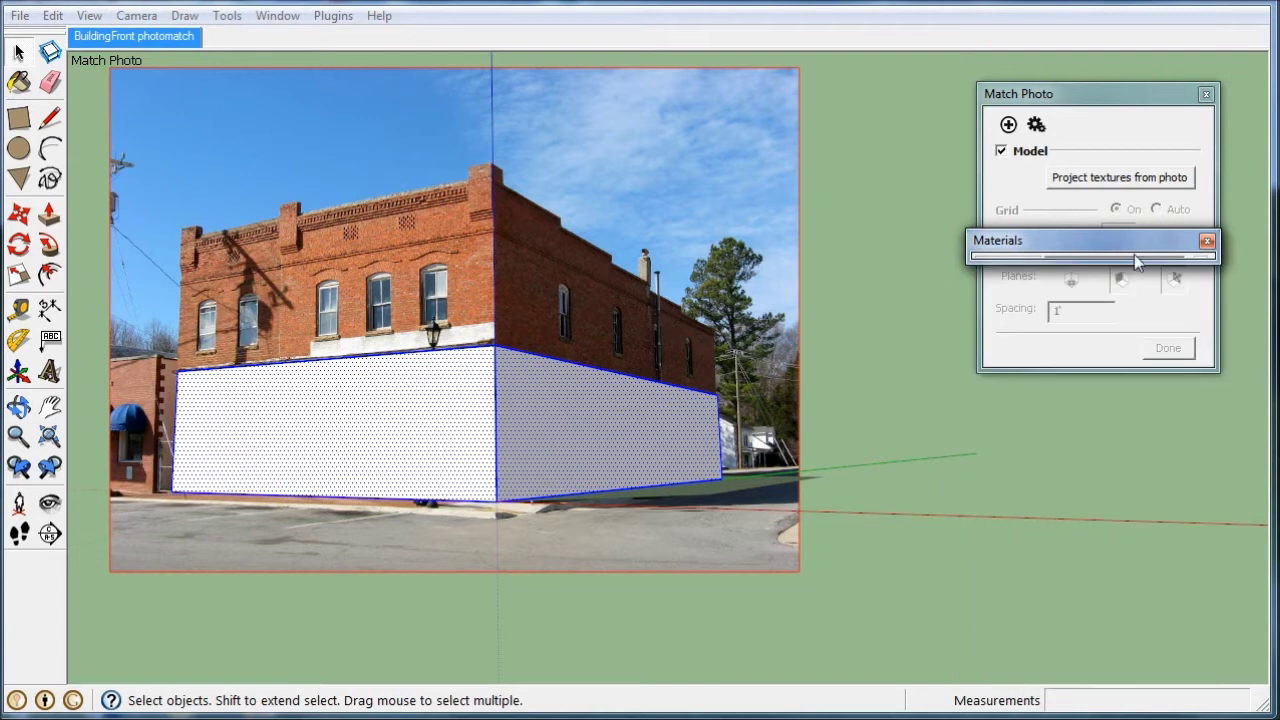
left_click(1120, 178)
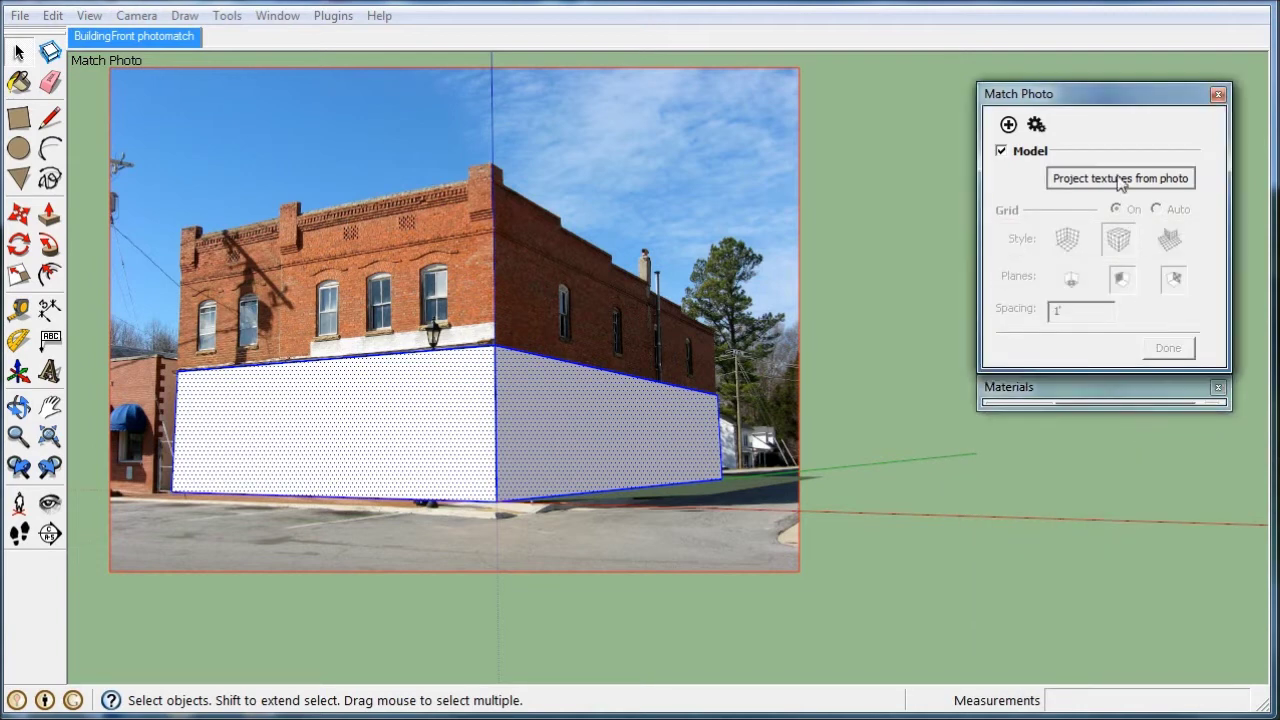
left_click(266, 70)
- Select the whole photo-textured storefront box and make it a group
scroll(457, 527, "up", 2)
scroll(600, 500, "down", 2)
scroll(776, 461, "up", 1)
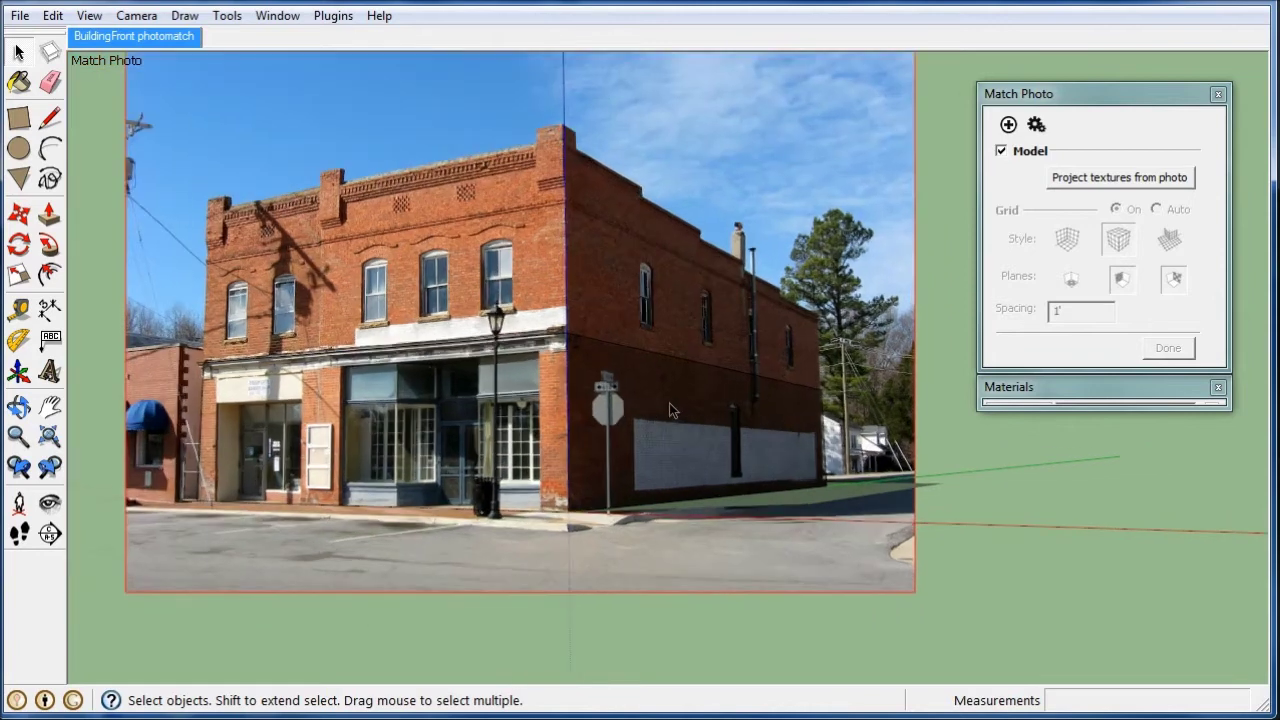
left_click_drag(152, 274, 893, 558)
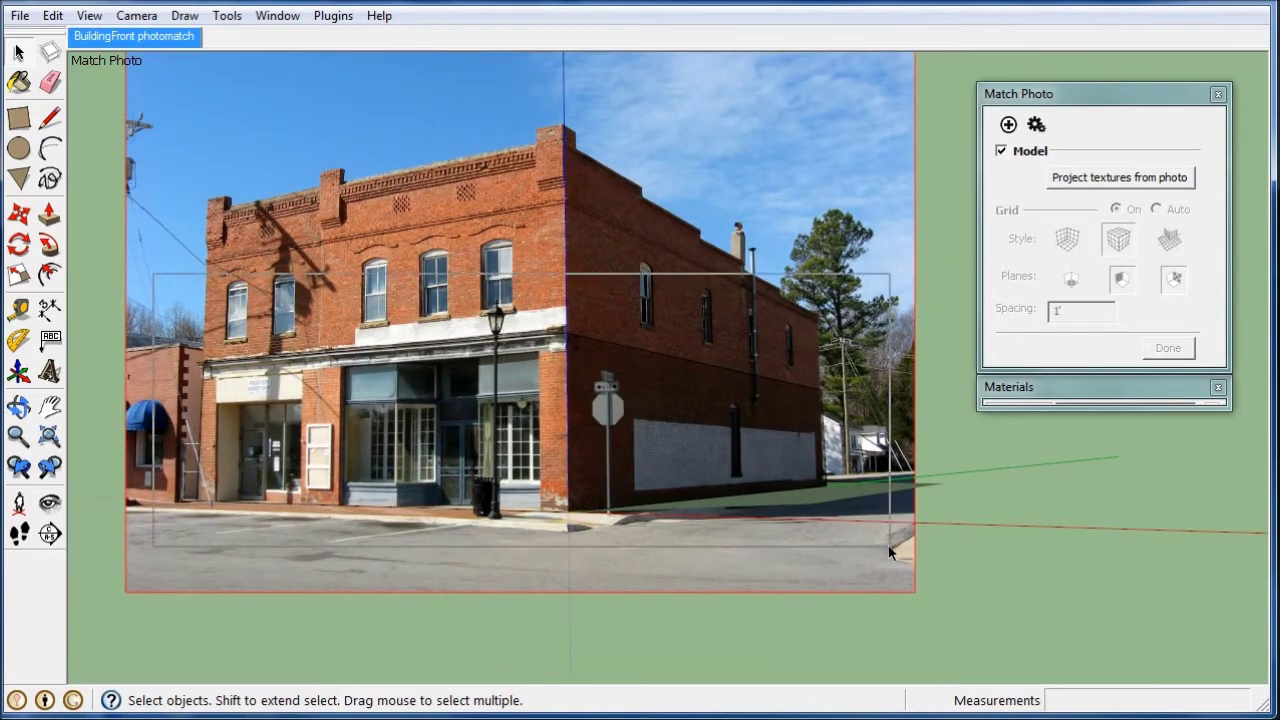
right_click(703, 420)
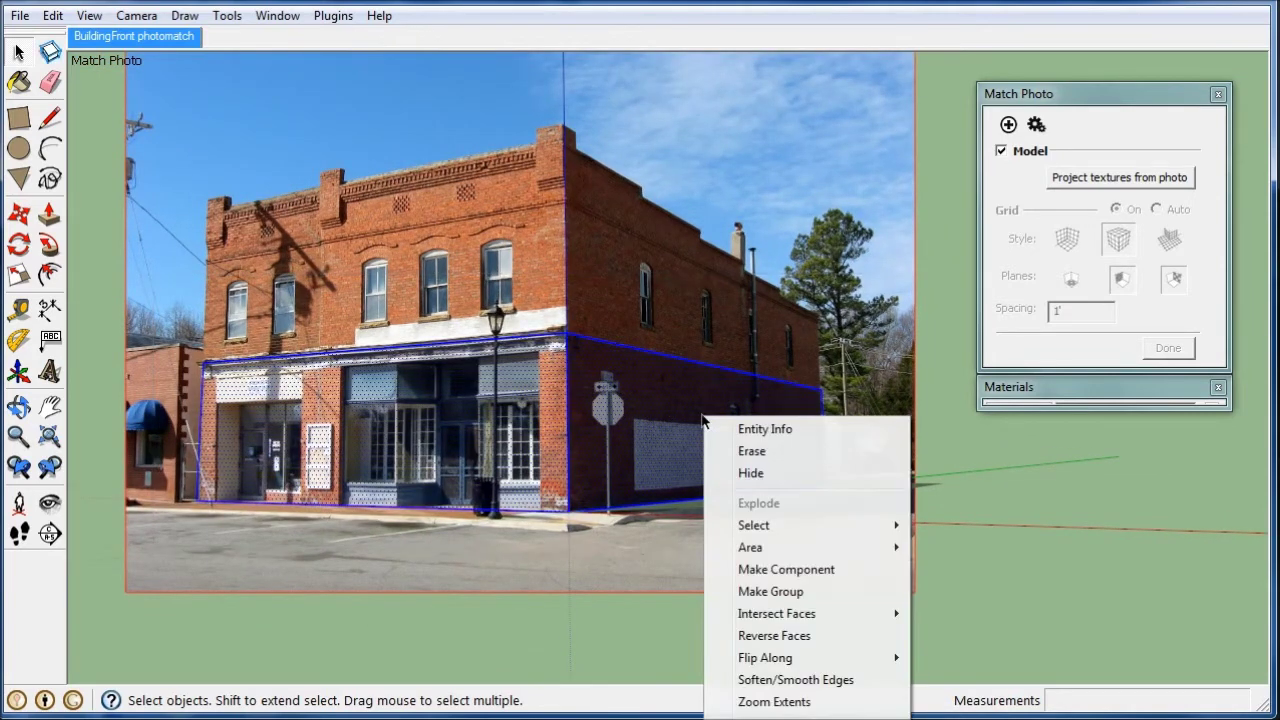
left_click(762, 591)
- Orbit out of the Match Photo view to see the box's long side
middle_click_drag(762, 591, 546, 277)
scroll(486, 477, "down", 3)
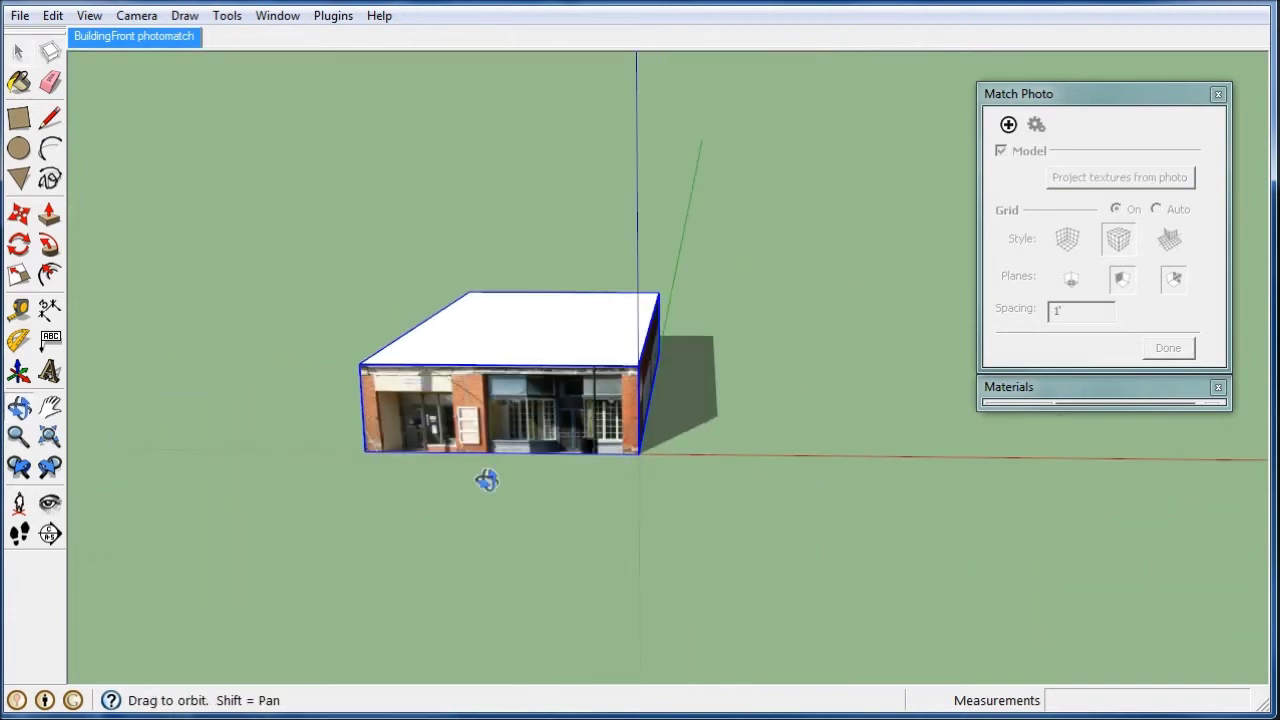
mouse_move(486, 477)
middle_mouse_down()
mouse_move(829, 457)
mouse_move(678, 458)
mouse_move(160, 409)
middle_mouse_up()
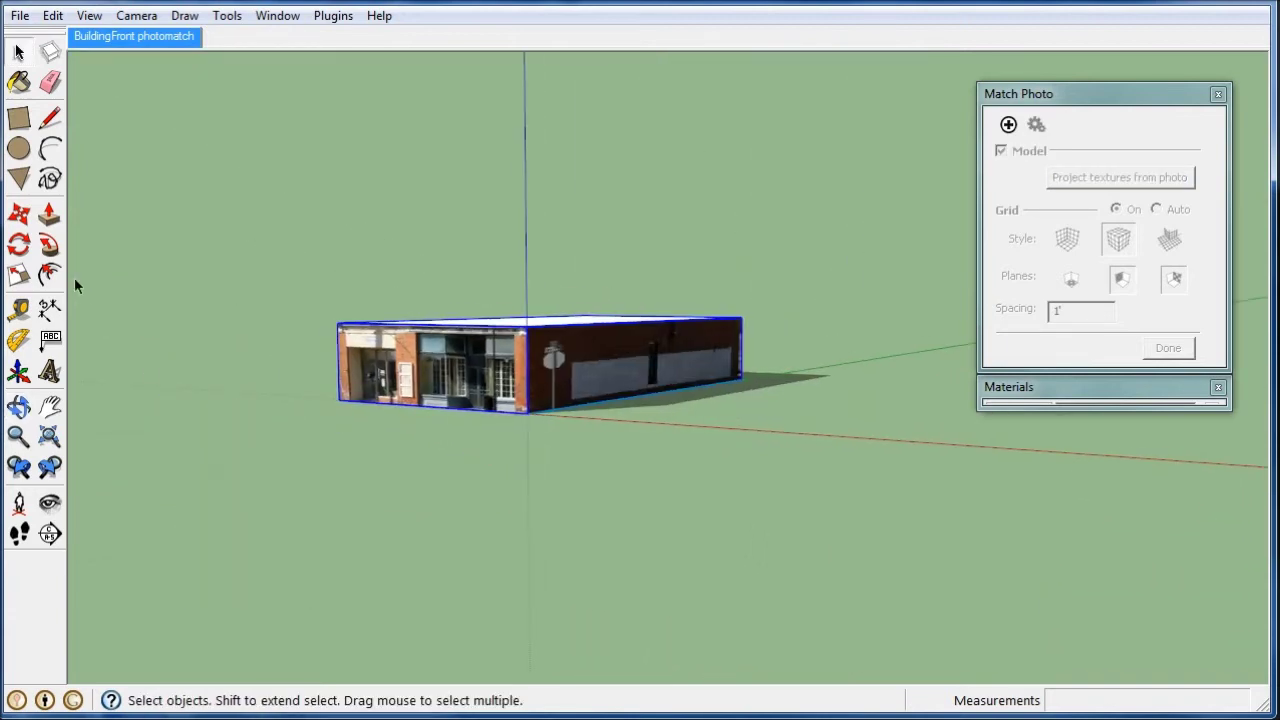
- Draw a rectangle covering the storefront box's whole roof
mouse_move(47, 190)
middle_mouse_down()
mouse_move(400, 494)
mouse_move(633, 414)
middle_mouse_up()
scroll(222, 338, "up", 3)
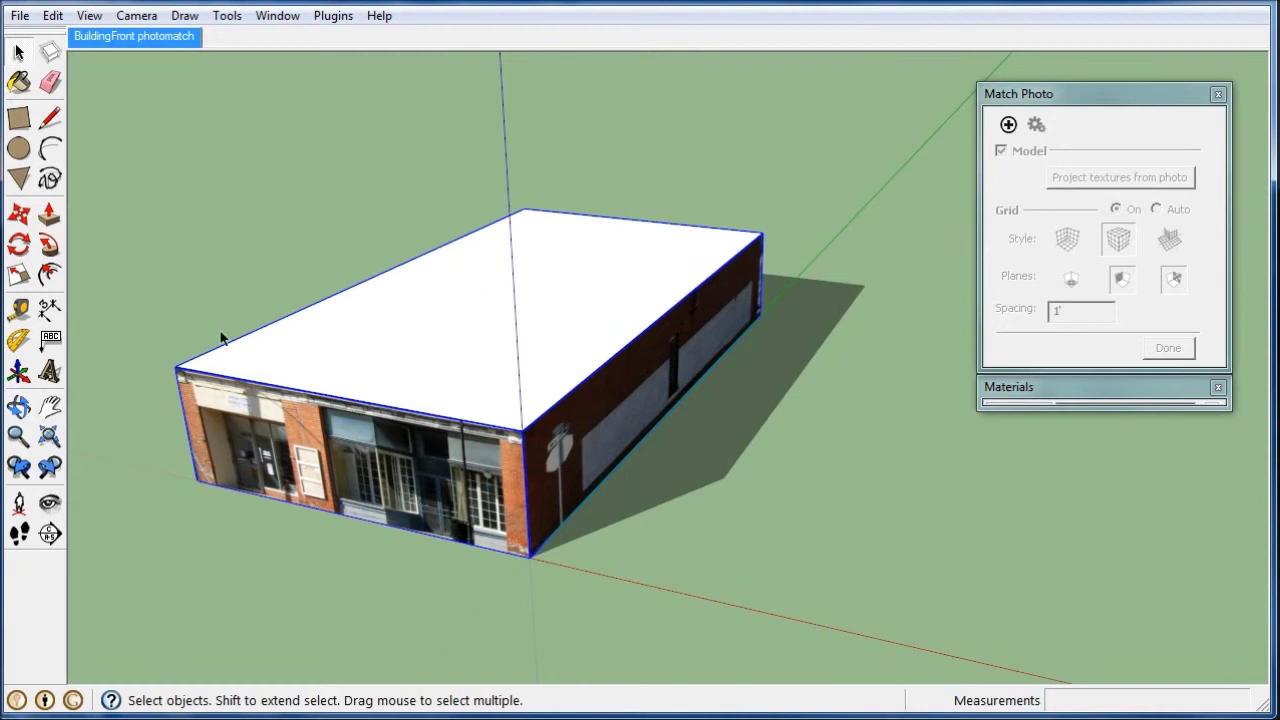
left_click(20, 122)
left_click(177, 366)
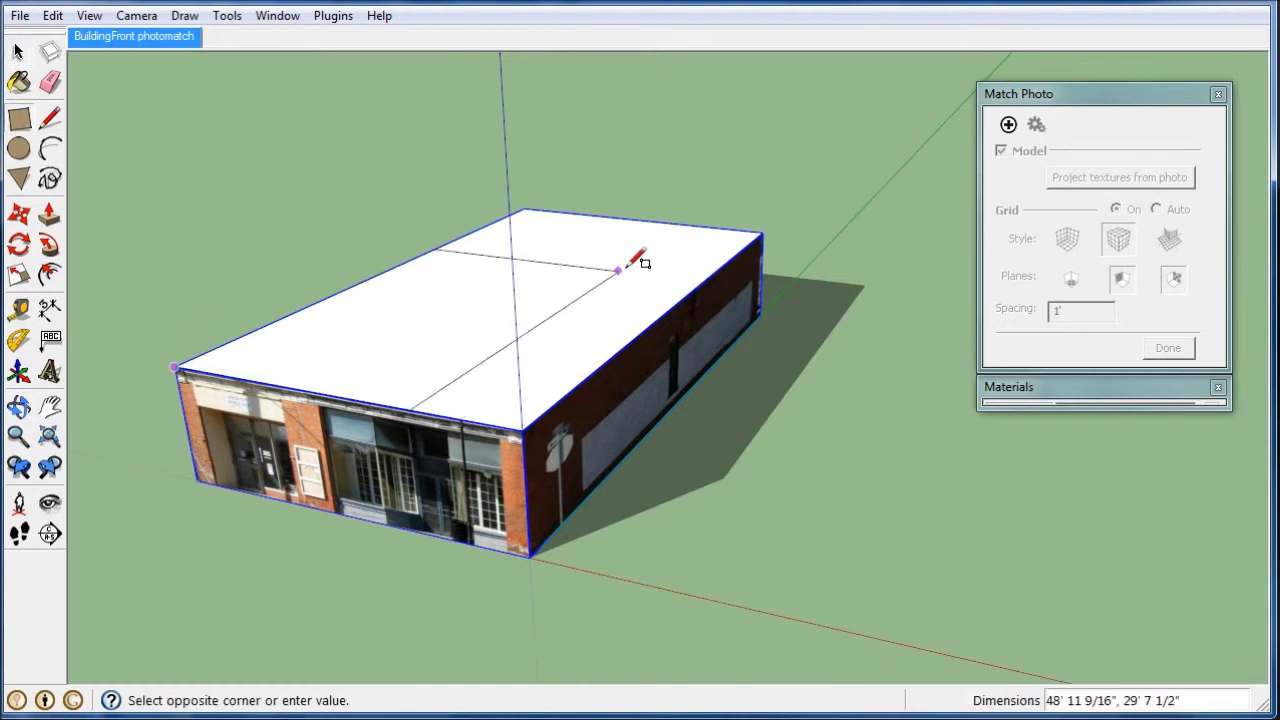
left_click(764, 234)
- Push/Pull the roof rectangle up 40 feet
mouse_move(783, 500)
middle_mouse_down()
mouse_move(758, 455)
mouse_move(170, 224)
middle_mouse_up()
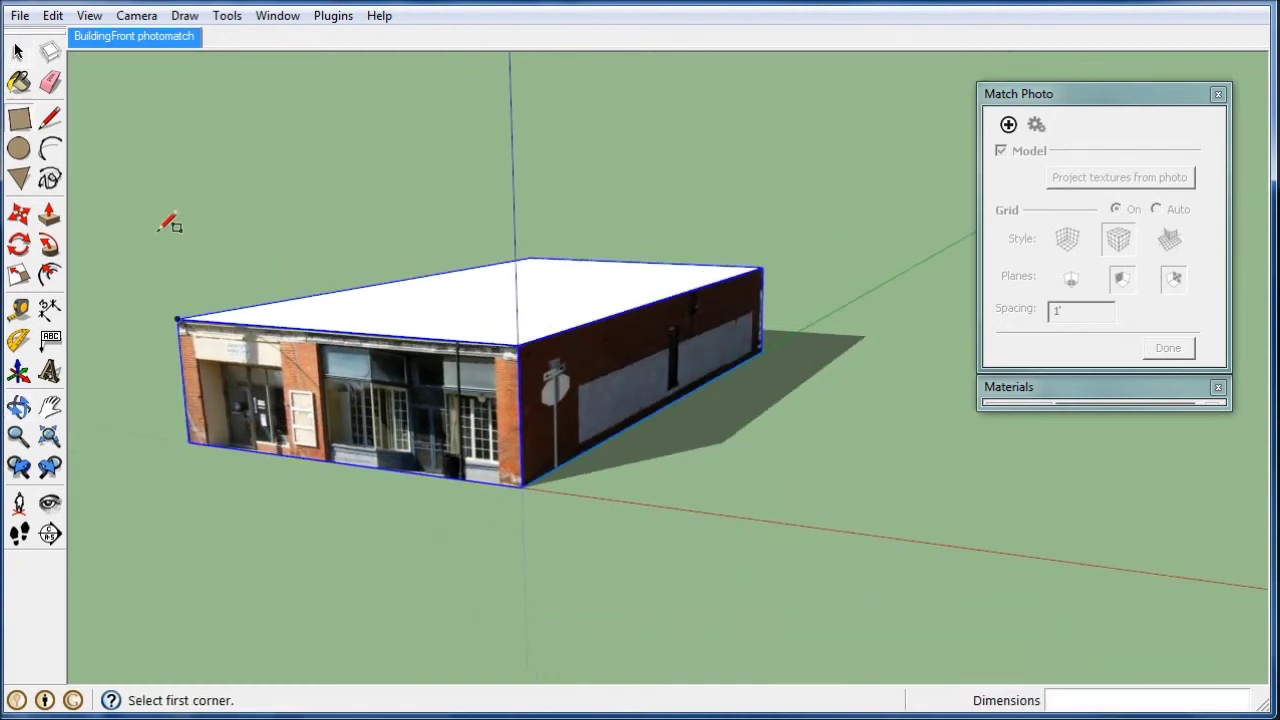
left_click(52, 216)
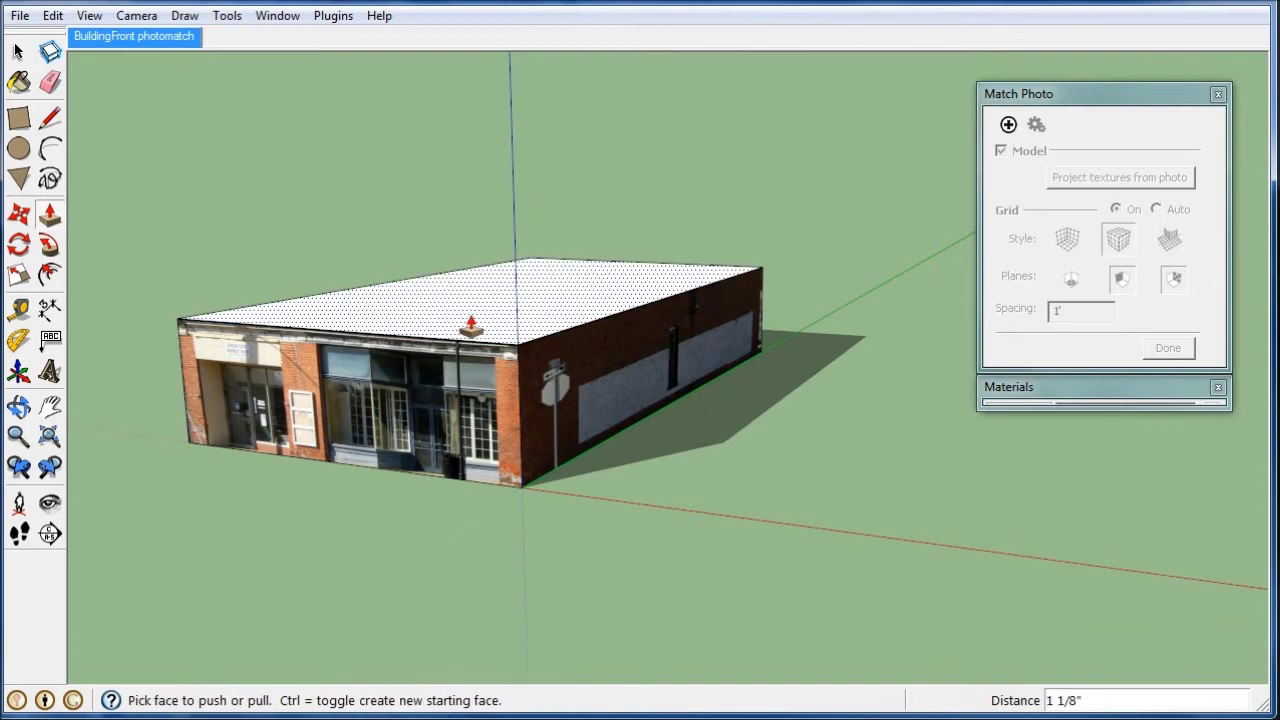
mouse_move(466, 294)
left_mouse_down()
mouse_move(494, 220)
mouse_move(494, 175)
left_mouse_up()
type("40'")
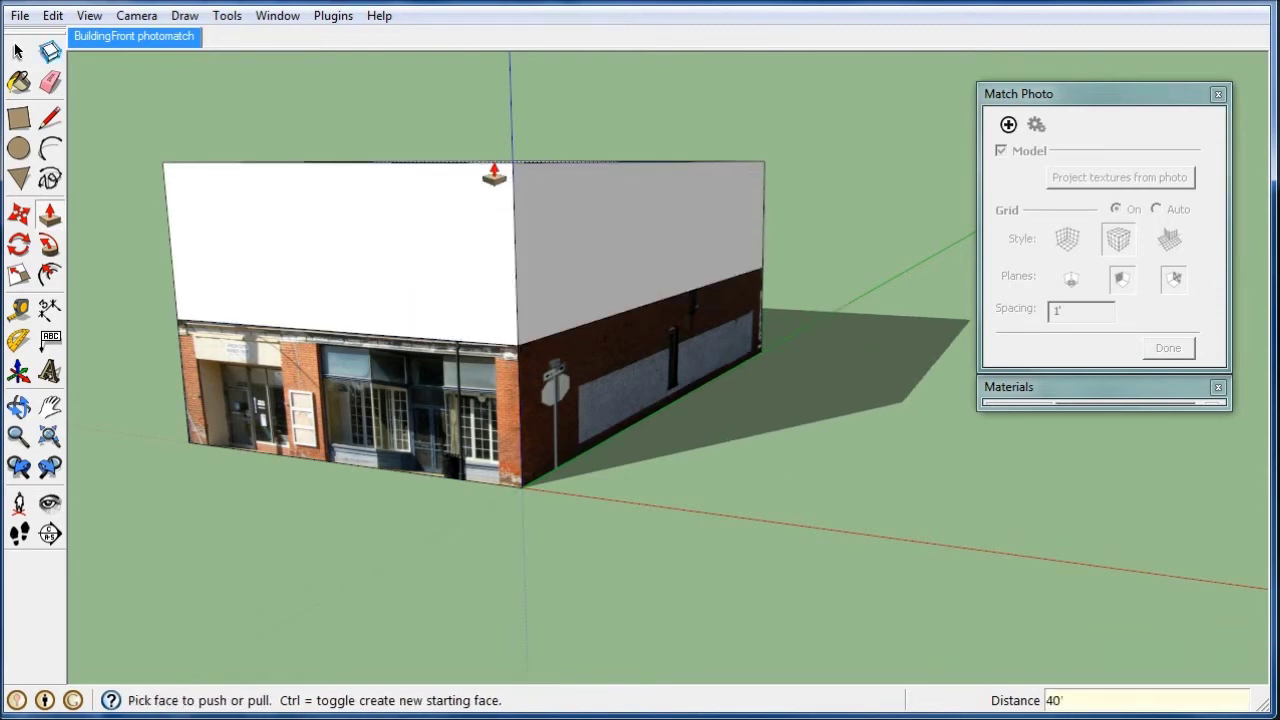
key("Return")
- Pick Cladding_Siding_Tan from Brick and Cladding and paint two upper faces
scroll(603, 589, "down", 4)
scroll(646, 551, "down", 2)
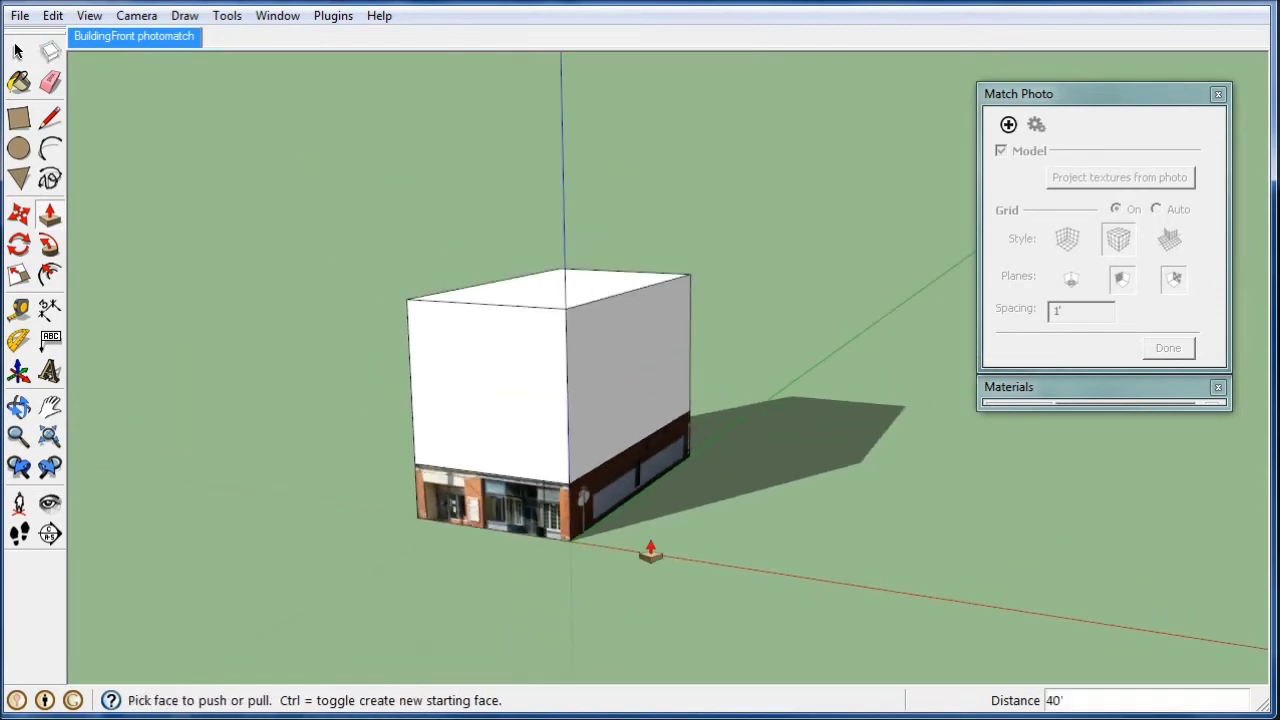
scroll(624, 470, "down", 1)
key("b")
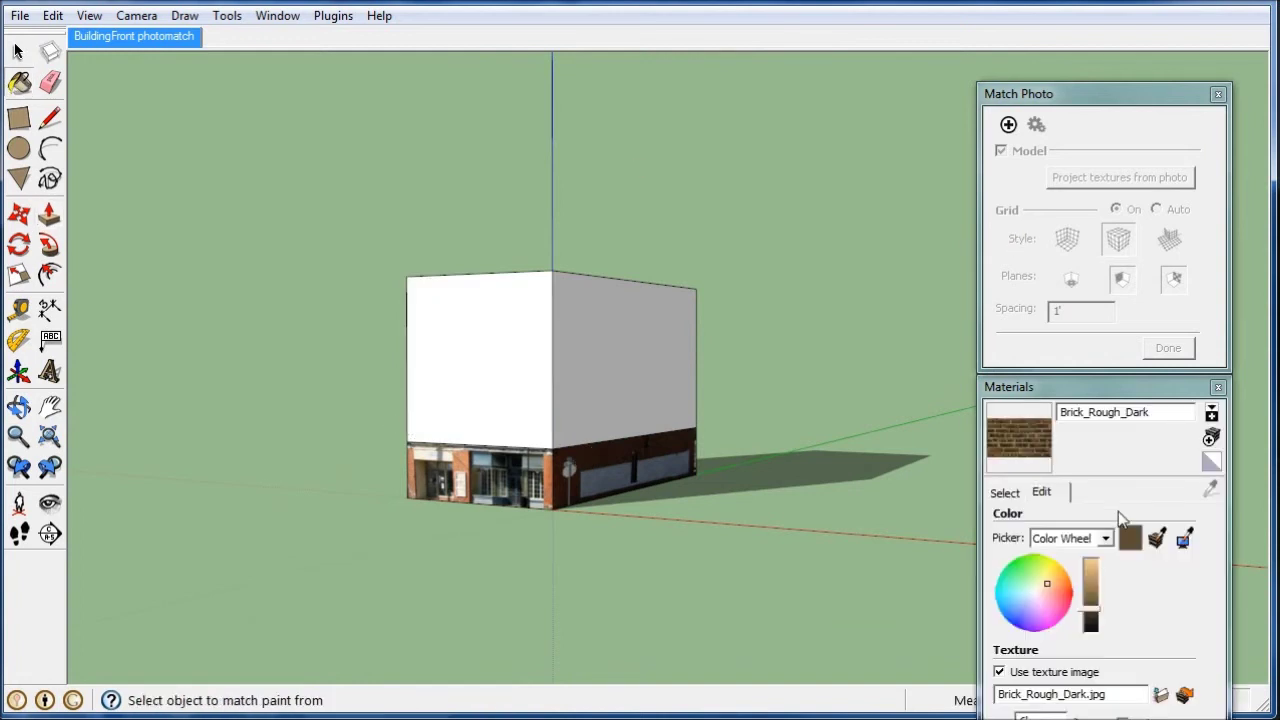
left_click_drag(1107, 392, 1112, 177)
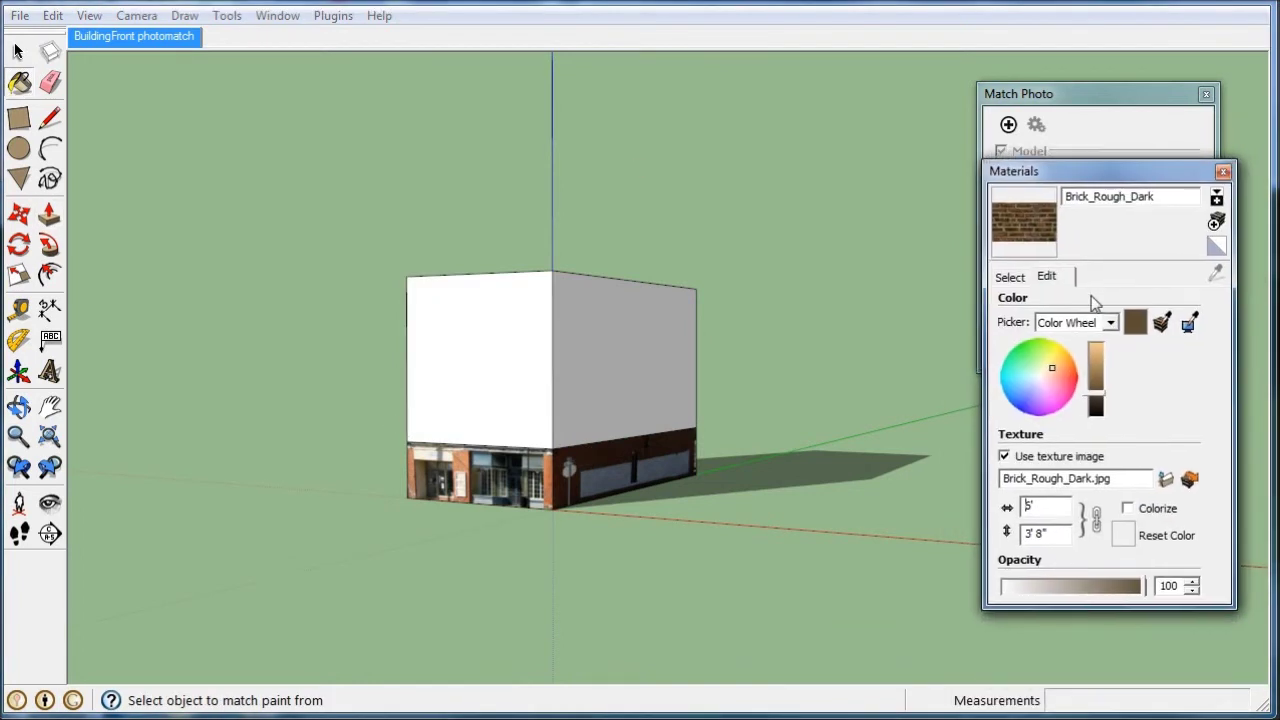
left_click(1008, 277)
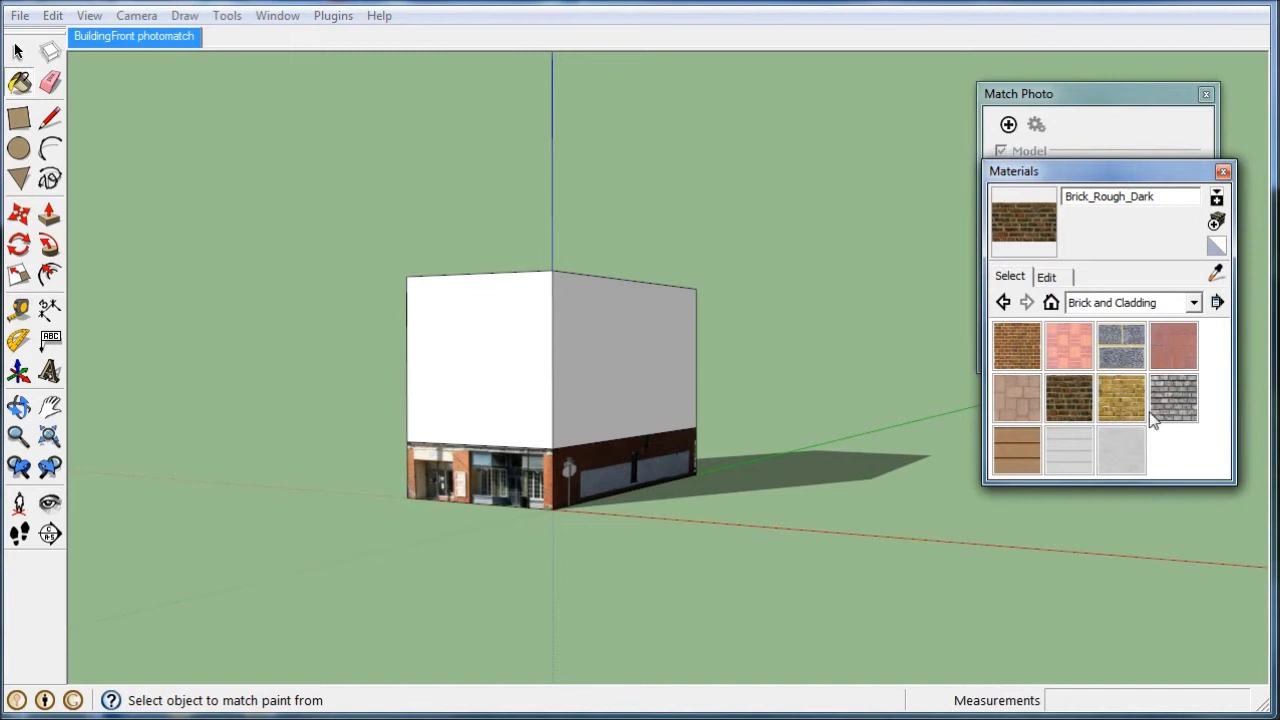
left_click(1016, 455)
left_click(614, 371)
left_click(478, 370)
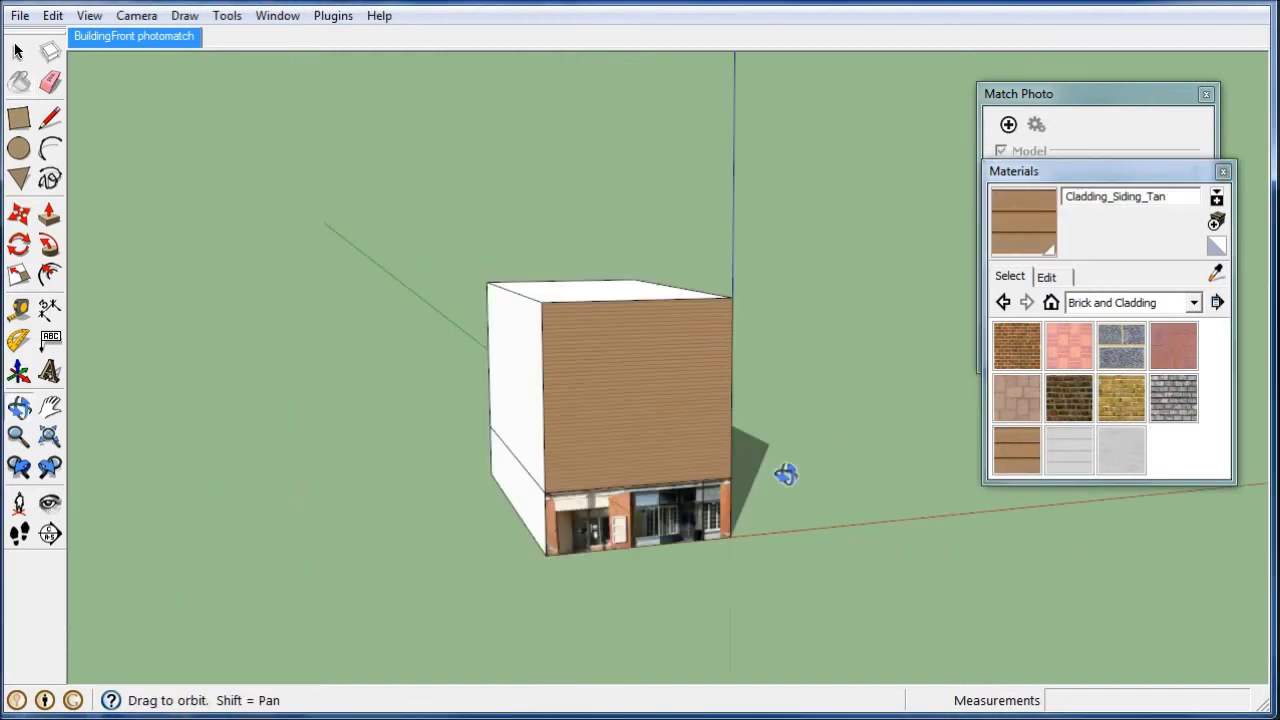
- Paint the block's front and left walls with the tan siding too
middle_click_drag(785, 474, 691, 374)
left_click(691, 374)
middle_click_drag(386, 386, 503, 400)
left_click(526, 381)
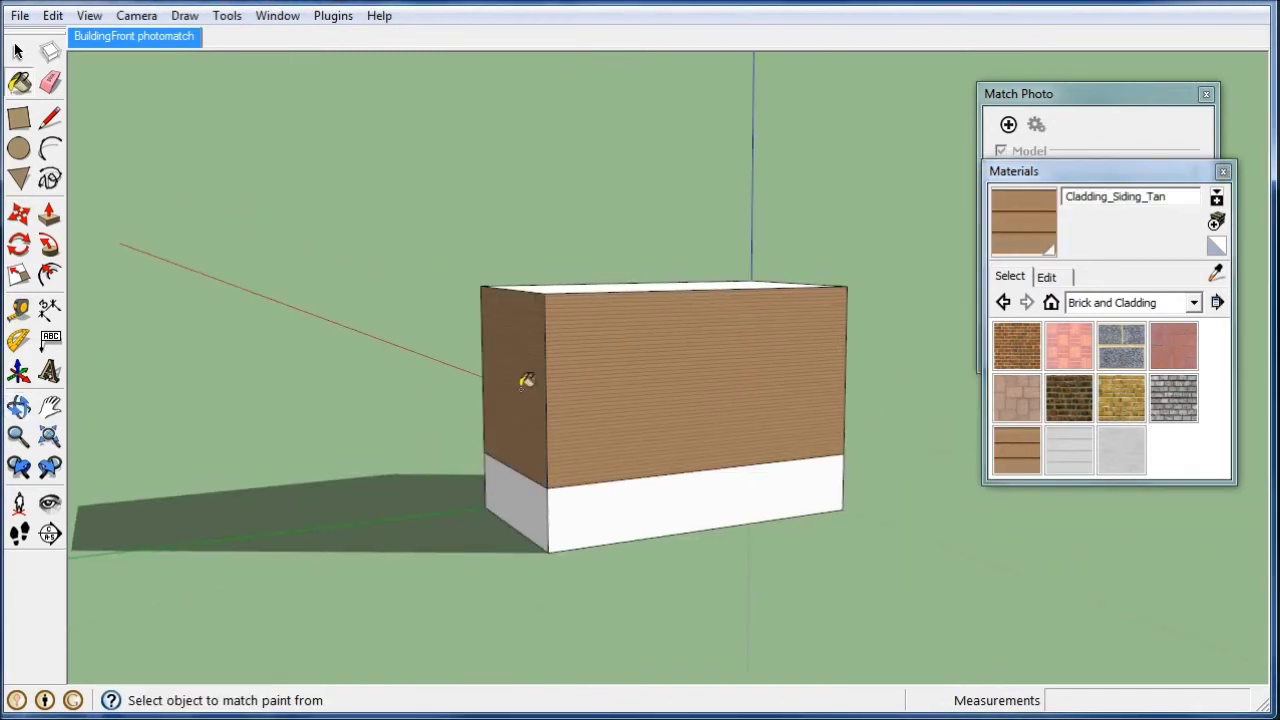
mouse_move(909, 414)
middle_mouse_down()
mouse_move(880, 551)
mouse_move(686, 463)
mouse_move(694, 437)
middle_mouse_up()
key("b")
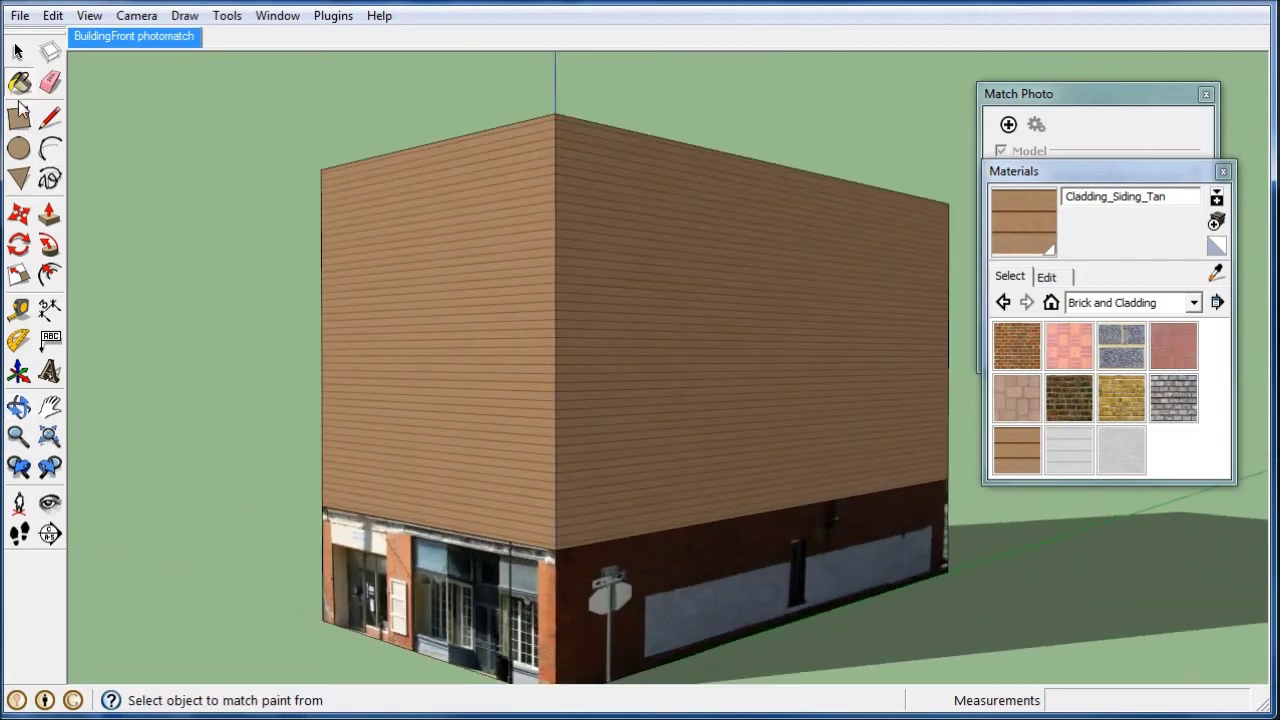
- Draw a small window rectangle on the siding and paint it Translucent_Glass_Blue
left_click(19, 115)
left_click(344, 202)
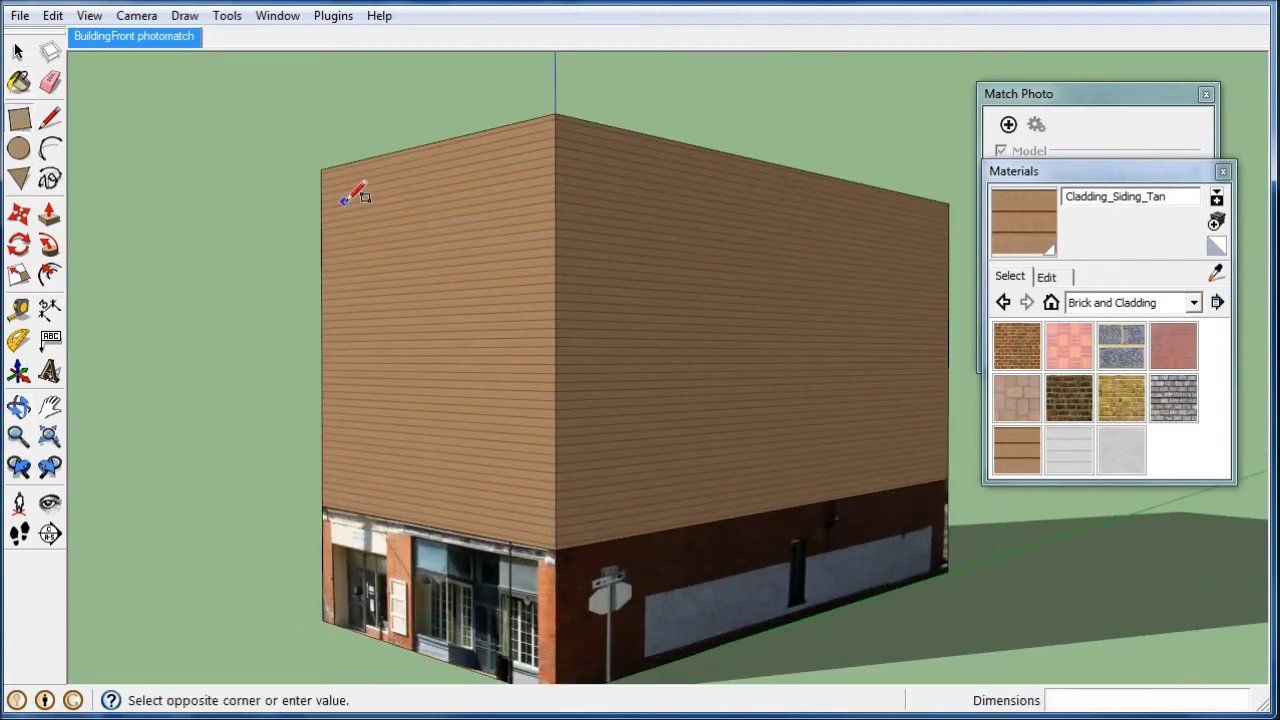
left_click(371, 250)
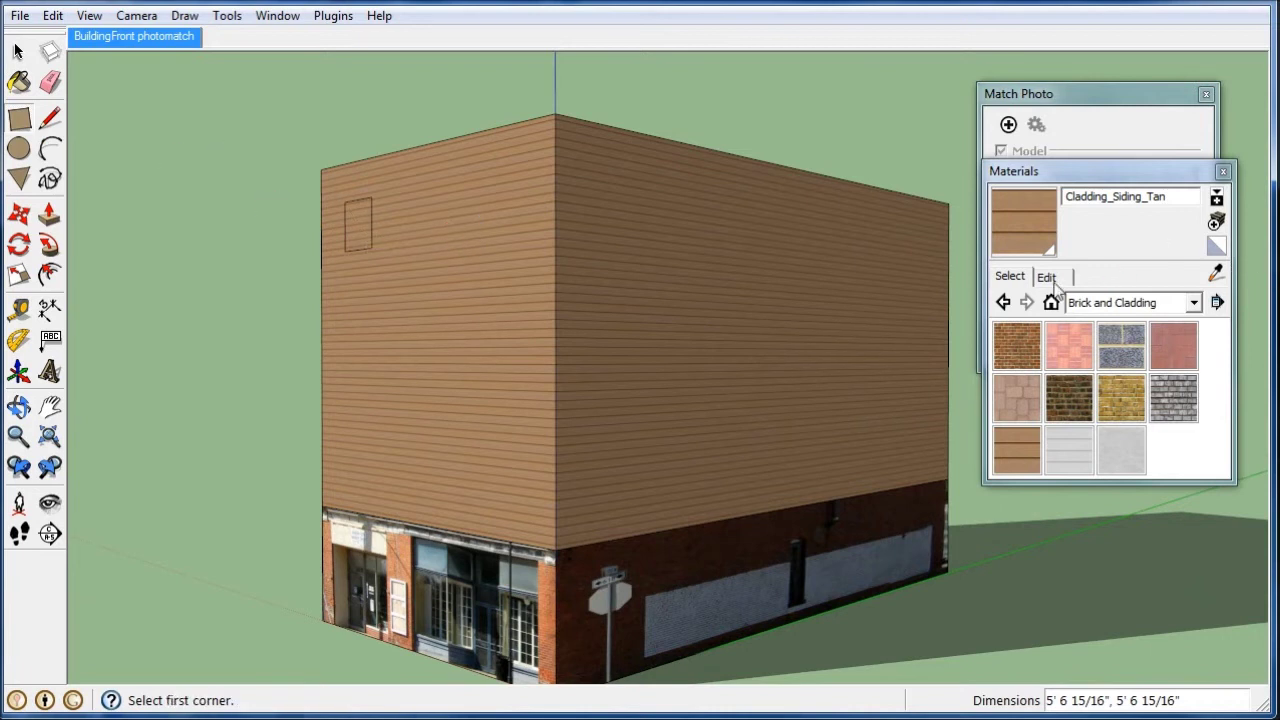
left_click(19, 82)
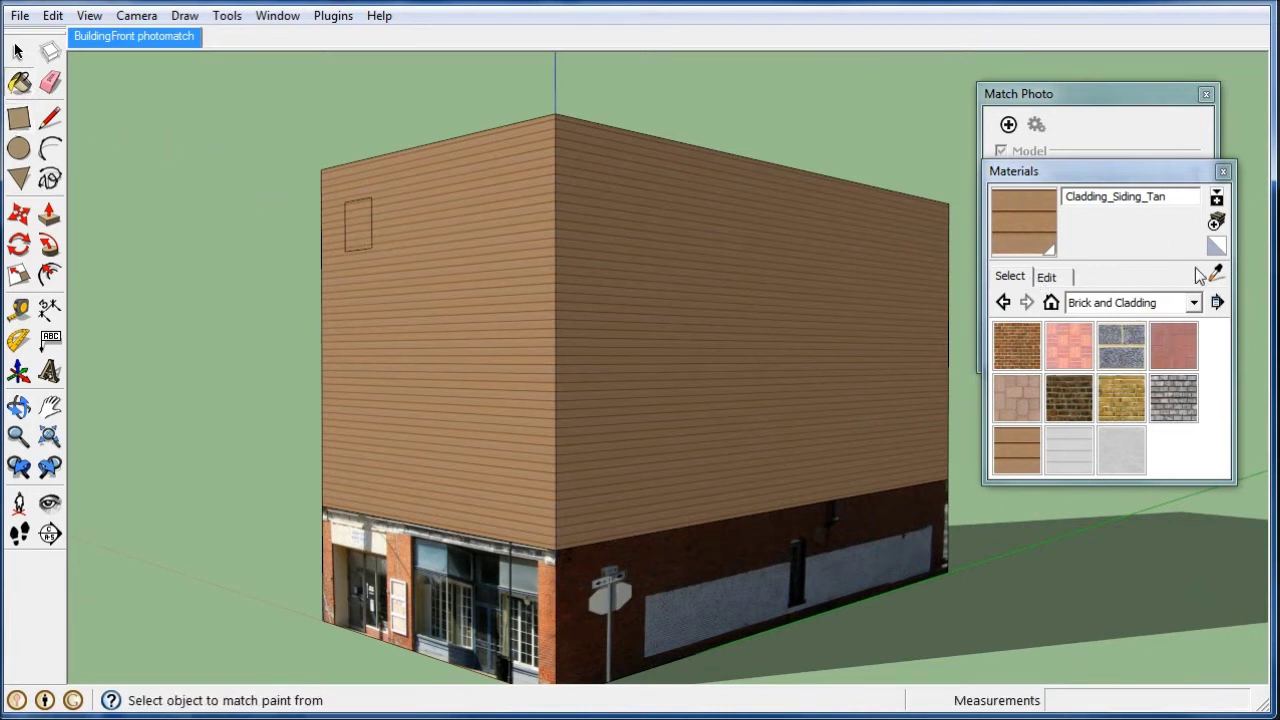
left_click(1193, 302)
left_click(1147, 524)
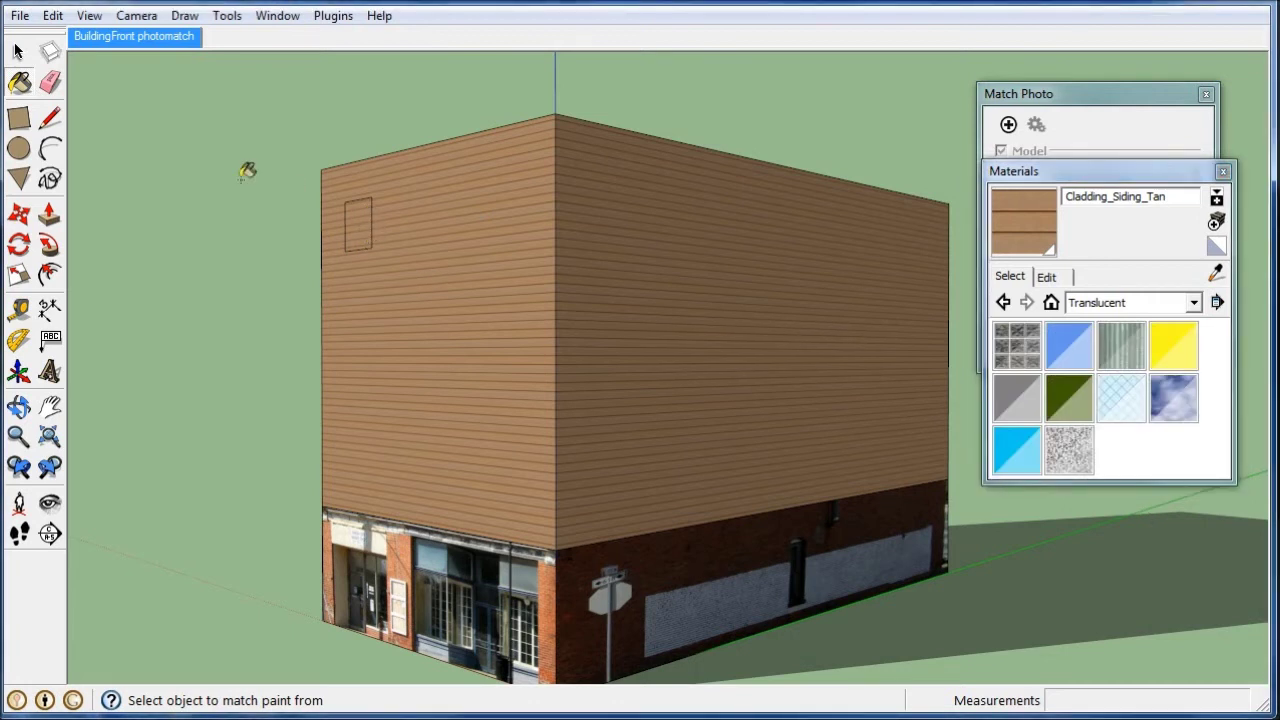
left_click(1068, 345)
left_click(358, 220)
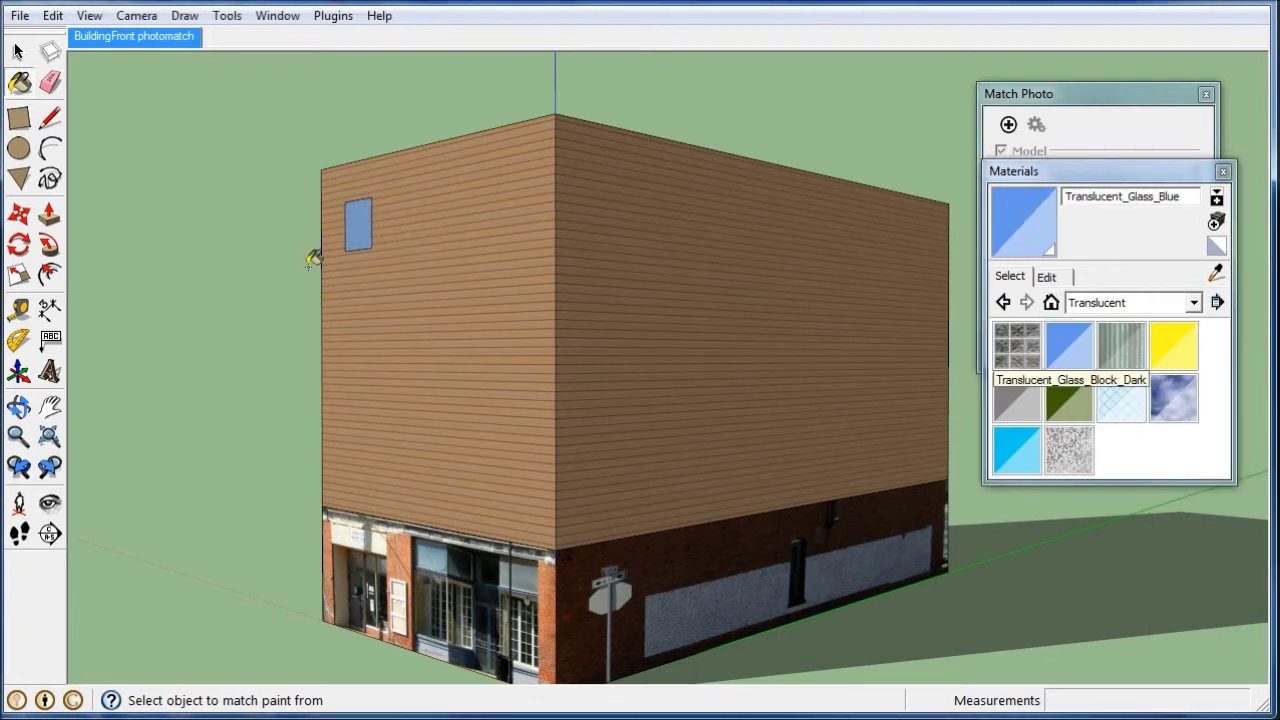
- Copy the window down to the lowest floor and array it /3 into a column of four
left_click(17, 52)
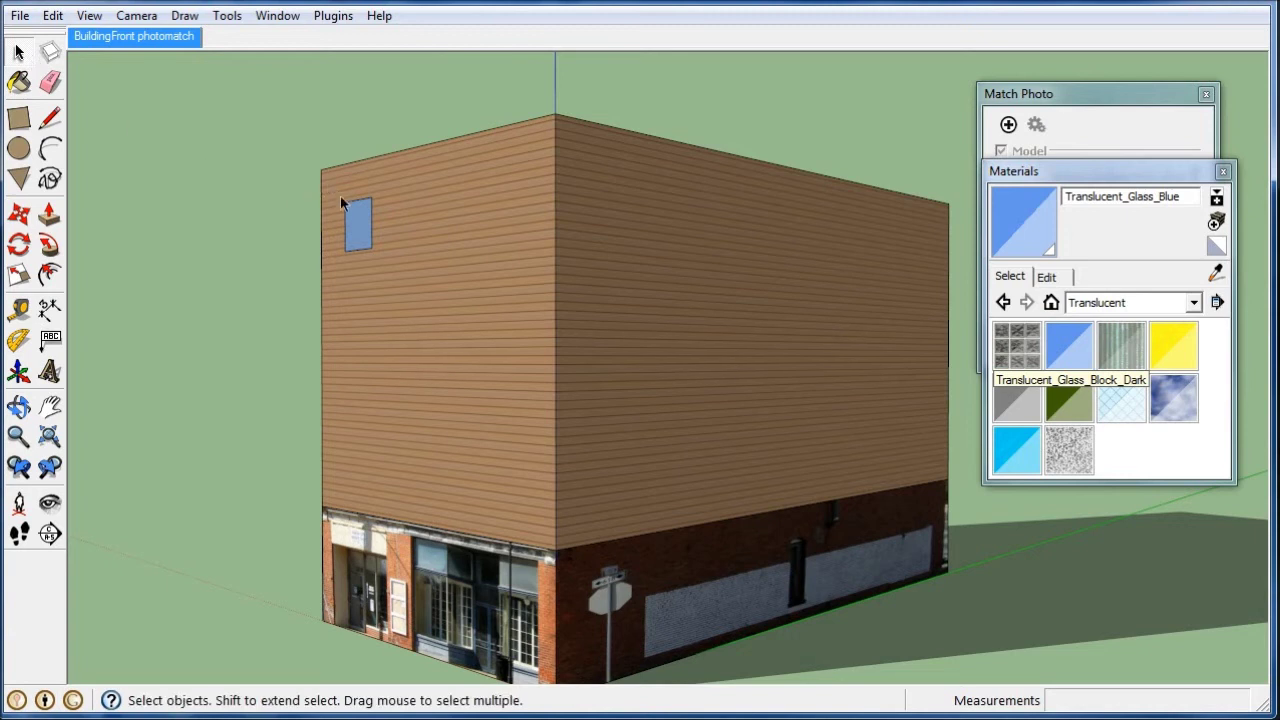
left_click_drag(340, 192, 393, 268)
left_click(18, 213)
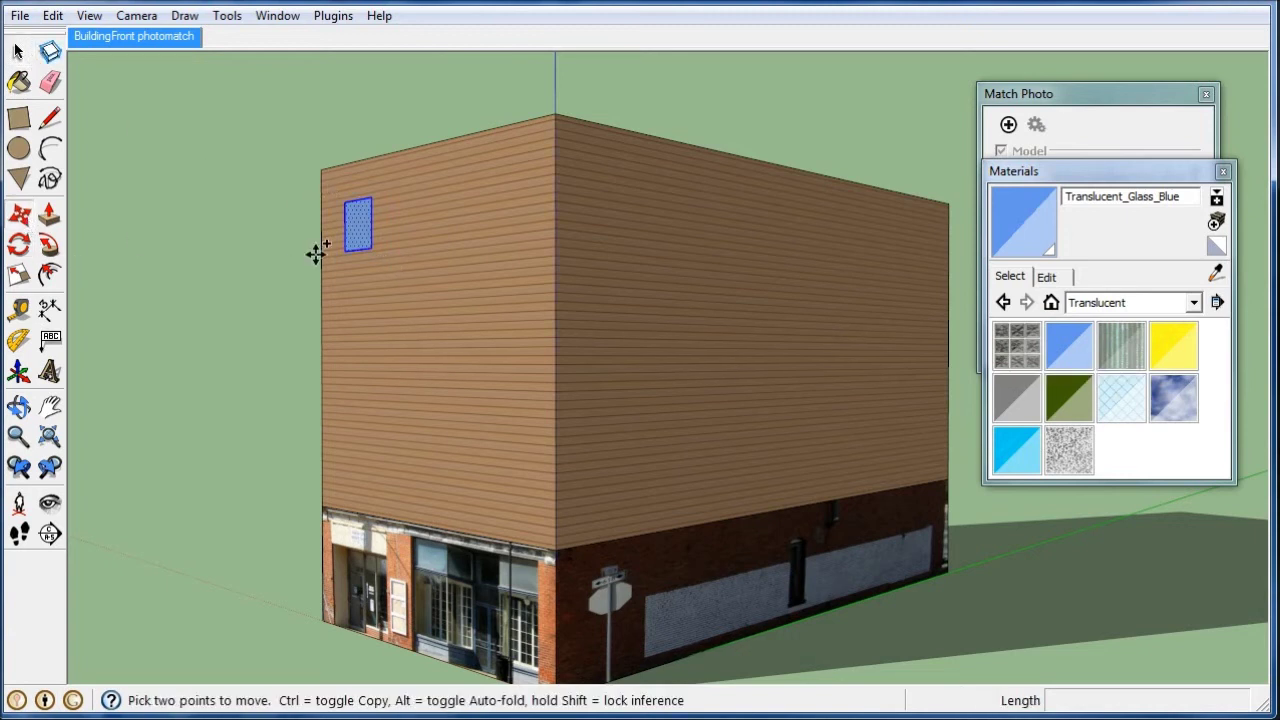
key("ctrl")
left_click(370, 247)
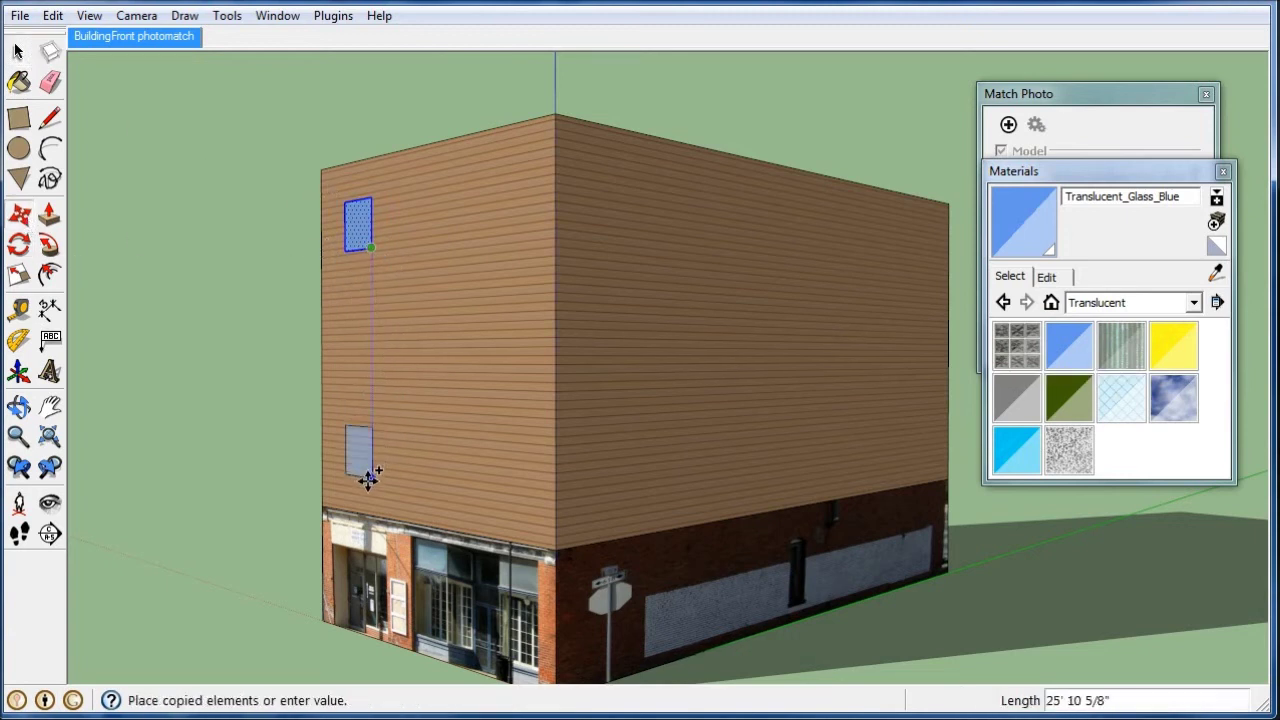
left_click(369, 488)
type("/")
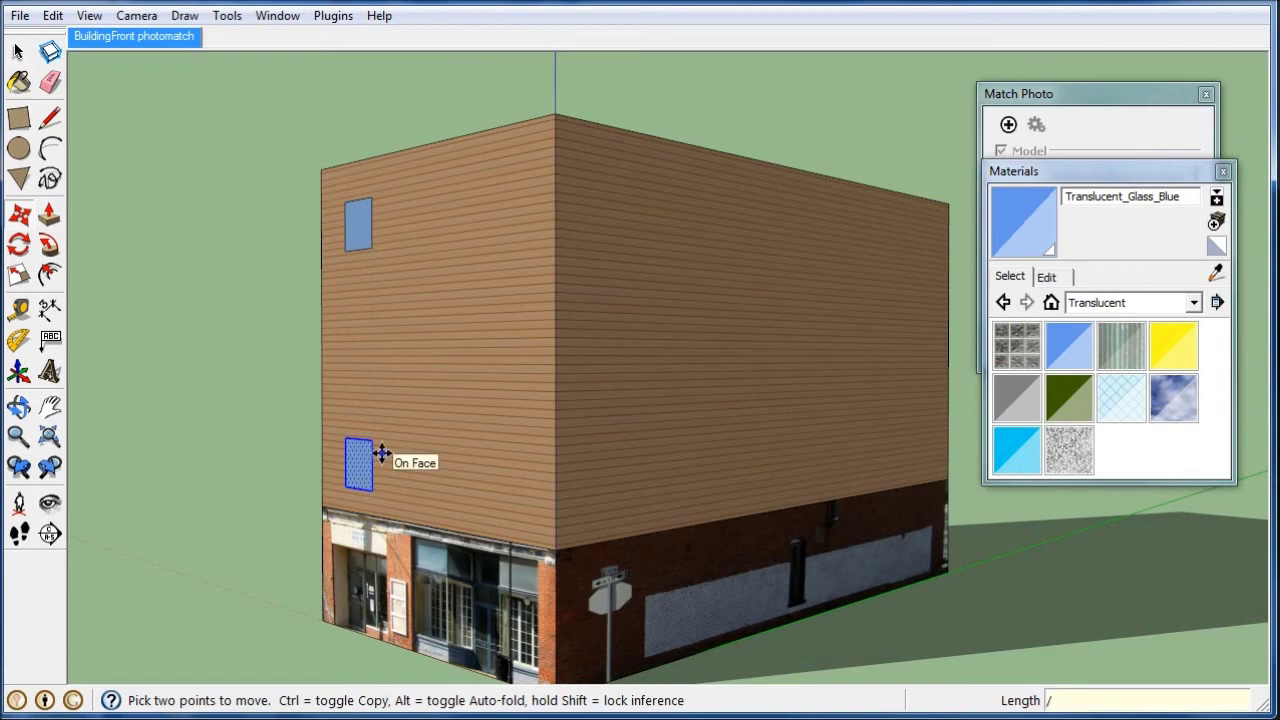
type("3")
key("Return")
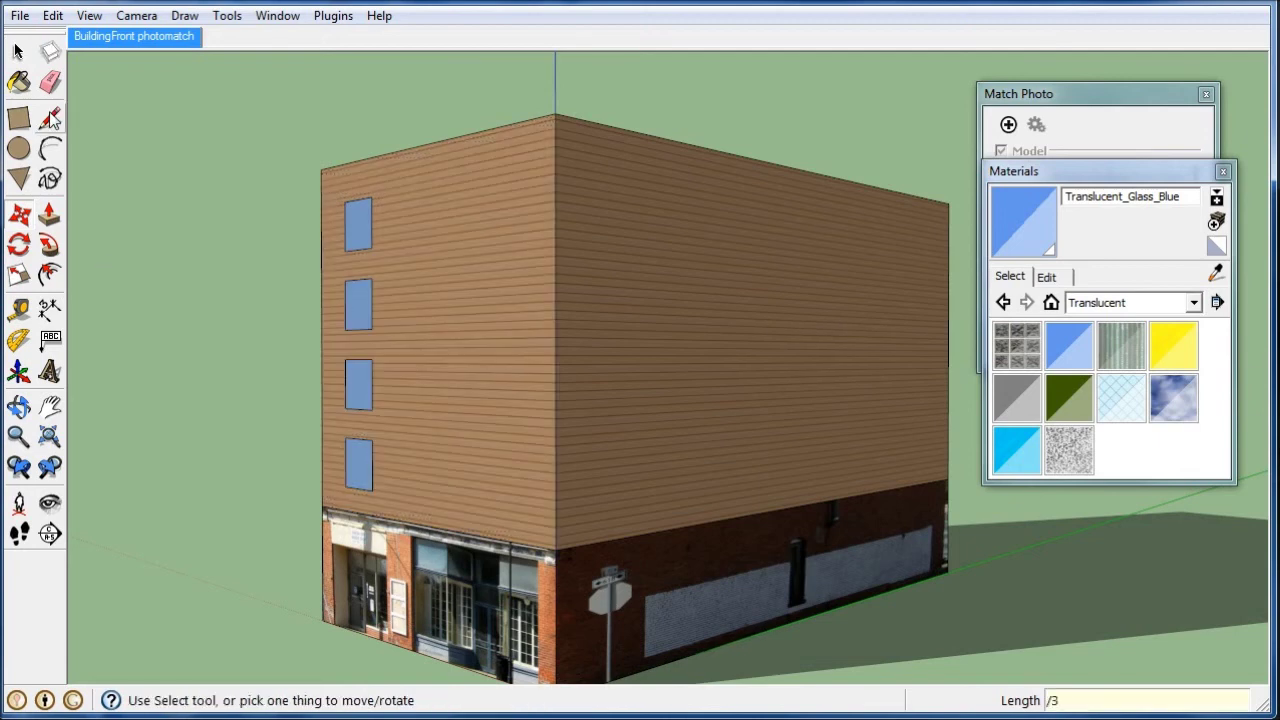
- Copy the window column to the right edge and add an evenly spaced middle column
left_click(17, 52)
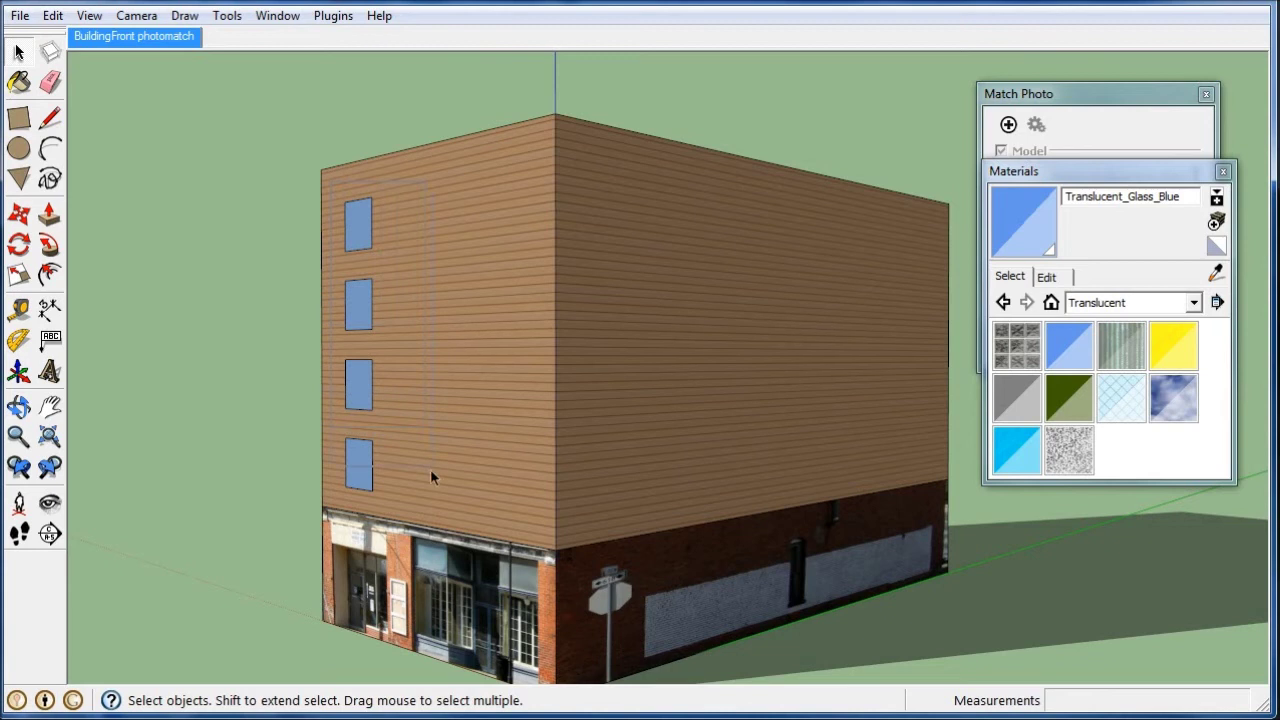
left_click(383, 500)
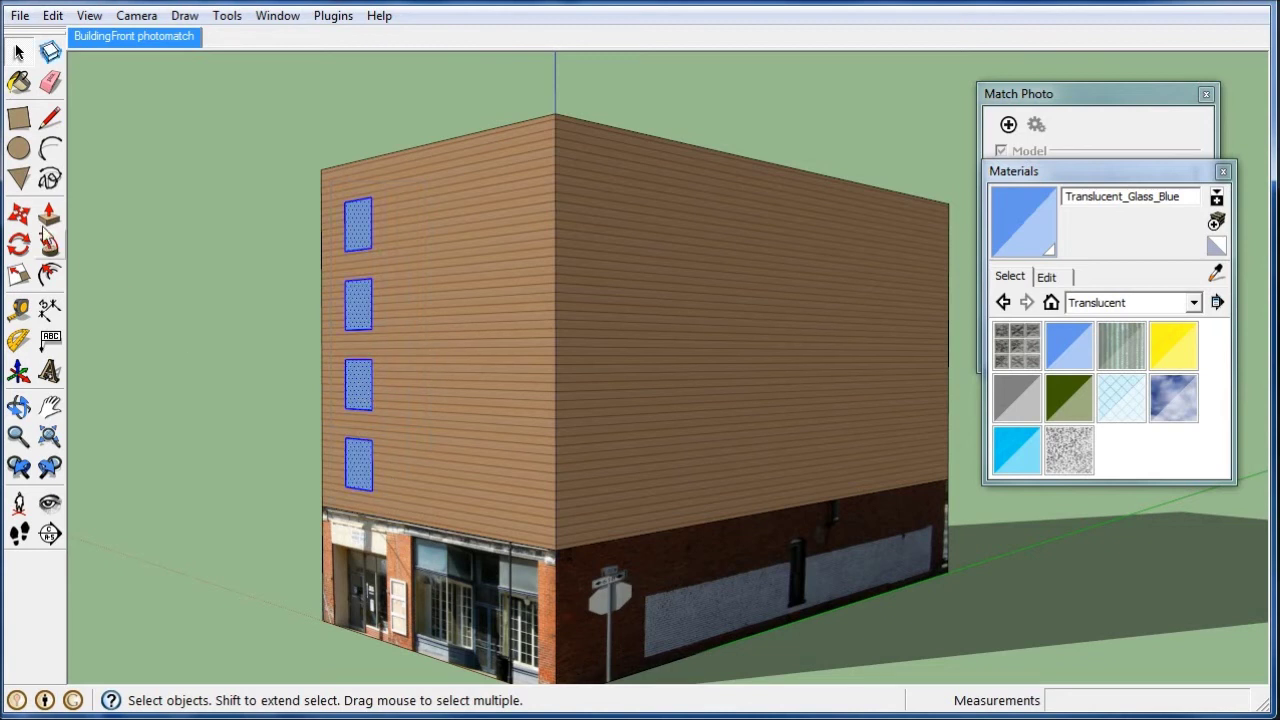
left_click(18, 214)
key("ctrl")
left_click(358, 490)
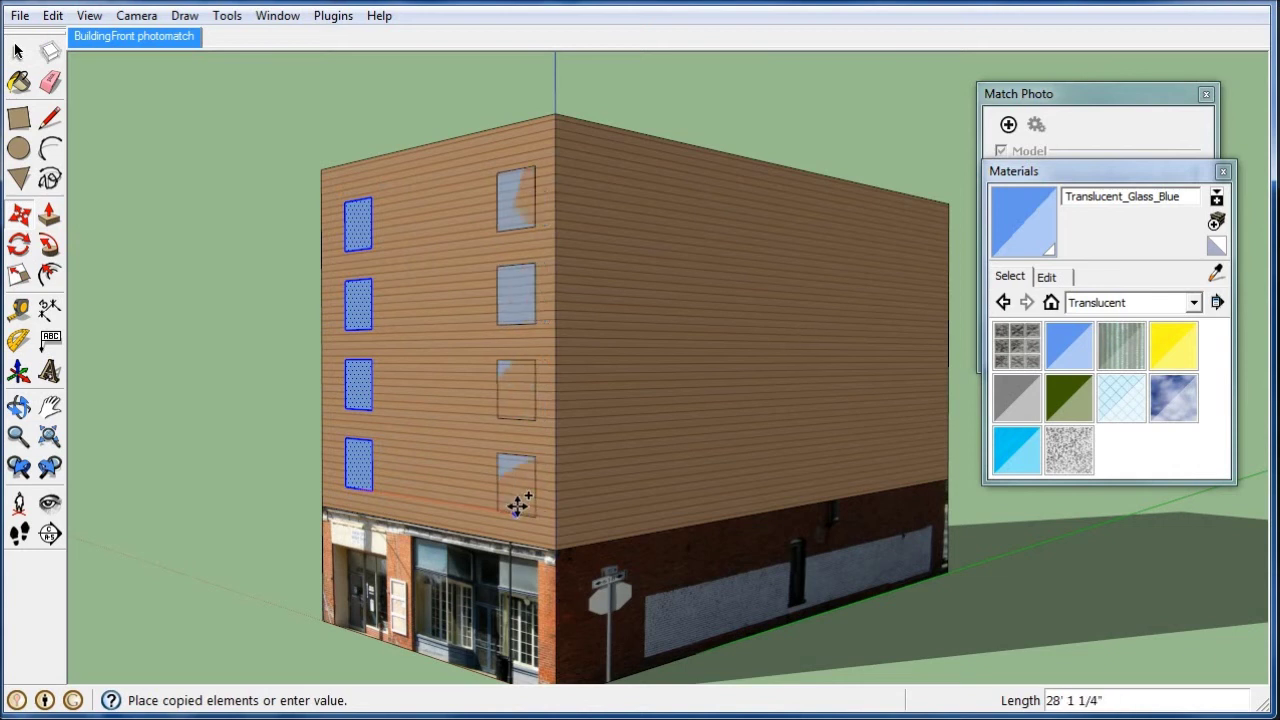
left_click(518, 504)
type("/2")
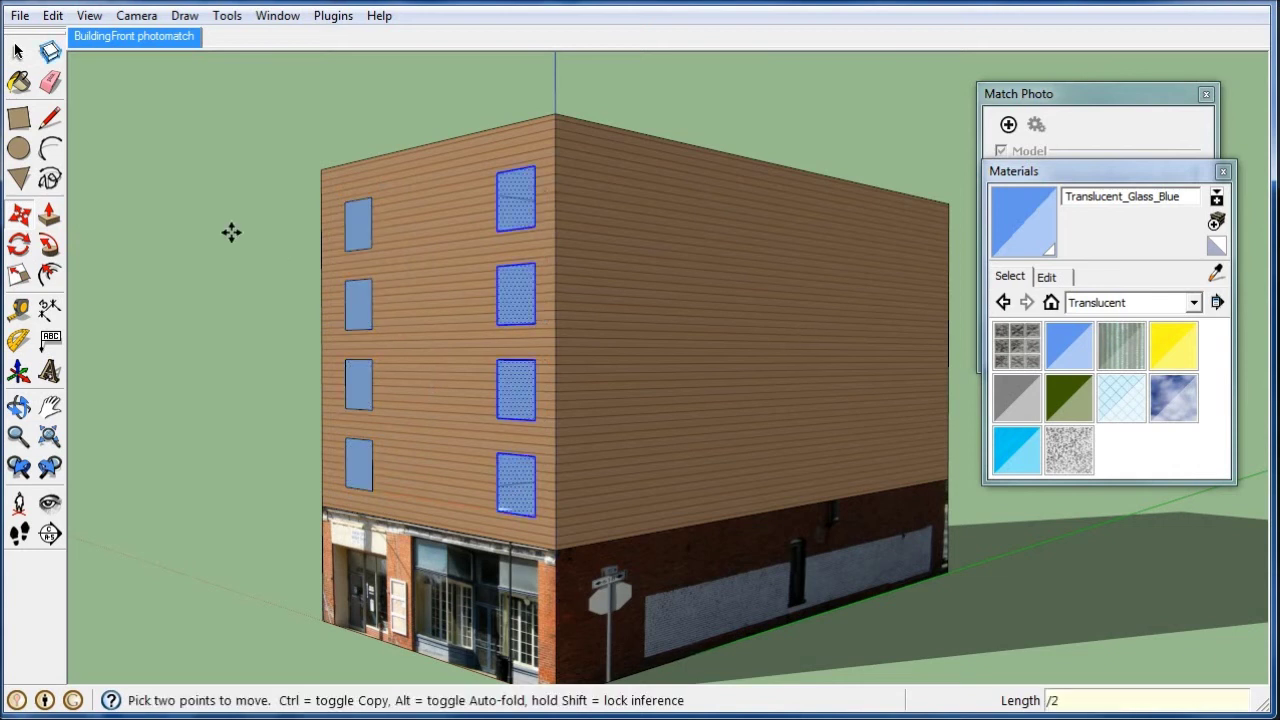
key("Return")
left_click(18, 52)
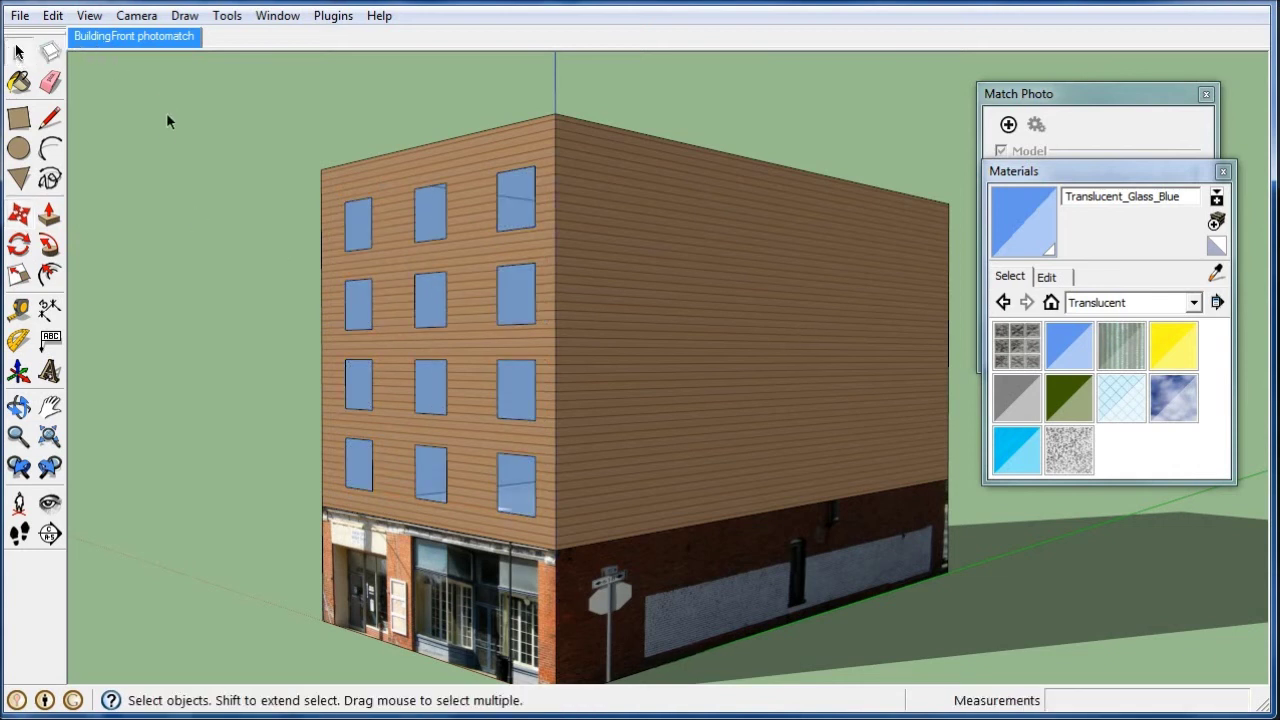
- Switch to the BuildingFront photomatch scene and close the Materials and Match Photo panels
left_click(160, 40)
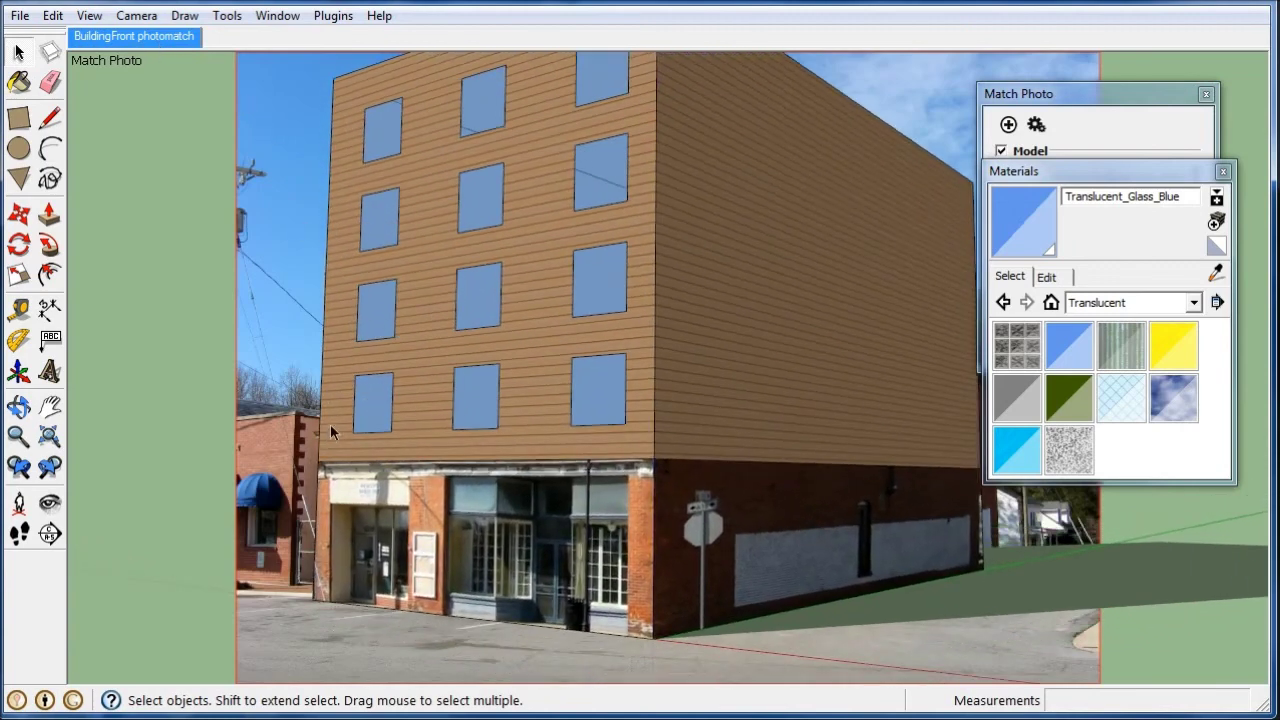
left_click(1222, 171)
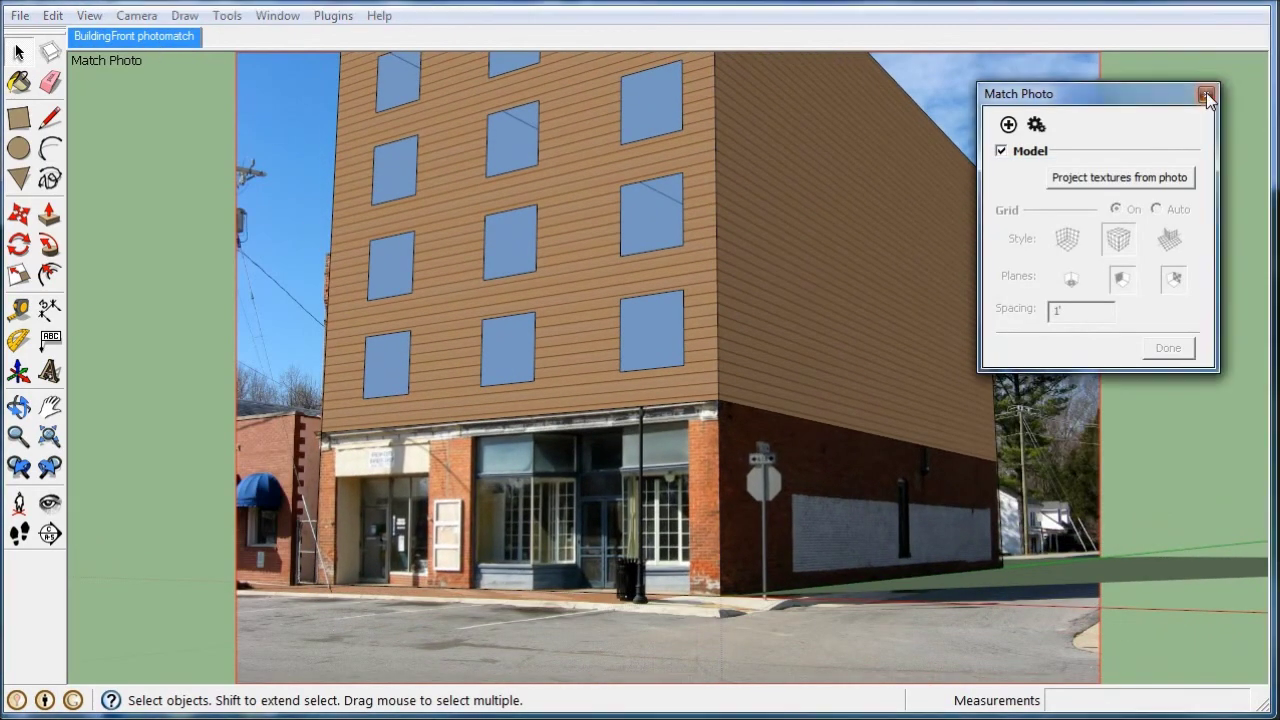
left_click(1205, 93)
scroll(776, 462, "down", 2)
scroll(1173, 361, "up", 1)
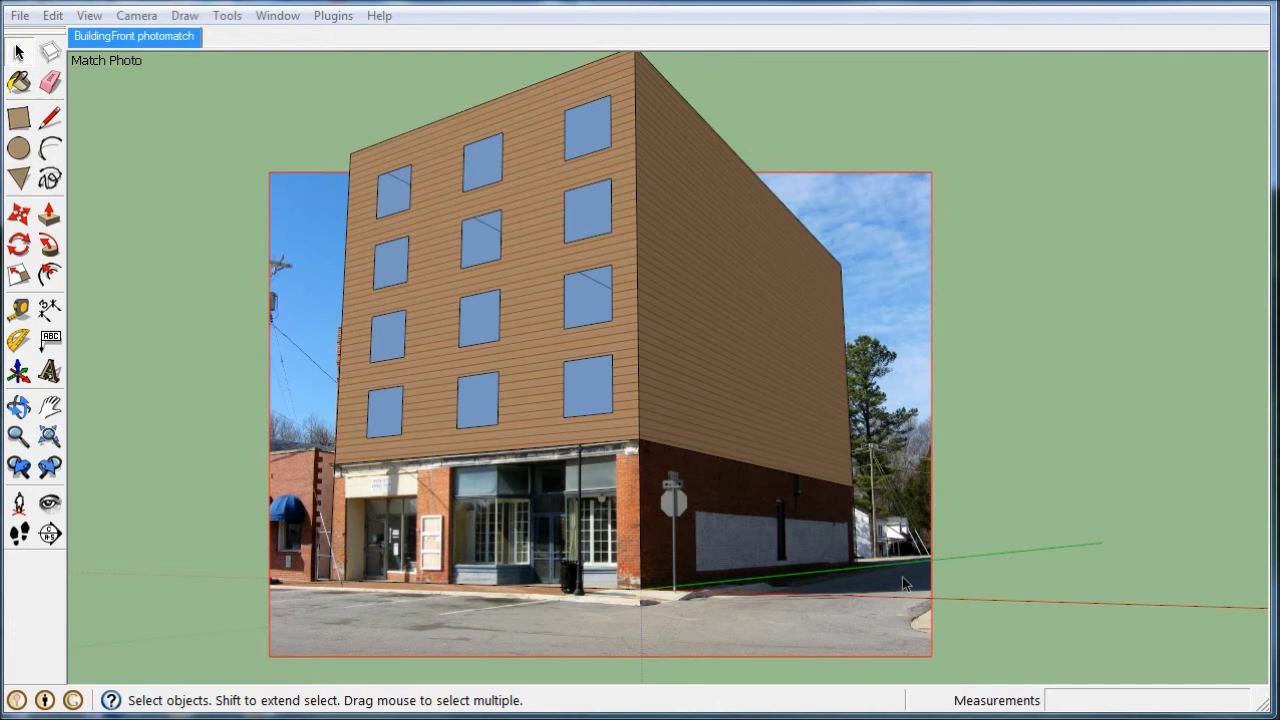
- Orbit away from the photo to a three-quarter view of the brick side
middle_click_drag(920, 492, 480, 572)
scroll(455, 525, "down", 3)
mouse_move(429, 480)
middle_mouse_down()
mouse_move(877, 486)
mouse_move(266, 483)
mouse_move(416, 547)
mouse_move(943, 531)
middle_mouse_up()
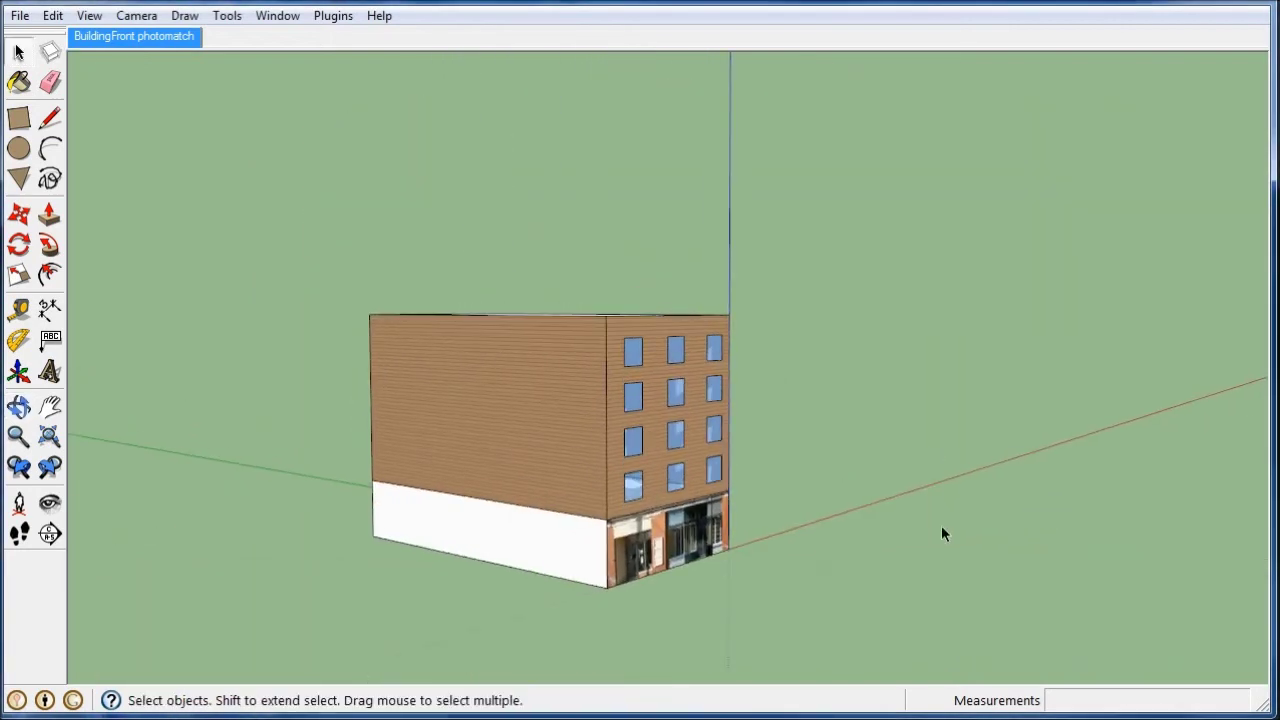
scroll(850, 520, "up", 2)
scroll(600, 580, "up", 2)
mouse_move(623, 598)
middle_mouse_down()
mouse_move(674, 563)
mouse_move(978, 563)
middle_mouse_up()
- Open the storefront group and sample its photo material with the Paint Bucket
double_click(974, 553)
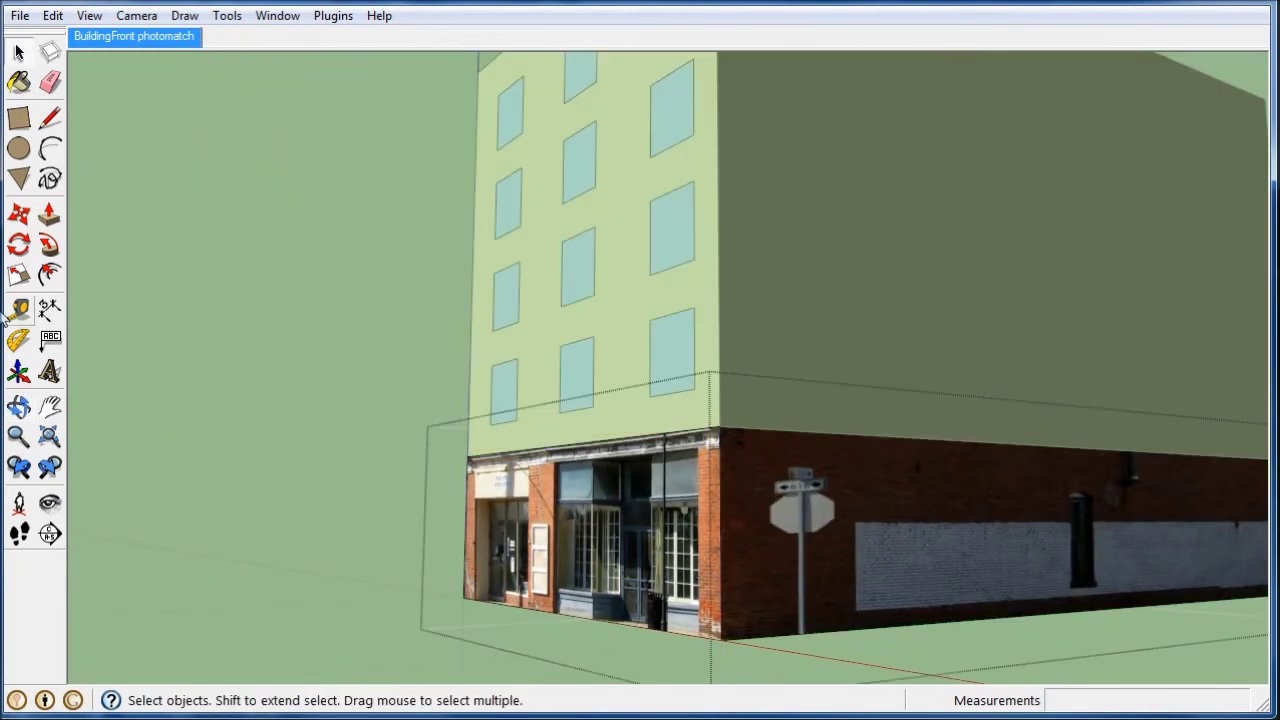
left_click(18, 82)
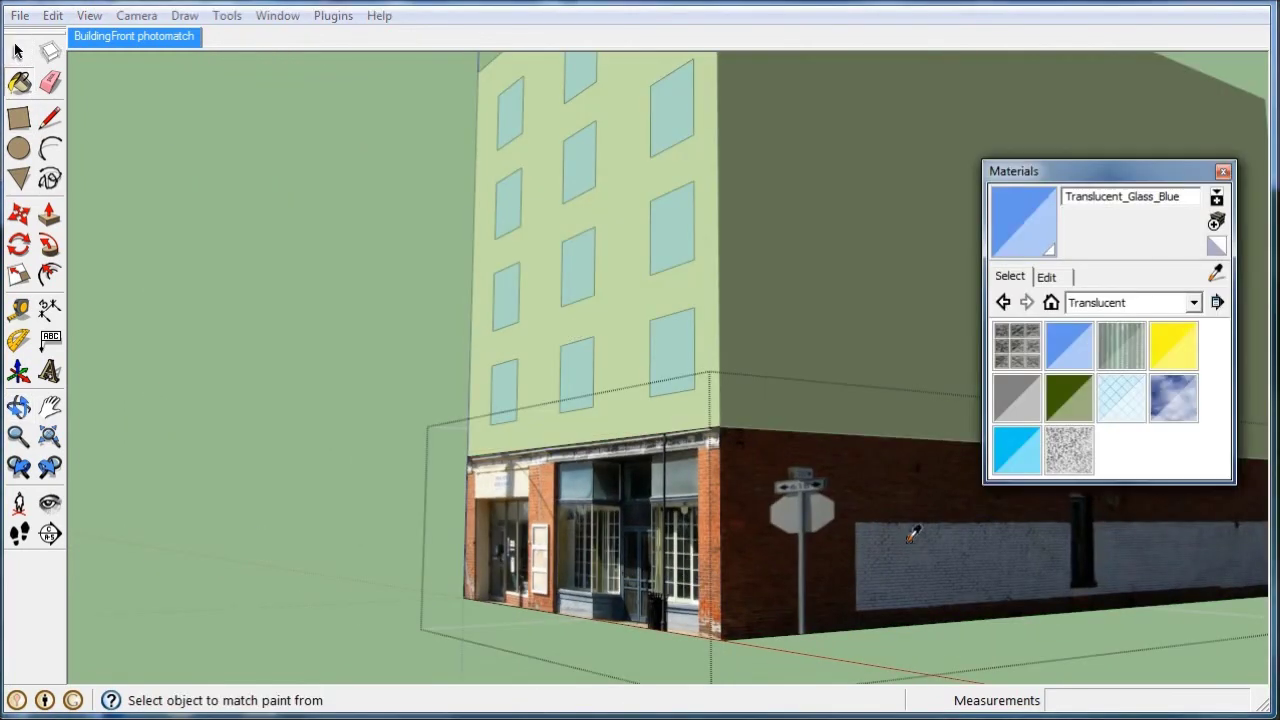
left_click(875, 494, "alt")
mouse_move(219, 549)
middle_mouse_down()
mouse_move(478, 538)
mouse_move(657, 555)
middle_mouse_up()
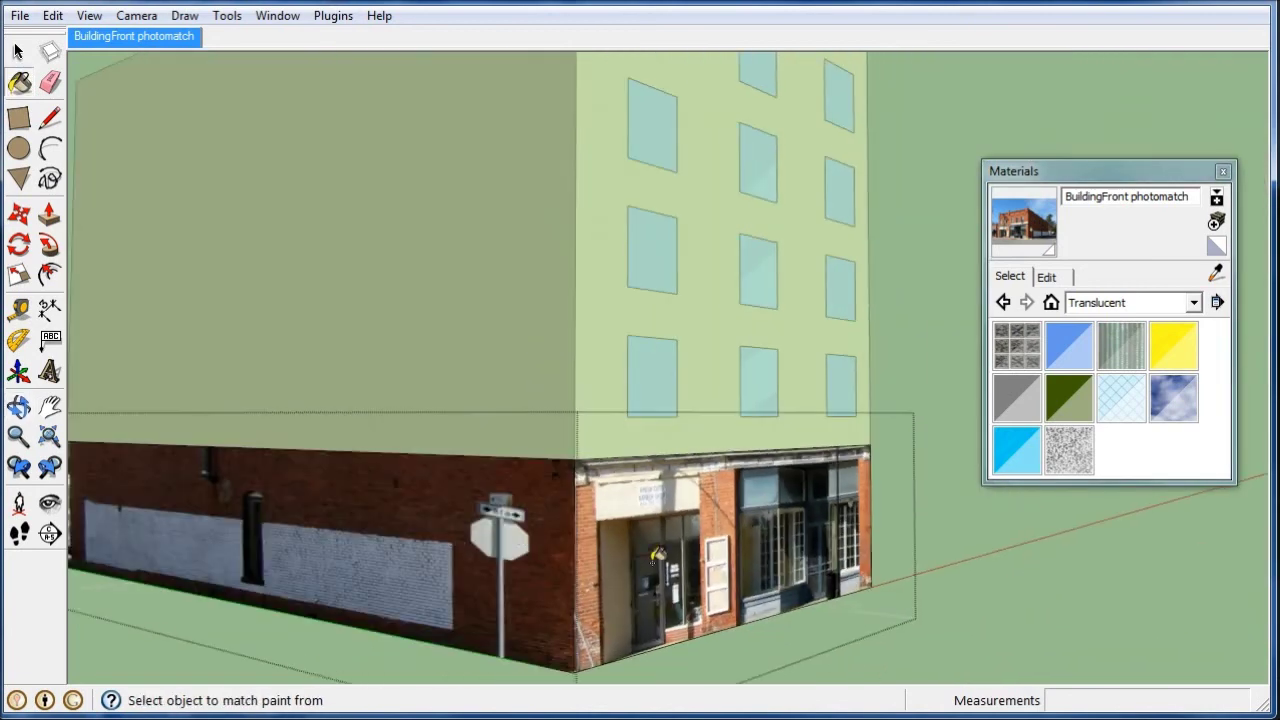
middle_click_drag(903, 583, 337, 560)
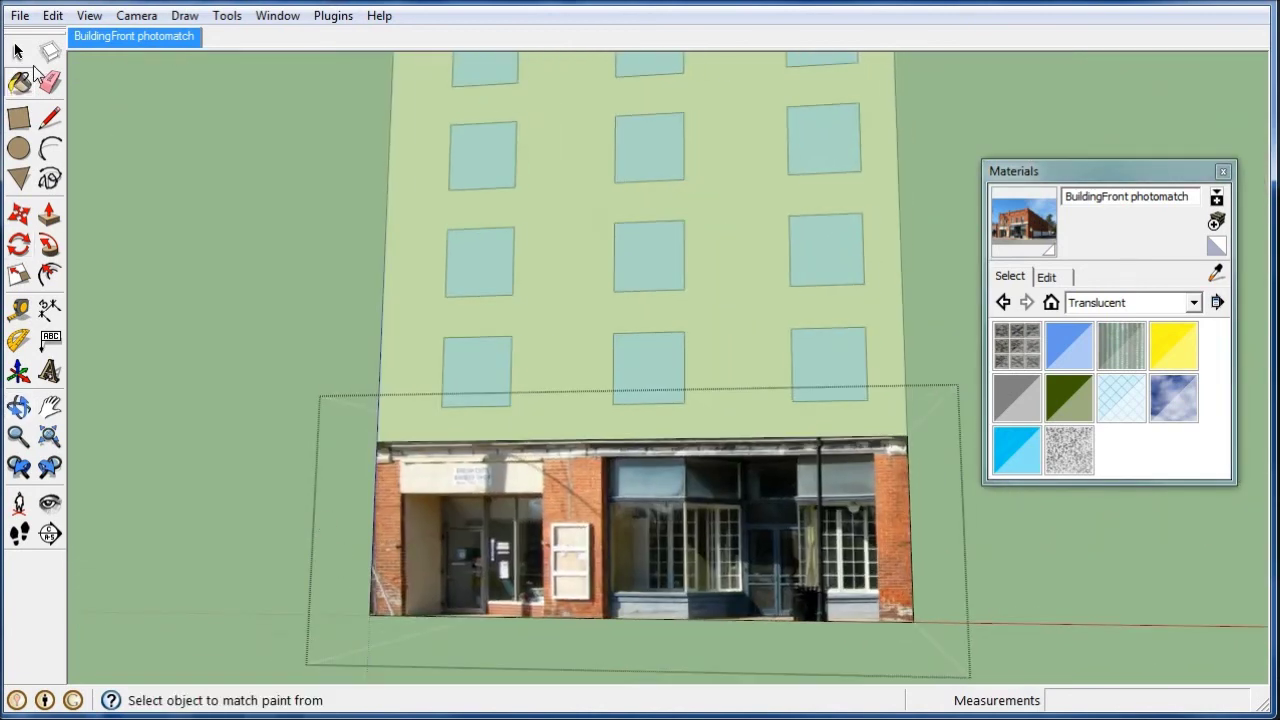
left_click(19, 54)
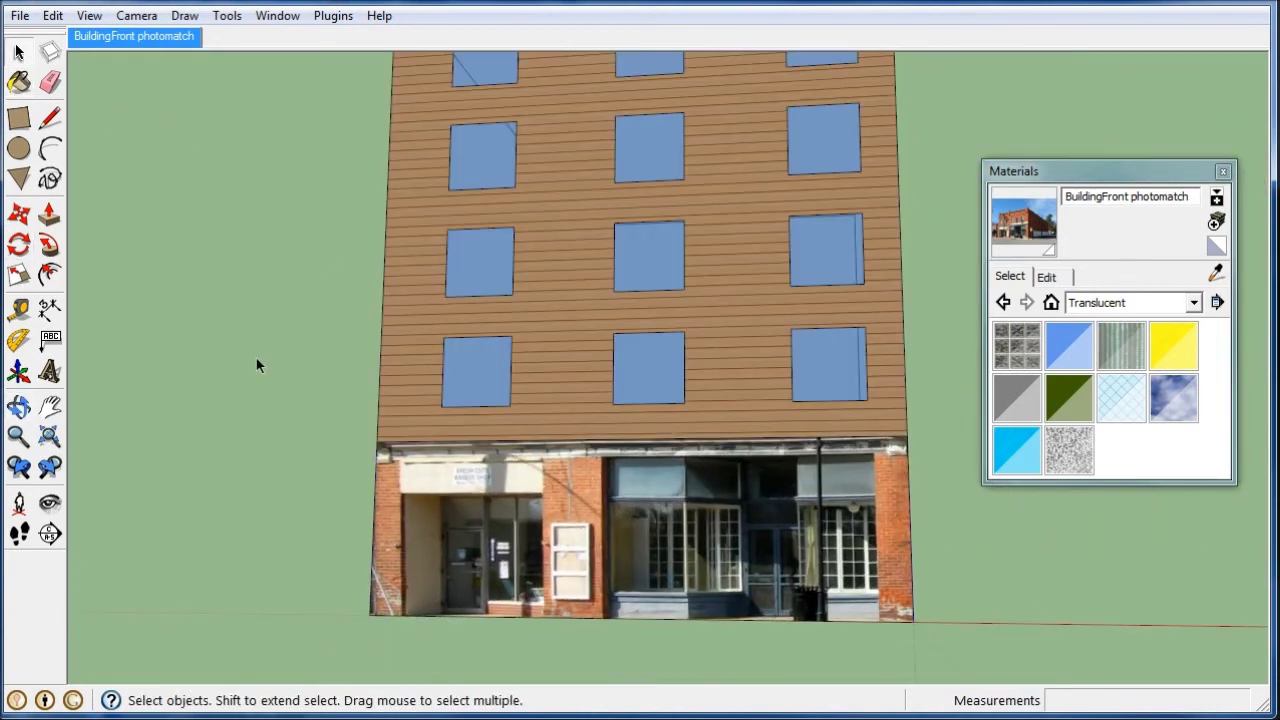
- Return to the BuildingFront scene, close Materials, and orbit out around the building
left_click(185, 44)
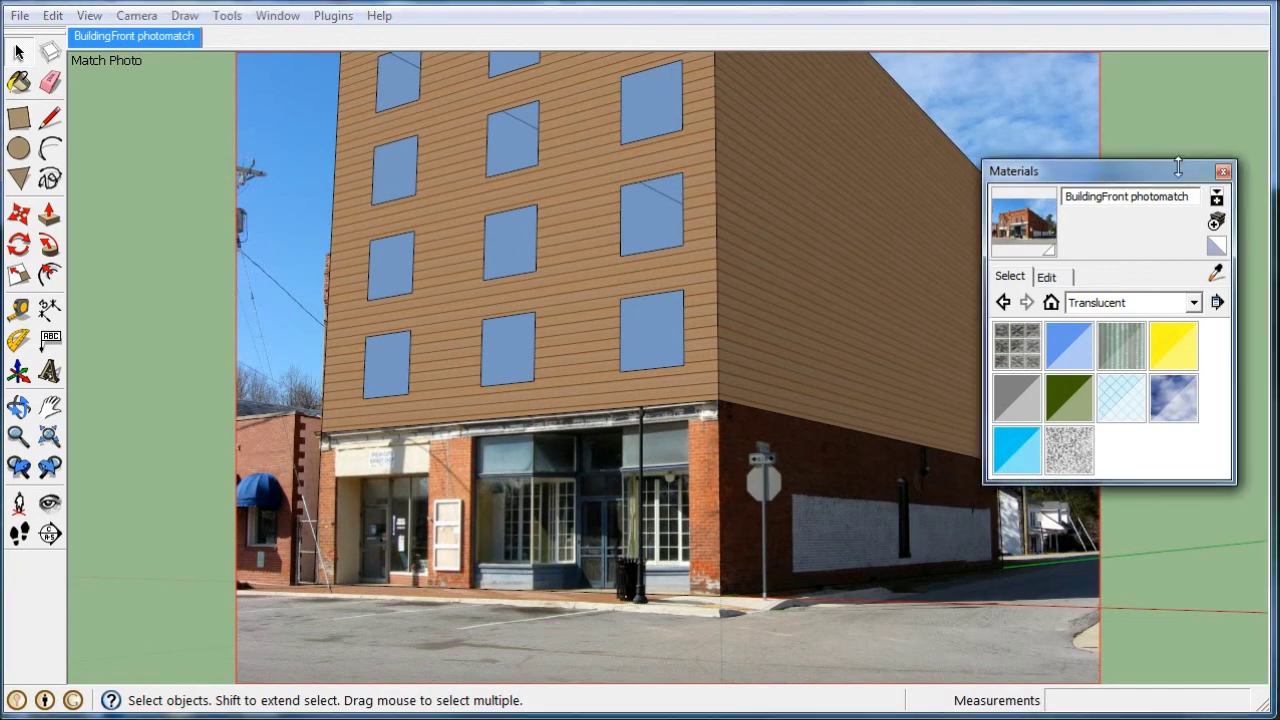
left_click_drag(1171, 163, 1180, 196)
left_click(1222, 206)
scroll(382, 612, "down", 2)
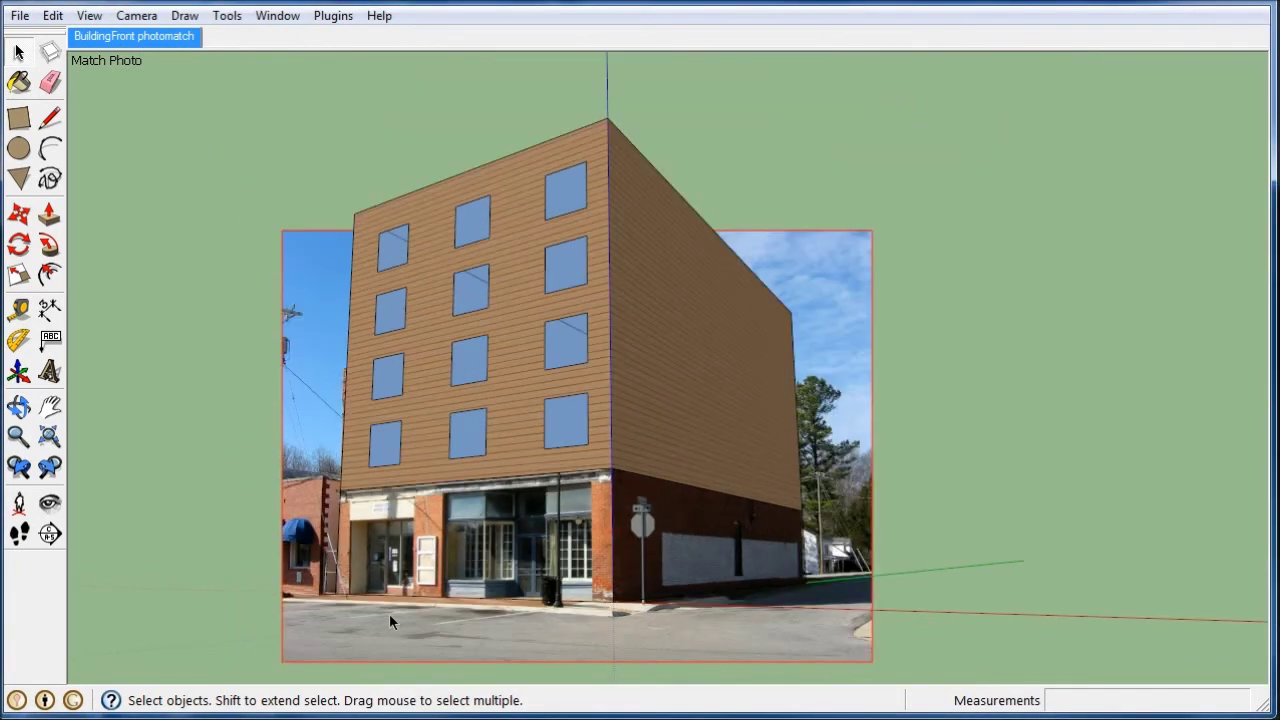
scroll(300, 155, "down", 3)
mouse_move(303, 155)
middle_mouse_down()
mouse_move(720, 403)
mouse_move(329, 437)
mouse_move(1006, 537)
mouse_move(785, 490)
middle_mouse_up()
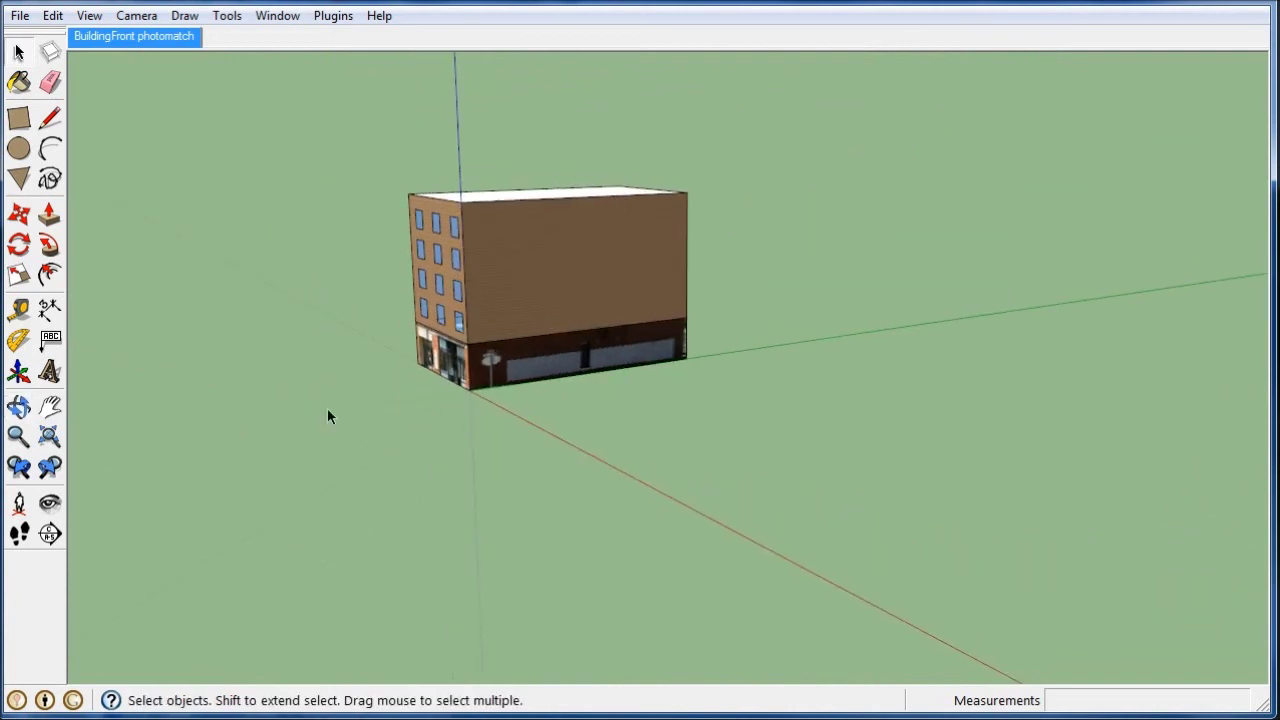
- Draw a ground rectangle beside the building and pull it up into a tall box
left_click(18, 118)
left_click(622, 475)
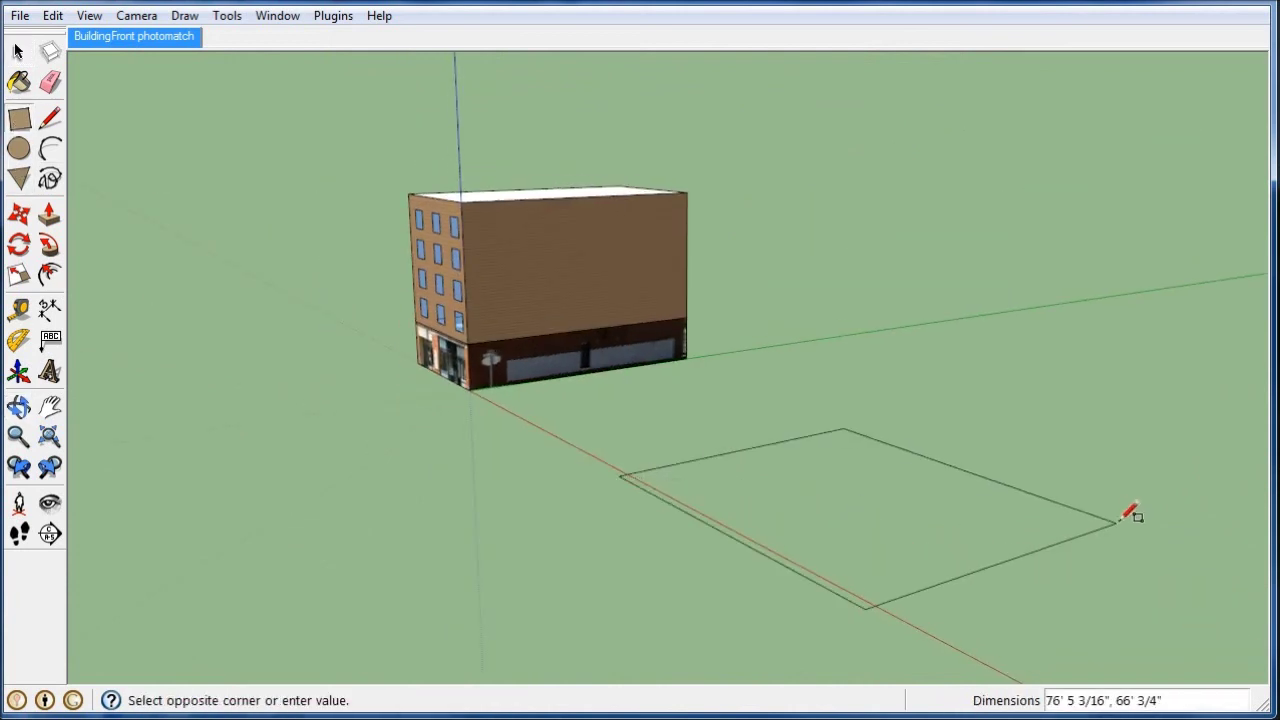
left_click(1118, 495)
left_click(49, 214)
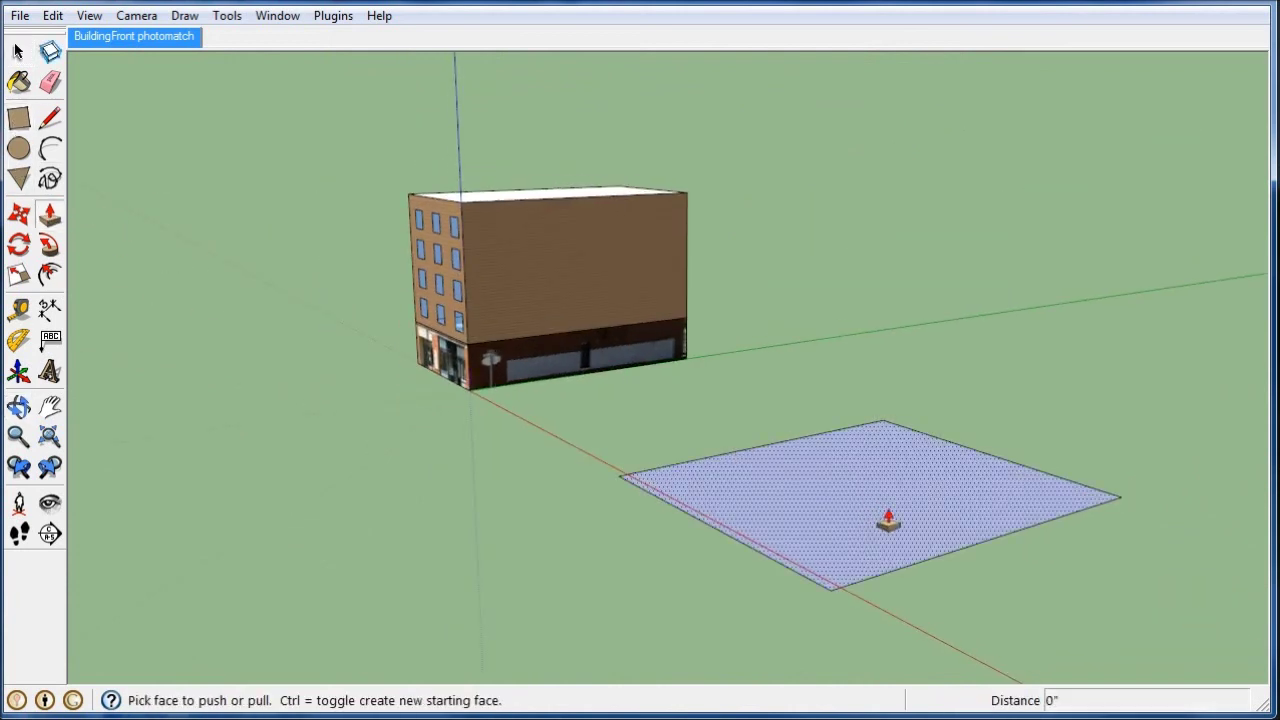
left_click_drag(880, 517, 922, 114)
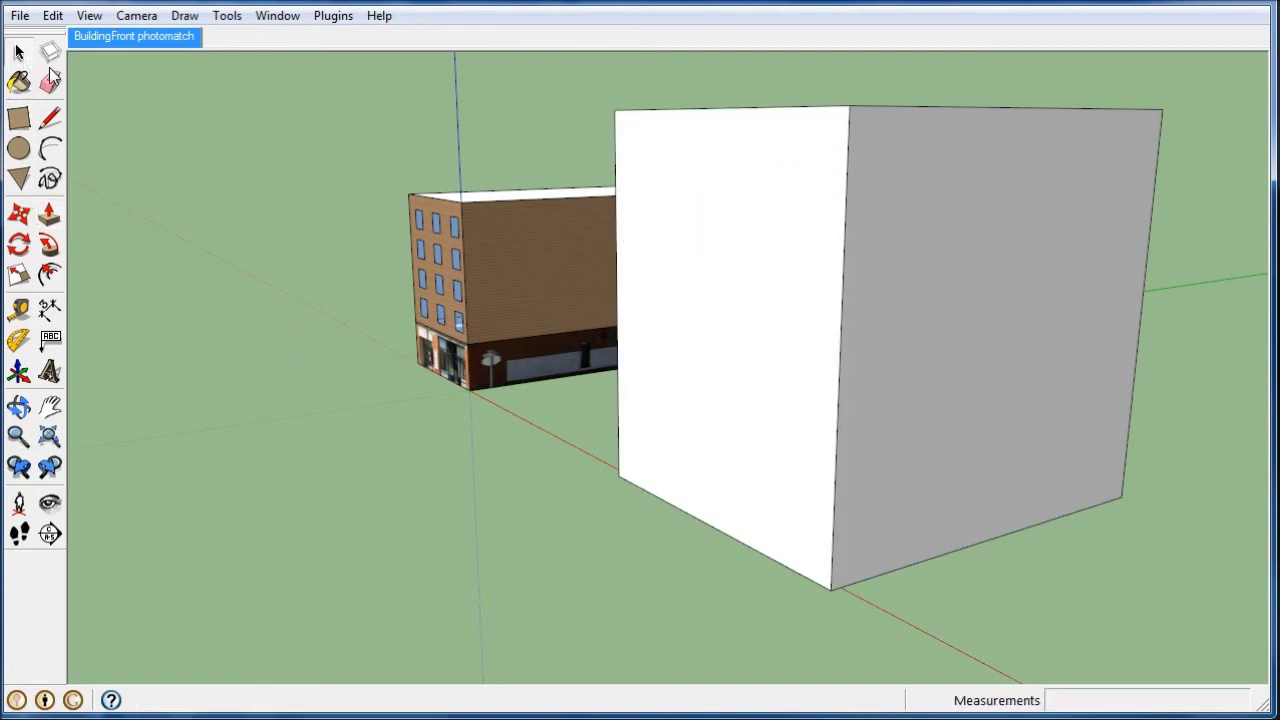
mouse_move(560, 459)
middle_mouse_down()
mouse_move(472, 459)
mouse_move(566, 531)
mouse_move(557, 522)
mouse_move(629, 534)
mouse_move(638, 502)
mouse_move(622, 530)
middle_mouse_up()
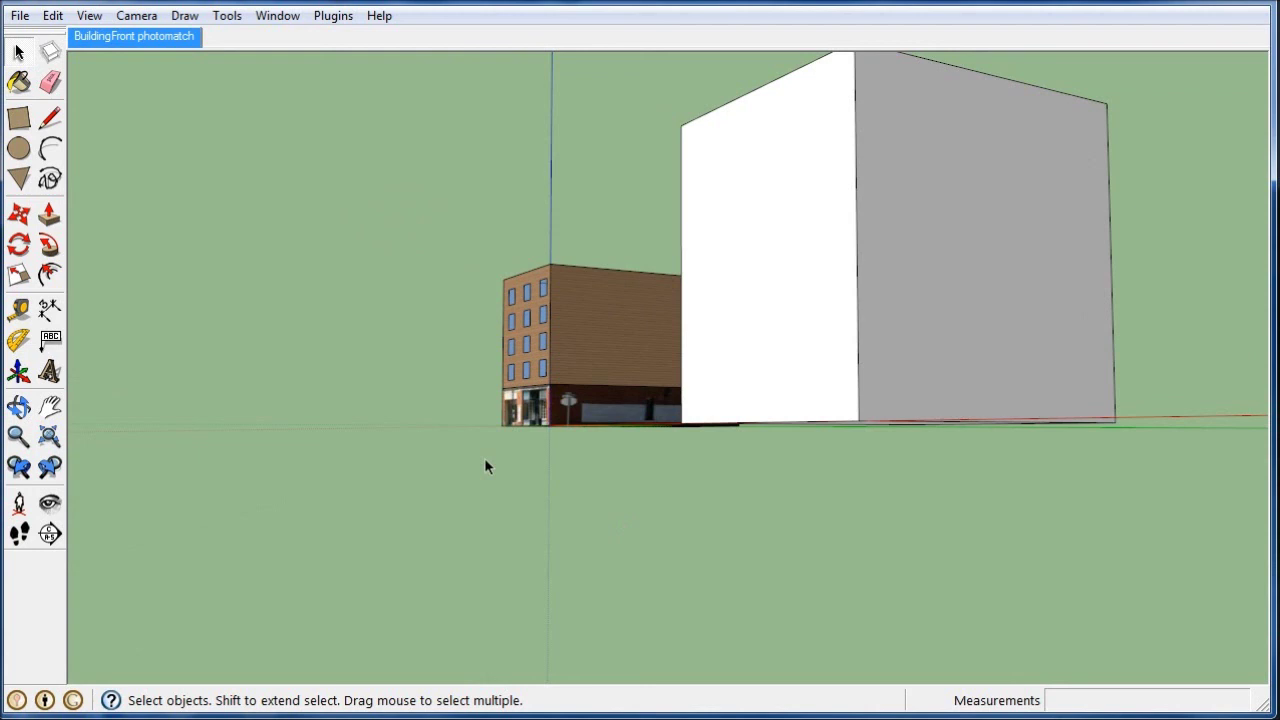